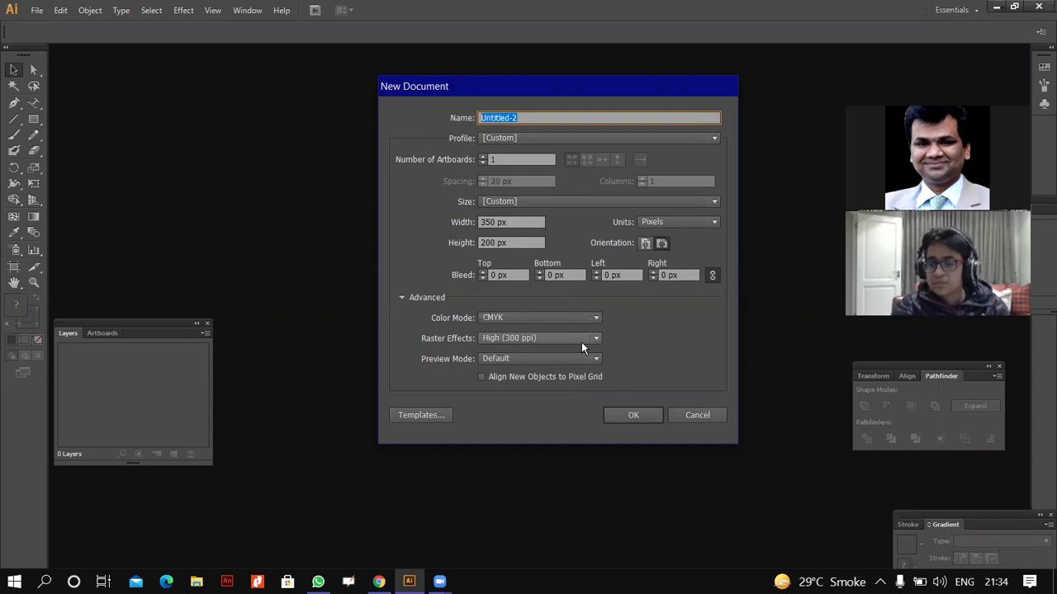
- Create a 350 × 200 px CMYK document and set a black fill for drawing rectangles
click(629, 416)
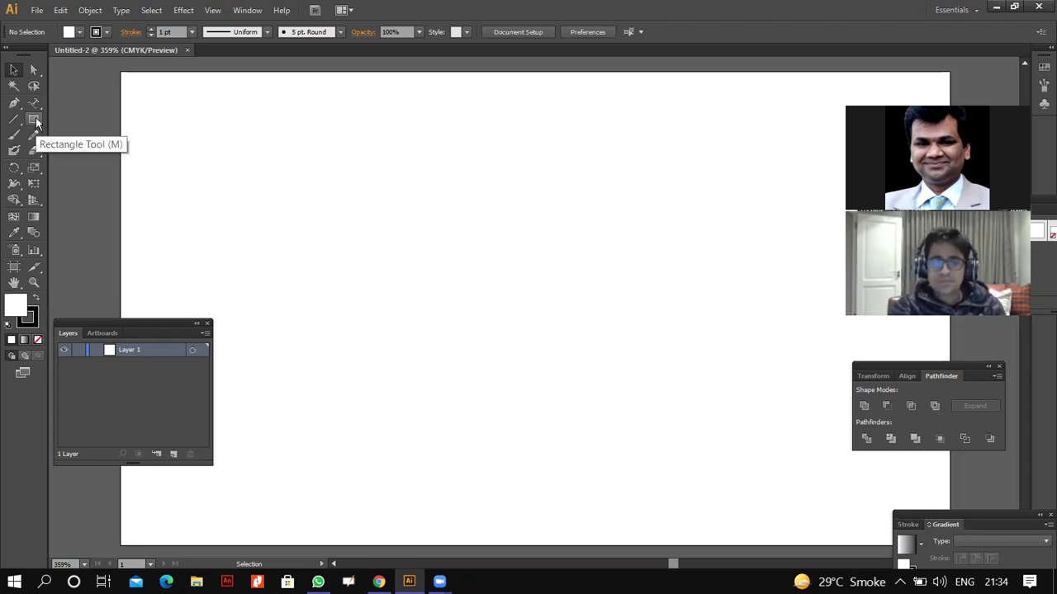
click(36, 122)
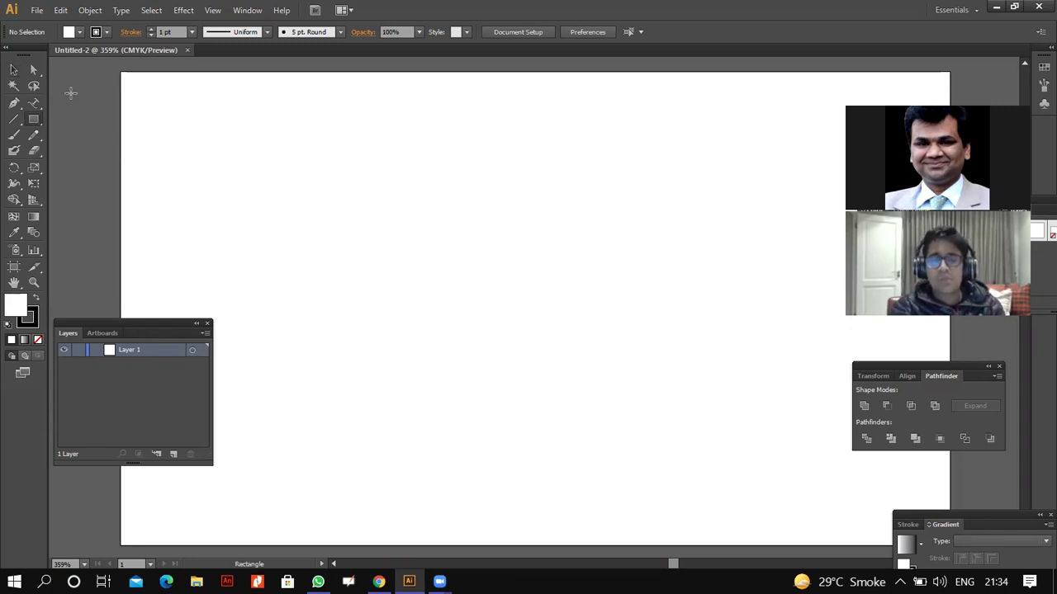
click(80, 32)
click(37, 55)
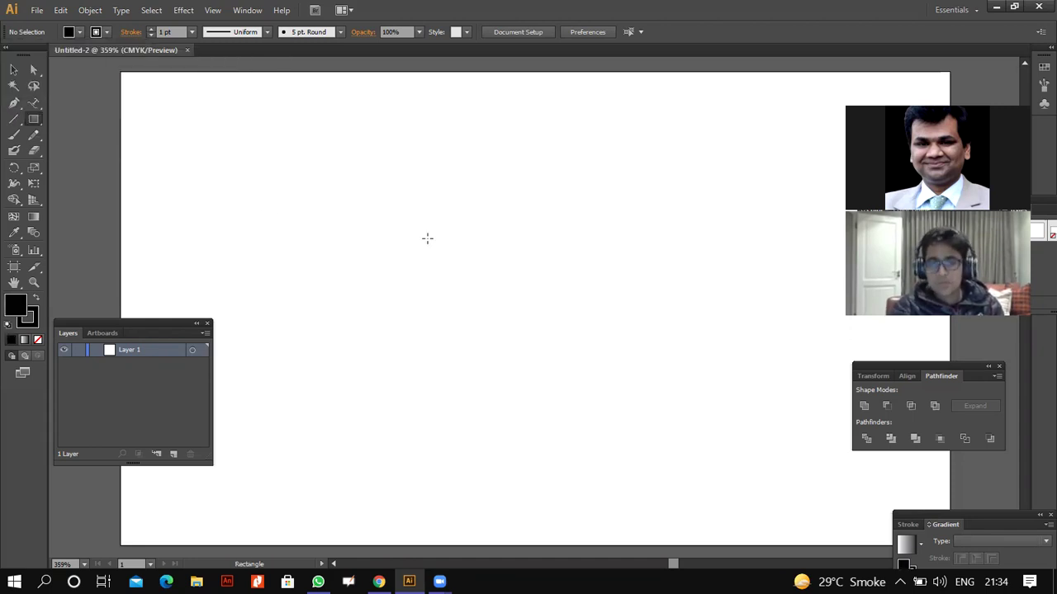
click(402, 231)
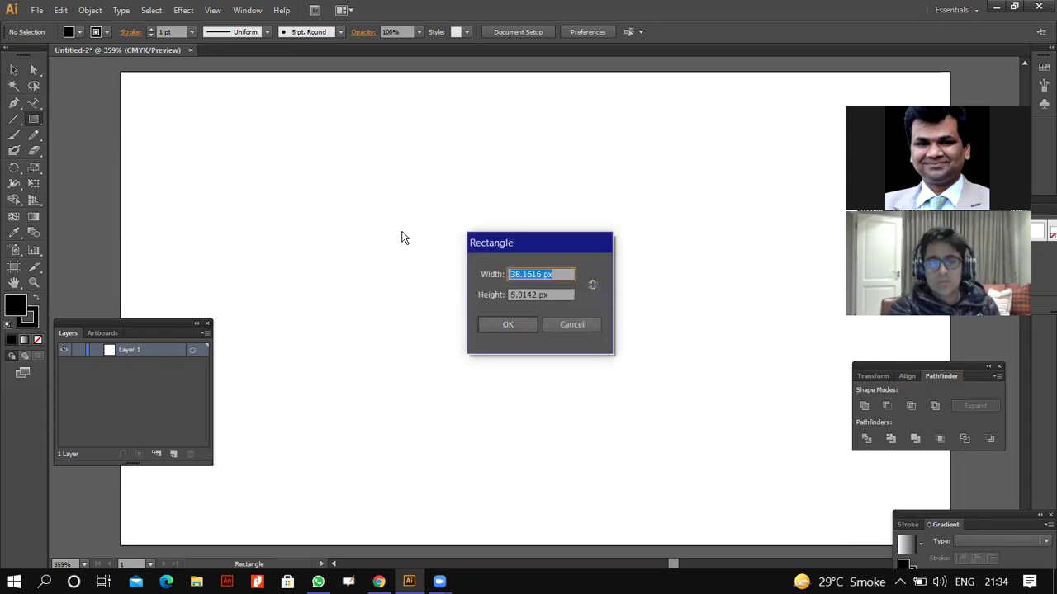
click(553, 296)
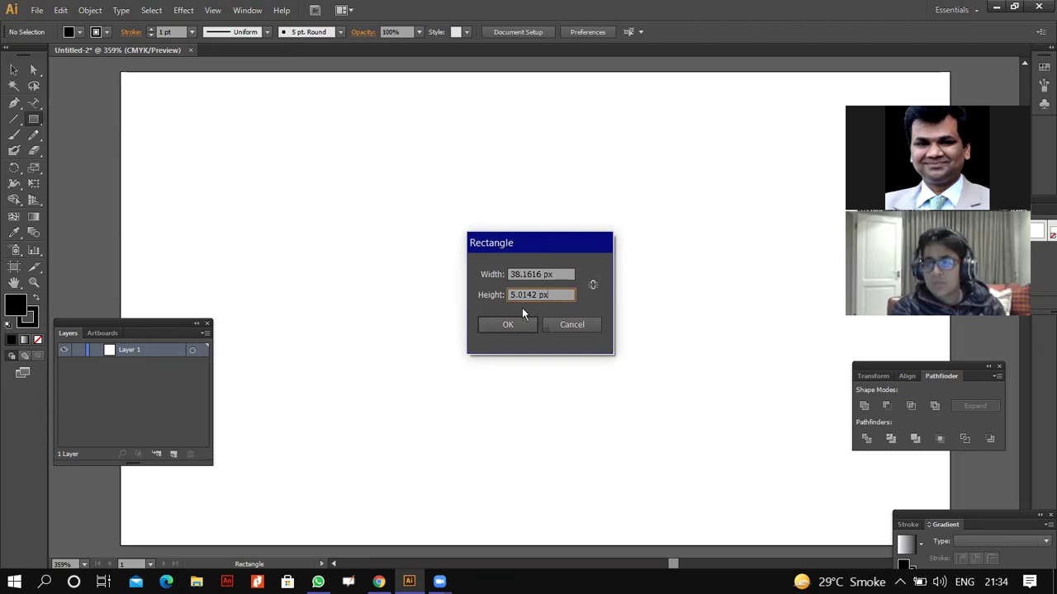
click(508, 324)
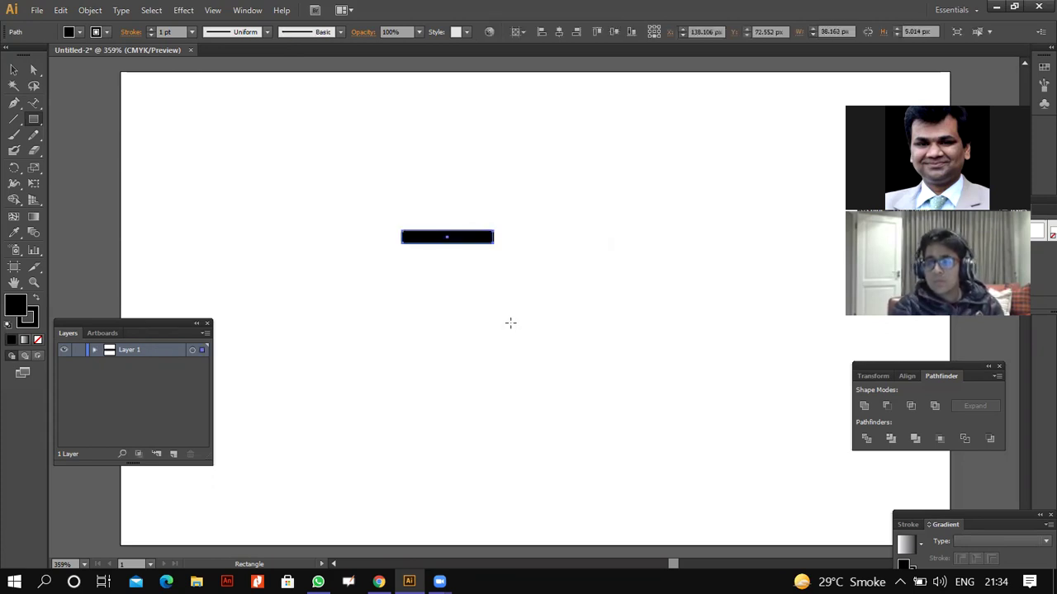
key(Delete)
- Draw a black square of exactly 30 × 30 px near the middle of the artboard
click(449, 258)
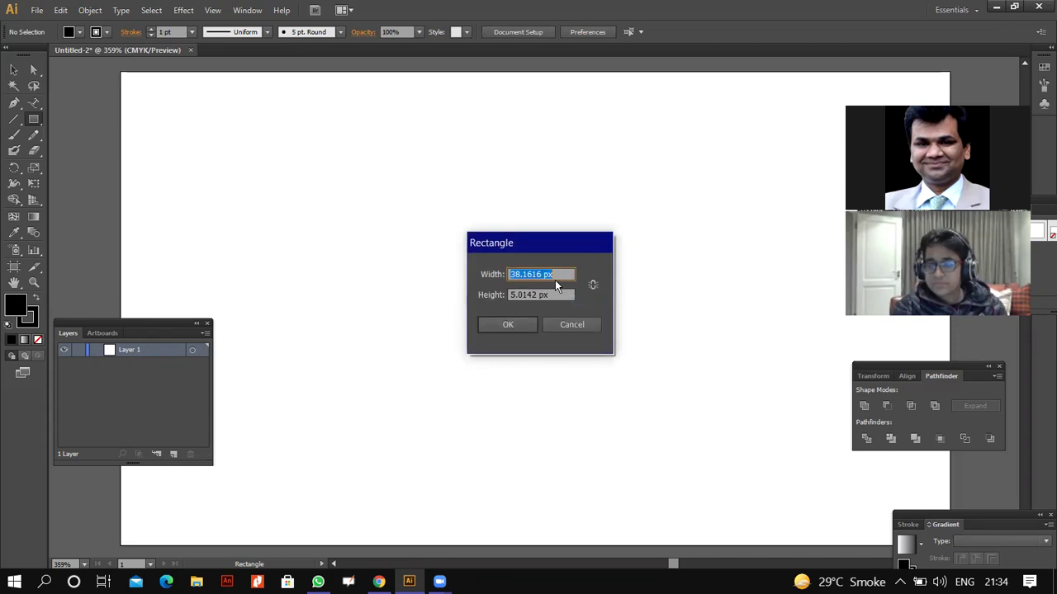
text(30)
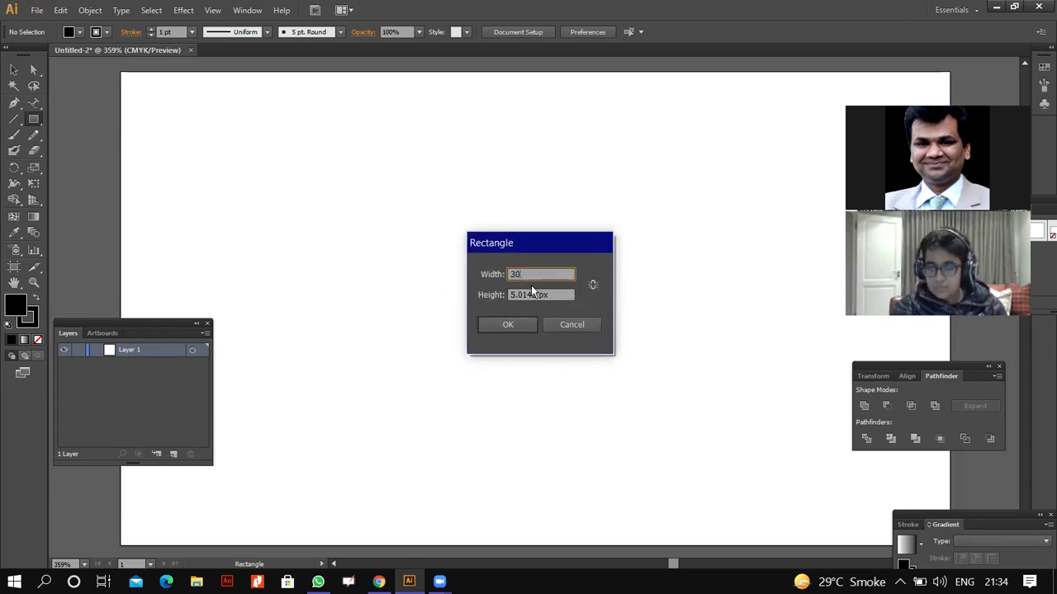
key(Tab)
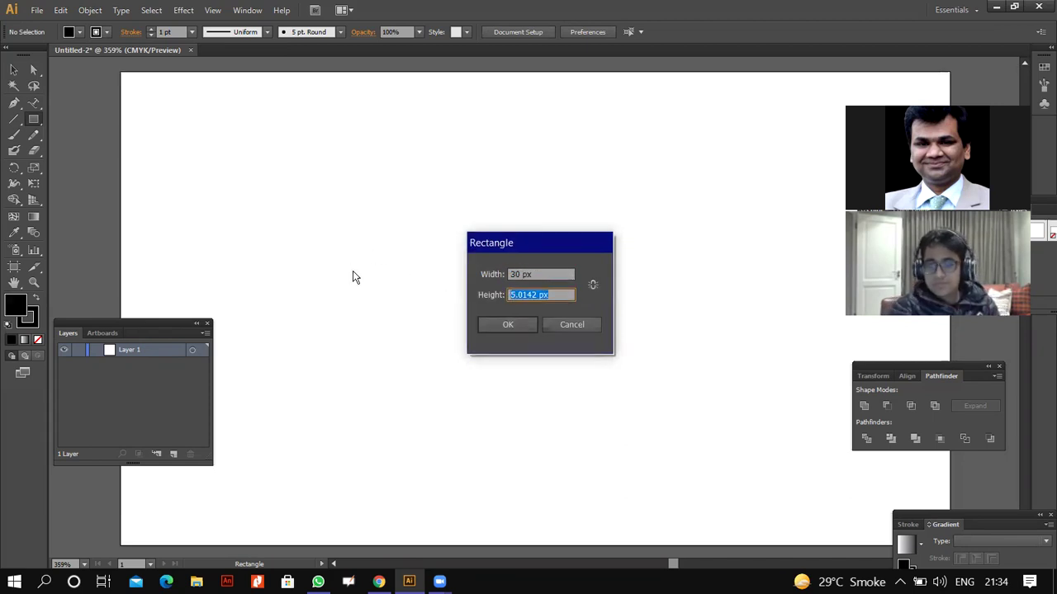
text(30)
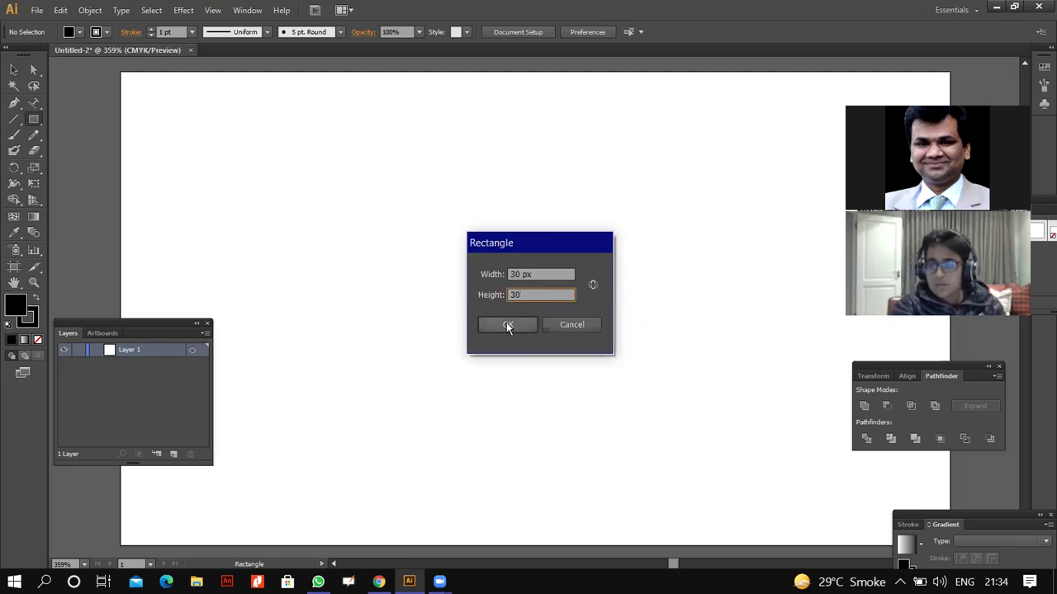
click(507, 323)
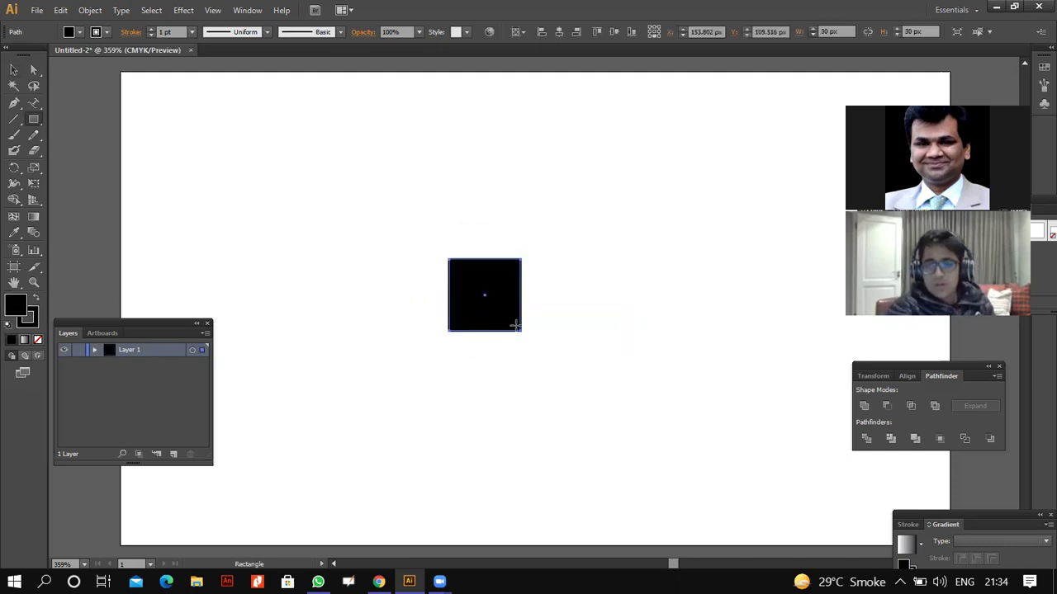
- Draw a second square of exactly 50 × 50 px and place it above and to the right of the small square
click(467, 214)
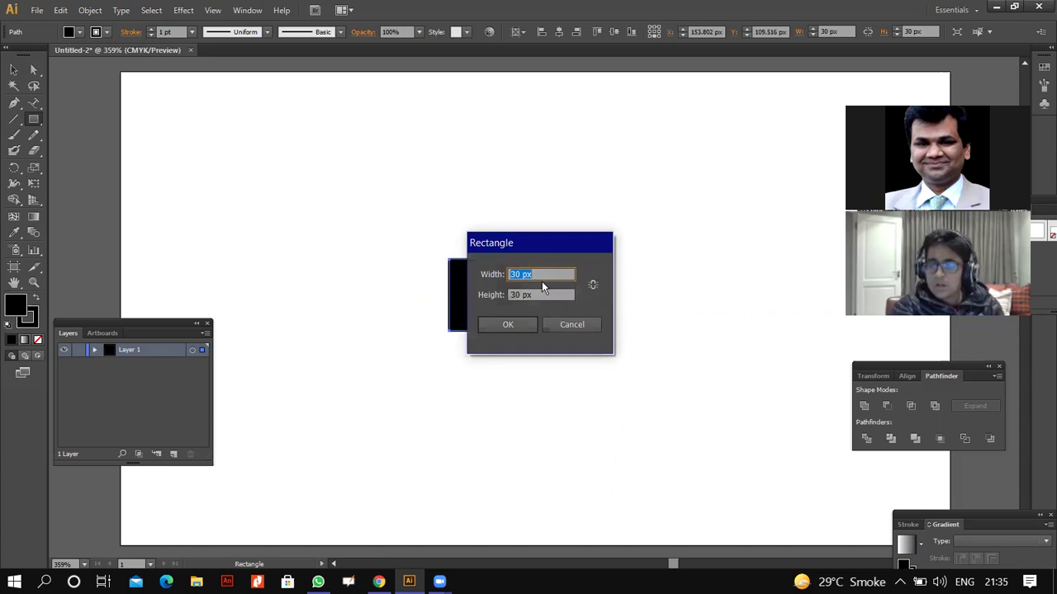
text(50)
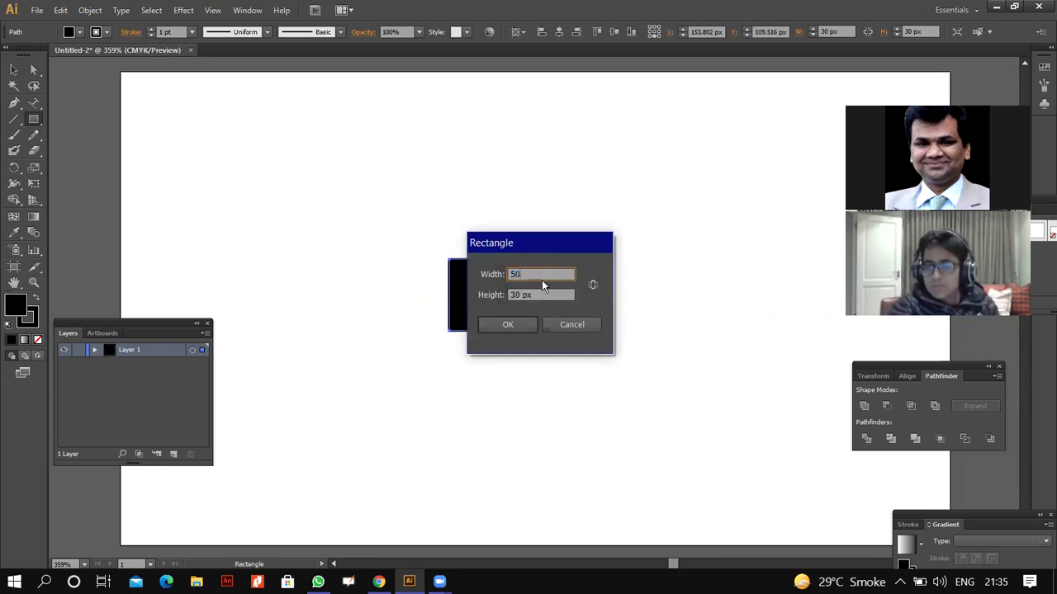
key(Tab)
text(60)
double_click(515, 295)
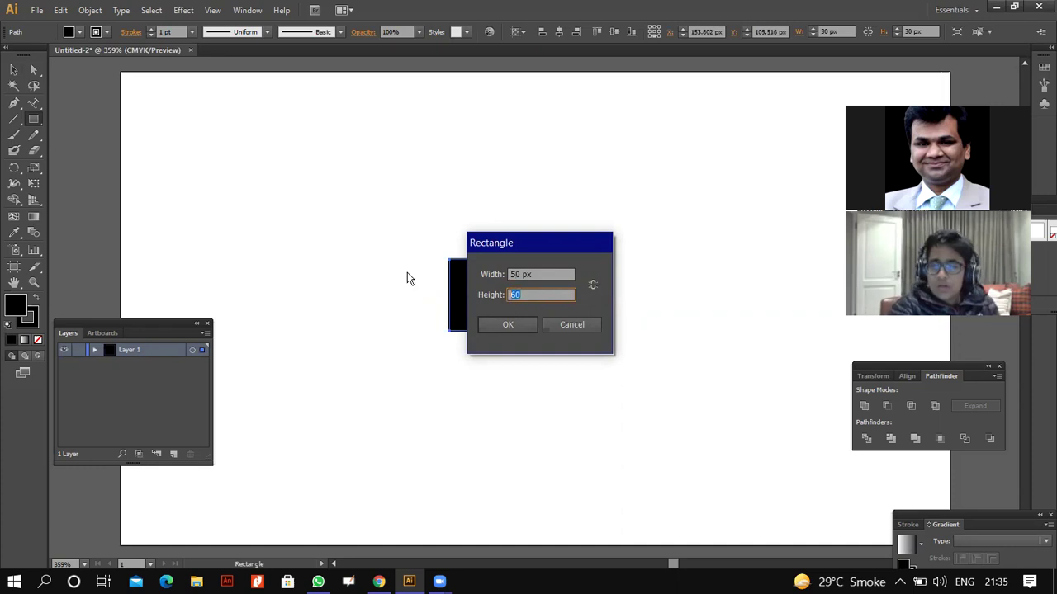
text(50)
click(508, 324)
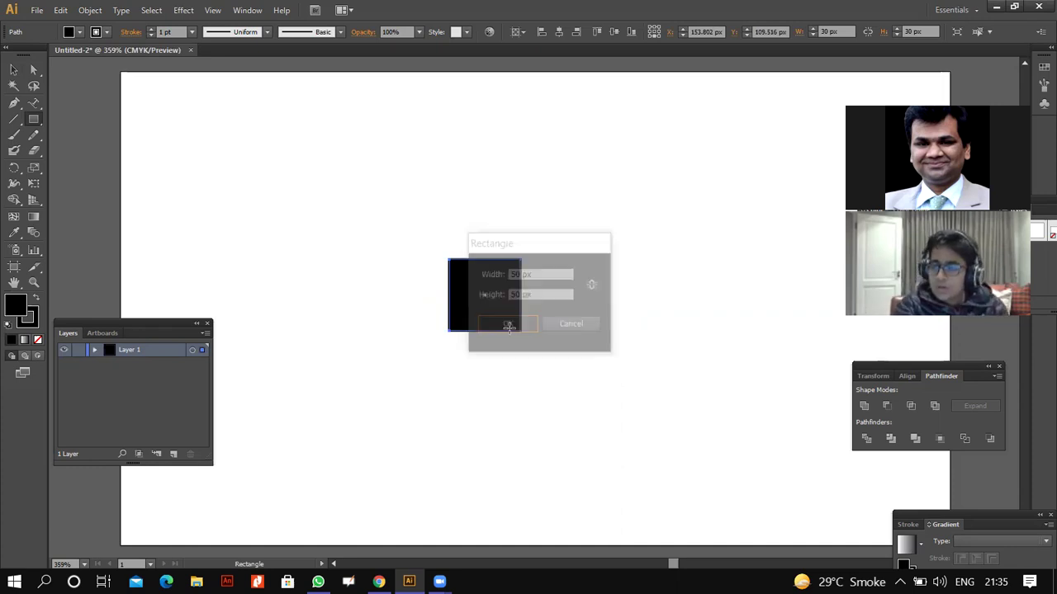
key(v)
drag(533, 251, 639, 200)
- Fill the 50 px square with dark blue and give it a green 2 pt stroke
click(71, 31)
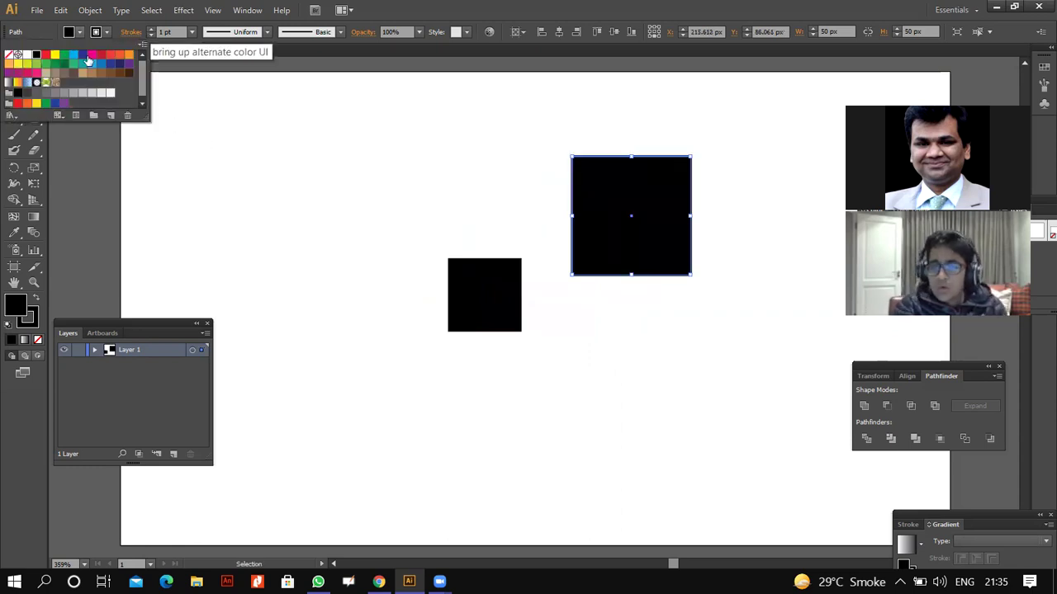
click(84, 54)
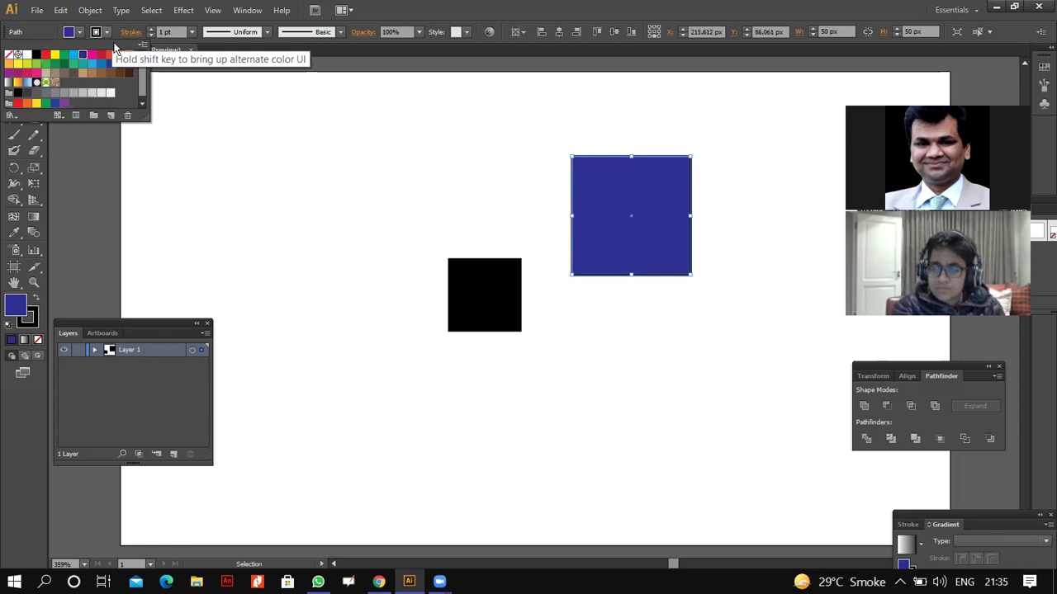
click(107, 34)
click(108, 34)
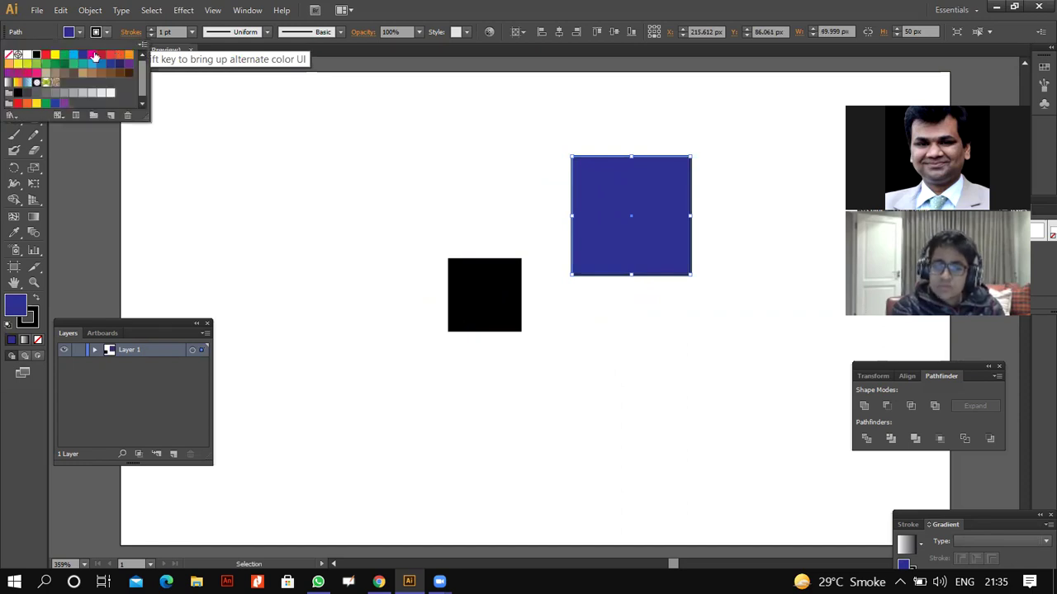
click(64, 55)
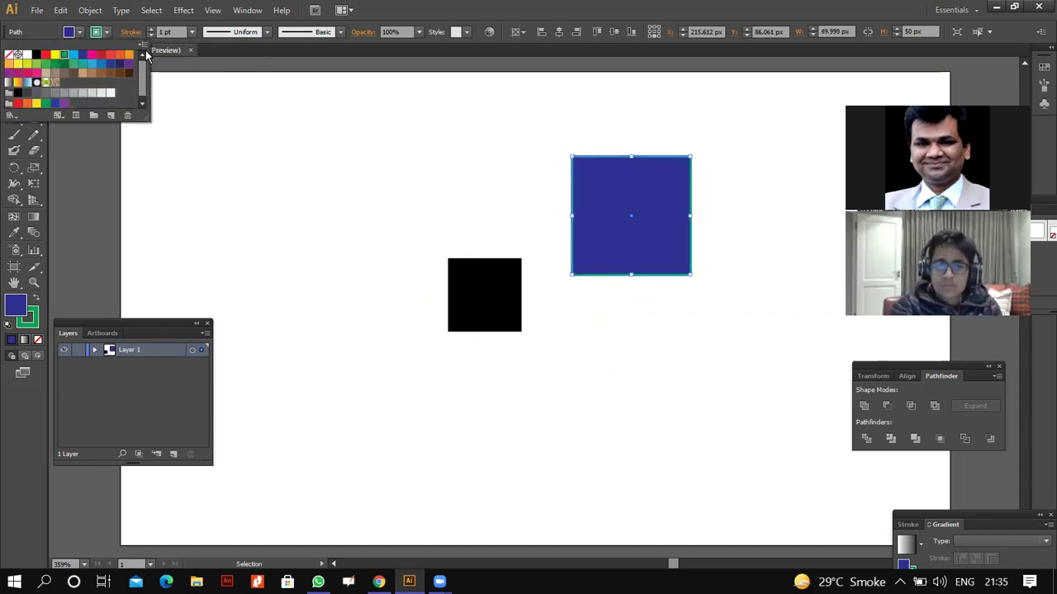
click(191, 31)
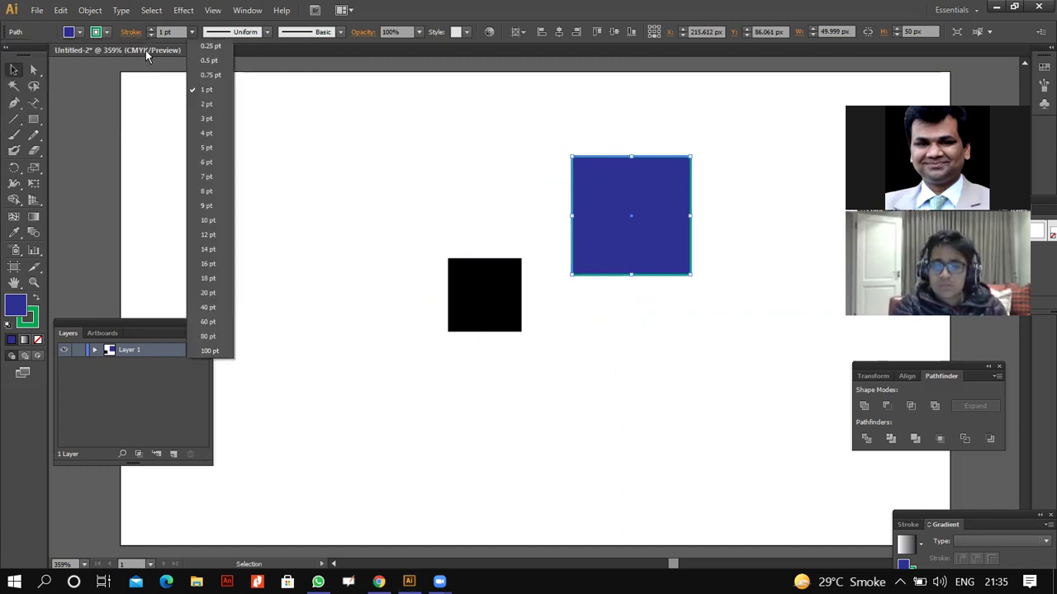
click(206, 162)
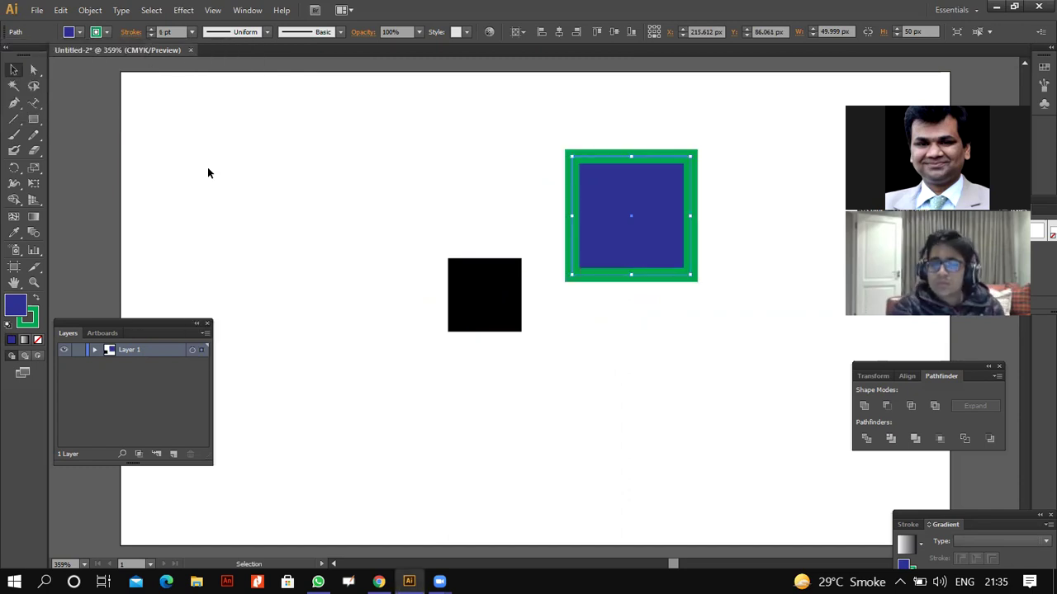
click(191, 32)
click(198, 101)
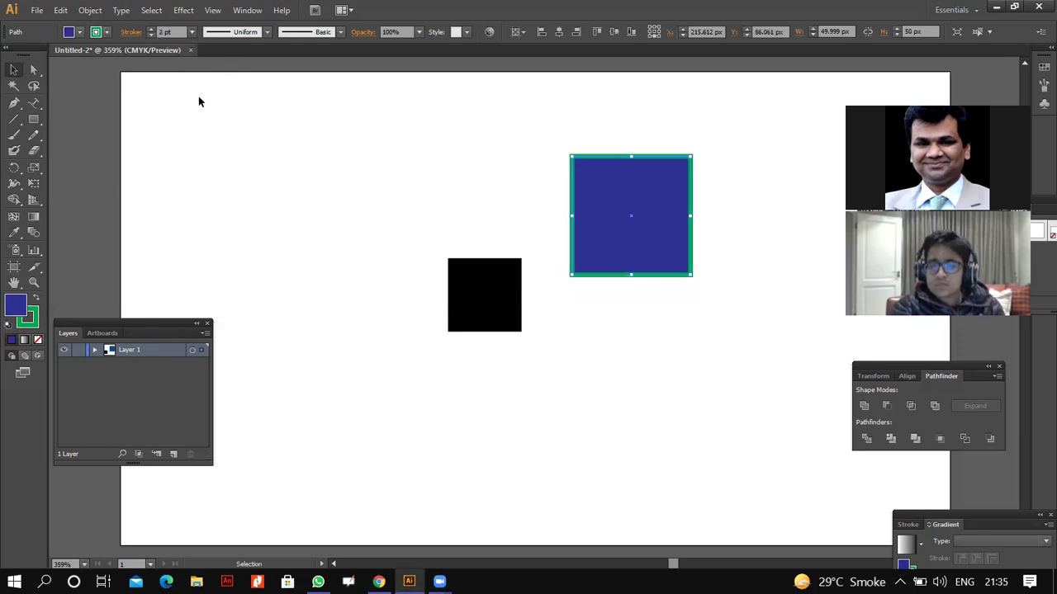
click(624, 393)
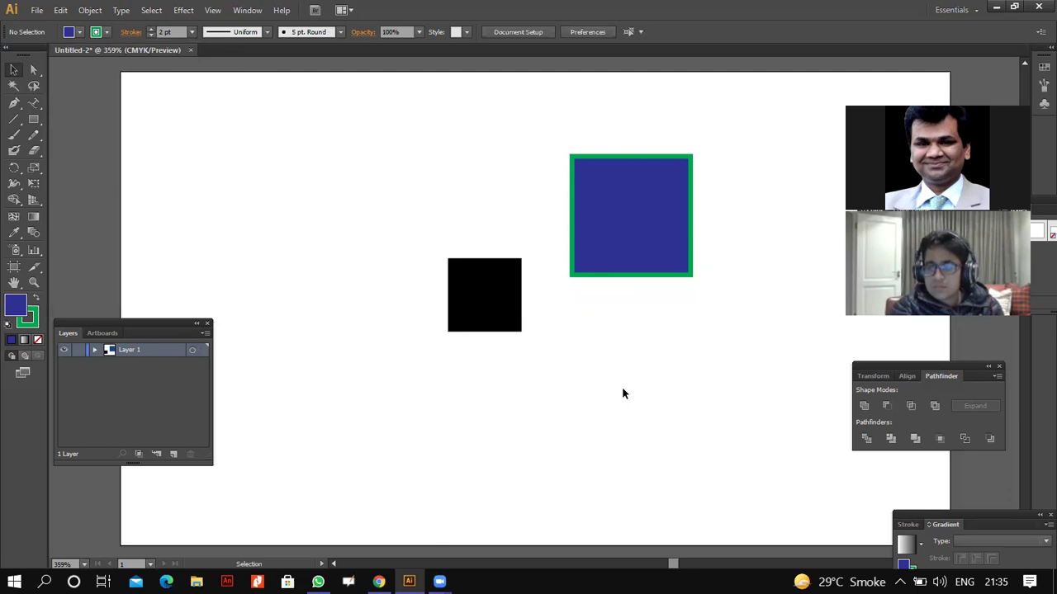
- Examine the edges of the squares at high magnification, up to 4800%, and return to 600%
key(ctrl+equal)
key(ctrl+equal)
key(ctrl+equal)
key(ctrl+equal)
key(ctrl+equal)
key(ctrl+equal)
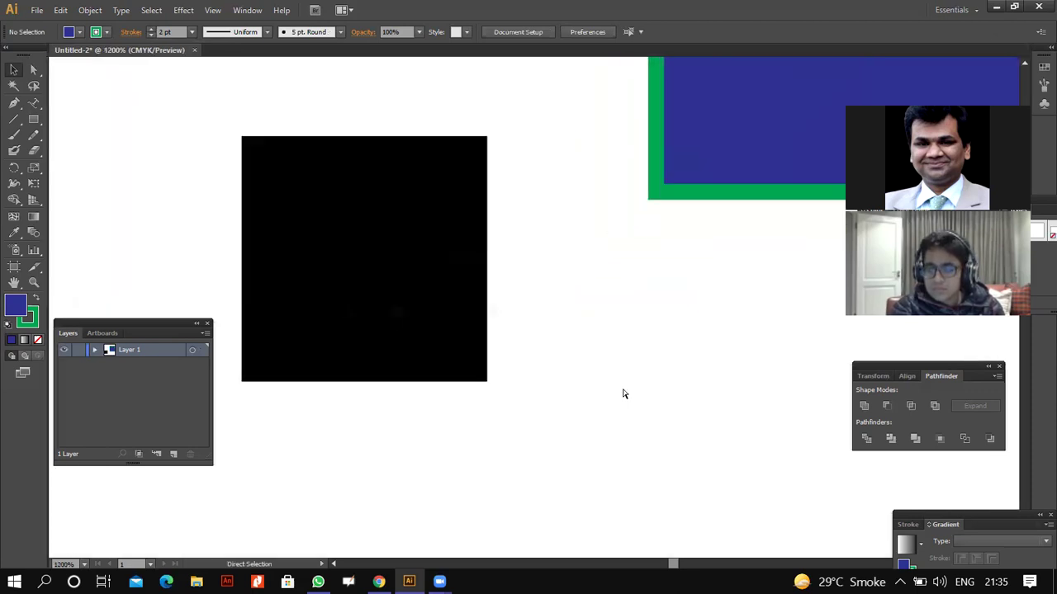
key(ctrl+equal)
key(ctrl+equal)
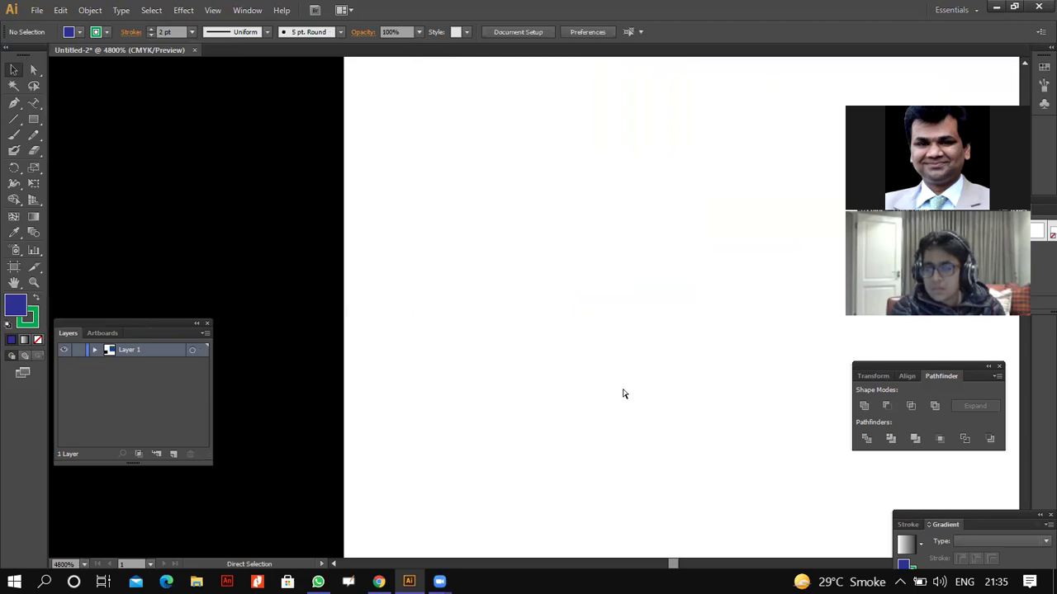
key(ctrl+minus)
key(ctrl+minus)
key(ctrl+minus)
key(ctrl+minus)
key(ctrl+minus)
key(ctrl+minus)
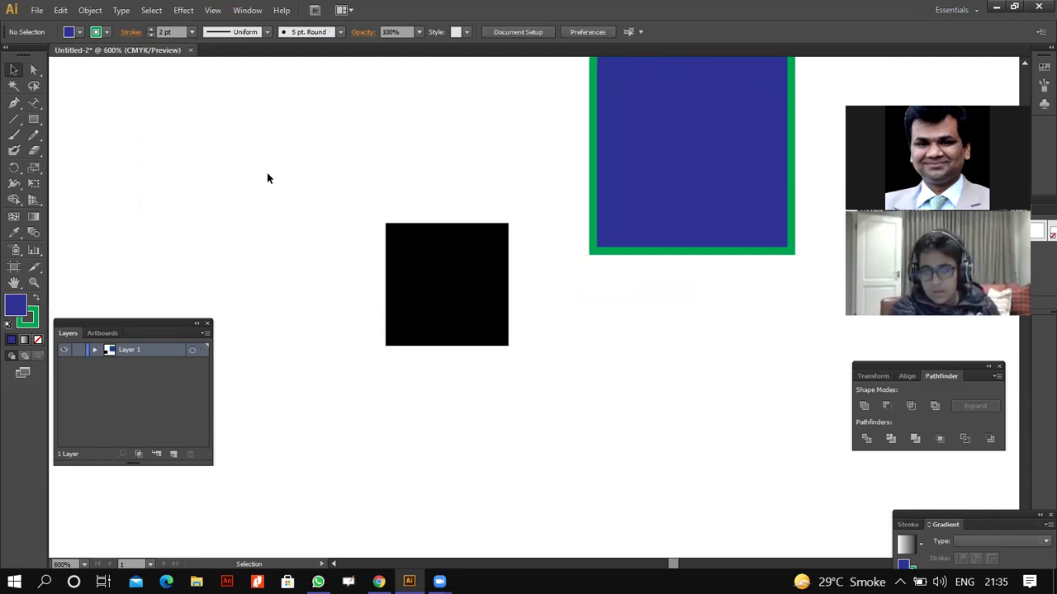
- Move the blue square down beside the black square and shift the black square slightly up and to the left
scroll(582, 360, up, 3)
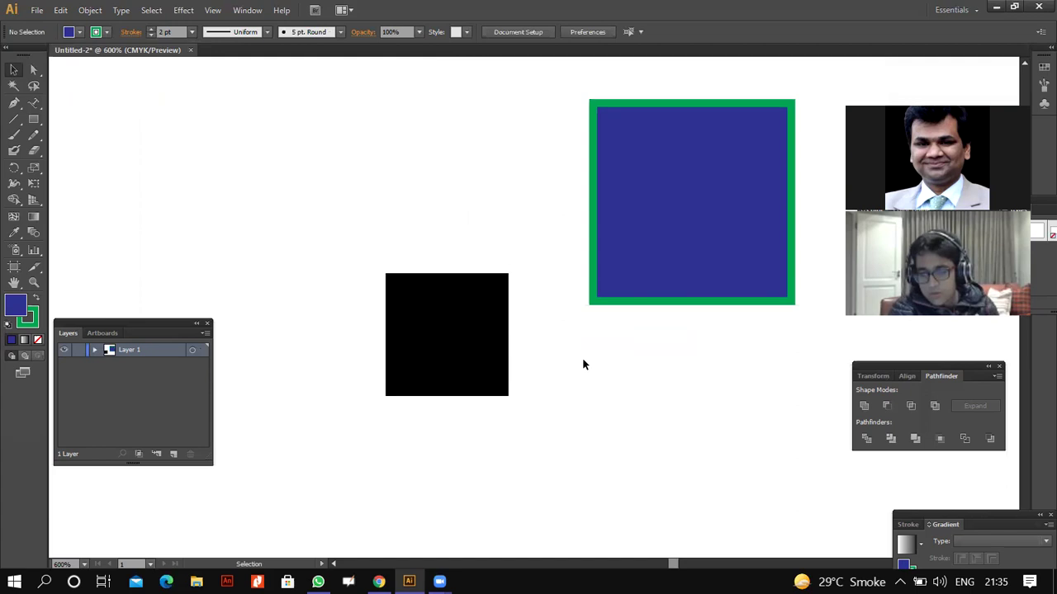
scroll(583, 360, up, 1)
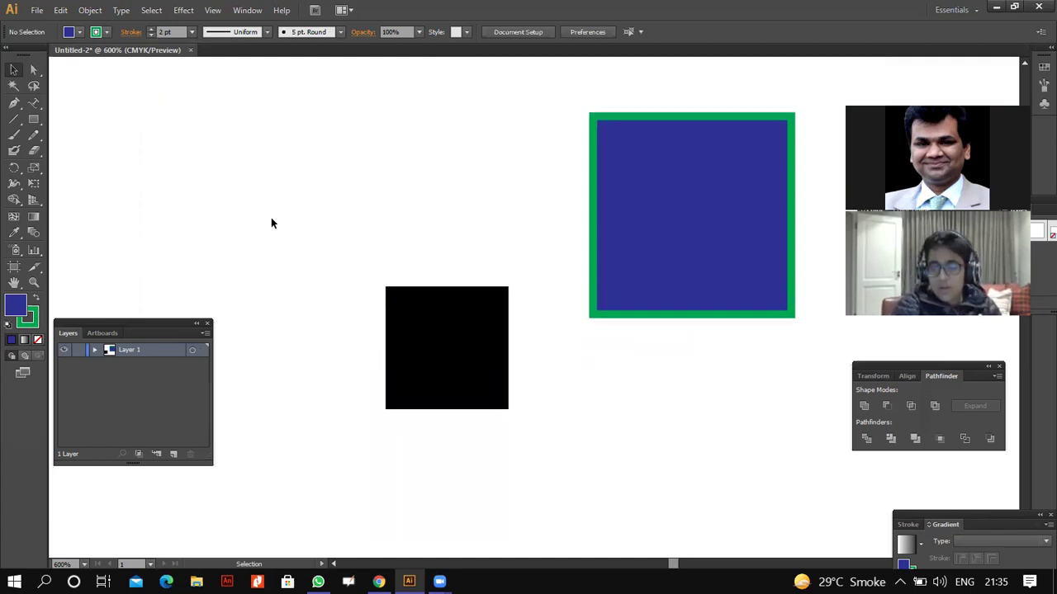
drag(632, 246, 563, 346)
drag(445, 349, 435, 332)
click(295, 255)
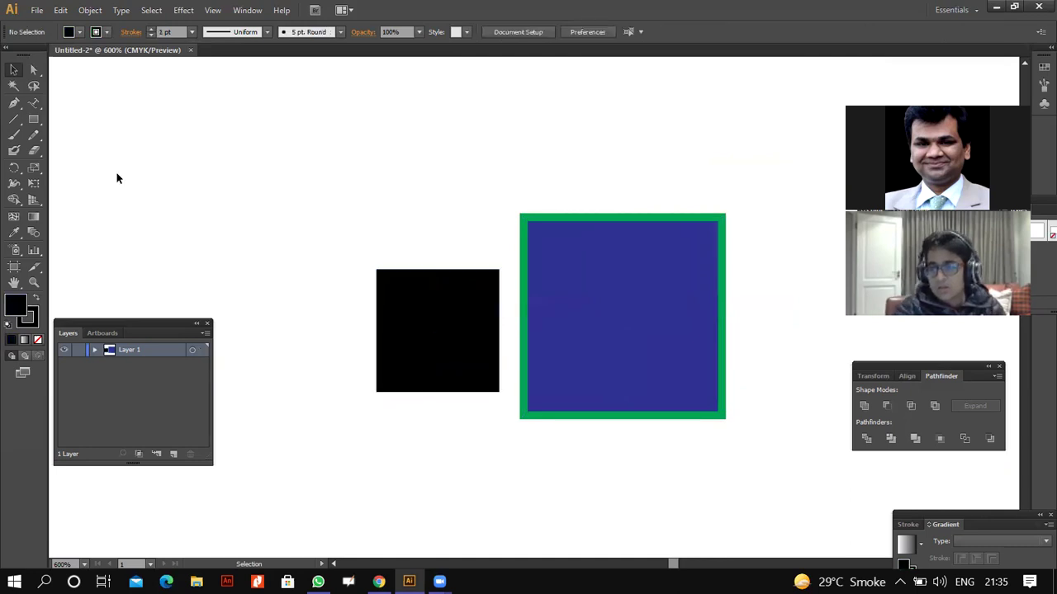
- Examine the file formats available for saving a copy under a new name, without saving the document
click(37, 10)
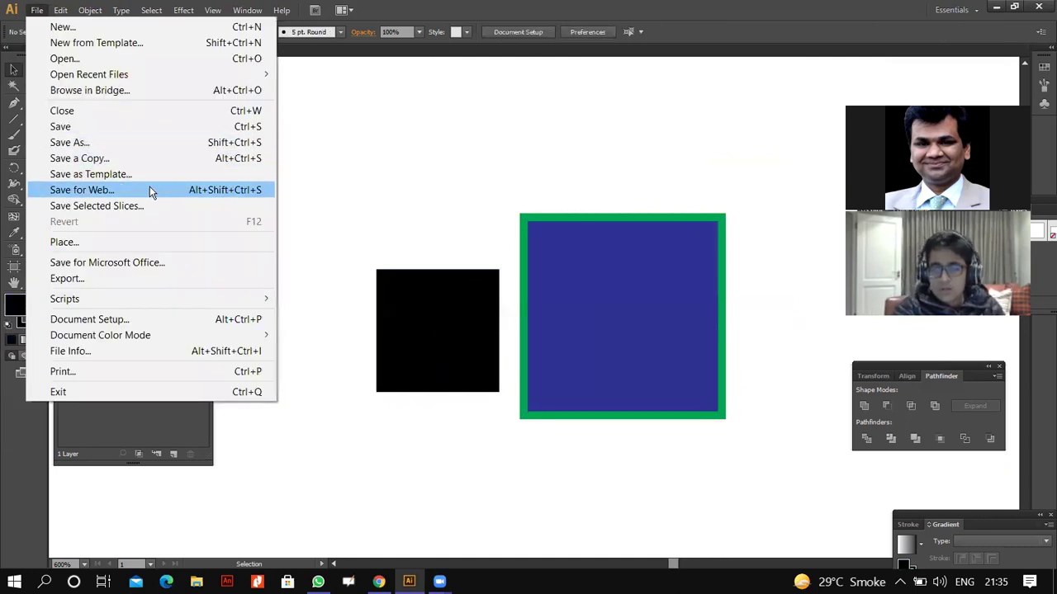
click(146, 142)
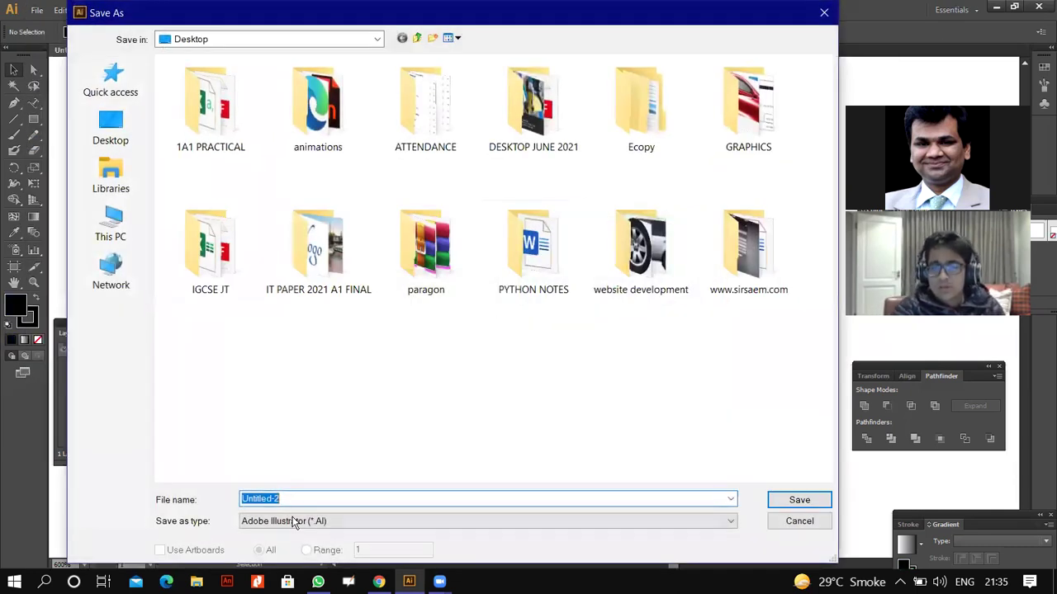
click(365, 520)
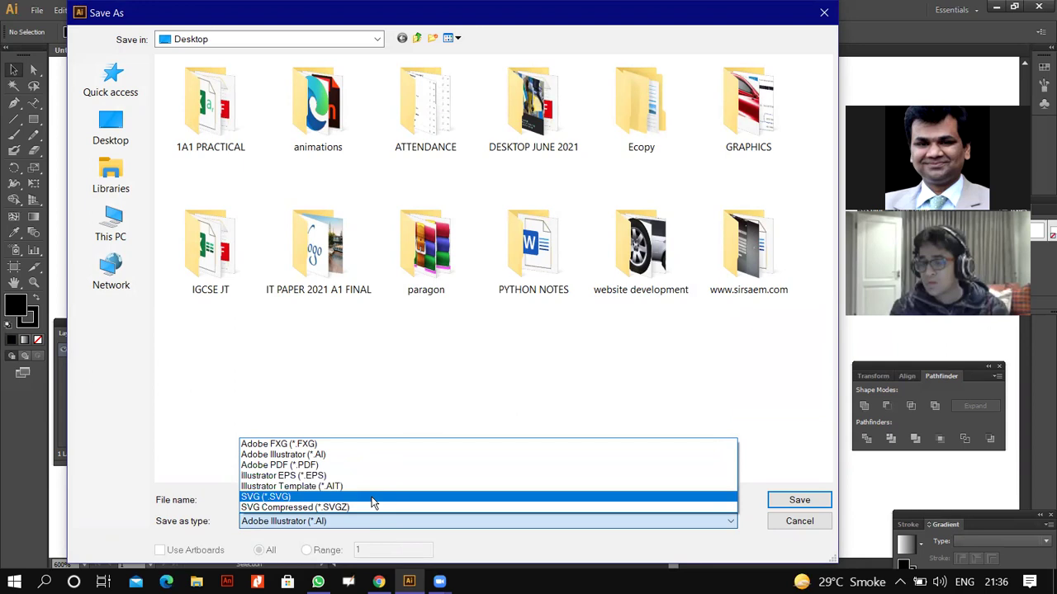
click(793, 429)
click(799, 518)
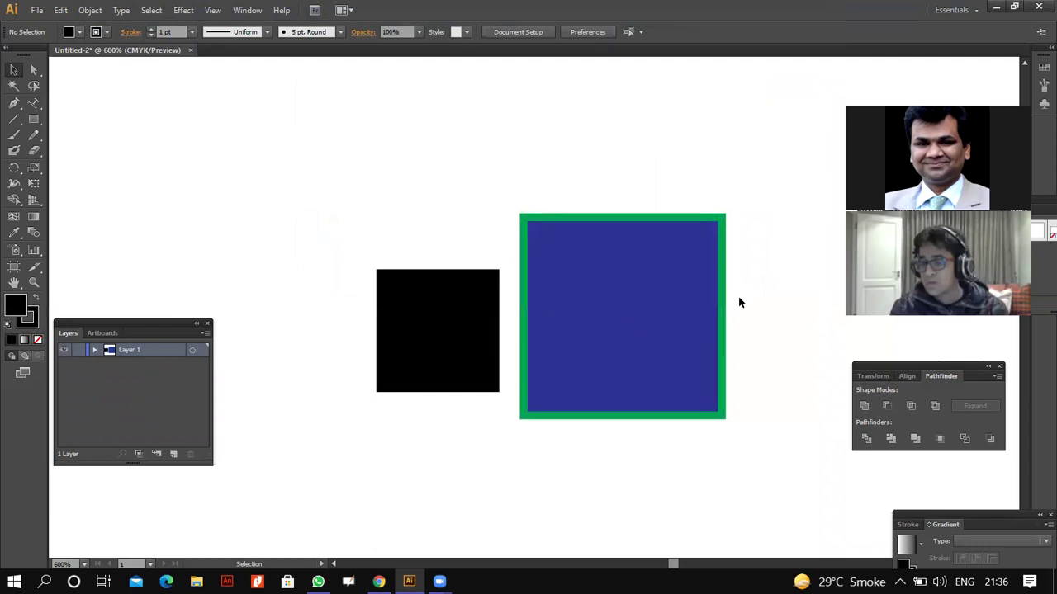
click(900, 582)
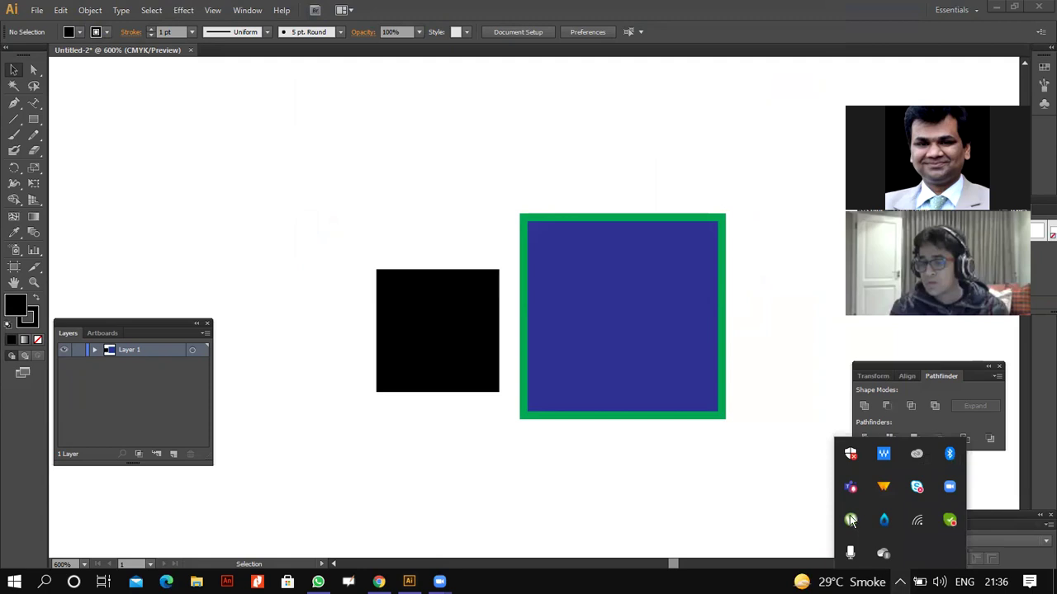
click(813, 350)
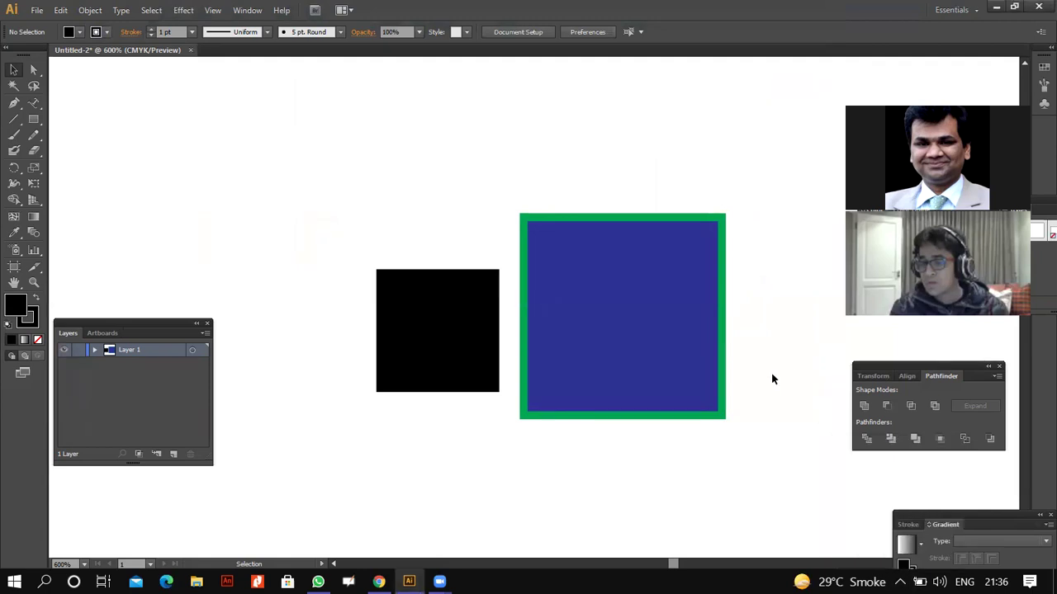
- Delete both squares from the artboard
click(461, 504)
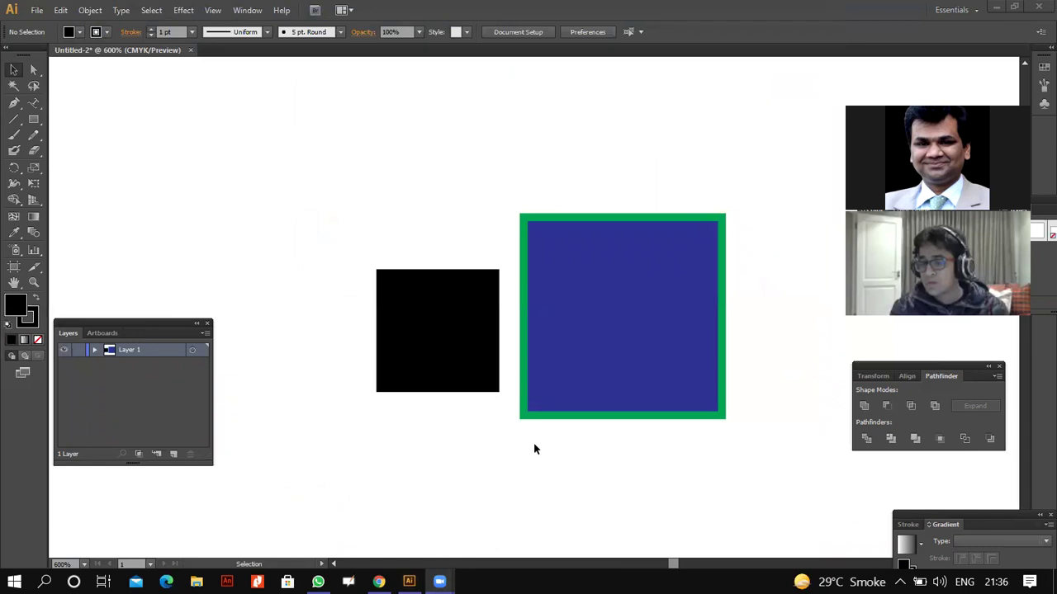
click(551, 322)
click(462, 288)
click(508, 289)
drag(613, 292, 514, 316)
key(ctrl+a)
key(Delete)
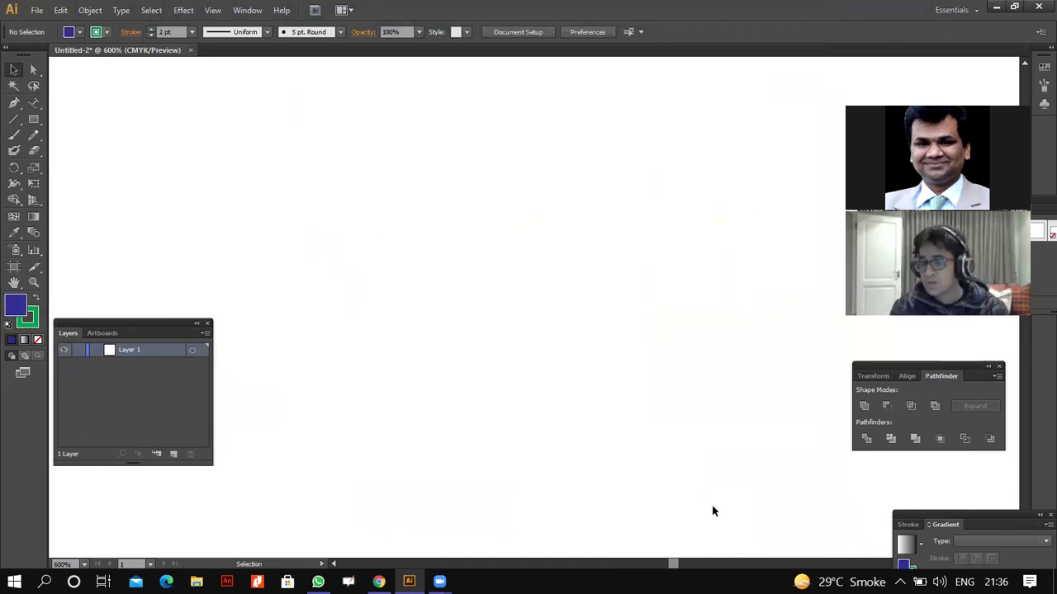
- Draw a circle 30 px wide and 30 px high with the Ellipse tool
click(33, 122)
drag(34, 122, 92, 150)
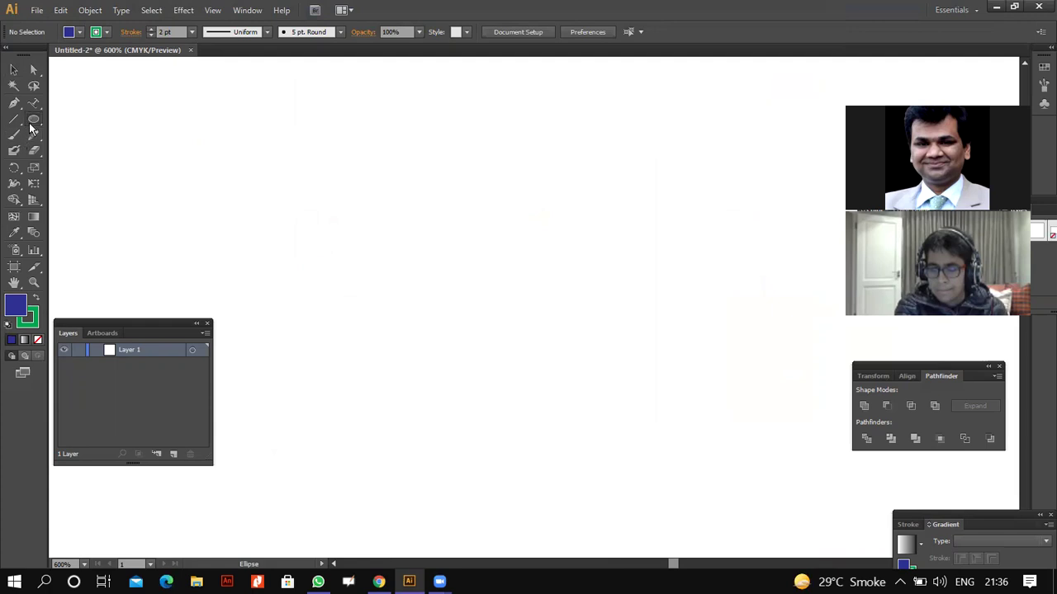
click(383, 255)
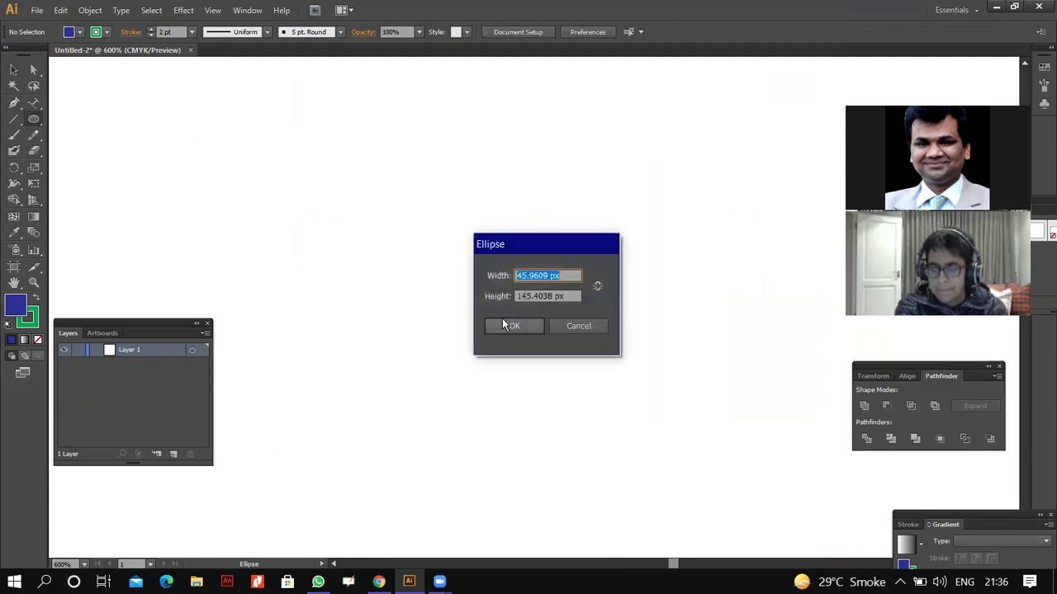
text(30)
key(Tab)
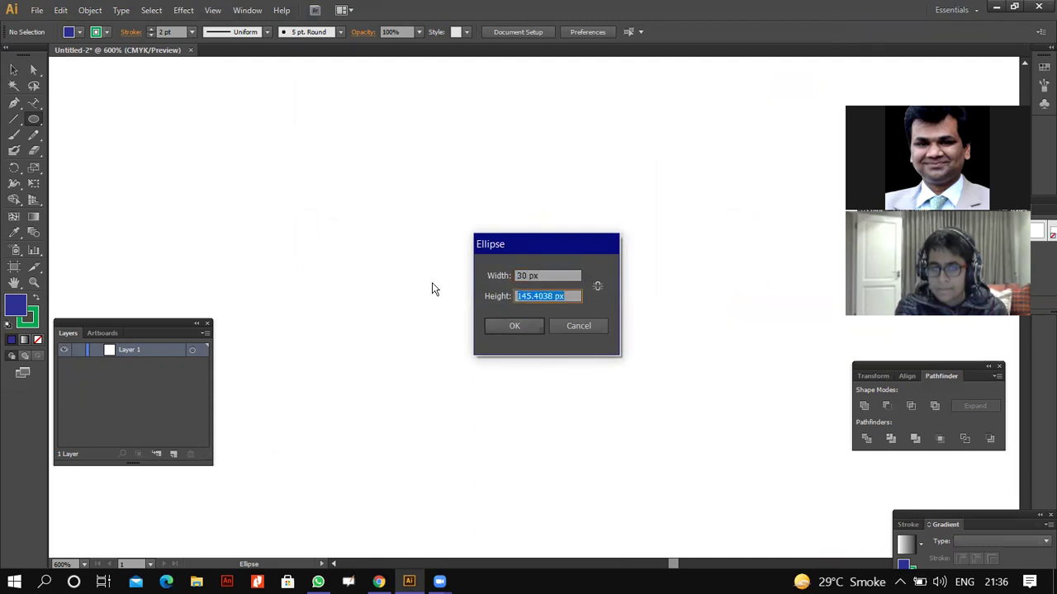
text(30)
click(516, 326)
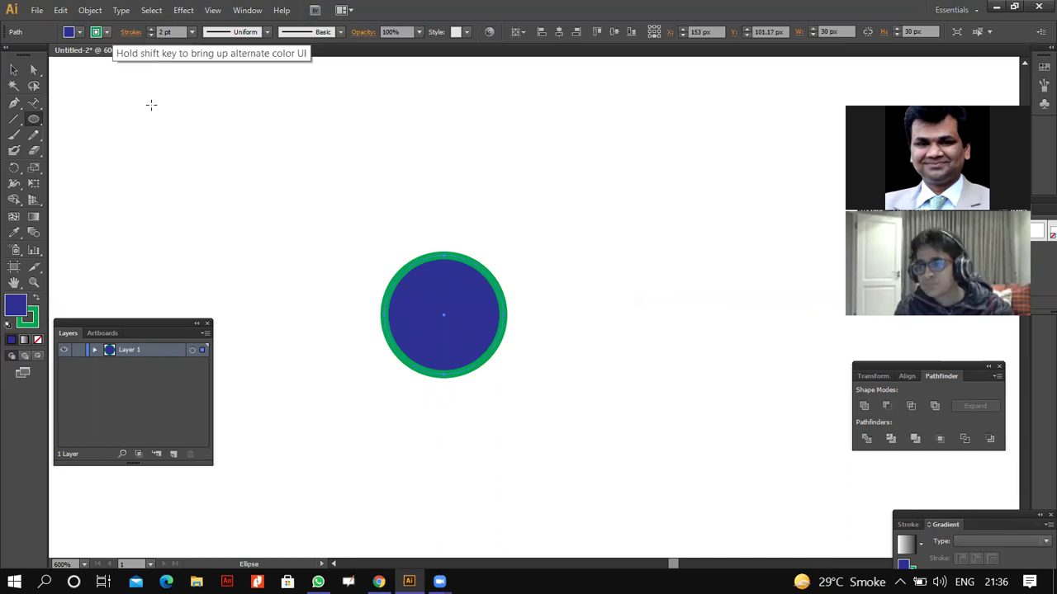
- Set the circle's stroke weight to 1 pt
click(192, 32)
click(206, 96)
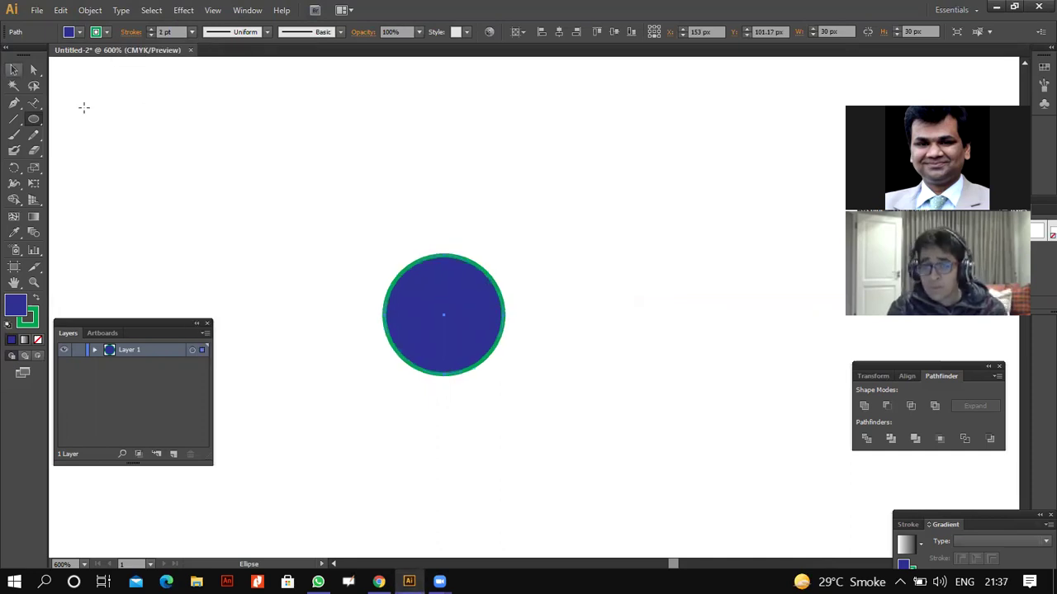
key(v)
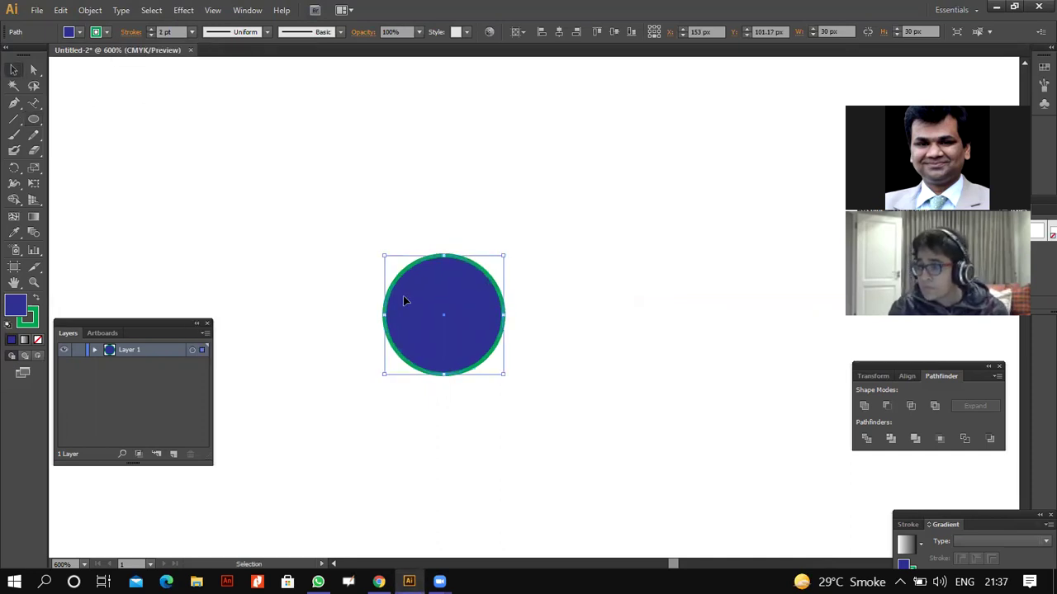
- Draw a five-pointed star and a six-pointed star, each with radius 1 of 25 px and radius 2 of 50 px
drag(34, 119, 131, 182)
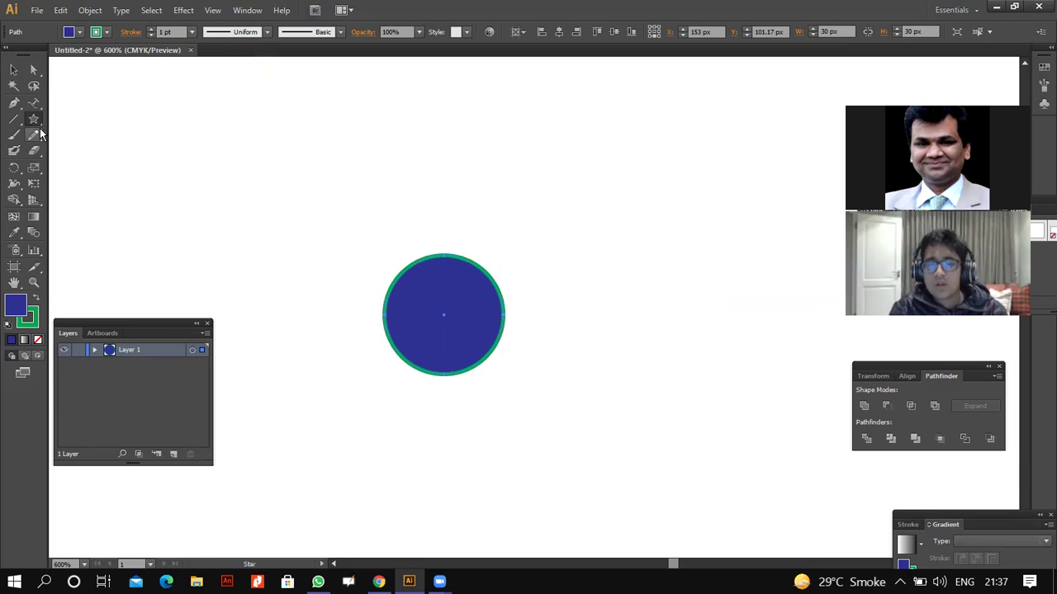
click(333, 202)
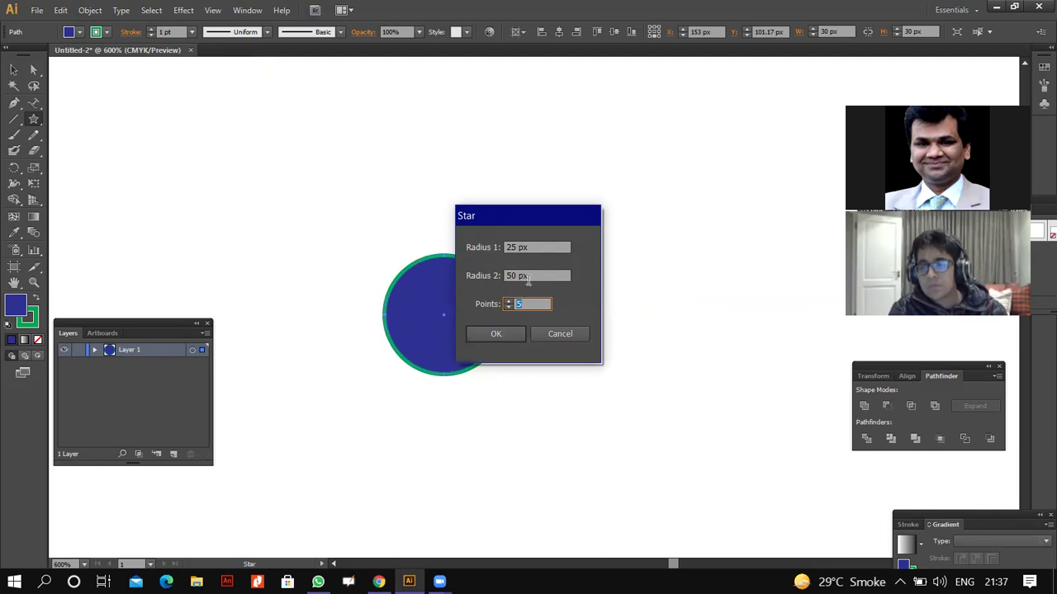
click(506, 334)
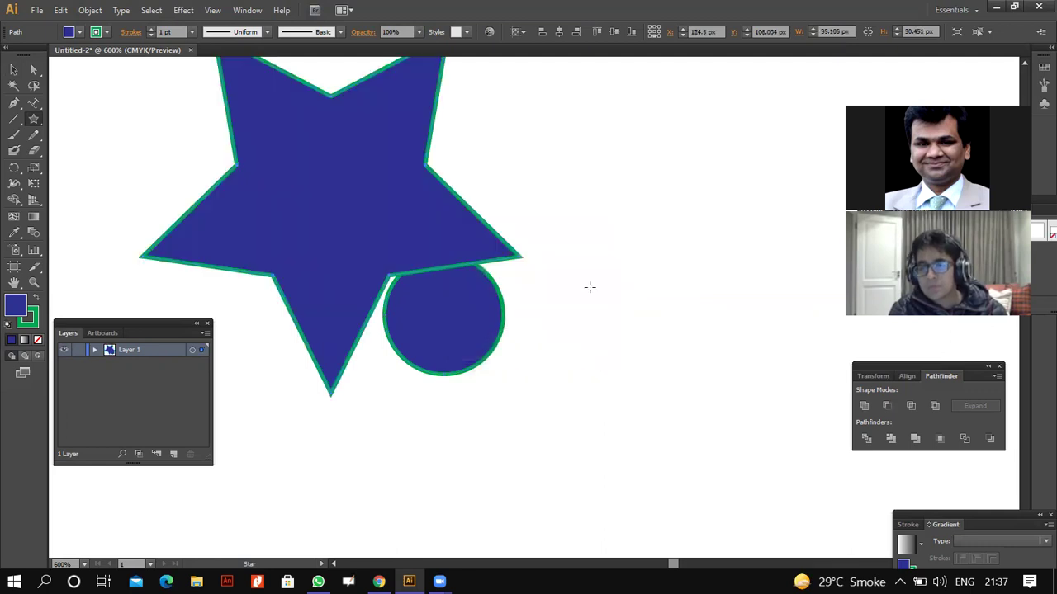
click(591, 292)
text(6)
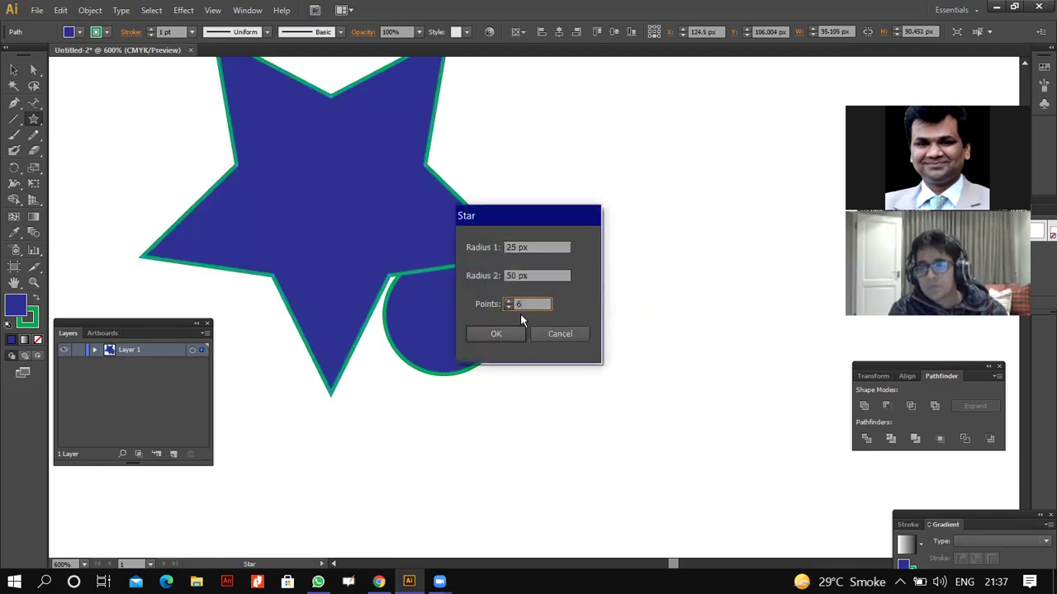
click(495, 335)
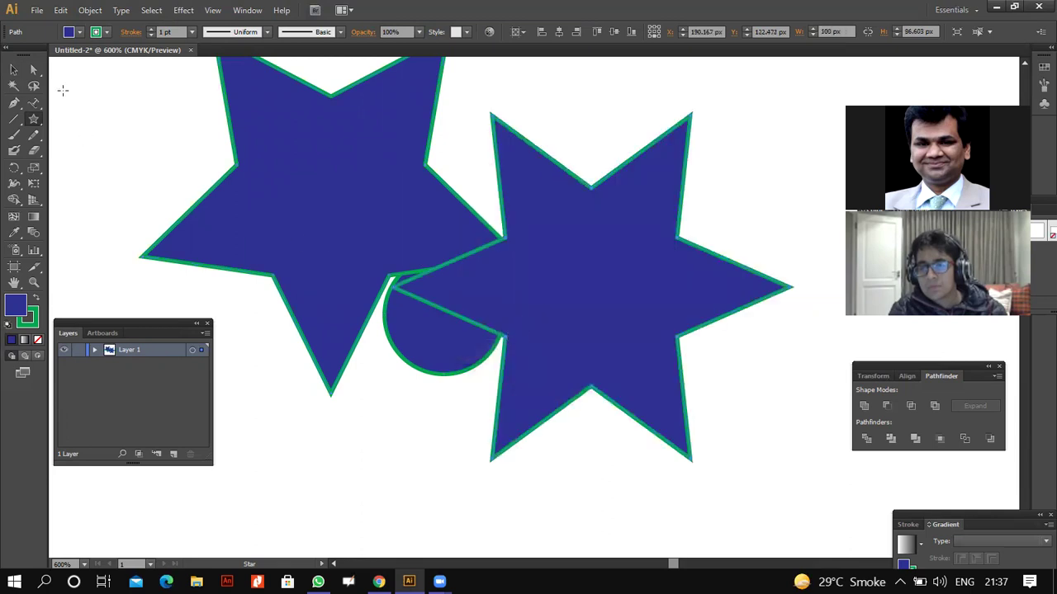
- Delete both stars and the circle to clear the artboard
key(v)
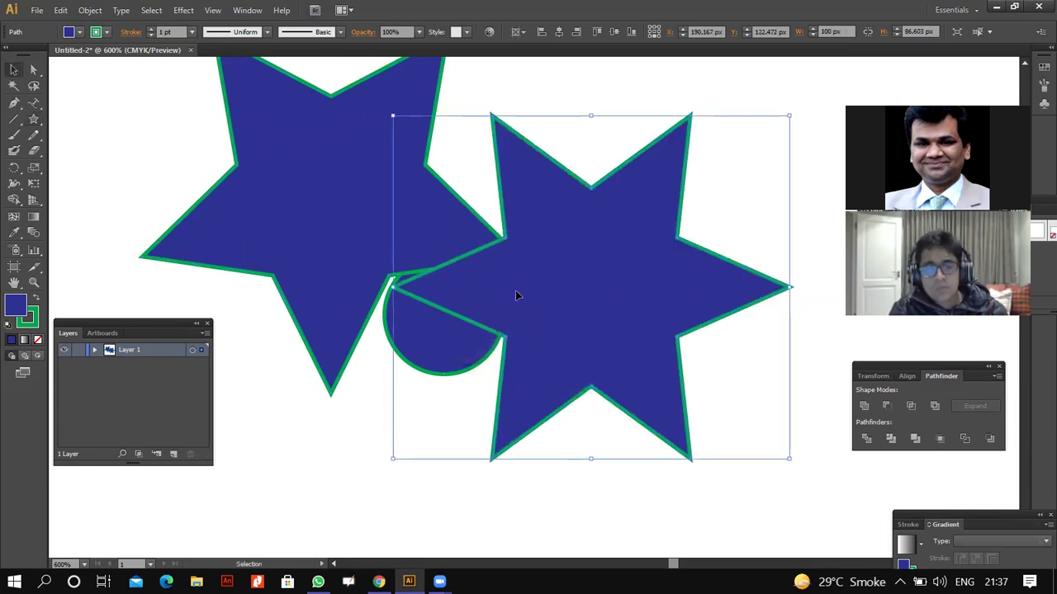
key(Delete)
click(397, 219)
key(ctrl+z)
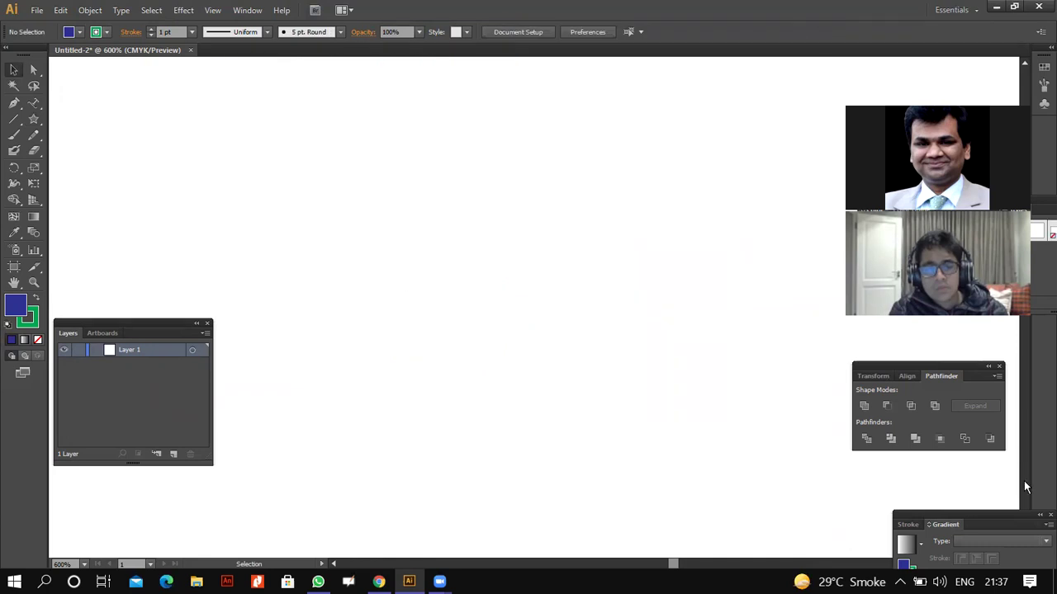
- Hide the Layers panel and show it again
click(247, 10)
click(405, 359)
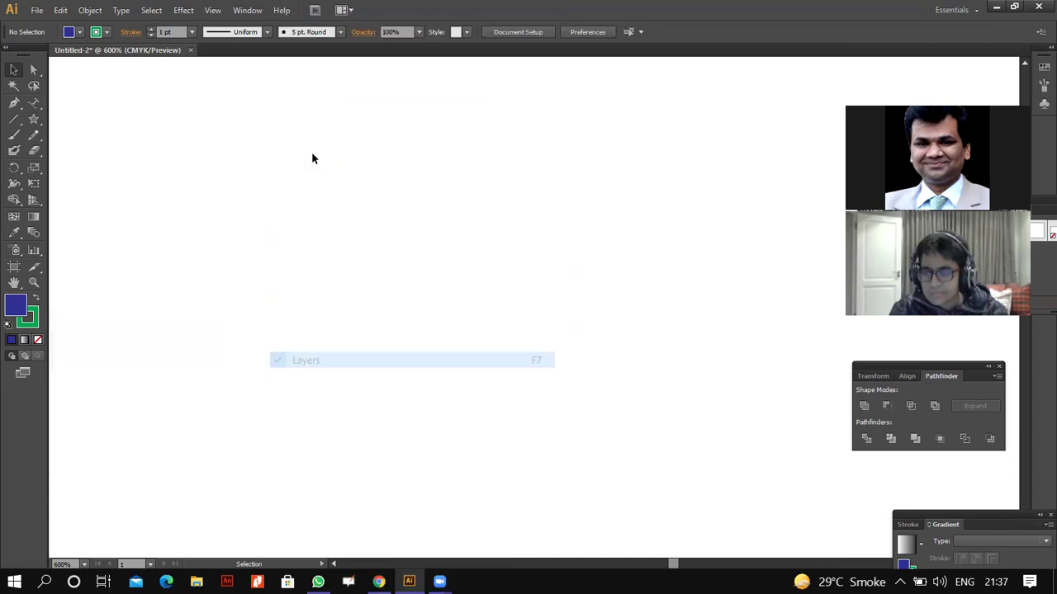
click(248, 10)
click(350, 366)
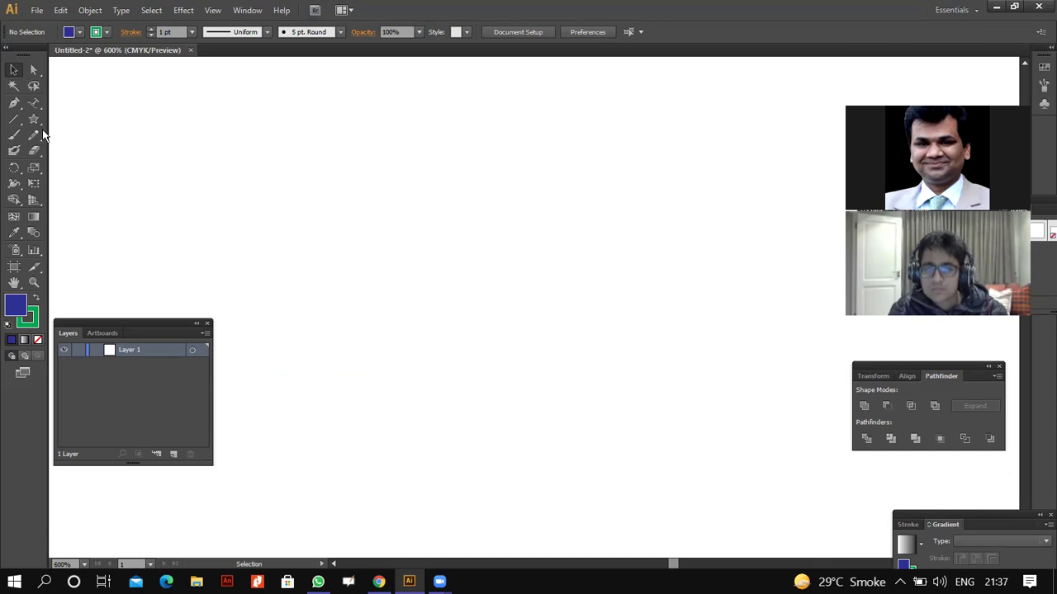
- Draw a 30 by 30 px circle near the middle of the empty canvas
drag(34, 118, 91, 146)
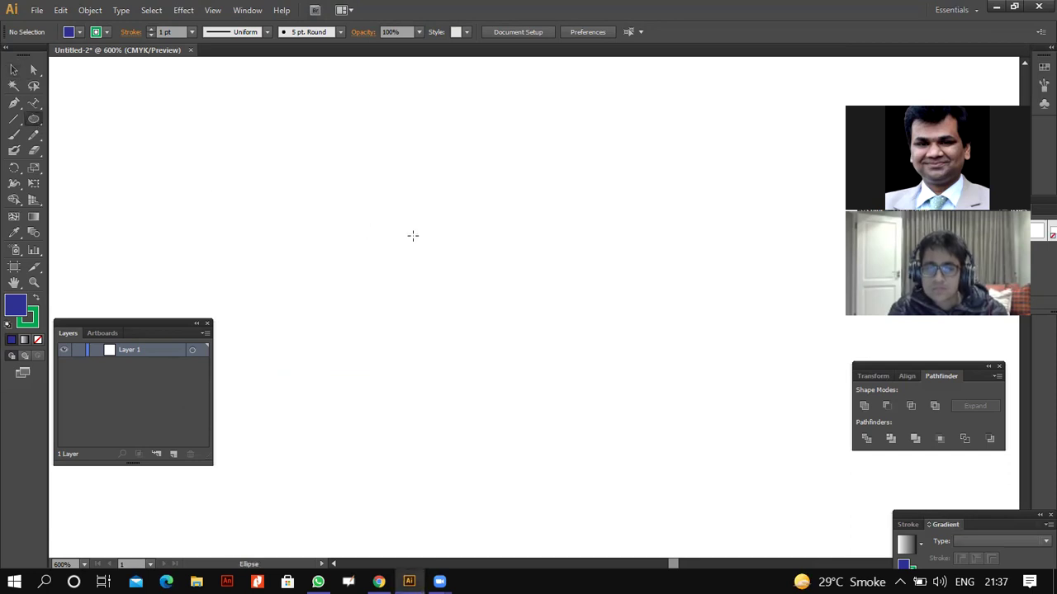
click(486, 277)
click(529, 326)
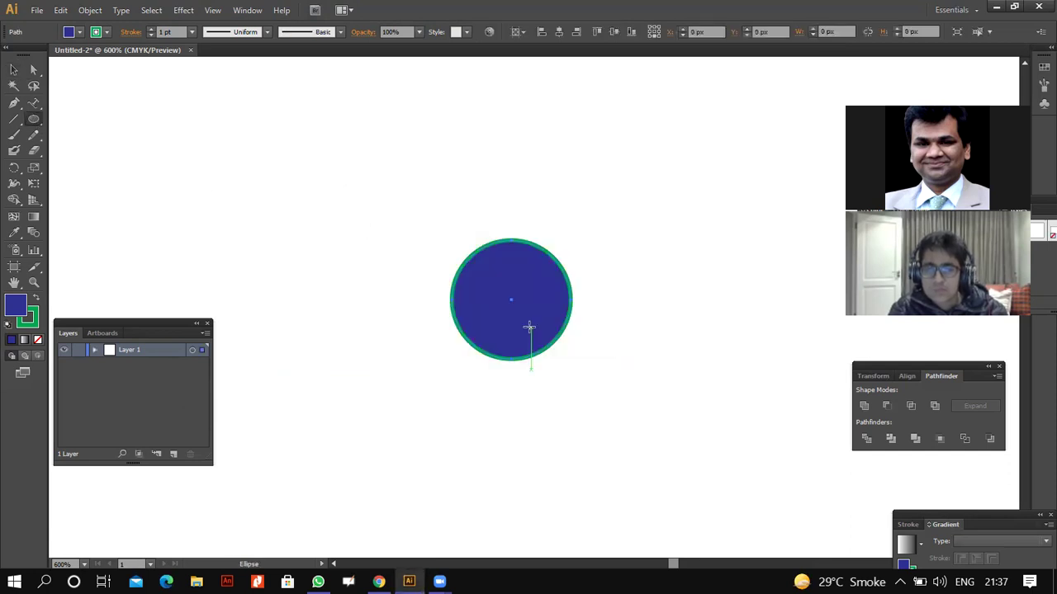
- Draw a second circle 50 px wide and 50 px high, overlapping the 30 px circle
click(297, 177)
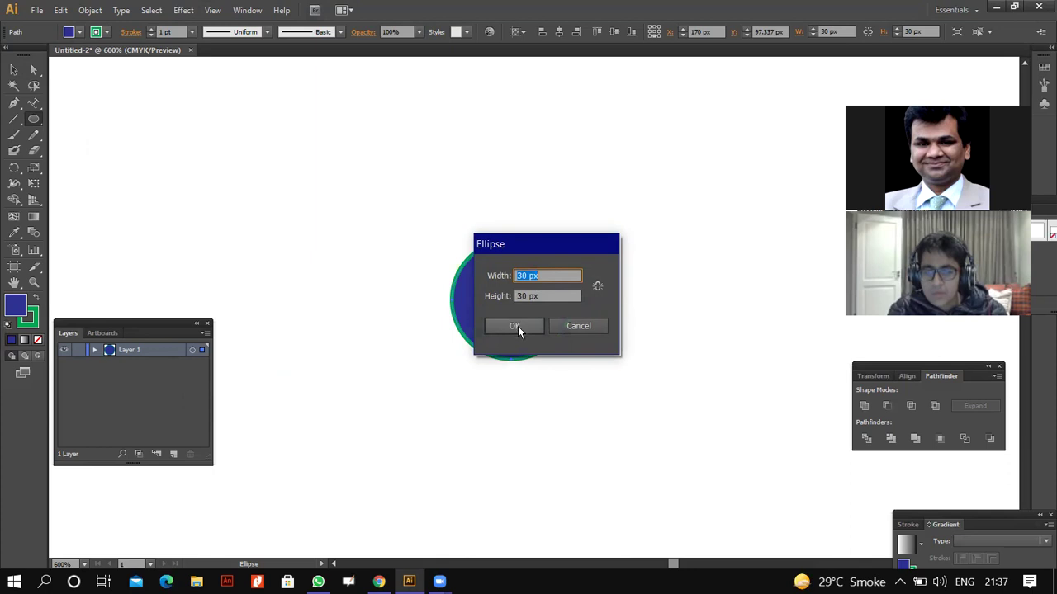
text(50)
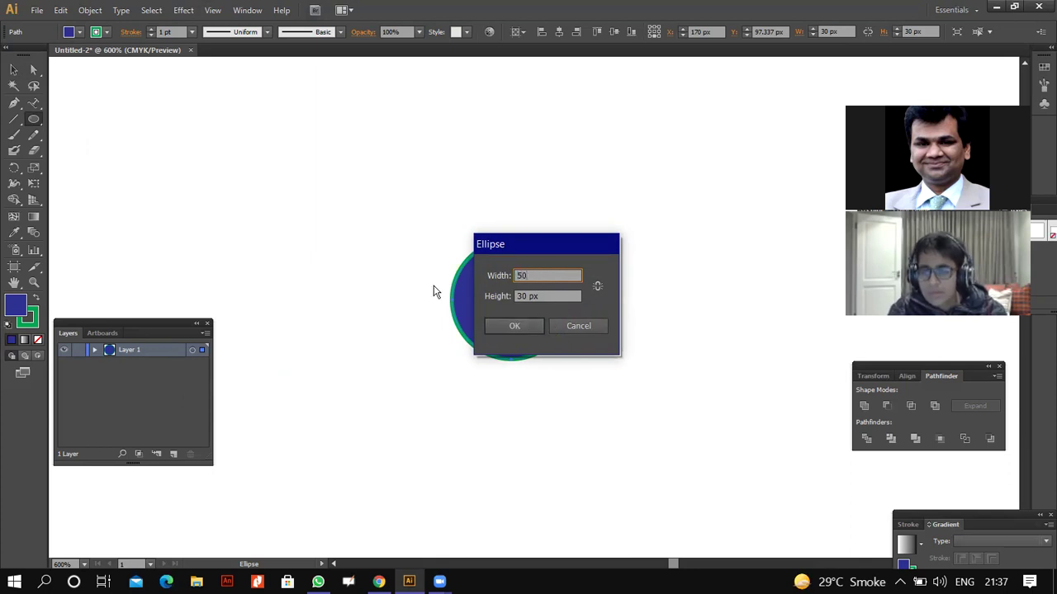
key(Tab)
text(50)
click(513, 325)
- Shift the 30 px circle slightly to the right and cut it to the clipboard
key(v)
drag(523, 327, 553, 327)
right_click(554, 328)
click(502, 306)
click(66, 11)
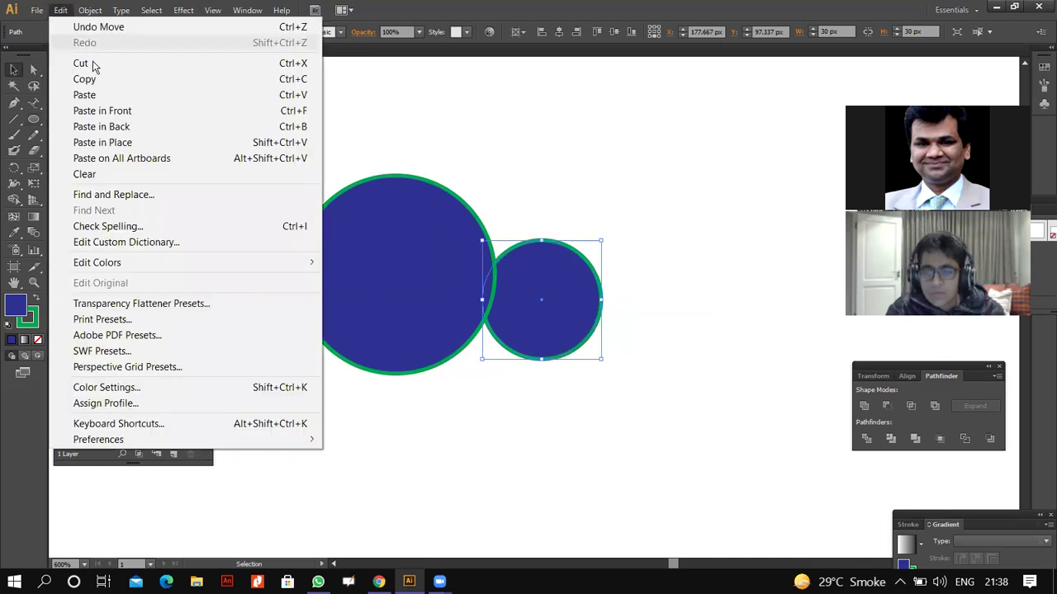
click(93, 64)
- Move the 50 px circle toward the middle of the canvas and paste the 30 px circle centred on top of it
drag(438, 284, 537, 309)
click(60, 10)
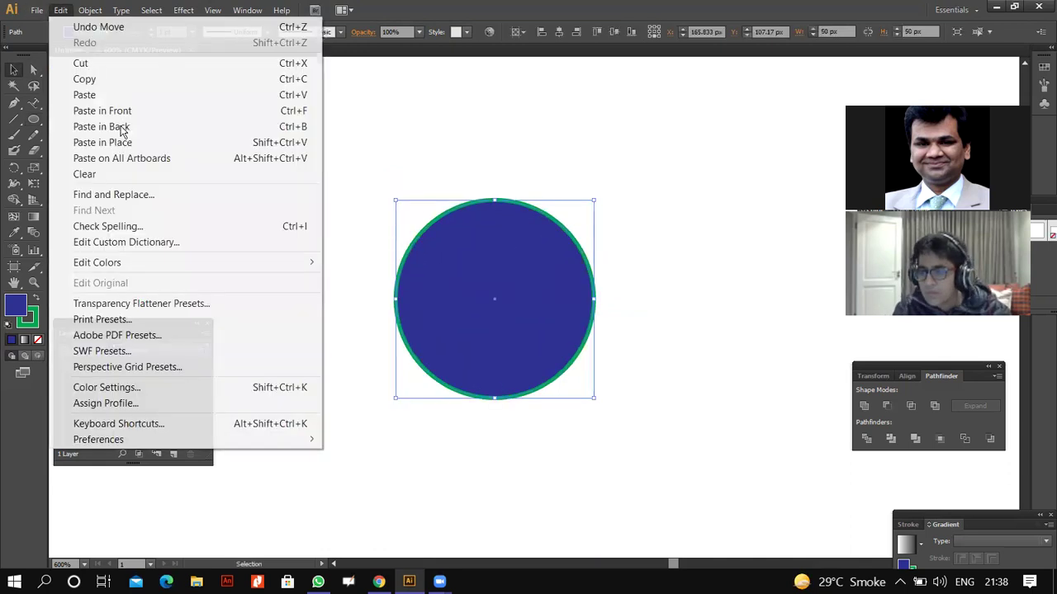
click(94, 95)
drag(495, 310, 456, 301)
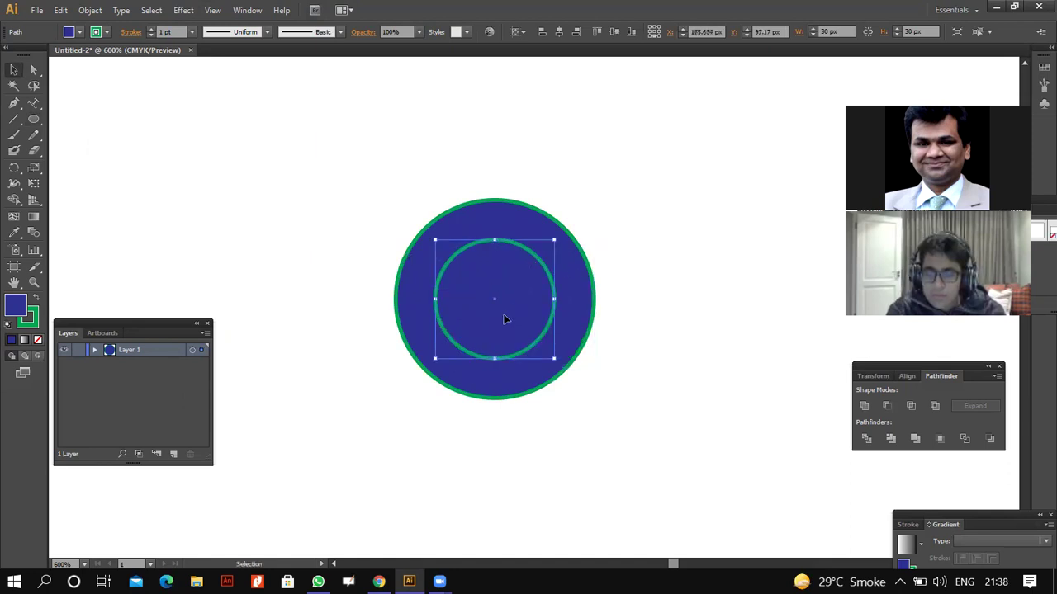
click(684, 366)
- Fill the inner 30 px circle with green
click(528, 307)
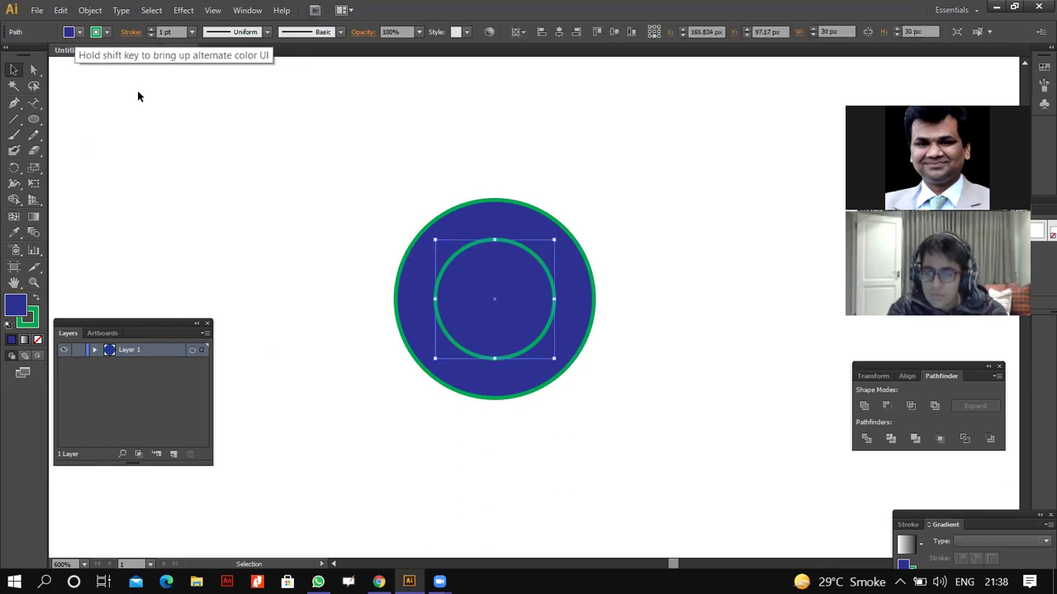
click(81, 32)
click(91, 68)
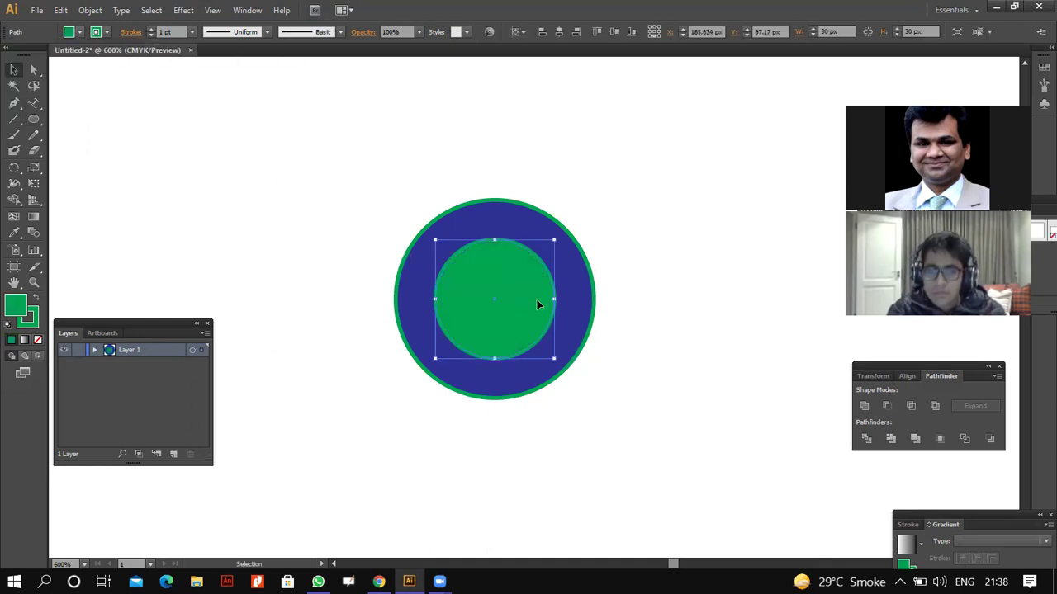
click(640, 305)
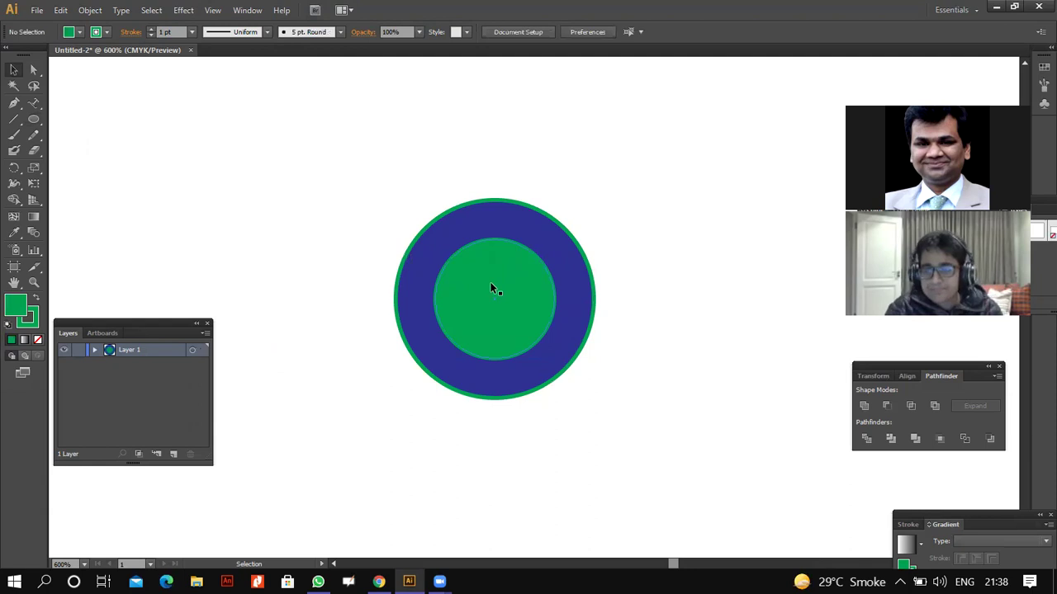
- Select both circles and place the Pathfinder panel closer to the artwork
drag(326, 129, 585, 444)
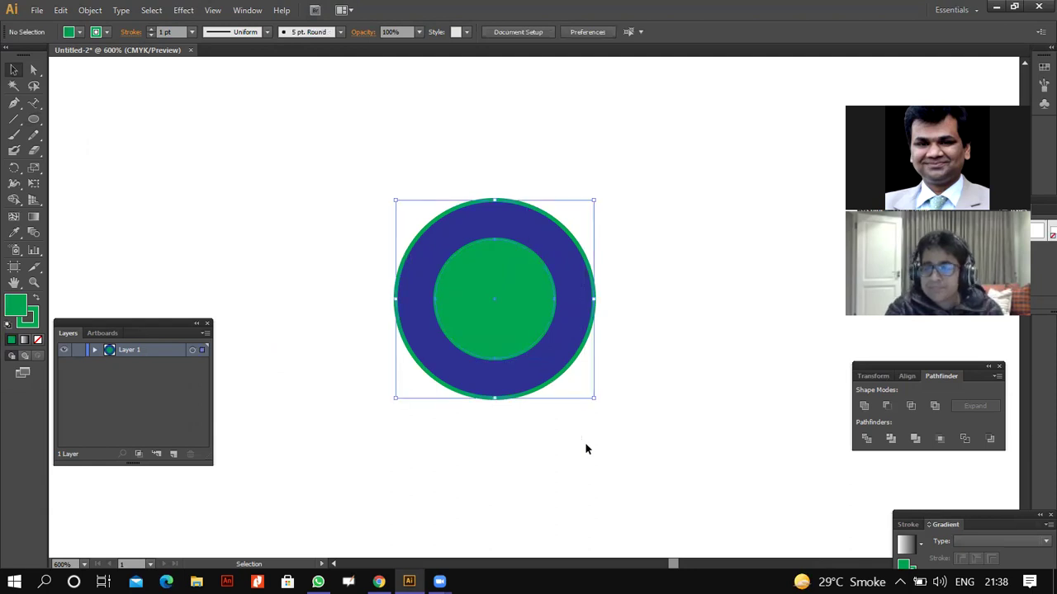
click(244, 11)
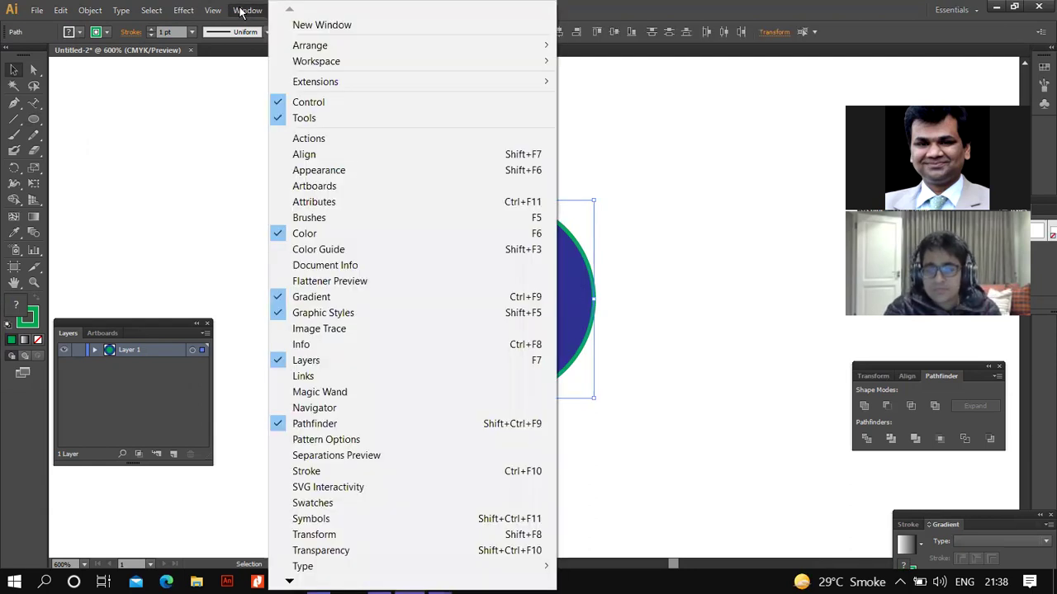
click(449, 424)
click(247, 11)
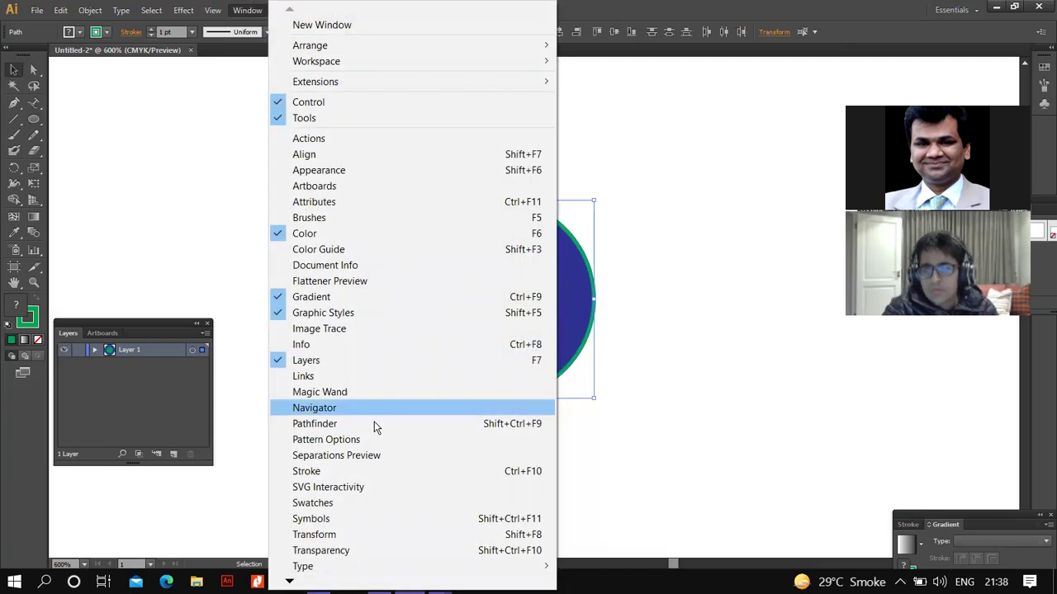
click(376, 425)
drag(898, 361, 784, 339)
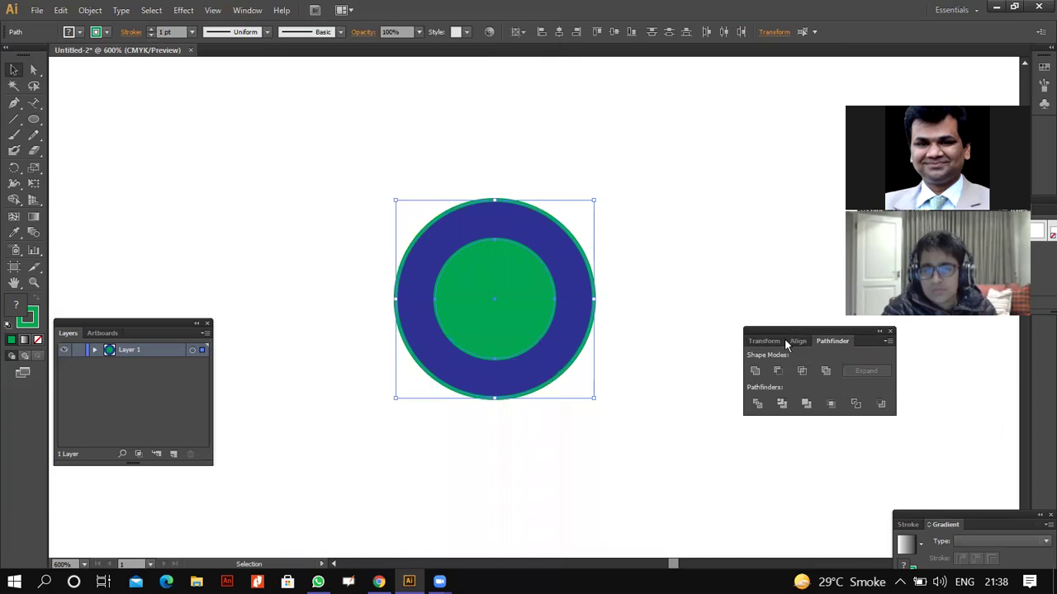
- Unite the two circles, and undo the union together with the inner circle's green fill
click(754, 372)
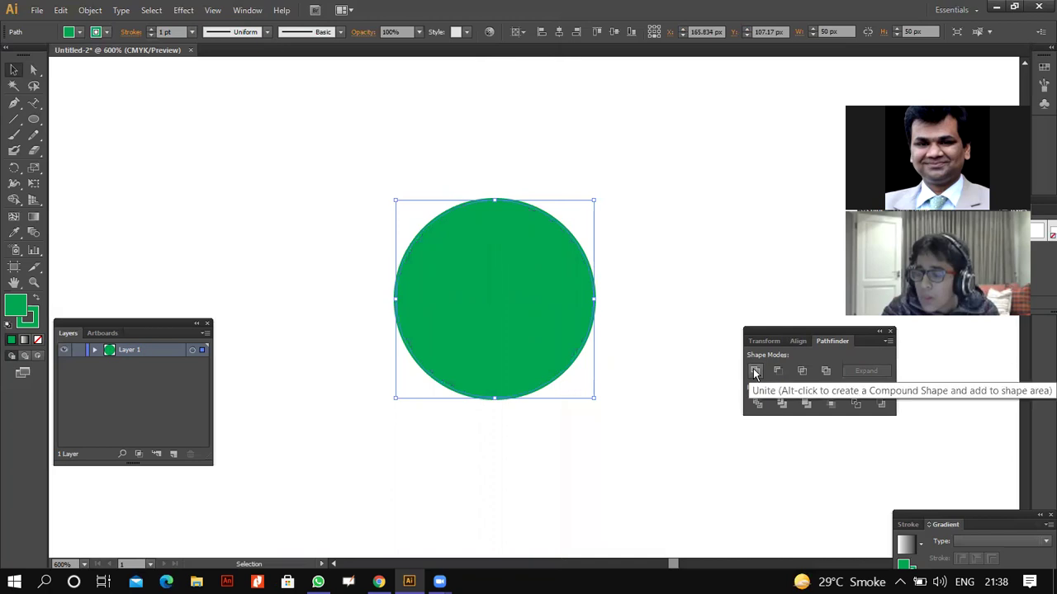
key(ctrl+z)
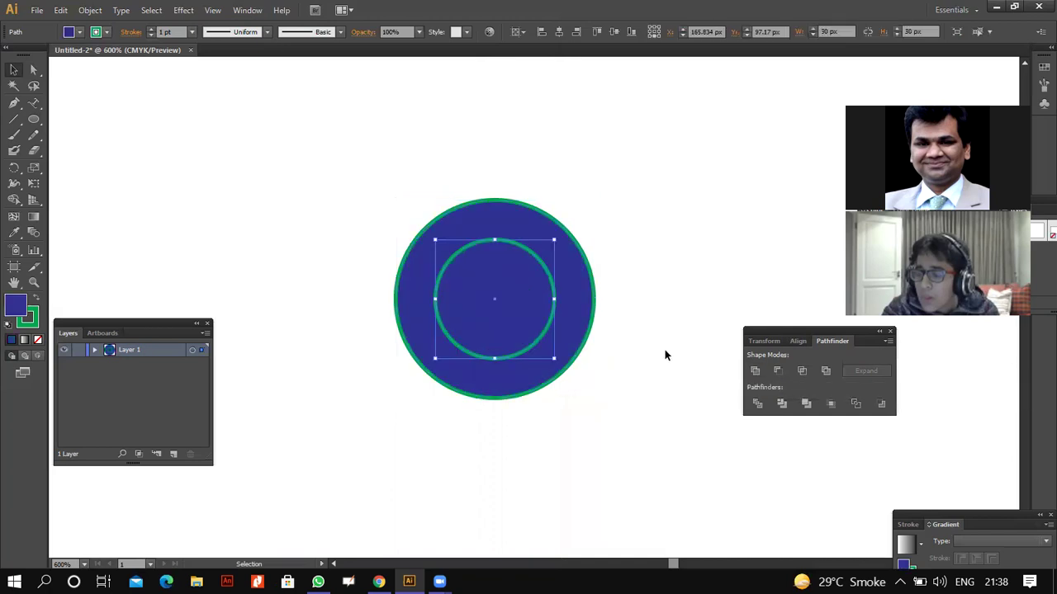
- Return the 30 px circle to the middle of the 50 px circle, in the normal preview view
key(ctrl+y)
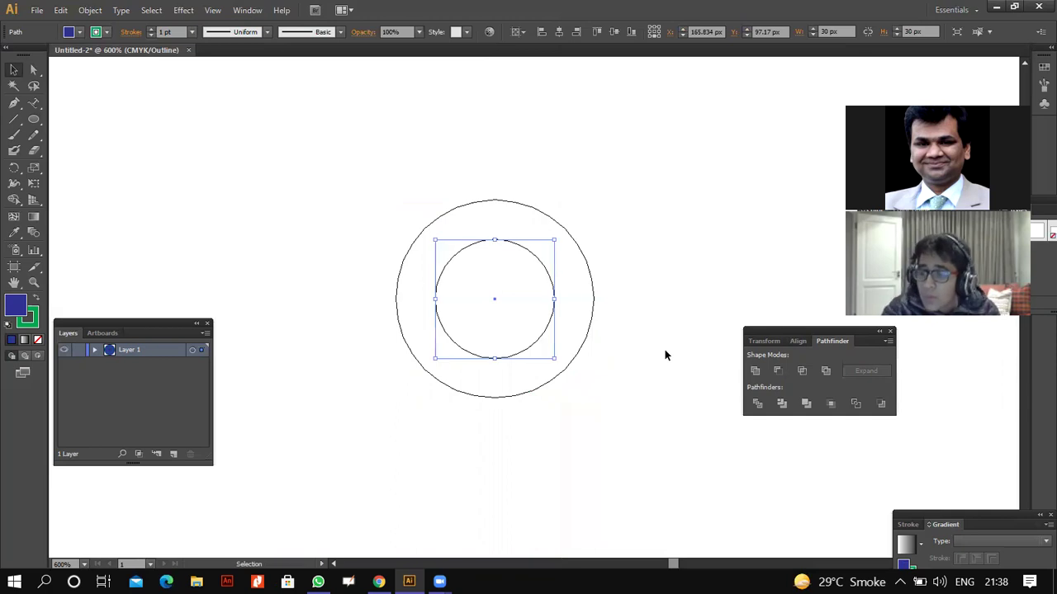
key(ctrl+z)
click(665, 355)
key(ctrl+y)
click(542, 323)
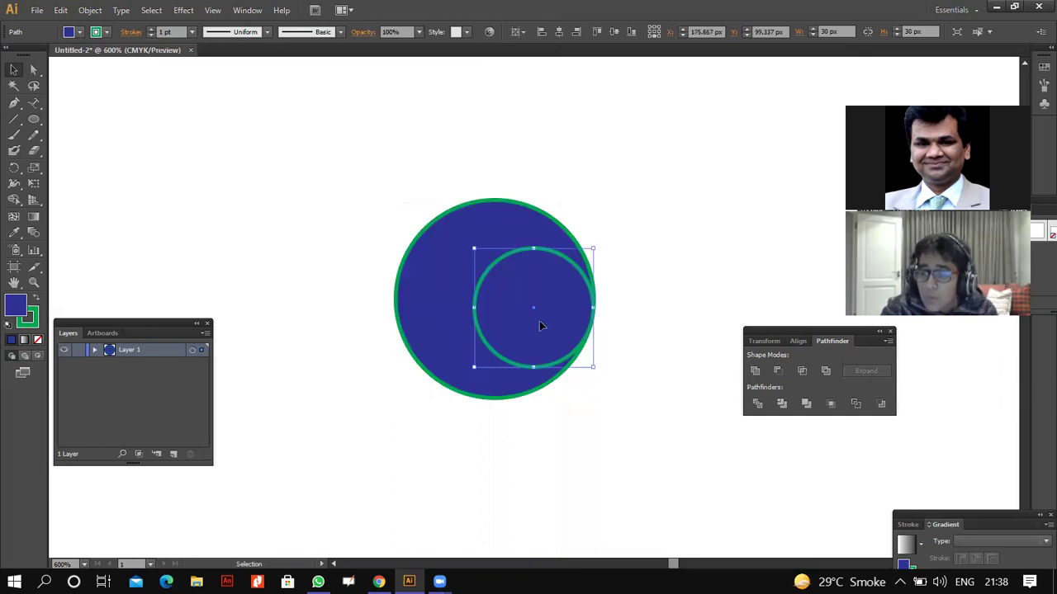
drag(539, 324, 504, 316)
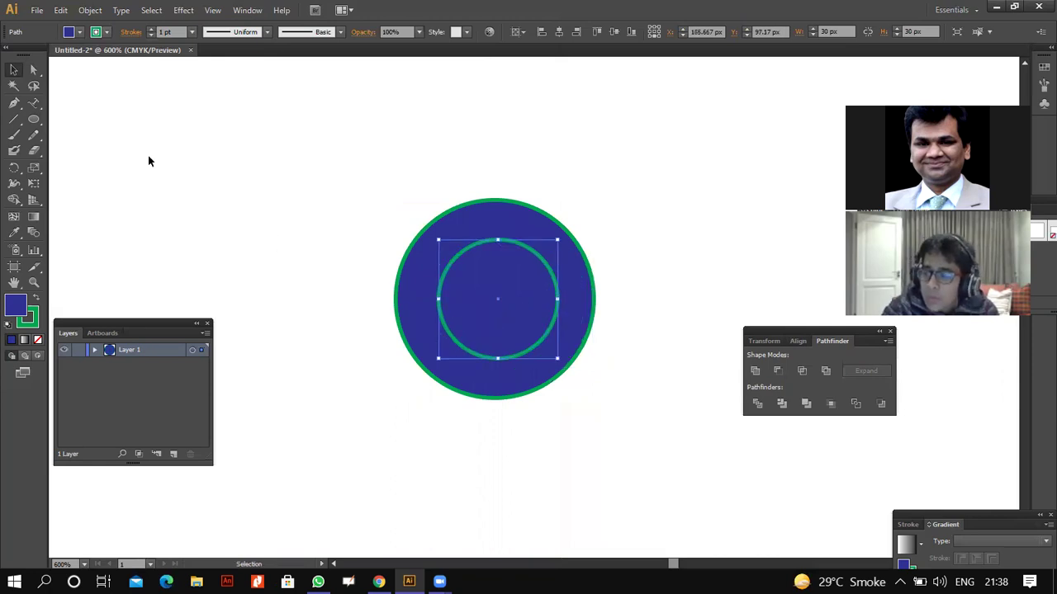
- Fill the inner 30 px circle with light blue
click(69, 32)
click(74, 53)
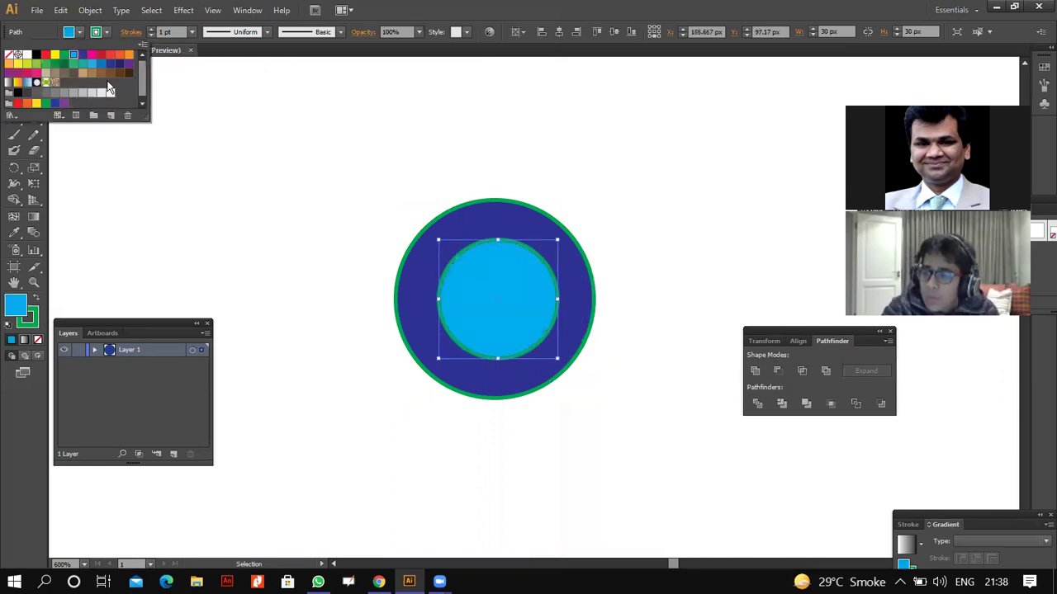
click(615, 429)
- Nudge the light blue circle horizontally until it sits centred inside the dark blue circle
drag(459, 306, 446, 307)
click(350, 206)
click(508, 311)
key(Right)
key(Right)
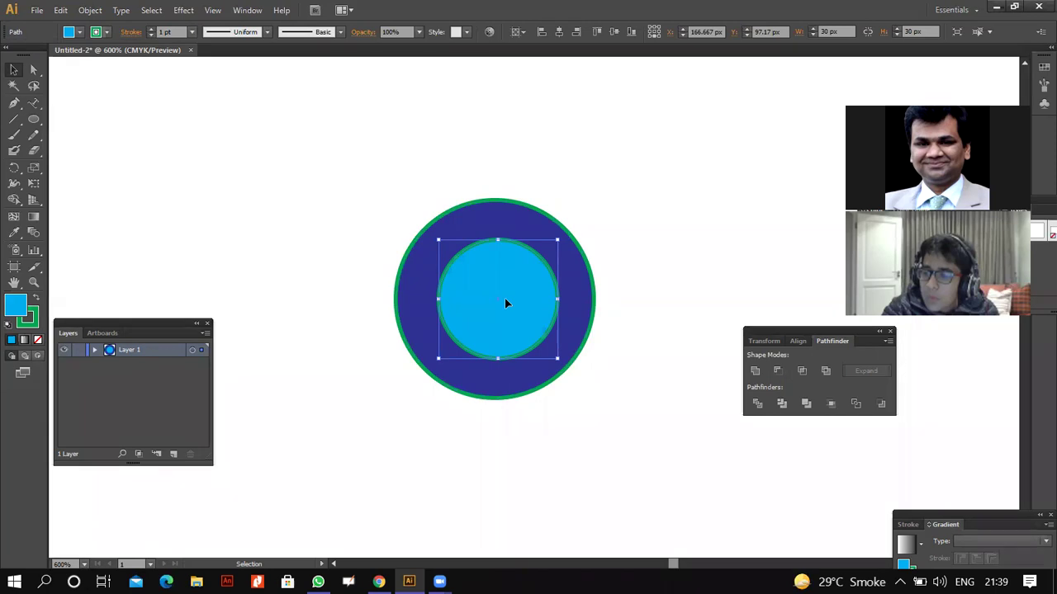
key(Left)
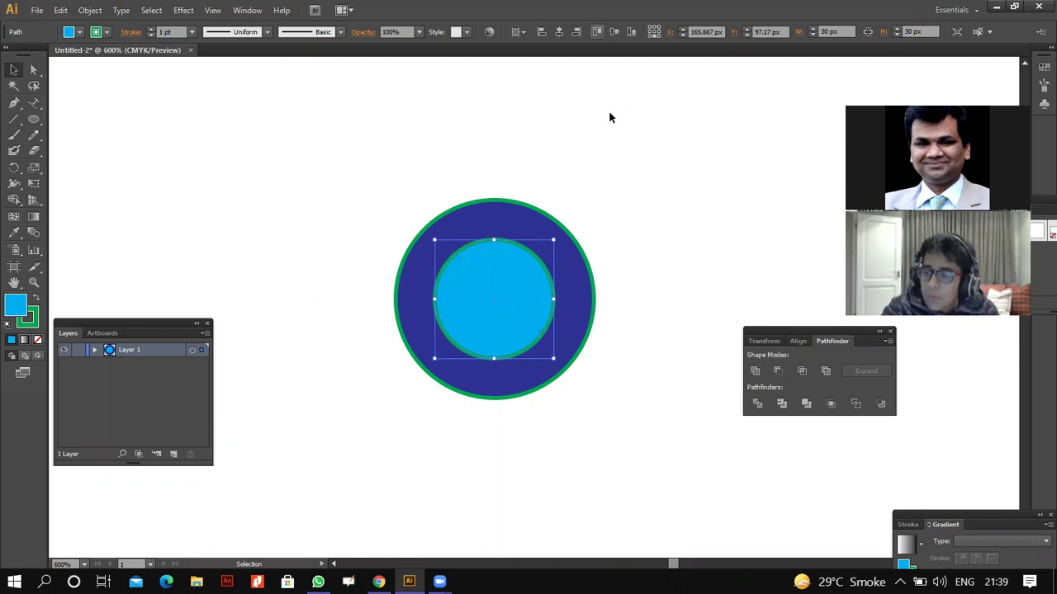
- Try Minus Front and Intersect on the two concentric circles, undoing each operation
click(441, 206)
drag(349, 174, 595, 439)
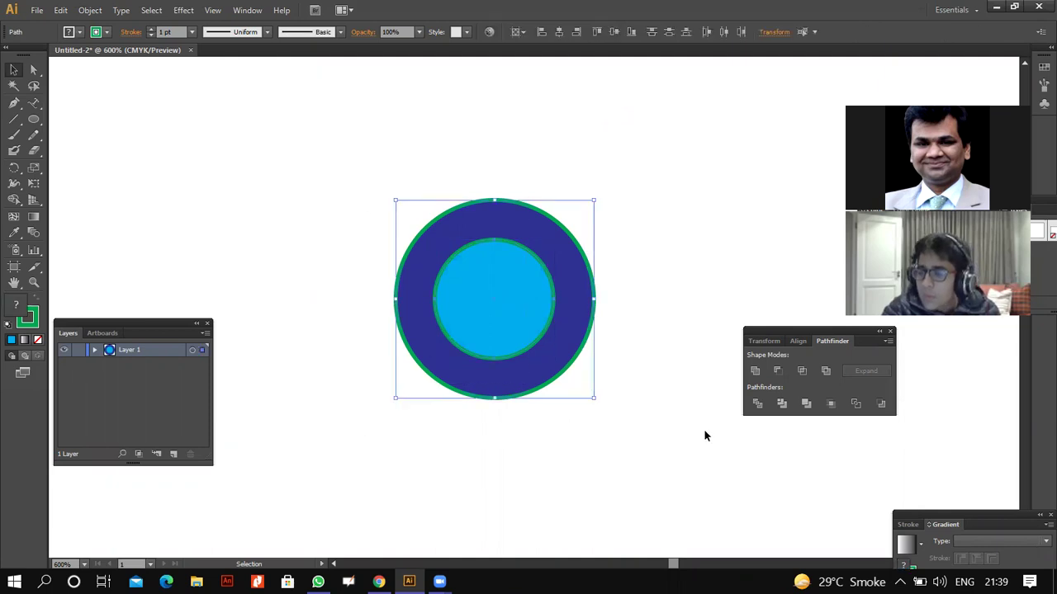
click(778, 373)
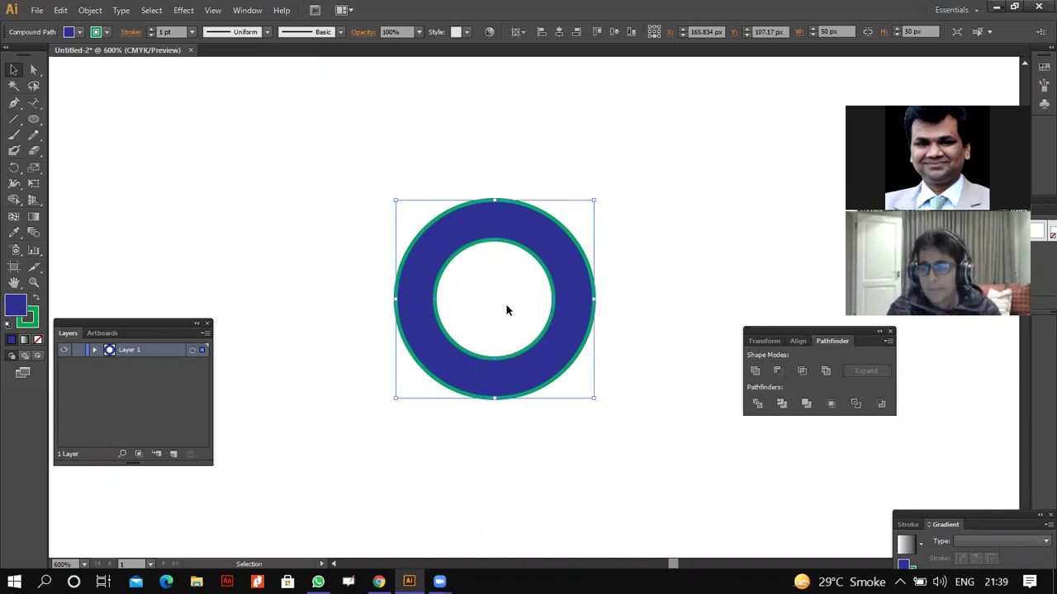
key(ctrl+z)
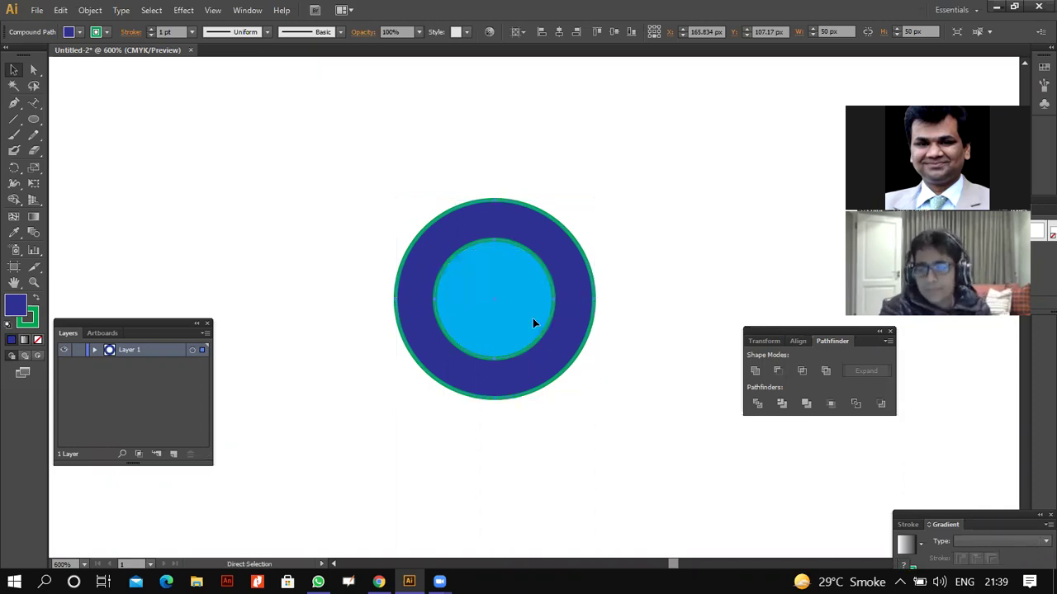
click(806, 370)
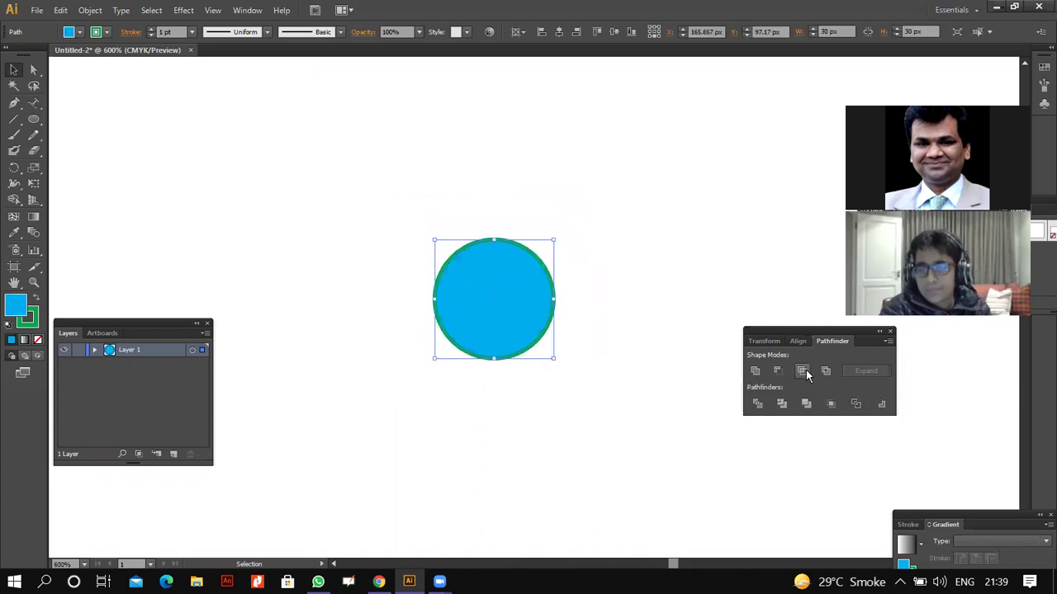
key(ctrl+z)
- Move the light blue circle over the dark blue circle's right edge, intersect both shapes, and undo the intersection
drag(522, 308, 602, 290)
click(660, 294)
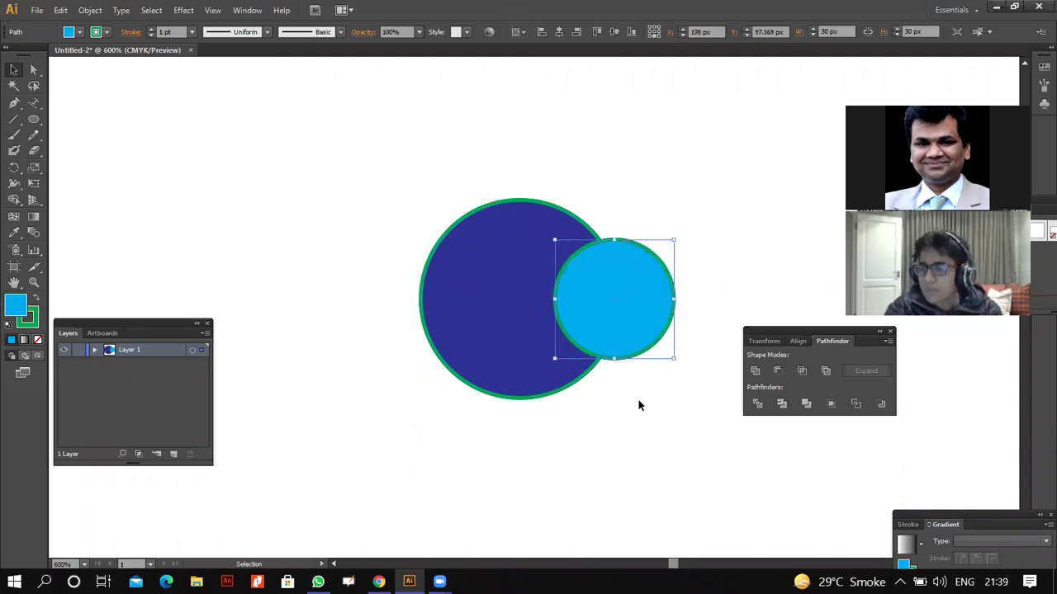
drag(426, 206, 594, 413)
click(798, 373)
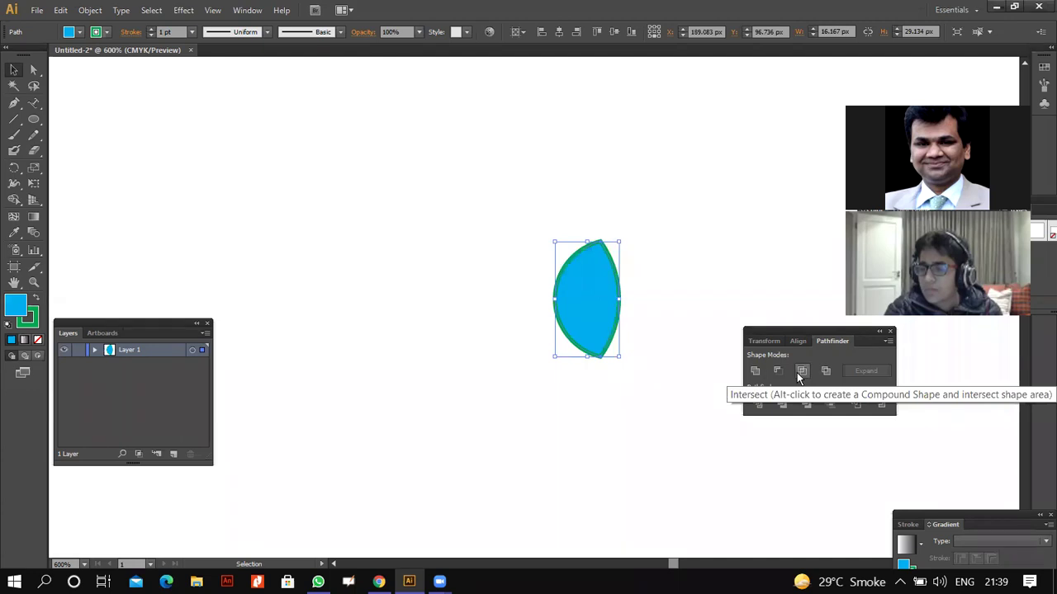
key(ctrl+z)
- Try Minus Front and Unite on the two partly overlapping circles, undoing each operation
click(777, 373)
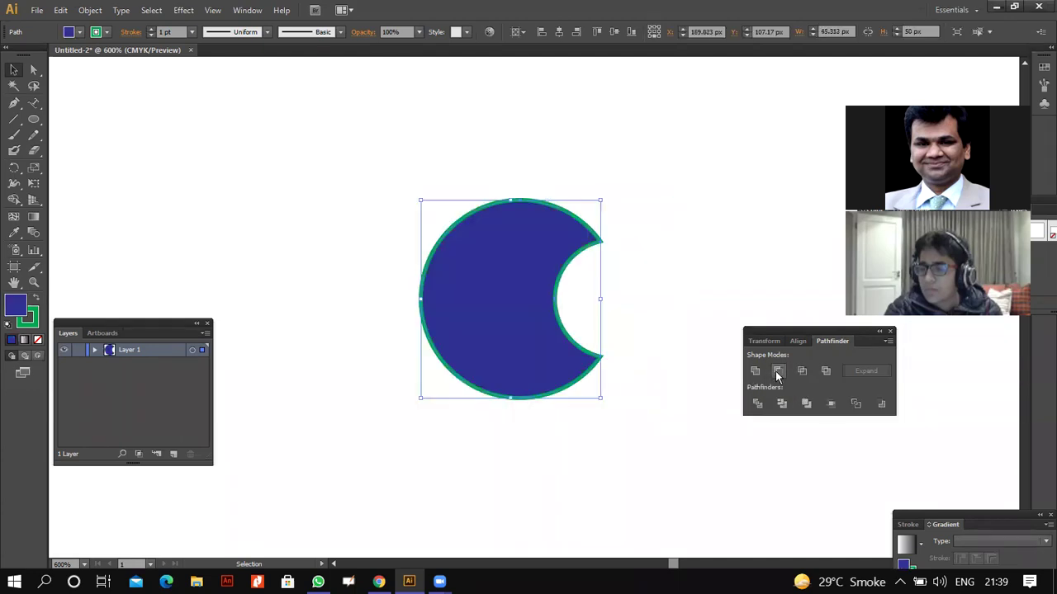
key(ctrl+z)
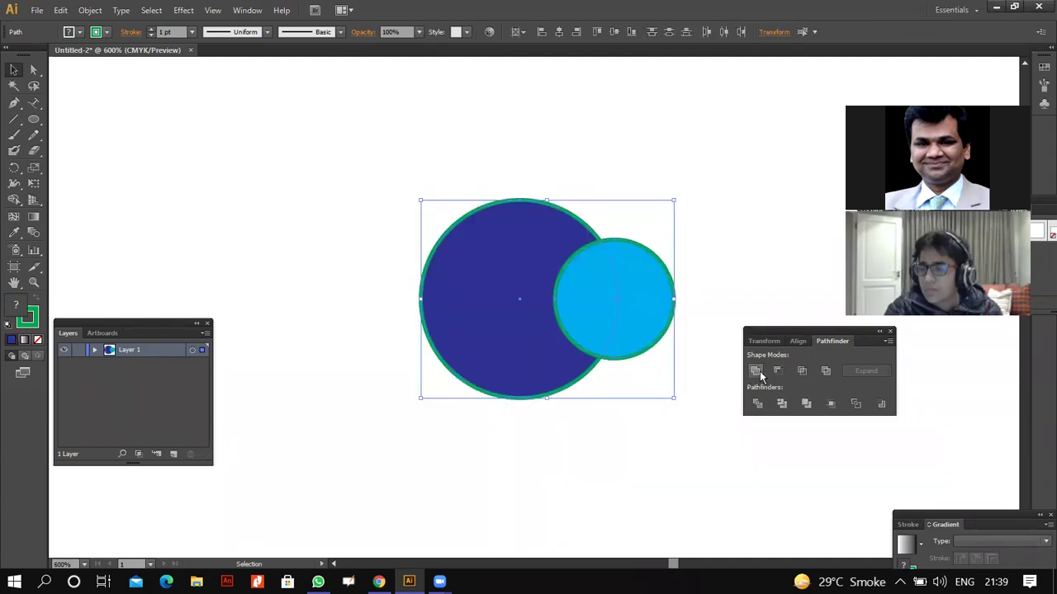
click(756, 372)
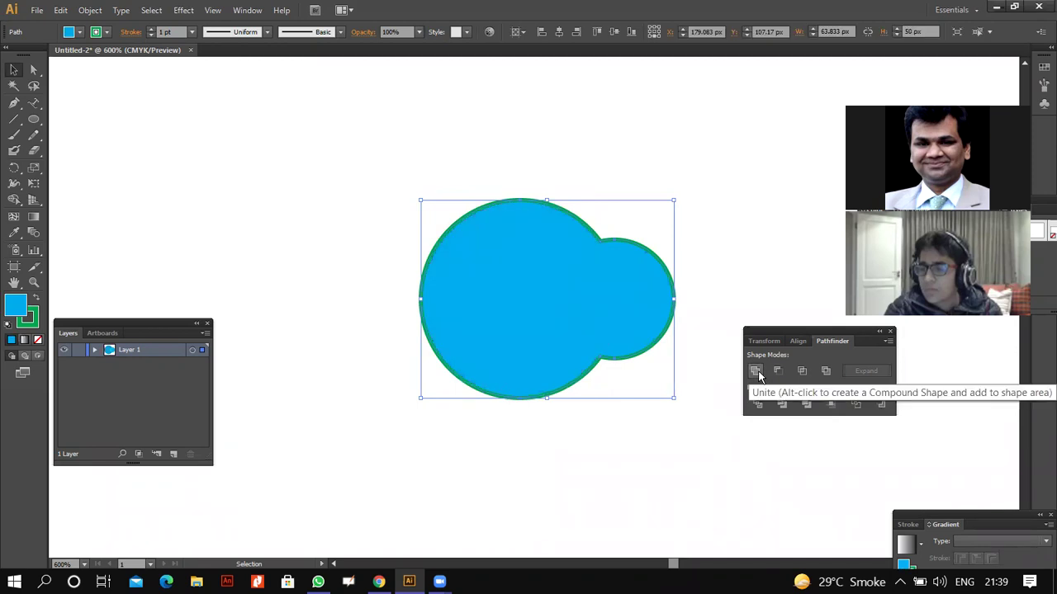
key(ctrl+z)
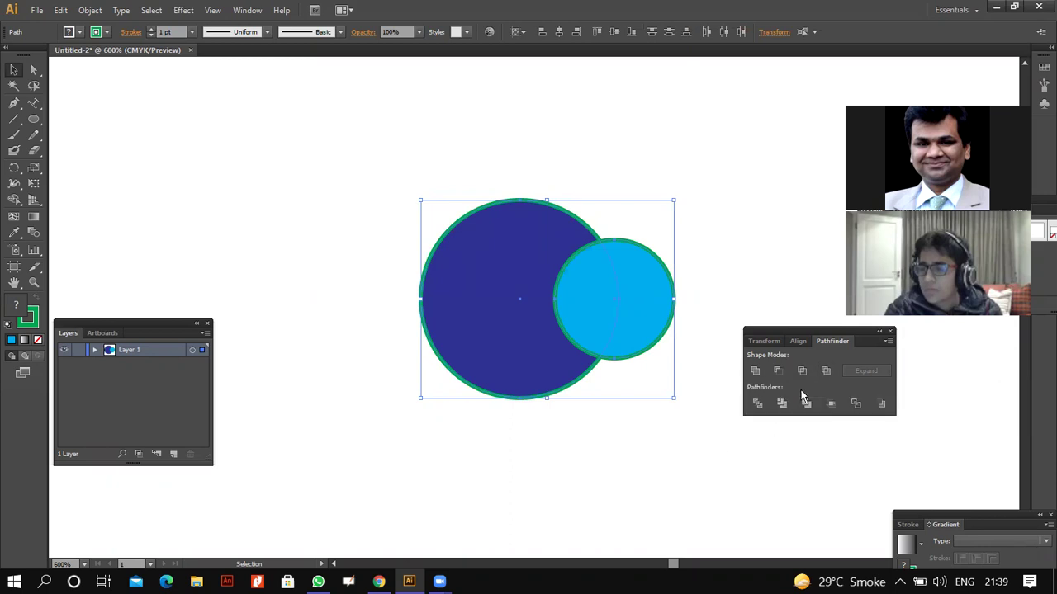
- Exclude the overlap of the two circles, and undo both the exclusion and the light blue circle's sideways move
click(825, 372)
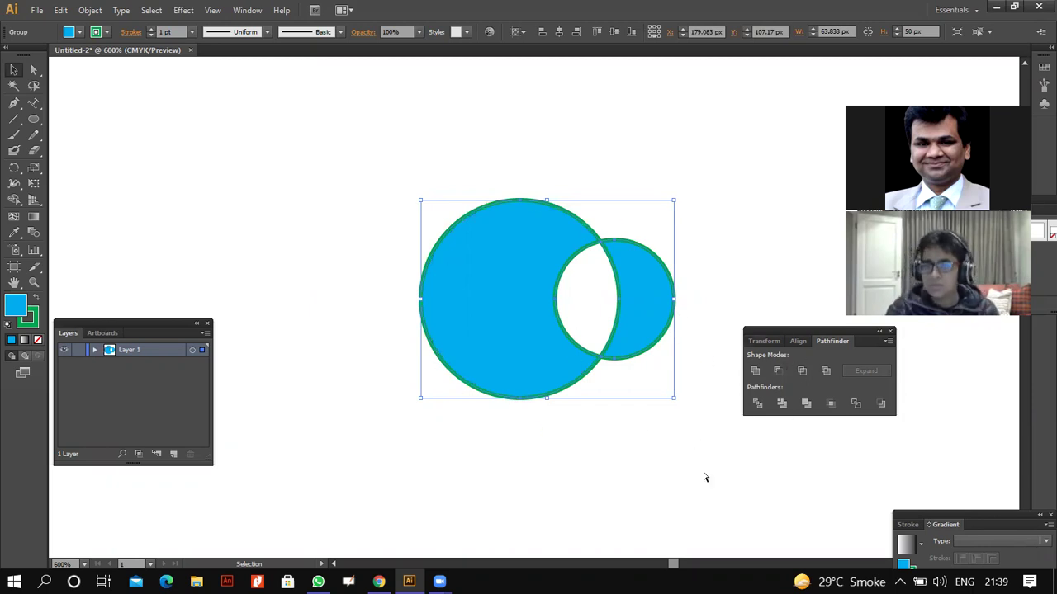
key(ctrl+z)
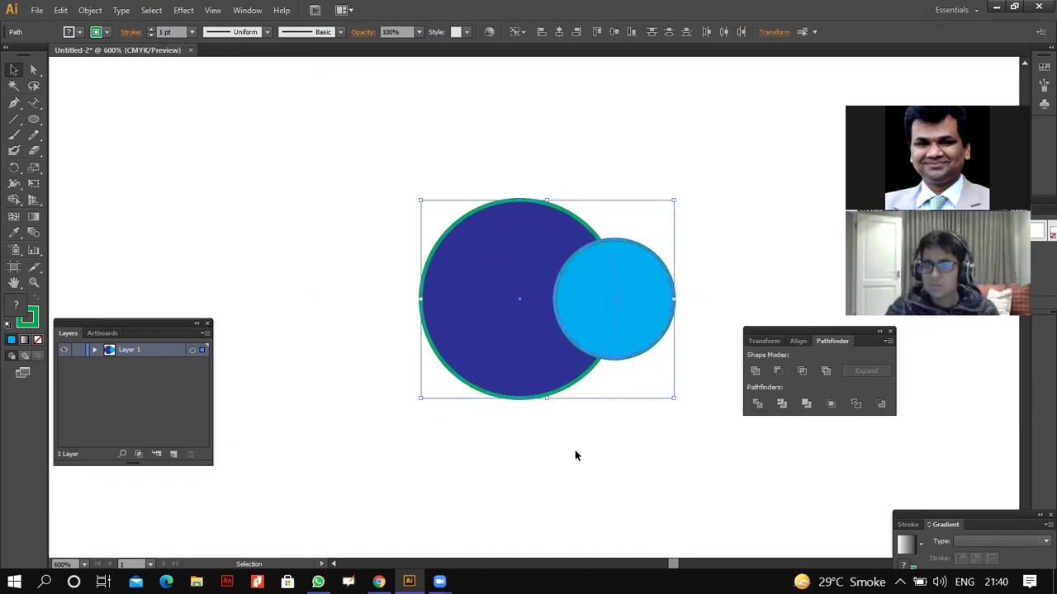
key(ctrl+z)
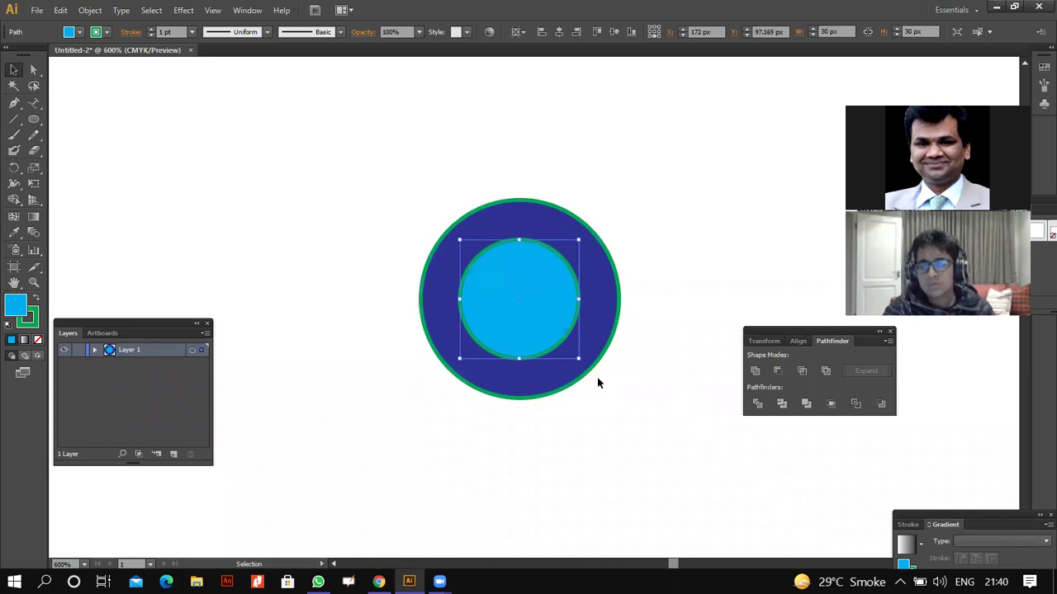
- Enlarge the light blue circle and shift it to the right so a crescent of the dark blue circle stays uncovered
drag(577, 360, 637, 408)
drag(546, 339, 561, 302)
click(437, 237)
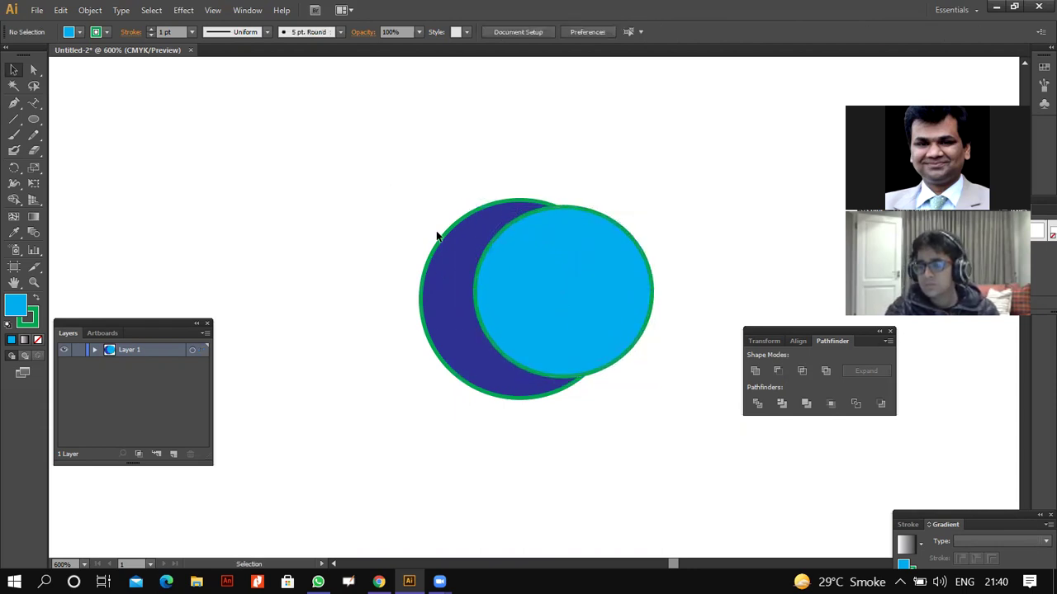
- Subtract the light blue circle from the dark blue circle with Minus Front to form a crescent moon
drag(380, 152, 630, 441)
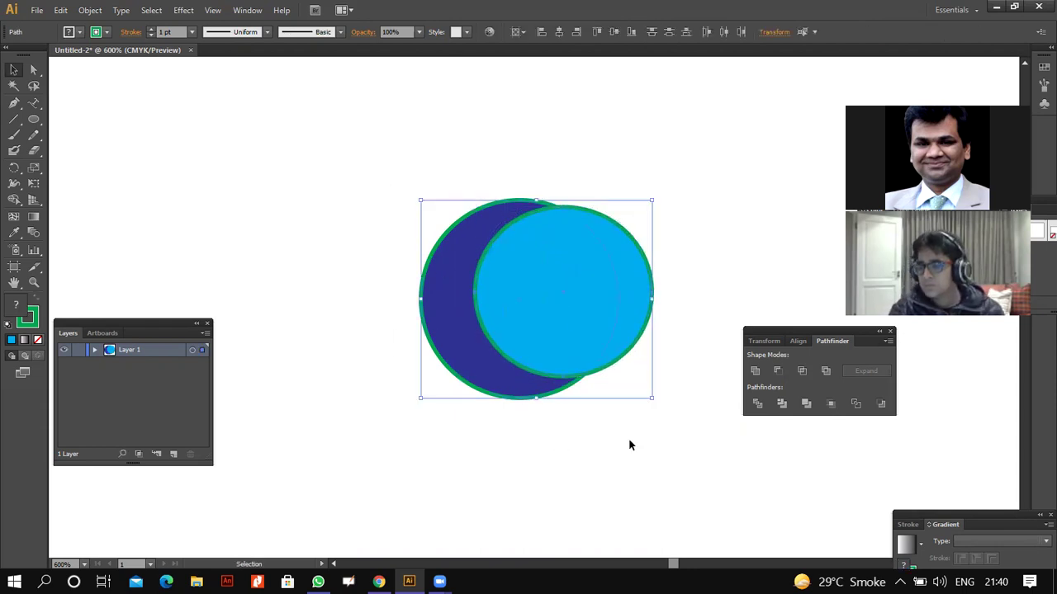
click(779, 372)
click(614, 259)
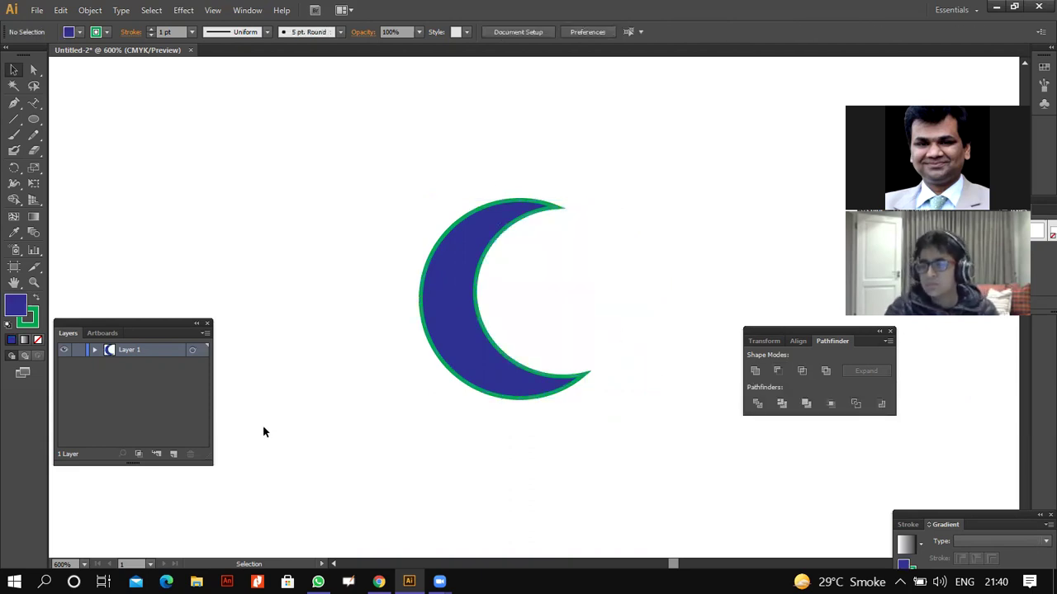
- Set the crescent's stroke weight to 0.25 pt and delete the crescent from the canvas
click(424, 314)
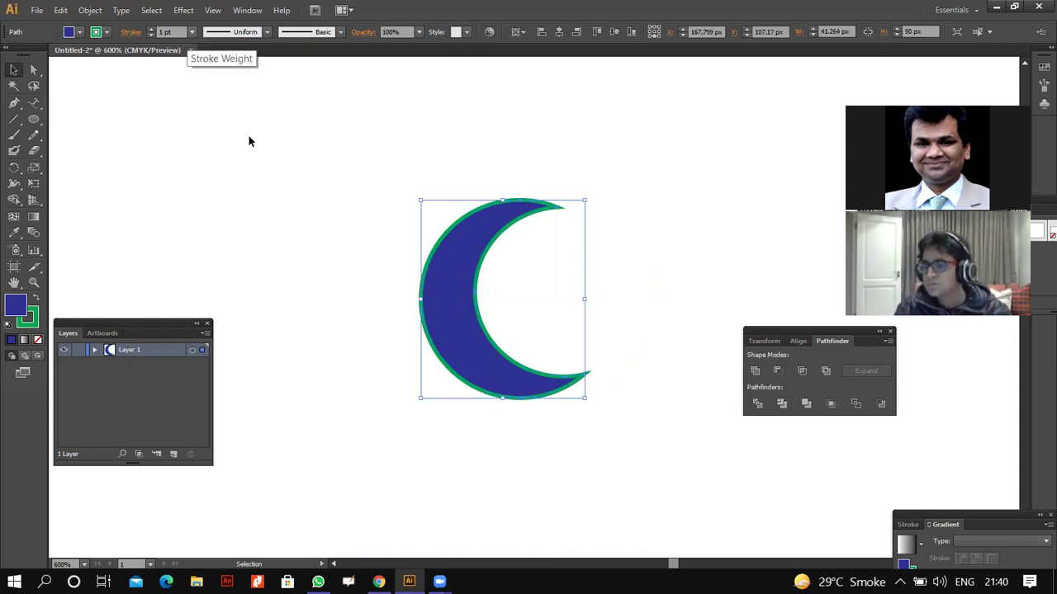
click(192, 32)
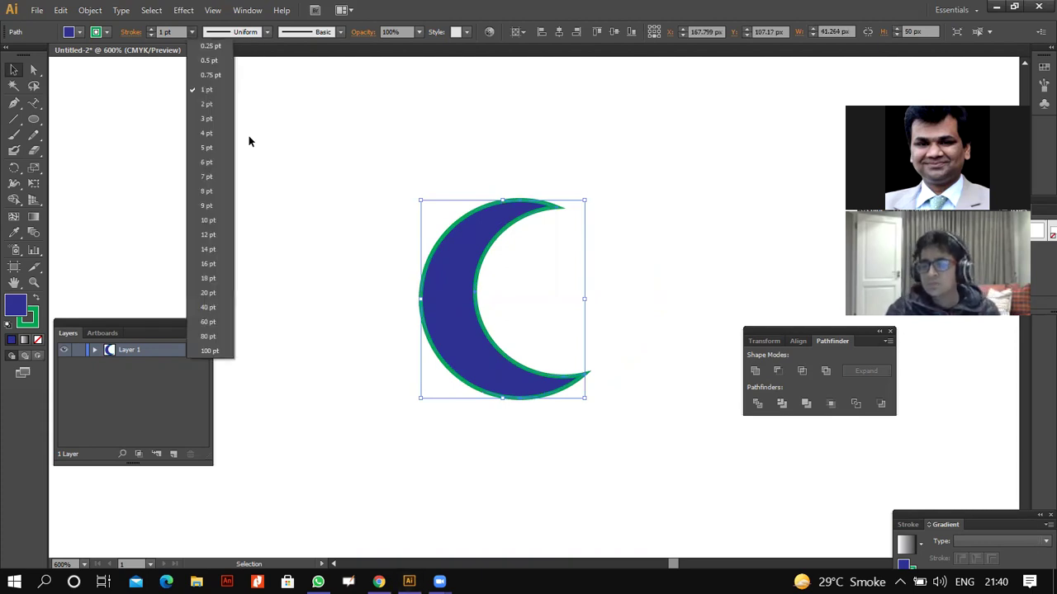
click(220, 46)
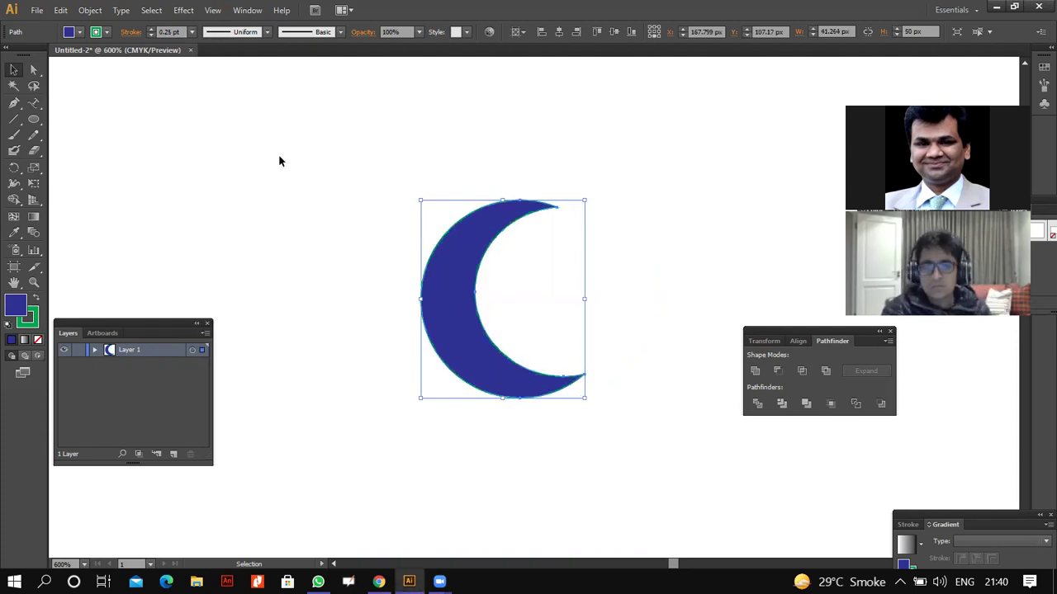
click(278, 159)
click(452, 305)
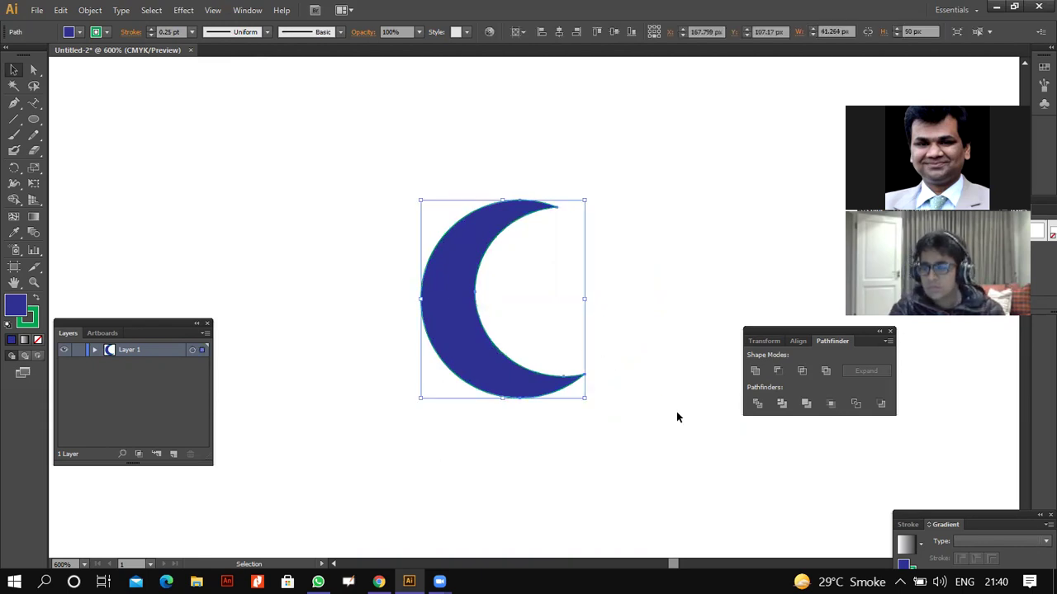
key(Delete)
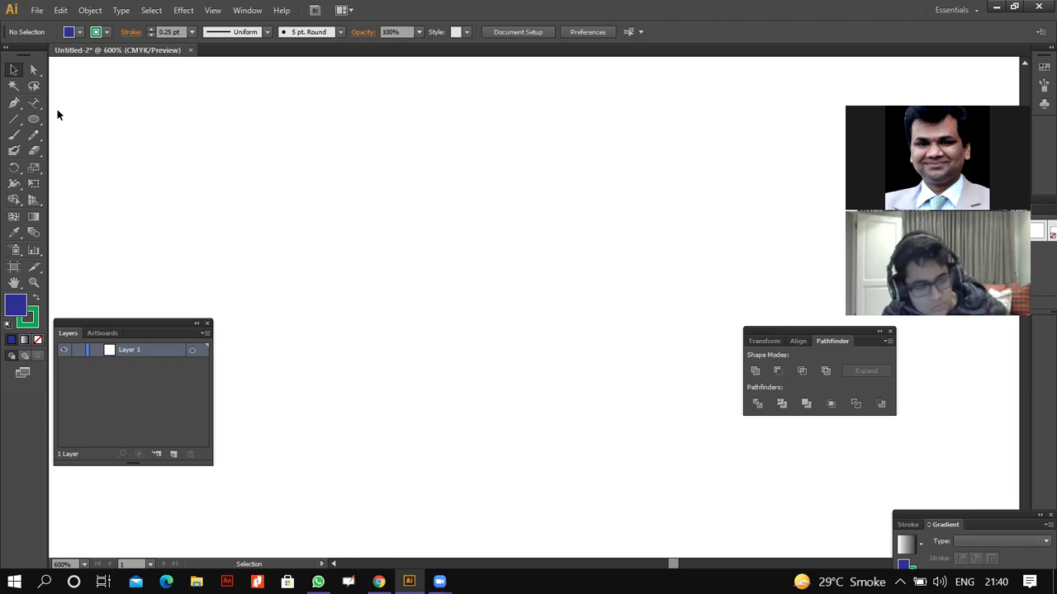
- Set the drawing defaults to no fill and a black stroke of 2 pt
click(69, 32)
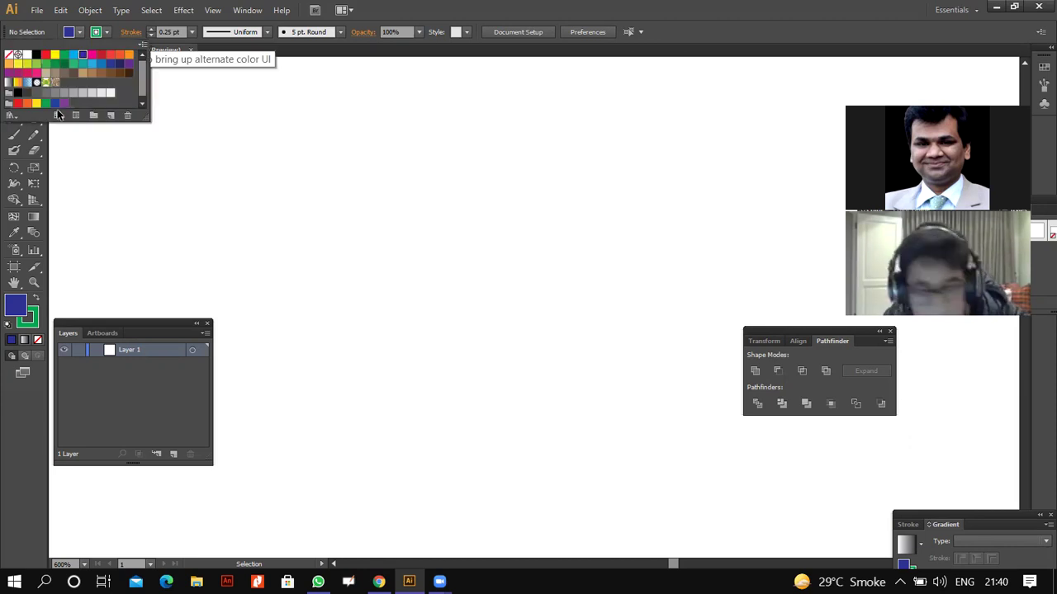
click(8, 55)
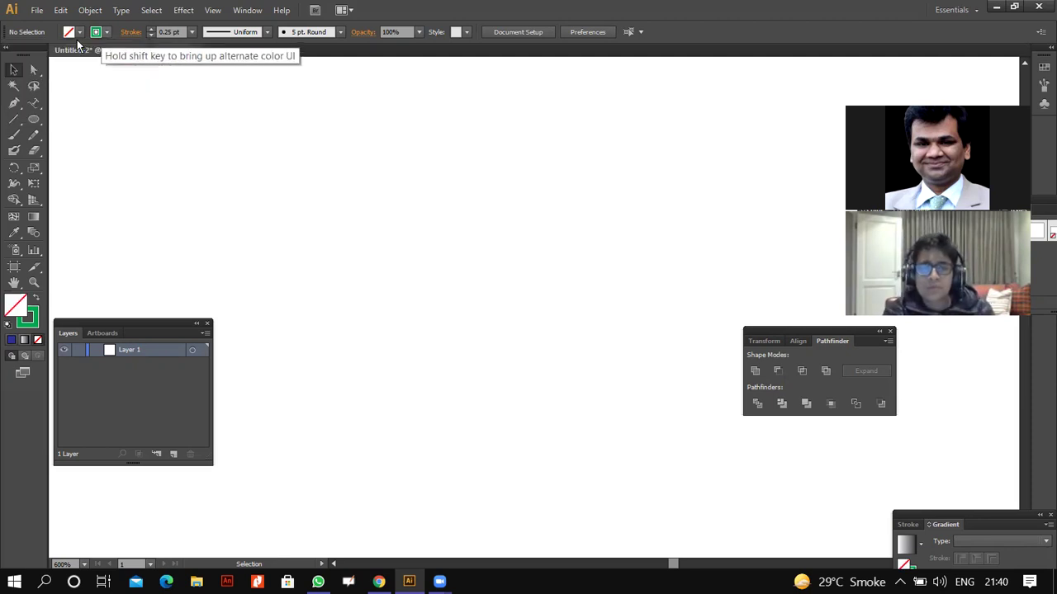
click(36, 54)
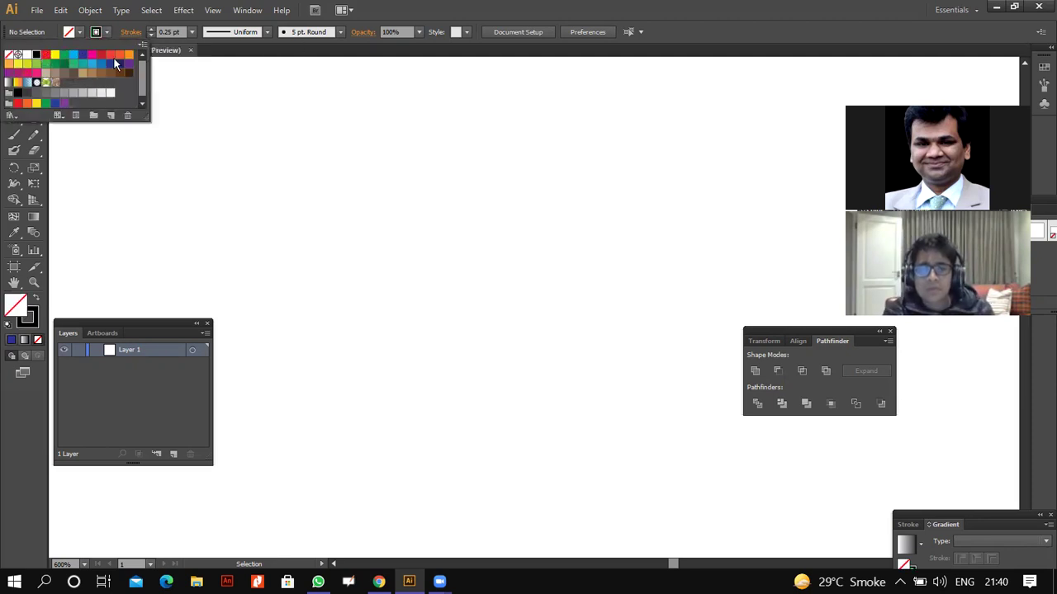
click(192, 31)
click(185, 104)
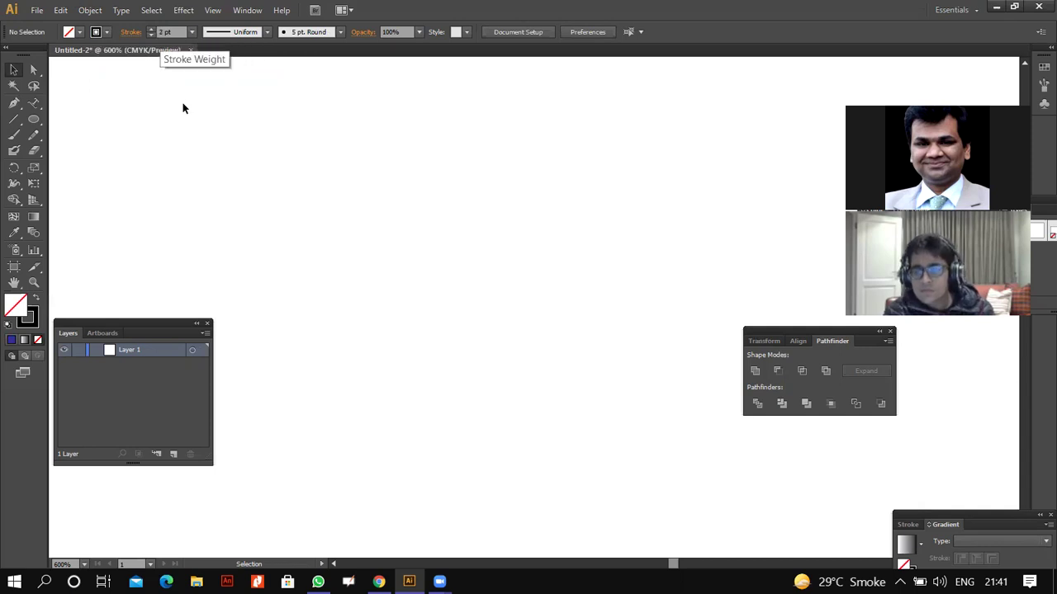
- Draw a flowing curved outline with the Pen tool, shaping smooth anchor points and looping back near the starting point
click(15, 105)
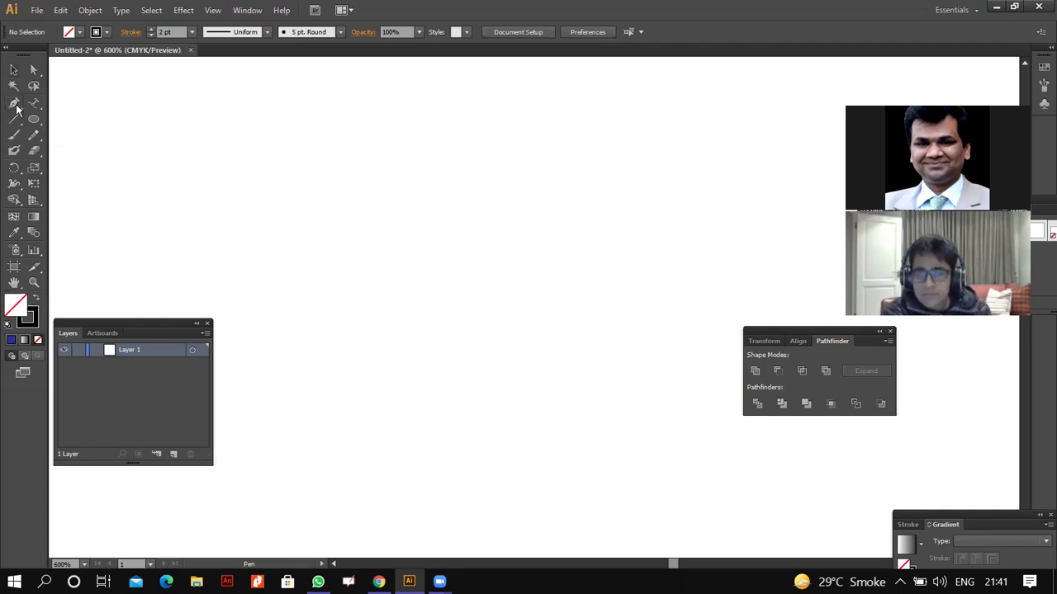
click(223, 159)
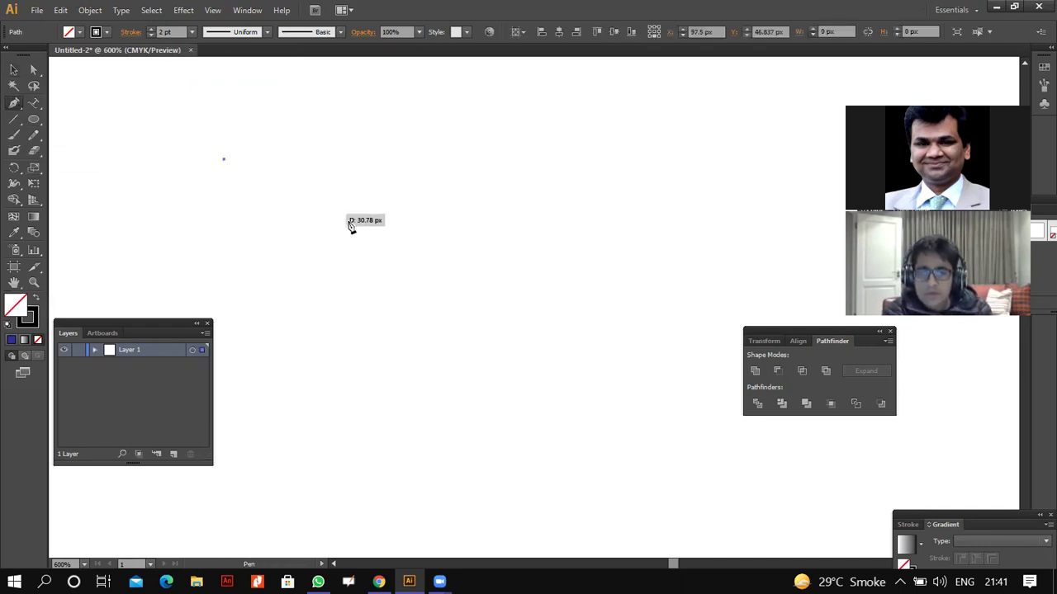
click(540, 320)
drag(541, 319, 764, 235)
drag(589, 423, 715, 501)
drag(527, 516, 384, 497)
drag(397, 338, 459, 265)
drag(304, 235, 203, 188)
drag(224, 72, 226, 224)
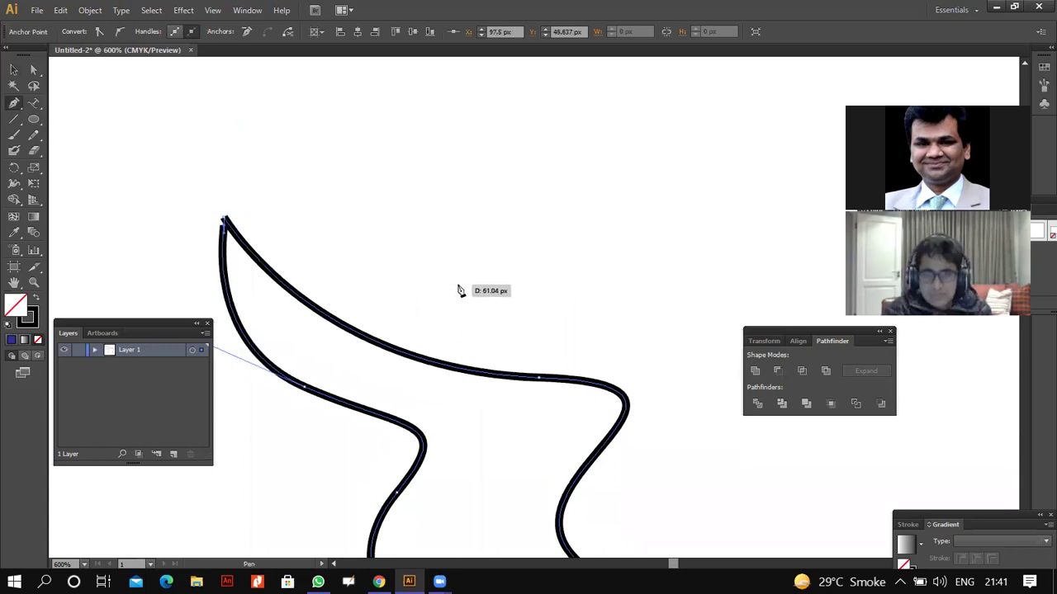
click(14, 70)
scroll(449, 371, down, 2)
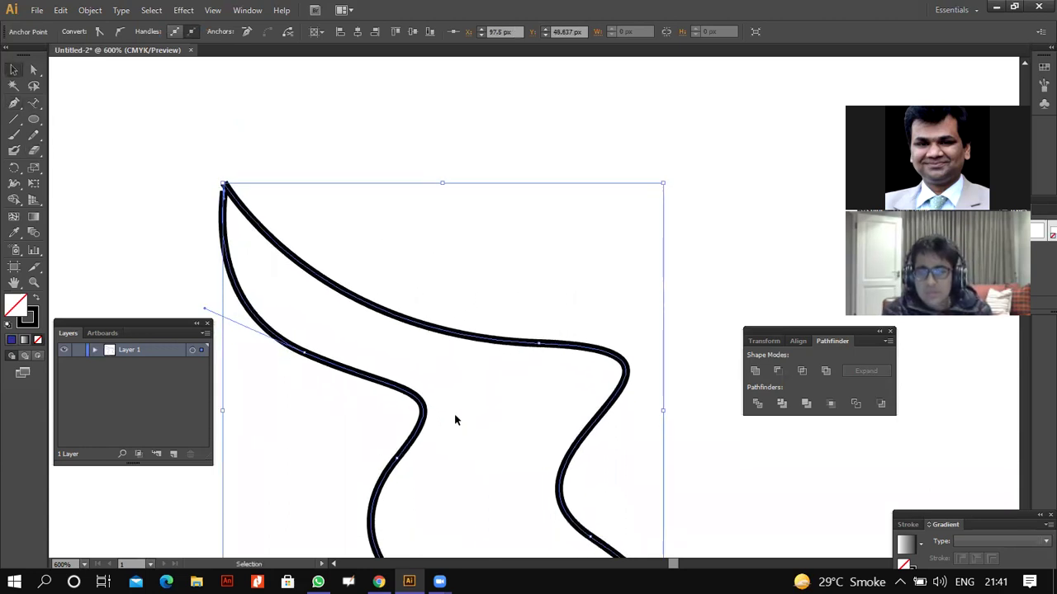
- Select the flowing curved outline and fill it with light blue
scroll(460, 423, down, 2)
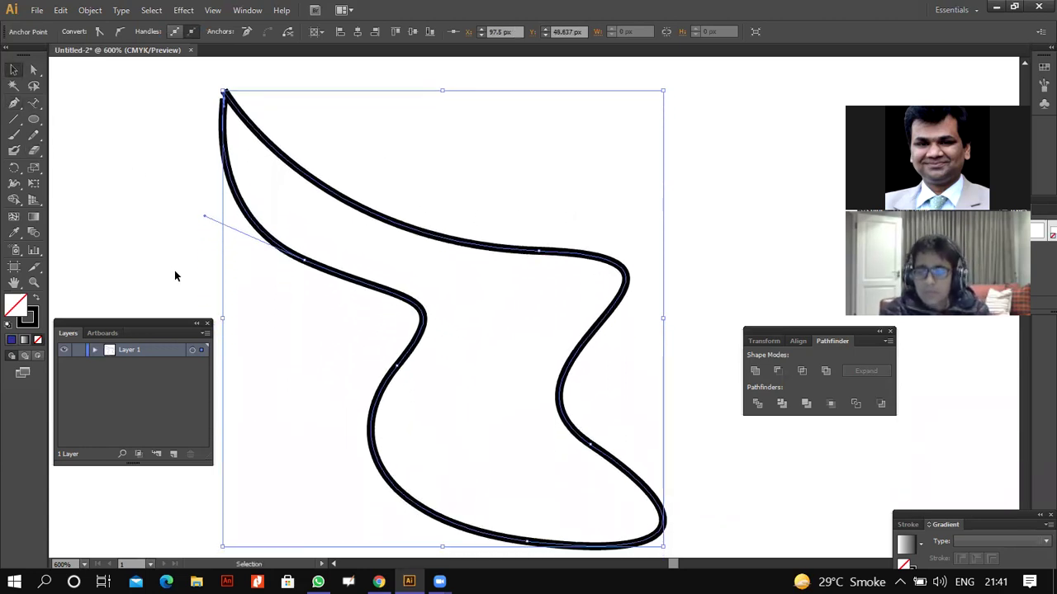
click(50, 95)
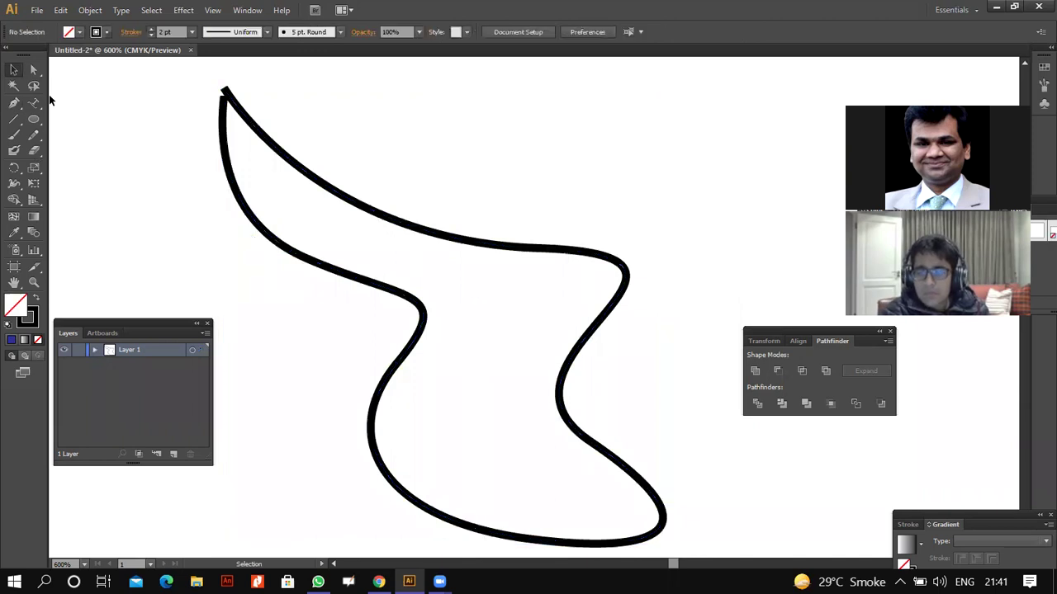
key(v)
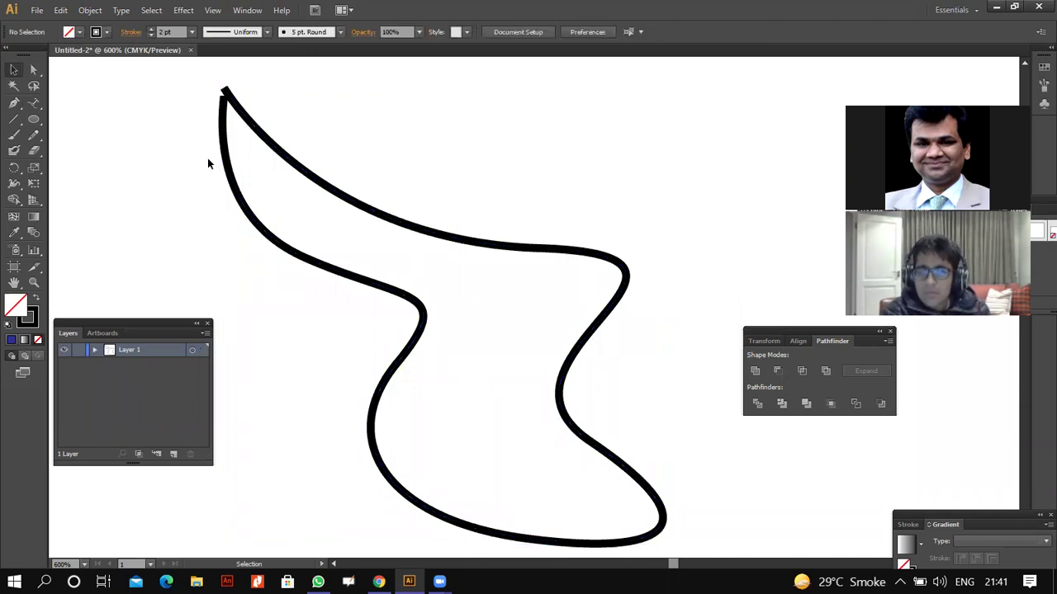
drag(156, 95, 683, 496)
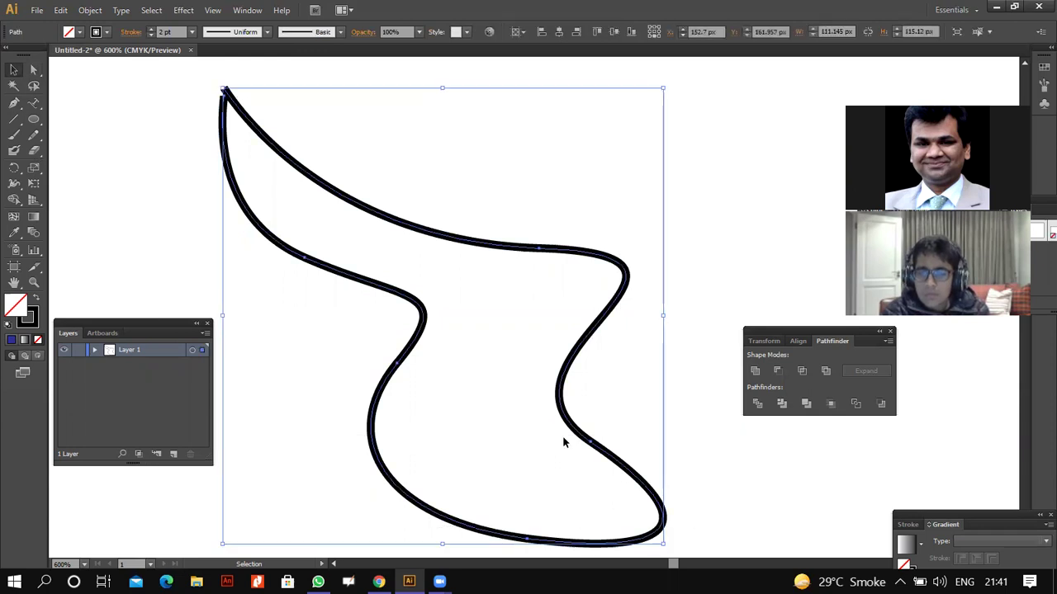
click(68, 31)
click(73, 55)
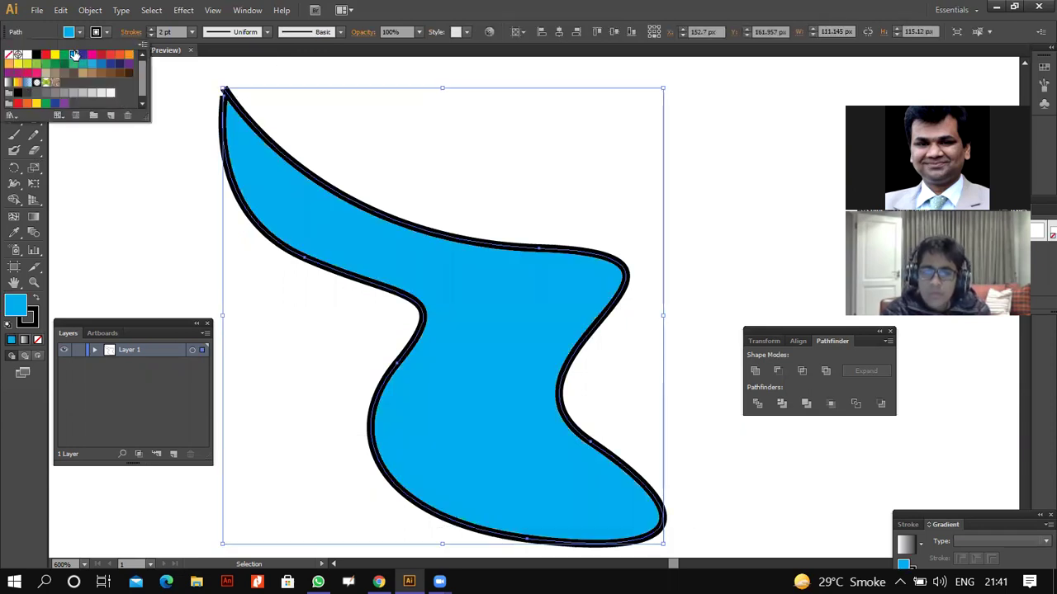
click(161, 212)
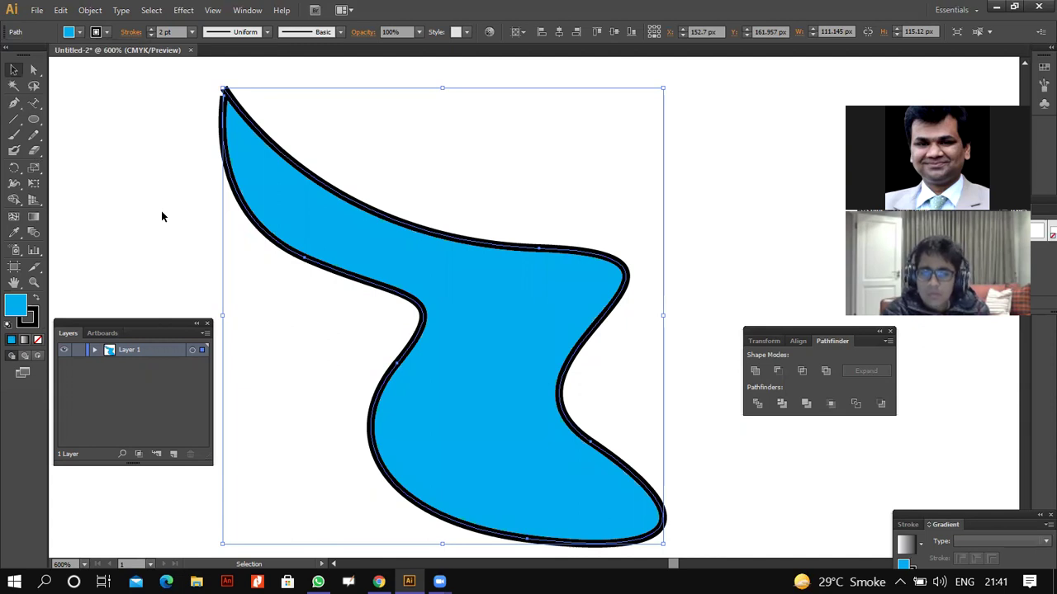
- Delete the blue-filled shape and set the Pen tool's fill to none for new paths
key(Delete)
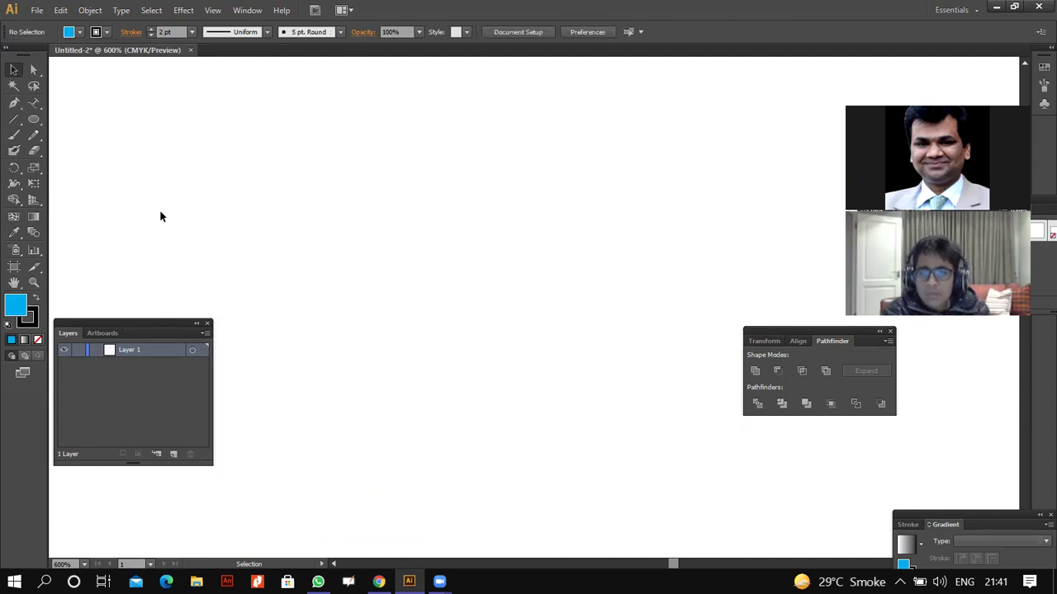
click(15, 103)
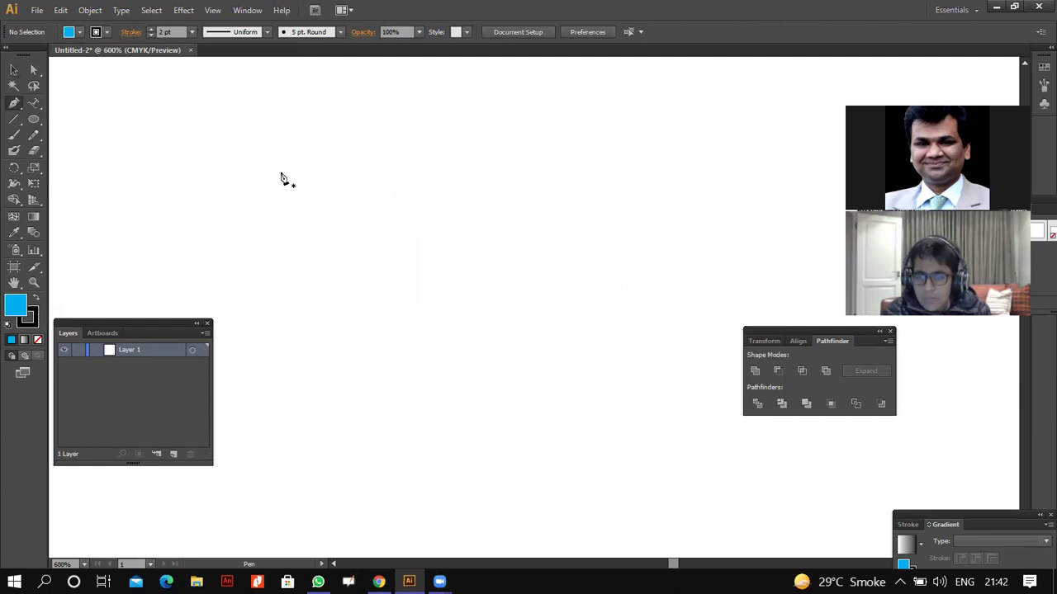
click(72, 31)
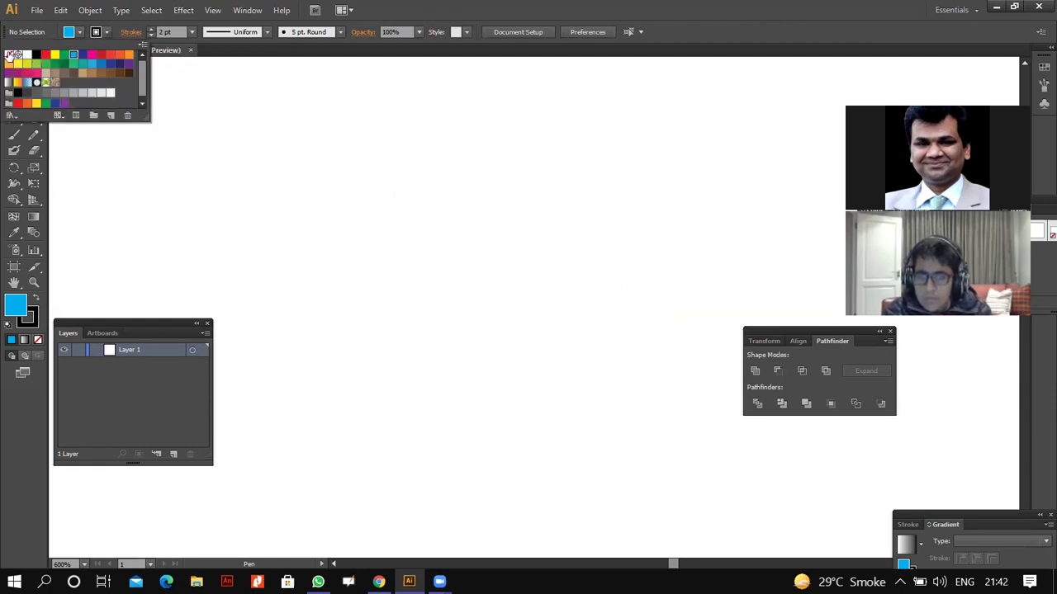
click(11, 55)
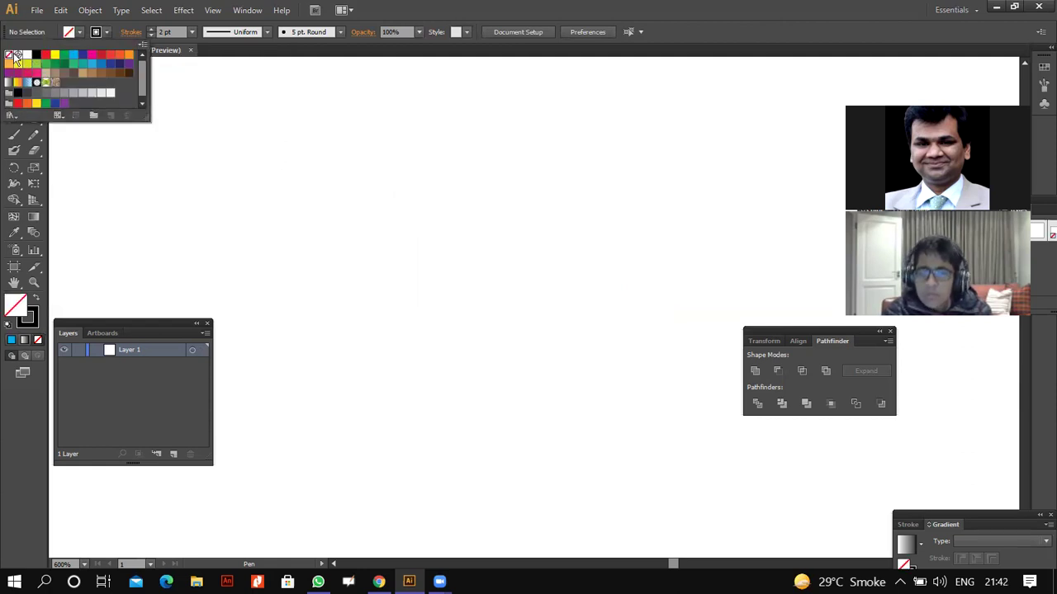
- Draw a closed shape with the Pen tool, combining smooth curves with one pointed corner, and delete it
click(437, 164)
click(436, 158)
mouse_move(583, 342)
mouse_down()
mouse_move(589, 401)
mouse_move(515, 510)
mouse_up()
drag(396, 444, 302, 373)
drag(395, 256, 413, 219)
click(337, 156)
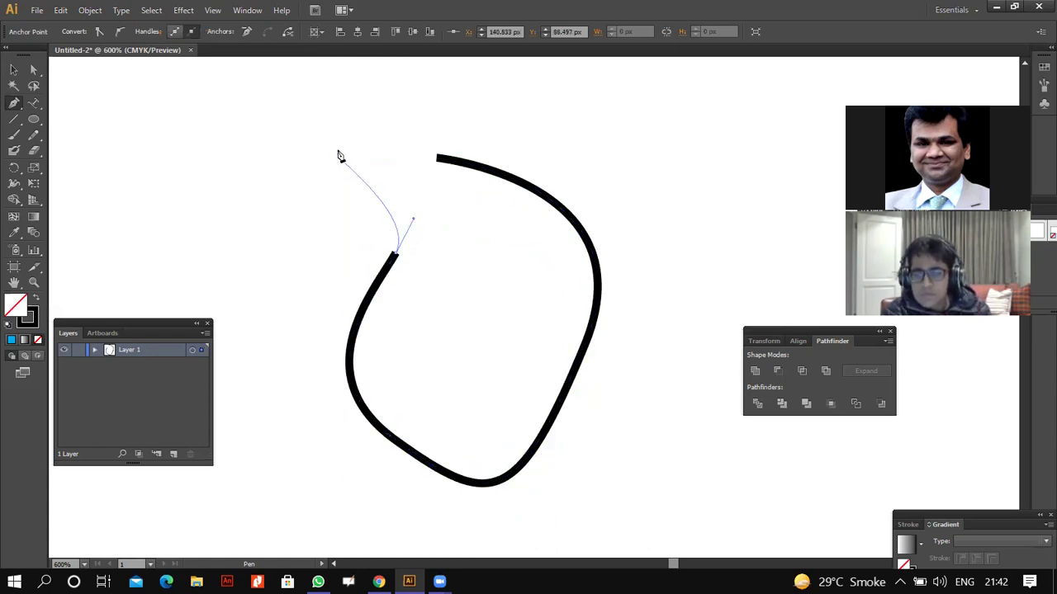
click(436, 158)
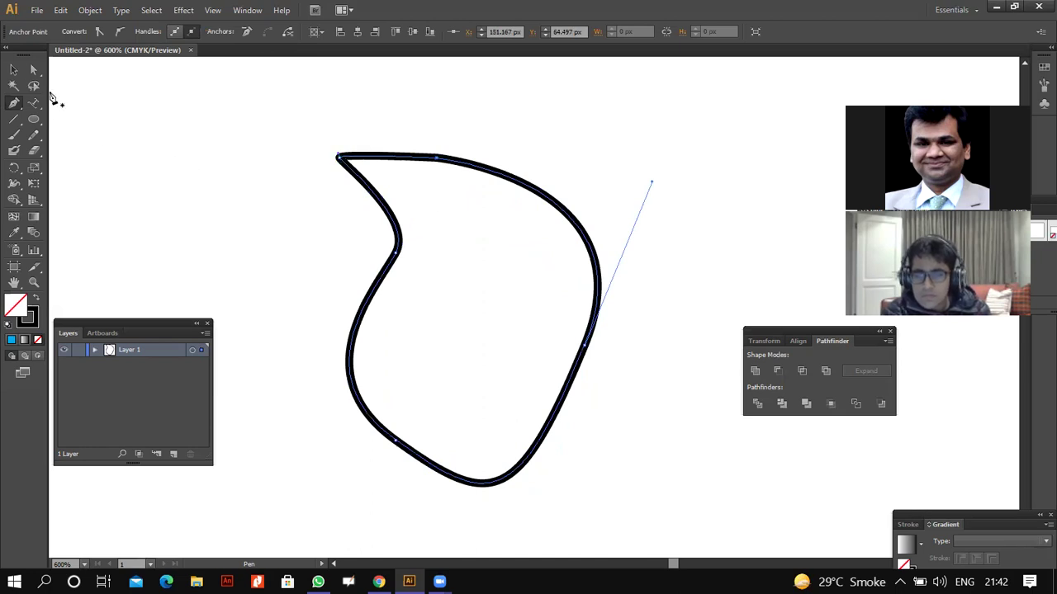
key(v)
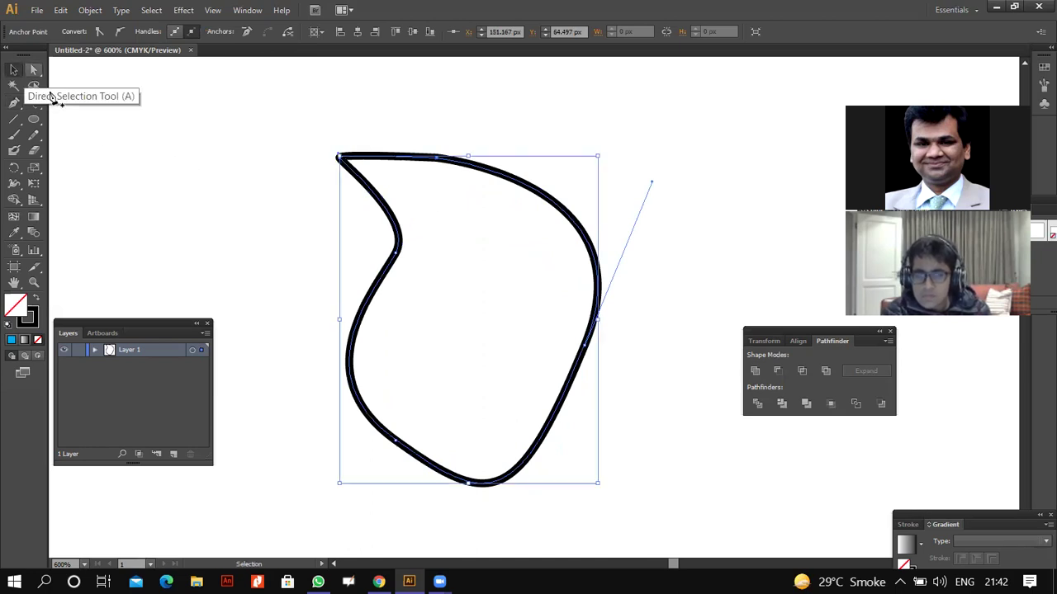
key(Delete)
- Draw a closed leaf about 67 by 46 px with the Pen tool, removing the second anchor's outgoing handle to get pointed ends
click(13, 105)
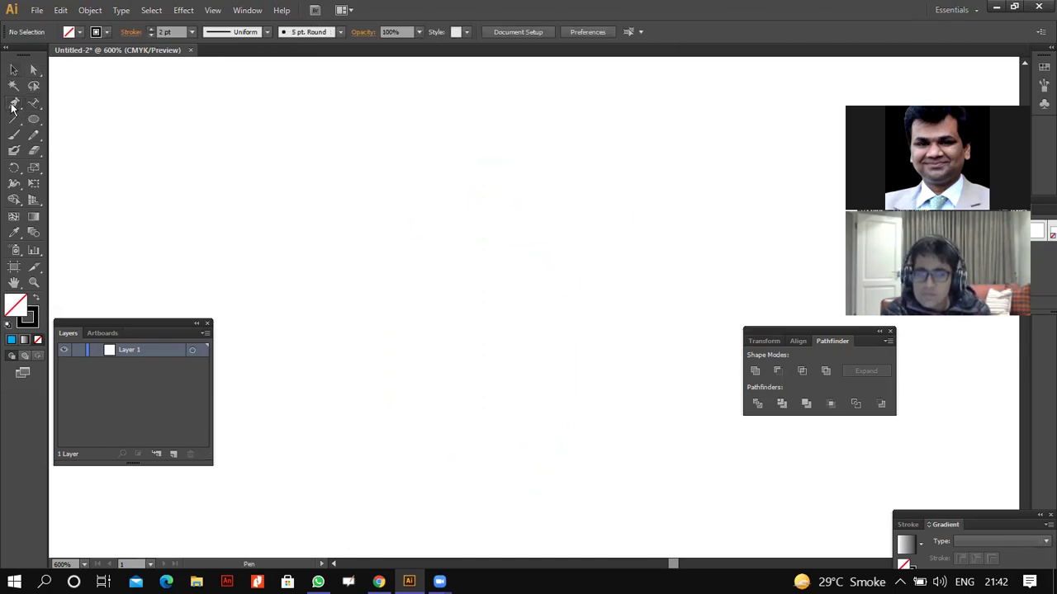
click(308, 175)
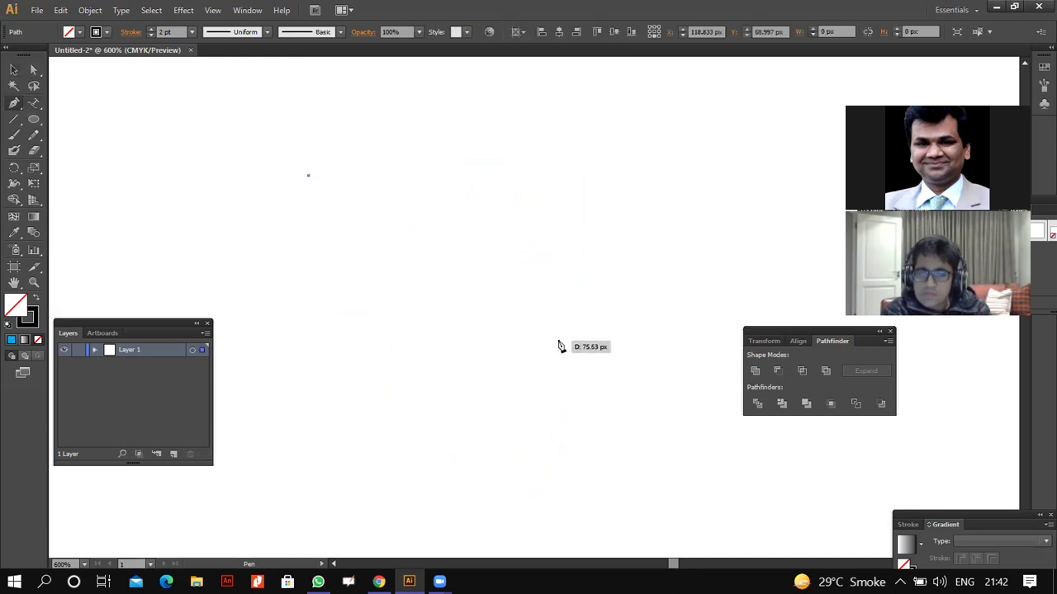
drag(572, 343, 588, 393)
drag(593, 434, 609, 521)
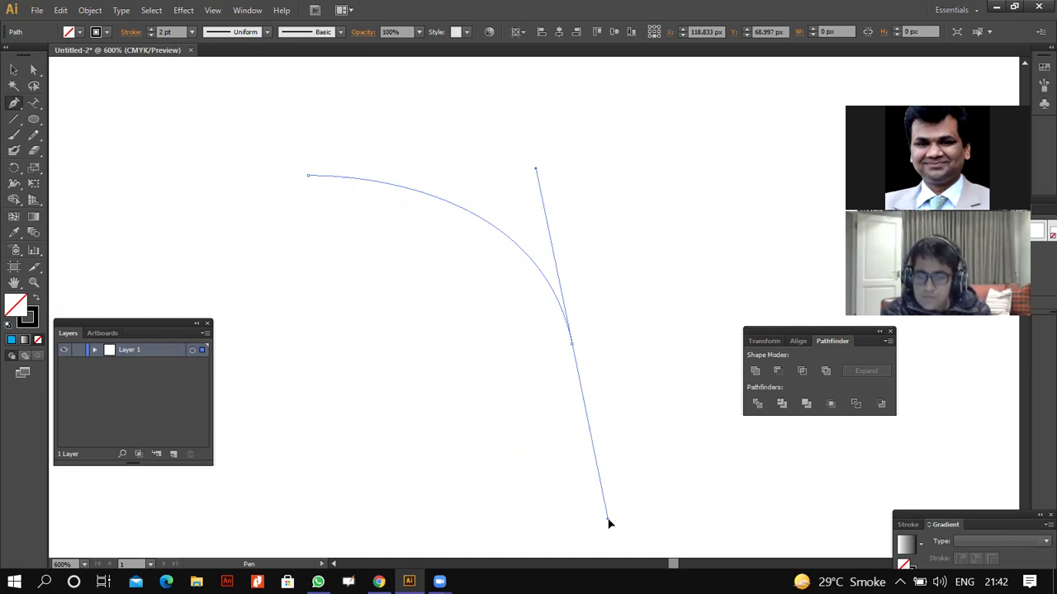
drag(607, 518, 586, 364)
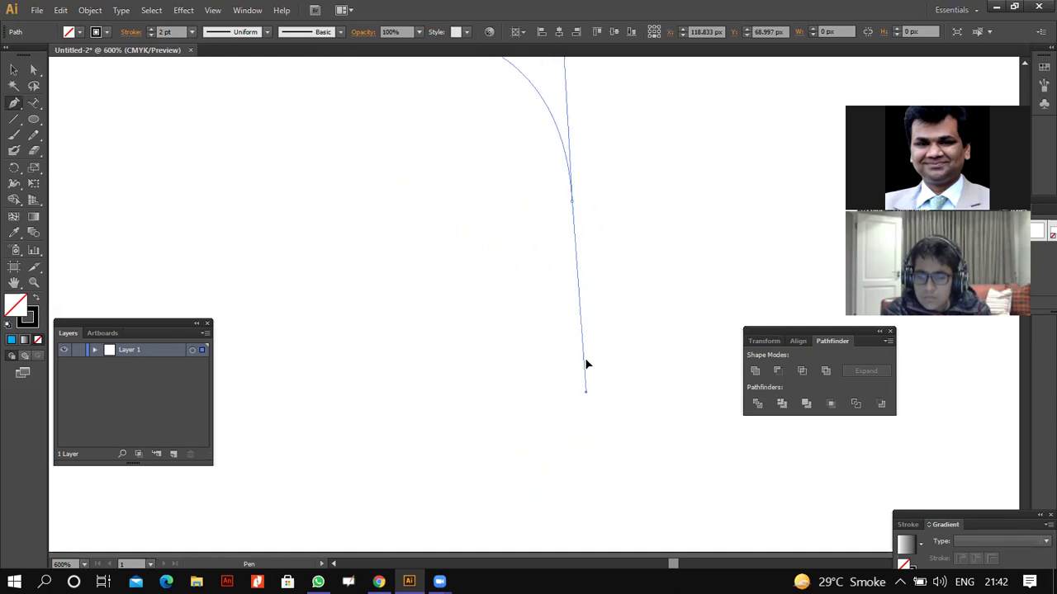
click(573, 205)
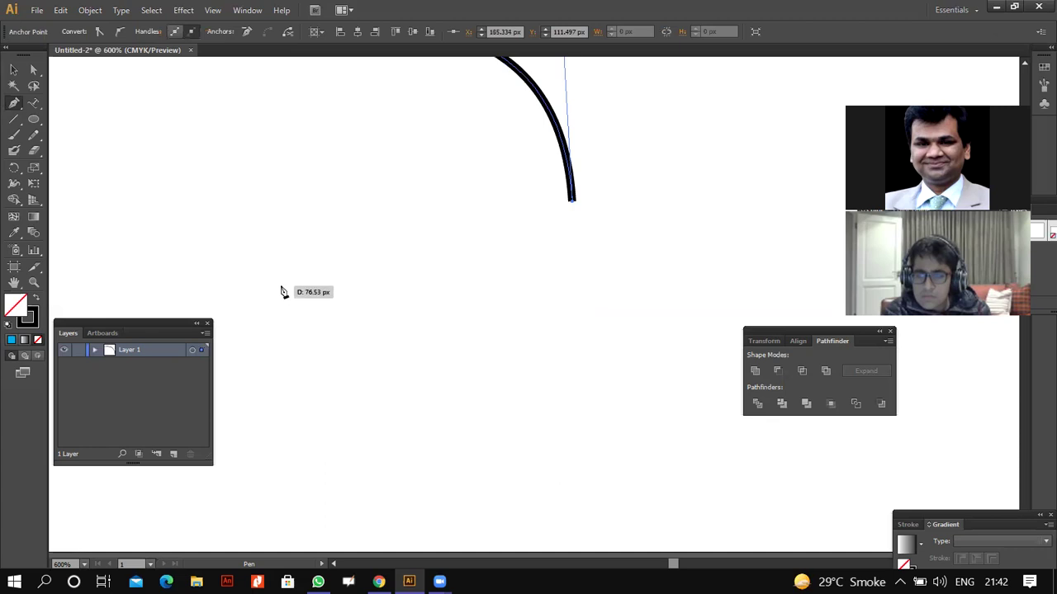
scroll(283, 289, up, 1)
scroll(281, 291, up, 2)
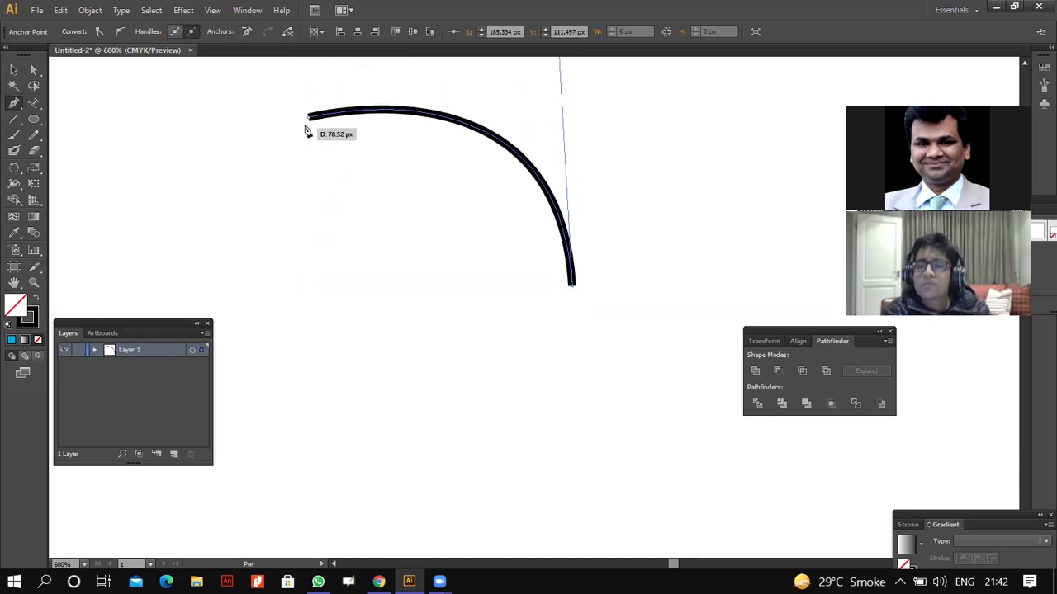
mouse_move(309, 118)
mouse_down()
mouse_move(348, 90)
mouse_move(278, 144)
mouse_move(324, 185)
mouse_move(316, 229)
mouse_move(248, 189)
mouse_move(271, 207)
mouse_move(293, 182)
mouse_move(270, 165)
mouse_up()
scroll(701, 491, down, 1)
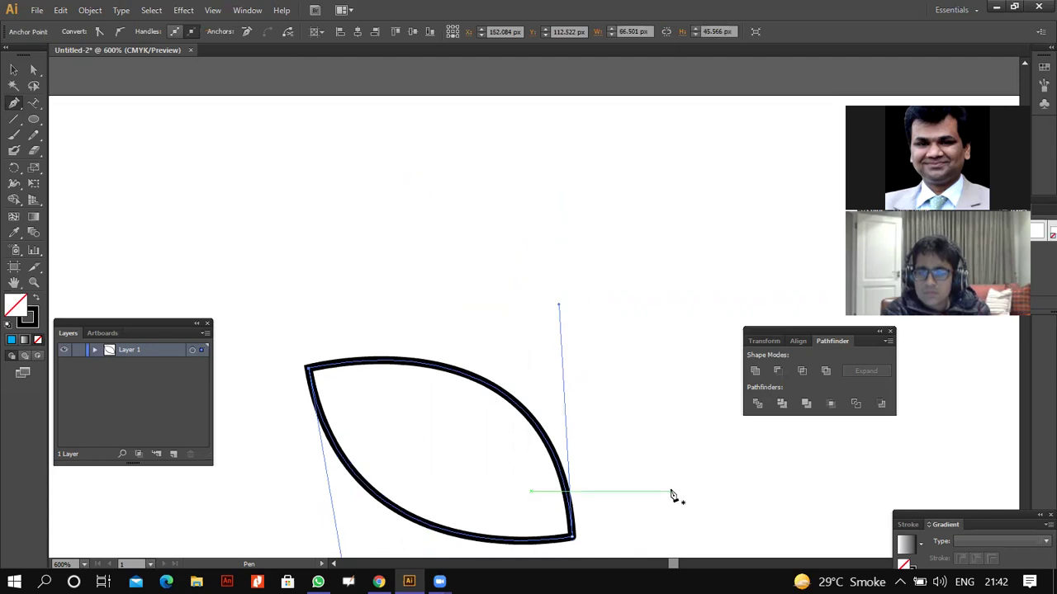
scroll(609, 508, down, 1)
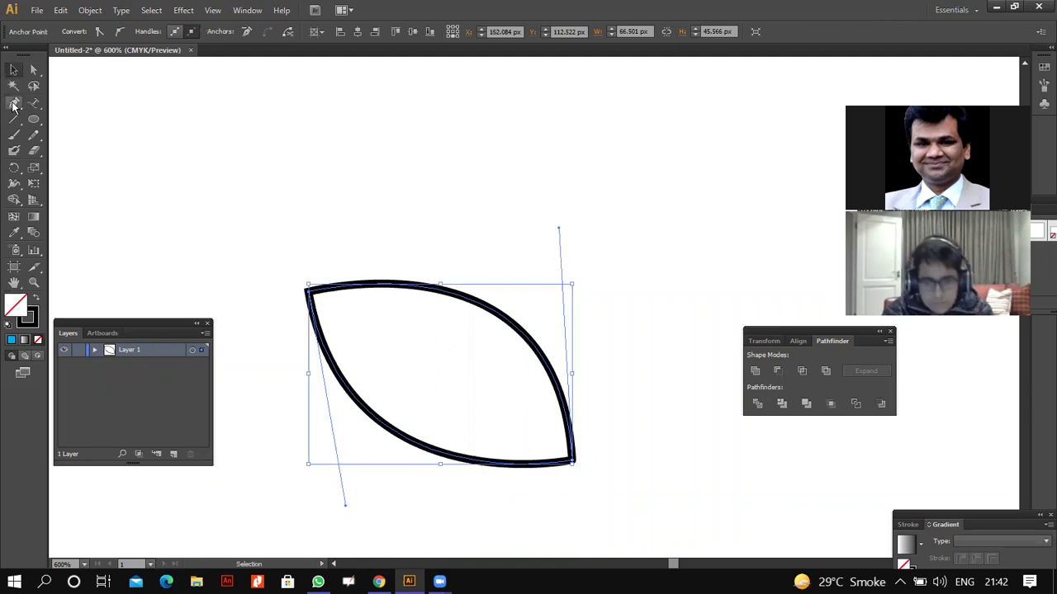
- Draw a second closed Pen path above the leaf, with an arched top edge, a retracted handle at its far end and a nearly flat underside
click(328, 140)
drag(625, 225, 662, 383)
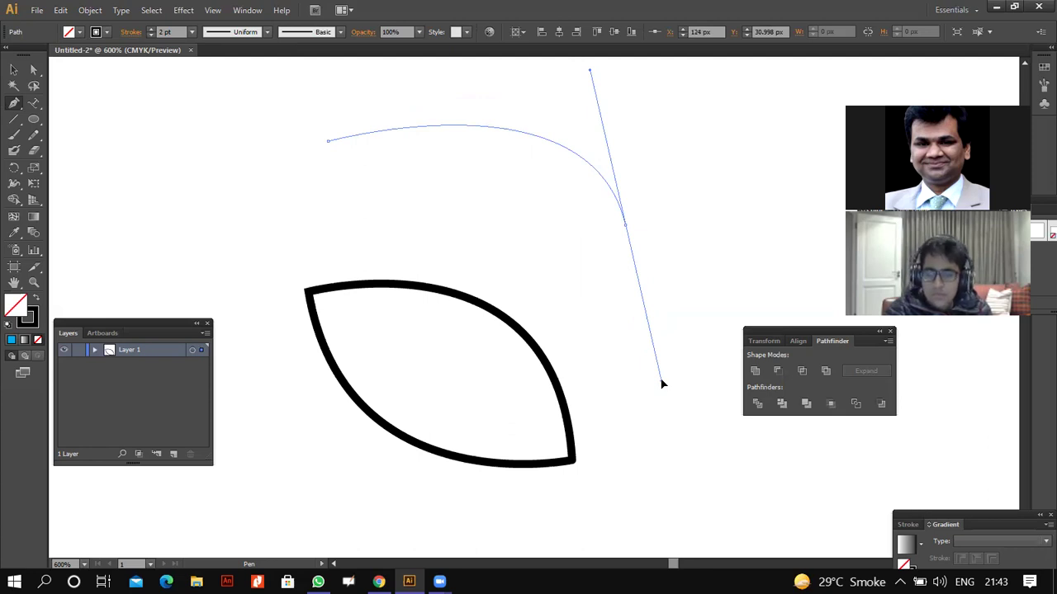
drag(662, 383, 629, 258)
drag(656, 378, 656, 378)
click(625, 226)
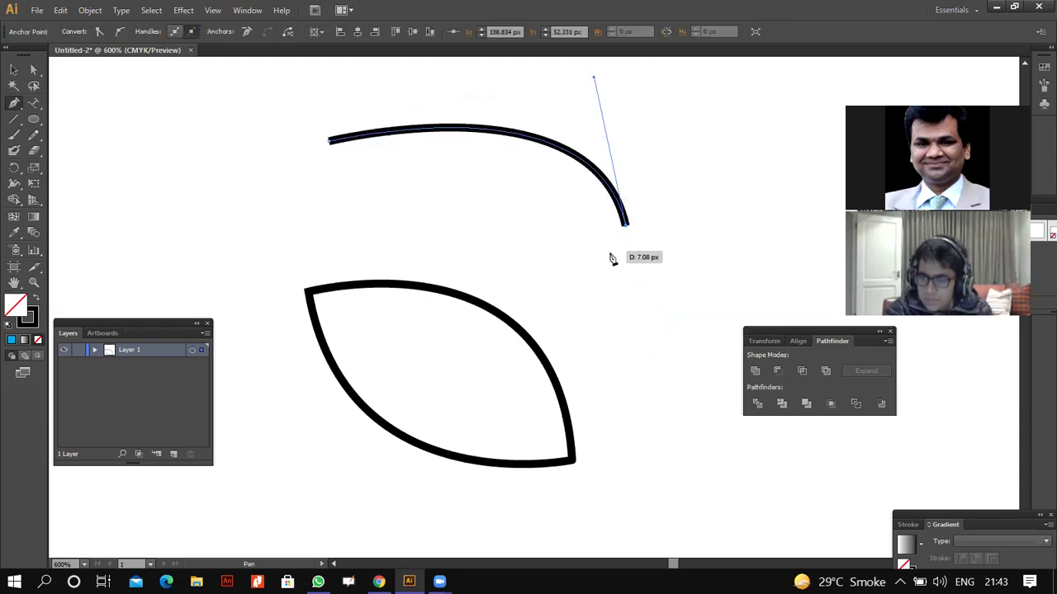
mouse_move(353, 225)
mouse_down()
mouse_move(282, 141)
mouse_move(311, 192)
mouse_move(381, 179)
mouse_move(370, 175)
mouse_move(382, 168)
mouse_move(368, 205)
mouse_move(314, 156)
mouse_move(335, 173)
mouse_move(326, 144)
mouse_move(353, 222)
mouse_up()
click(329, 141)
- Select both Pen-drawn shapes and delete them from the canvas
key(v)
drag(272, 138, 601, 282)
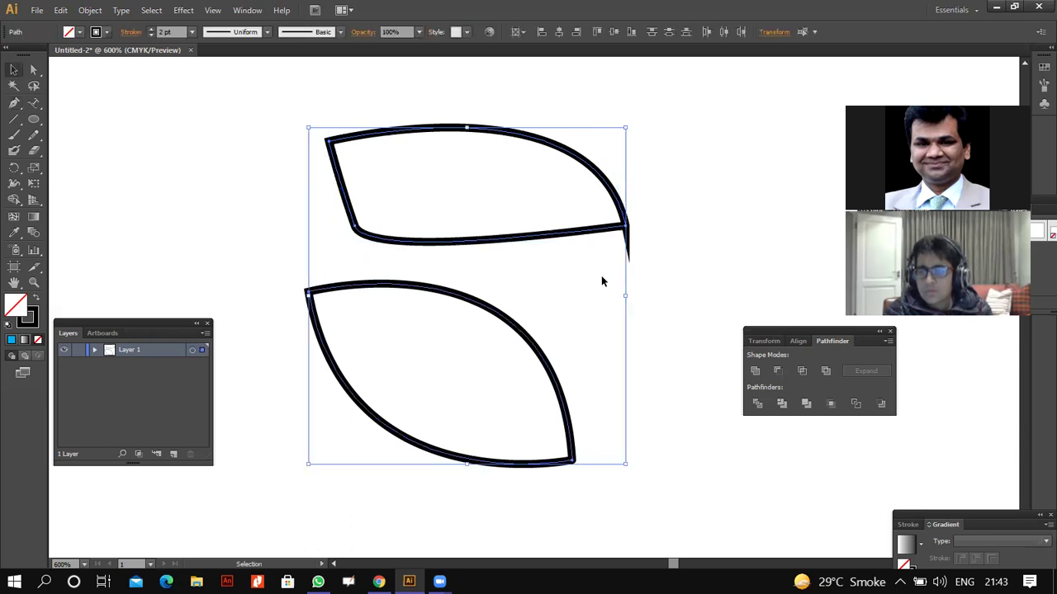
key(Delete)
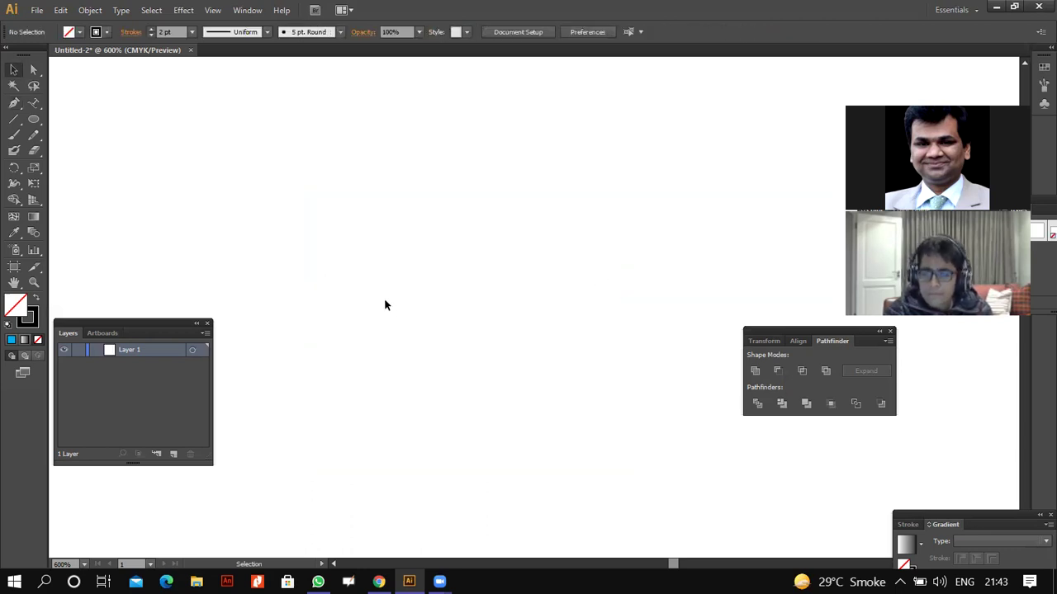
- Draw a large closed leaf-like outline with the Pen tool, using a pointed starting corner and two smooth anchor points
click(16, 104)
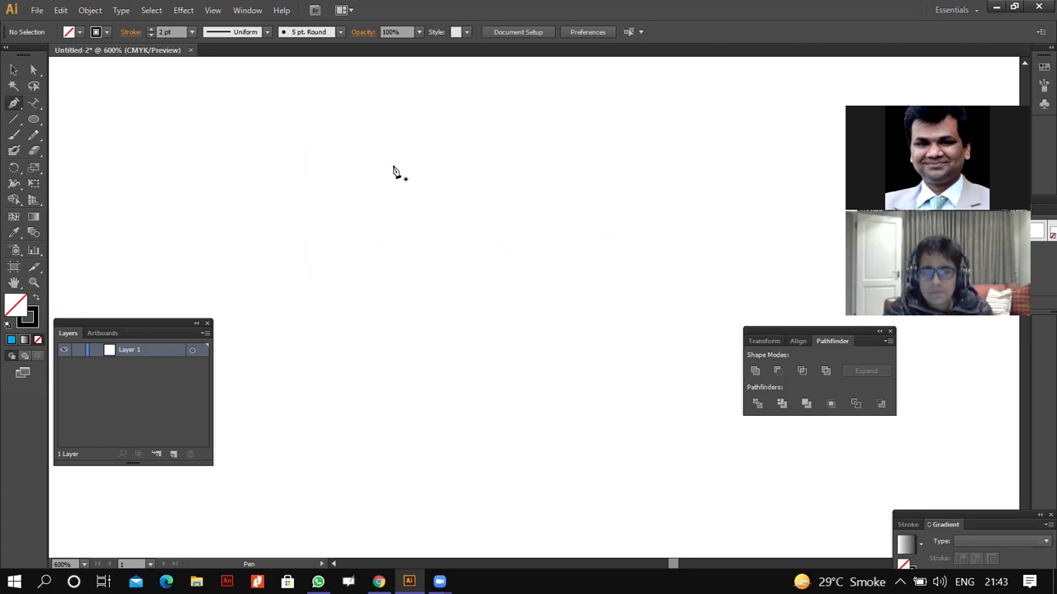
click(332, 162)
mouse_move(624, 266)
mouse_down()
mouse_move(677, 492)
mouse_move(691, 483)
mouse_up()
drag(478, 448, 357, 419)
click(332, 160)
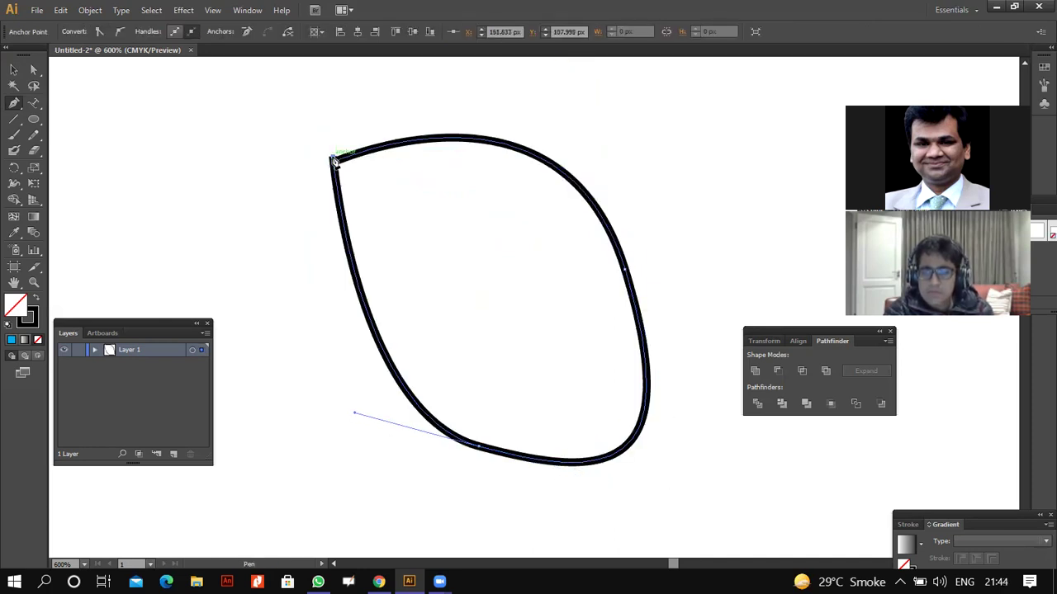
- Add four anchor points to the outline with the Add Anchor Point tool, two on its left edge and two along its upper curve
drag(20, 101, 106, 104)
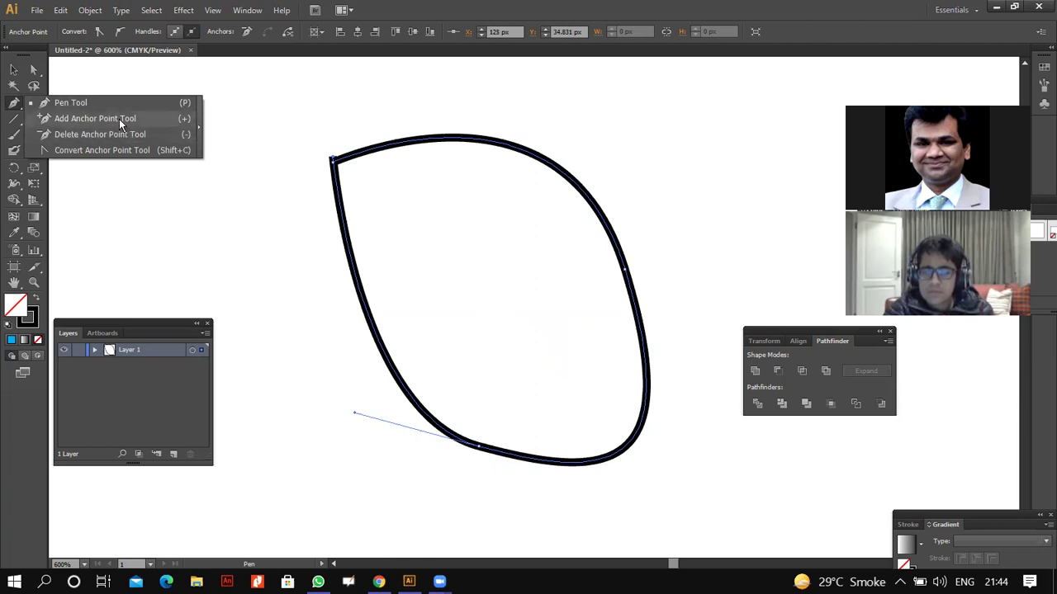
click(121, 118)
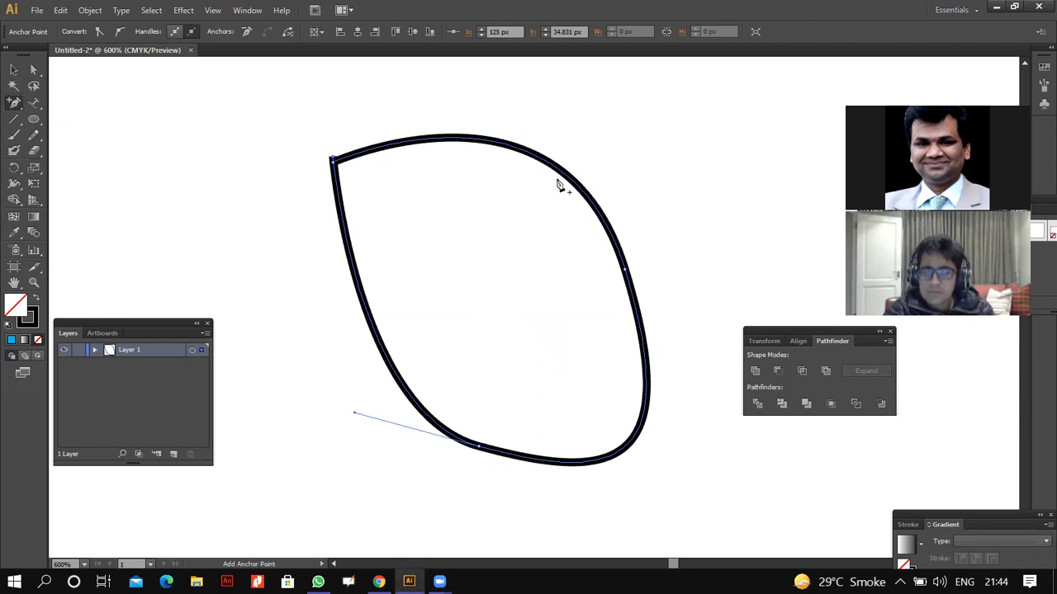
click(353, 275)
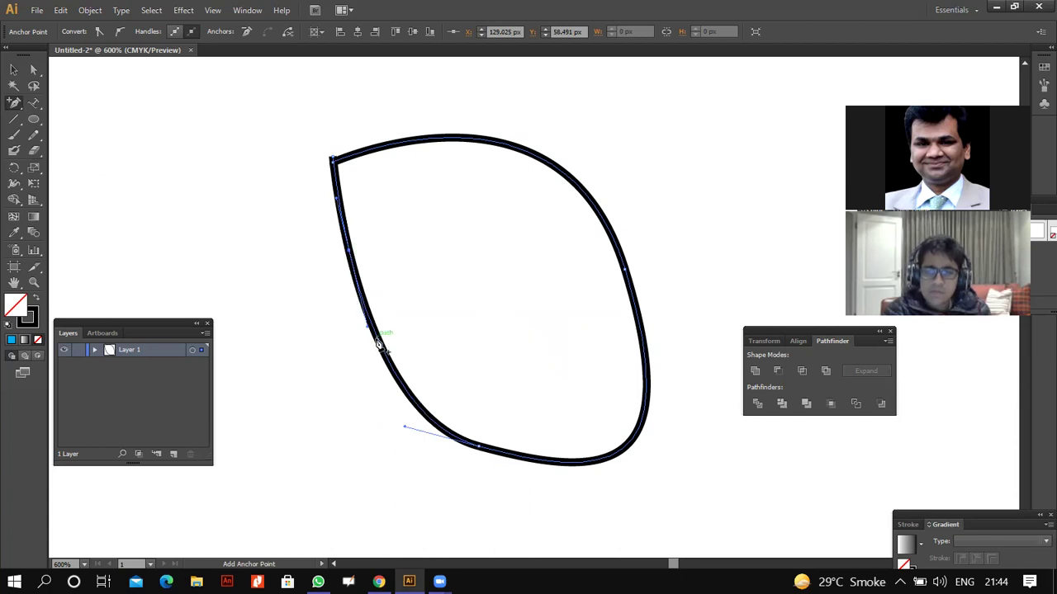
click(418, 406)
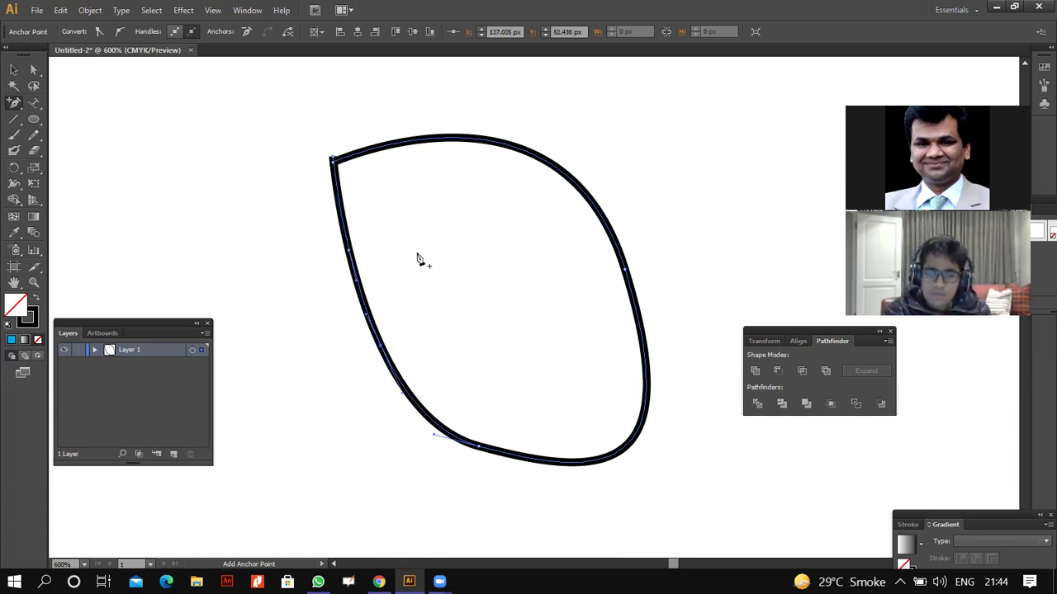
click(465, 138)
click(578, 186)
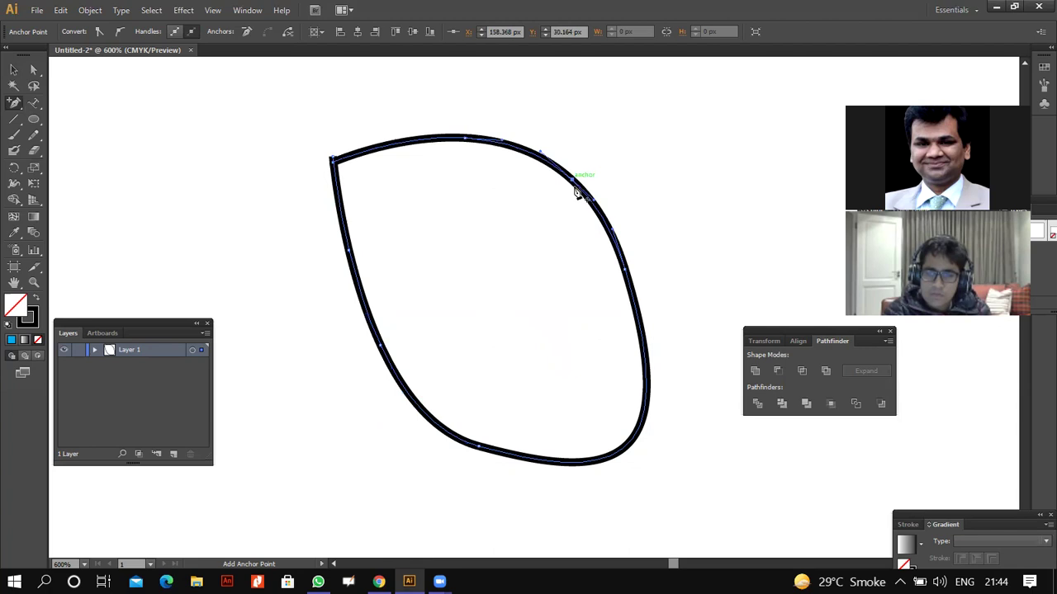
- Reshape the outline with the Direct Selection tool, moving the left and upper-right anchors inward, the bottom one down and the right one outward
key(ctrl)
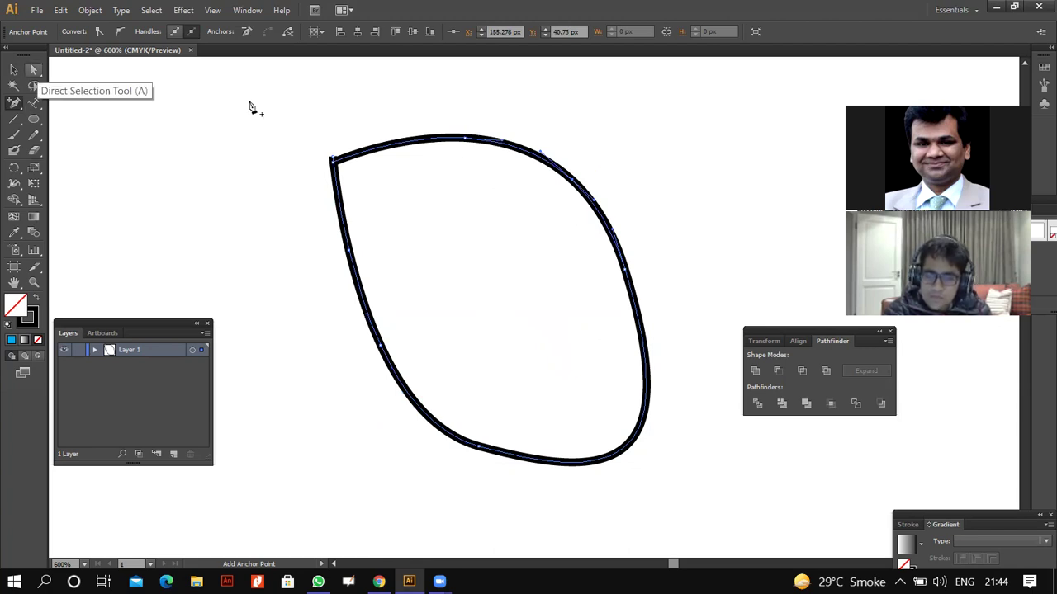
key(a)
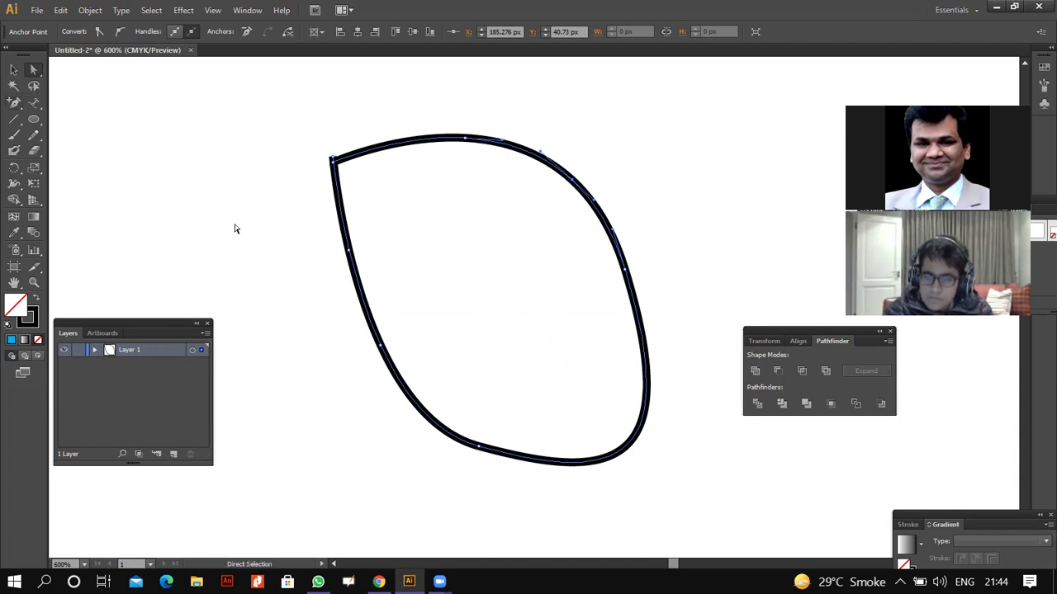
drag(350, 255, 394, 238)
drag(480, 451, 485, 501)
drag(586, 187, 538, 253)
drag(630, 274, 718, 252)
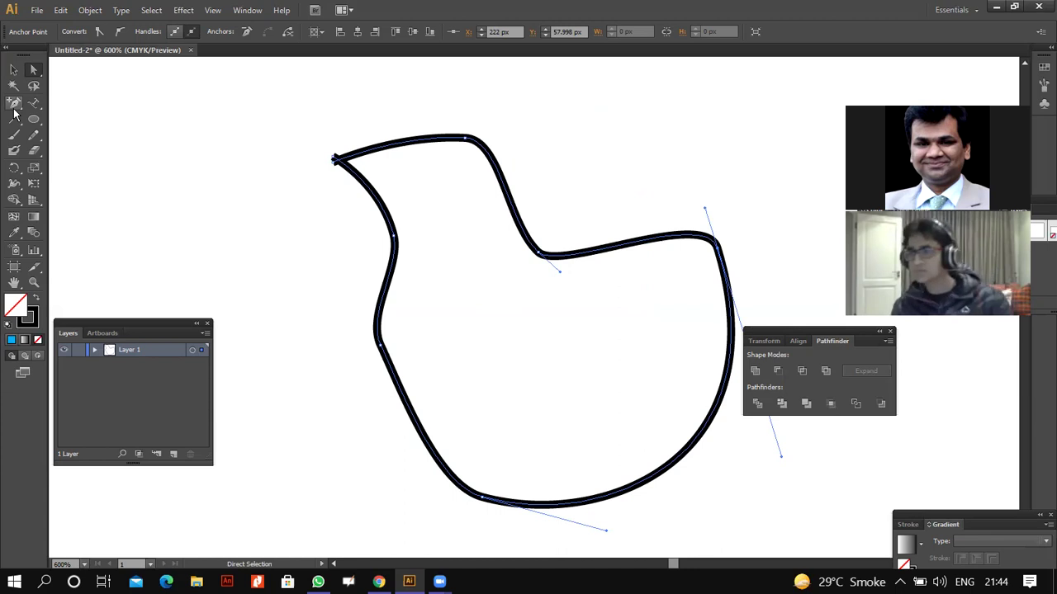
- Remove the reshaped bird-like outline from the canvas
key(v)
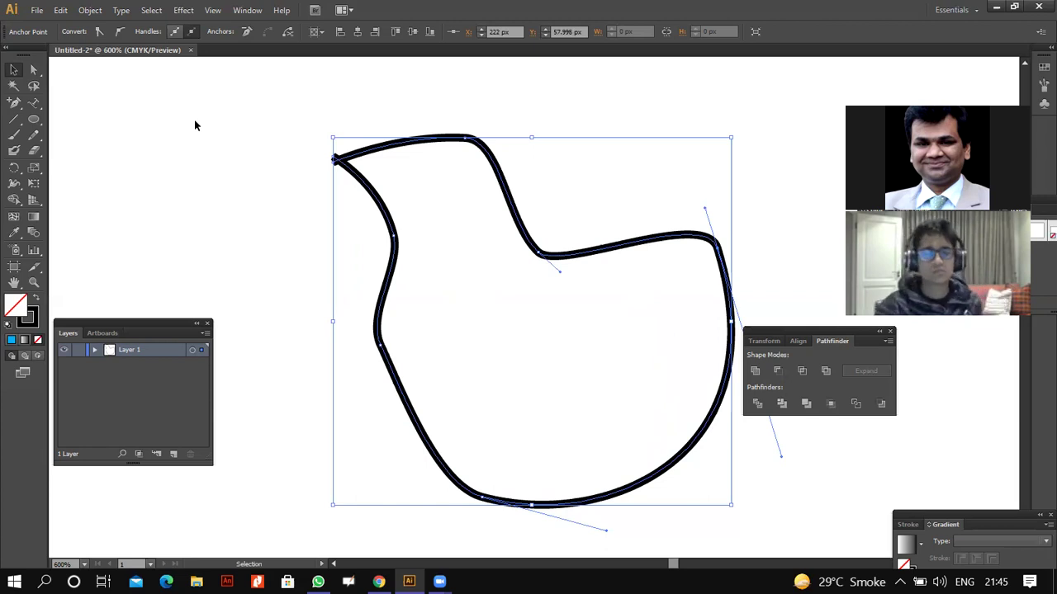
key(ctrl+z)
key(ctrl+z)
key(ctrl+z)
key(ctrl+z)
key(ctrl+z)
key(ctrl+z)
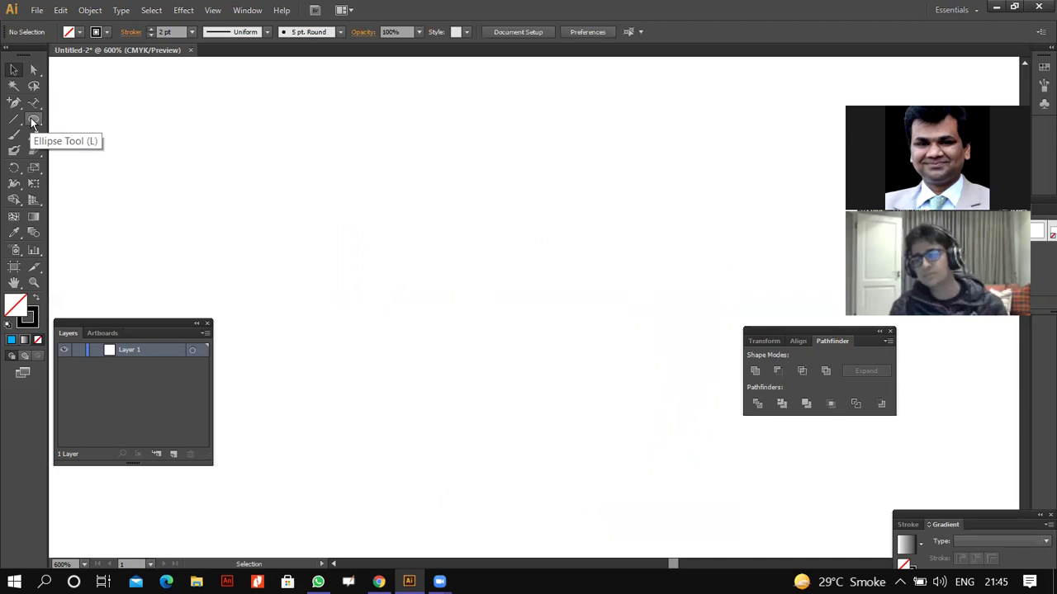
- Create a 50 px circle near the middle of the canvas with the Ellipse tool
click(33, 121)
click(371, 222)
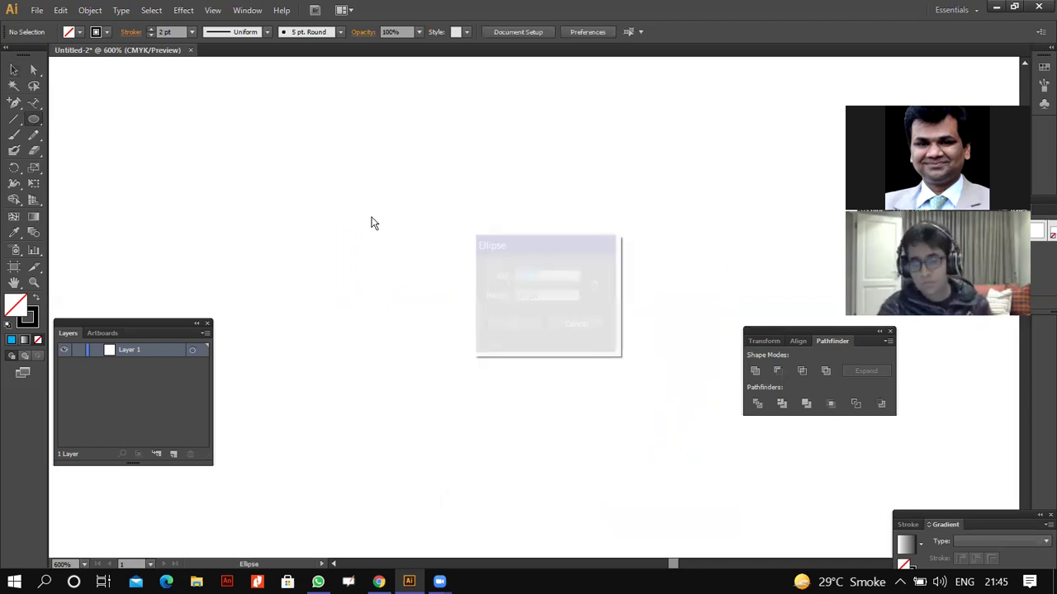
click(513, 328)
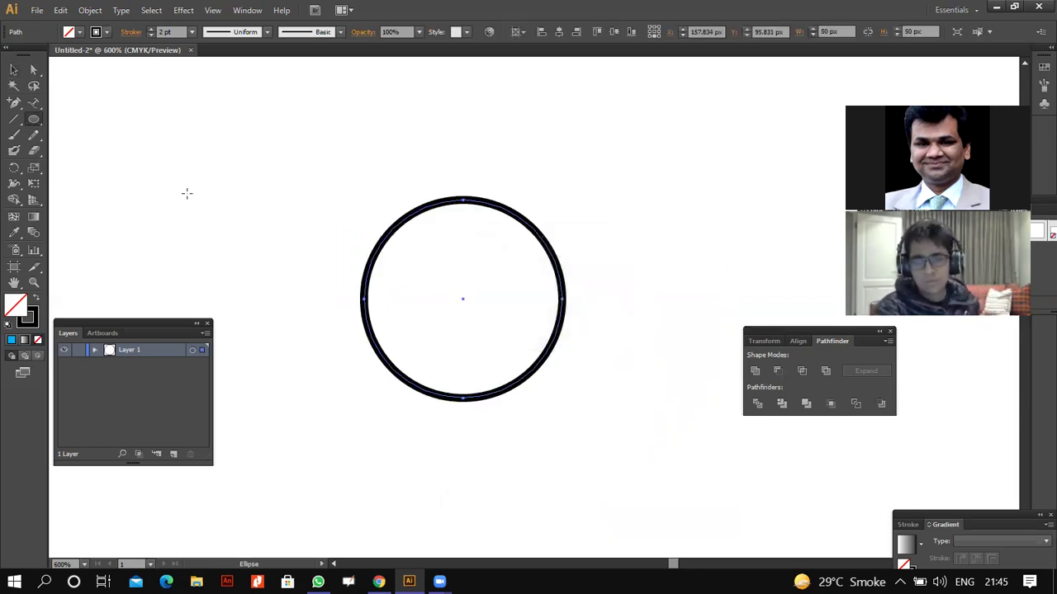
- Fill the circle with CMYK Yellow and move it slightly to the right
click(70, 31)
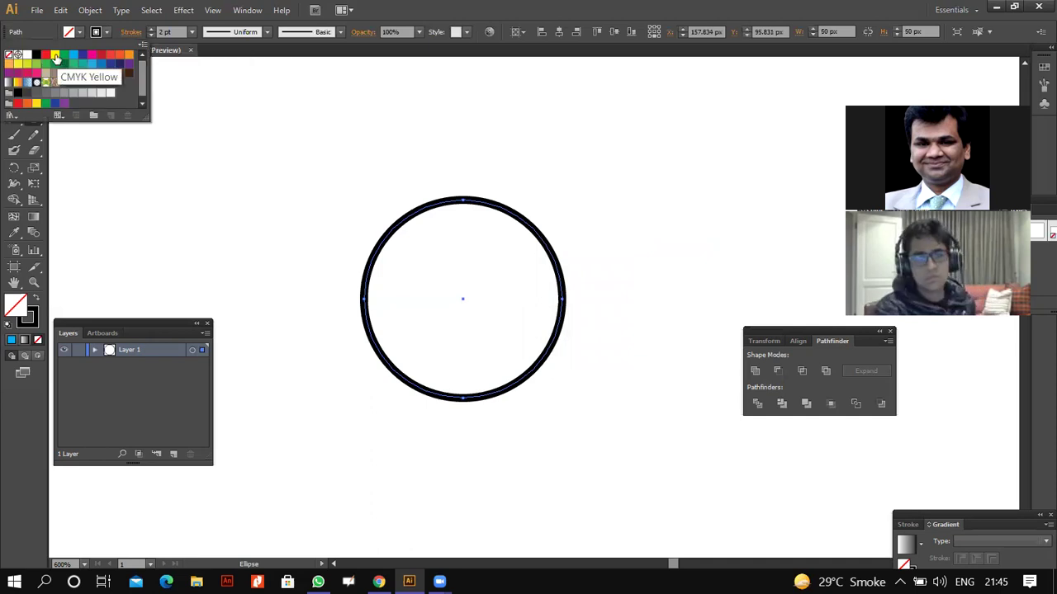
click(54, 55)
key(Escape)
key(v)
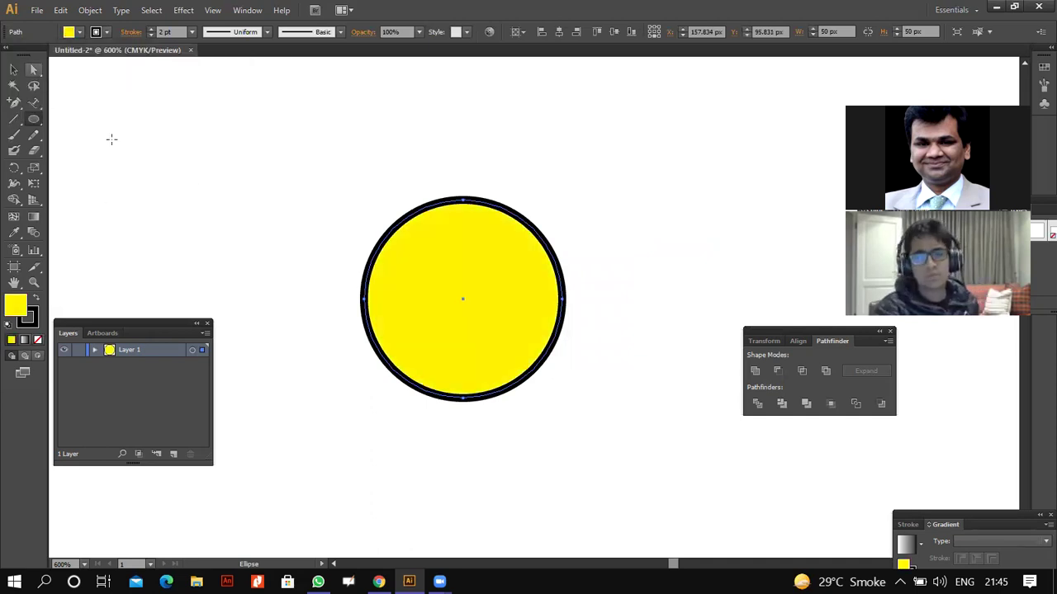
drag(515, 281, 549, 277)
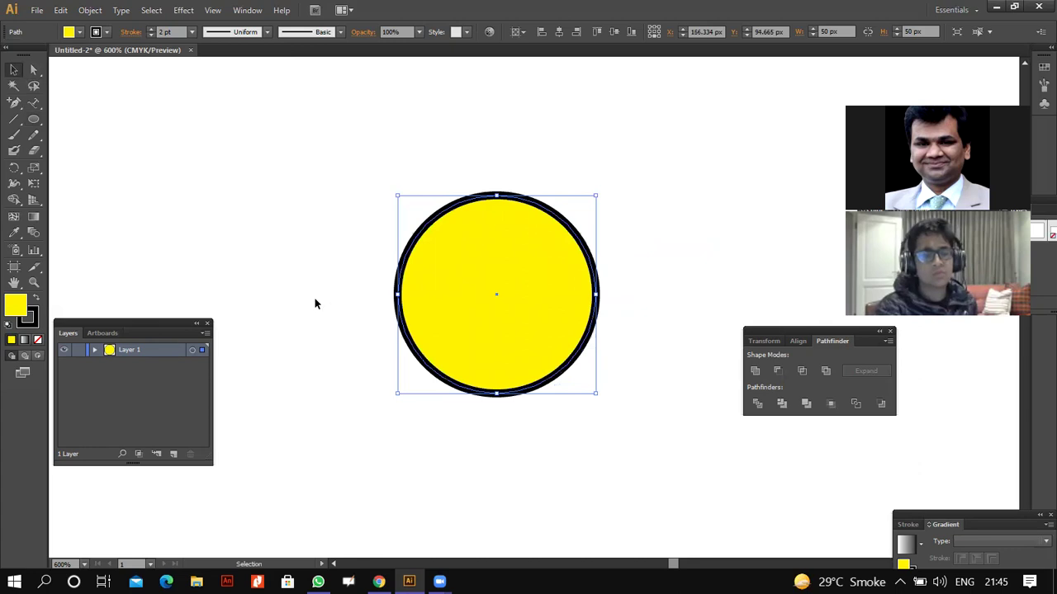
- Remove the circle's left, top and right anchor points with the Delete Anchor Point tool, and delete the leftover path
drag(14, 102, 67, 134)
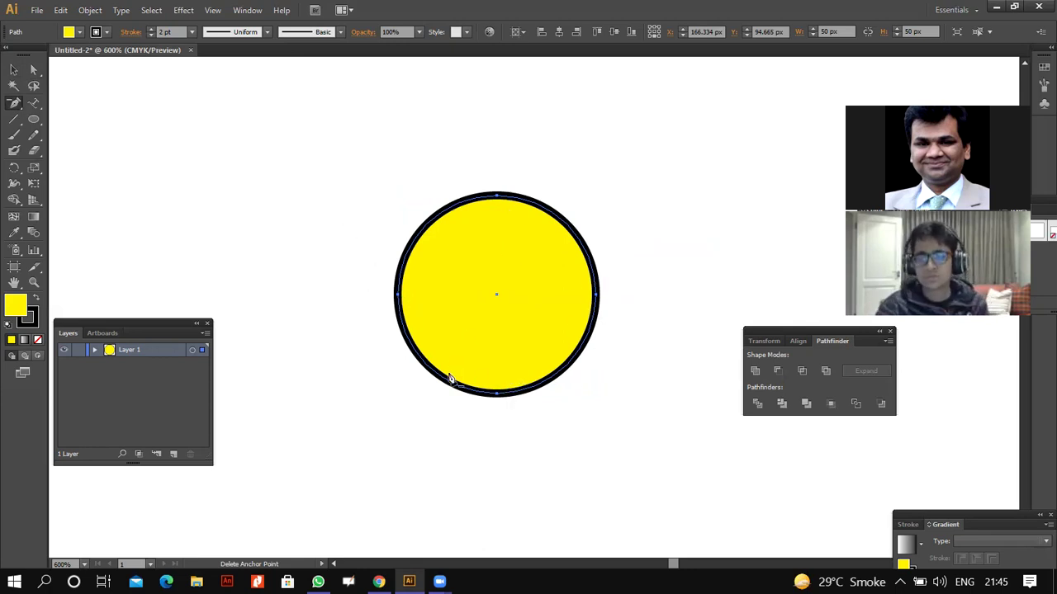
click(398, 296)
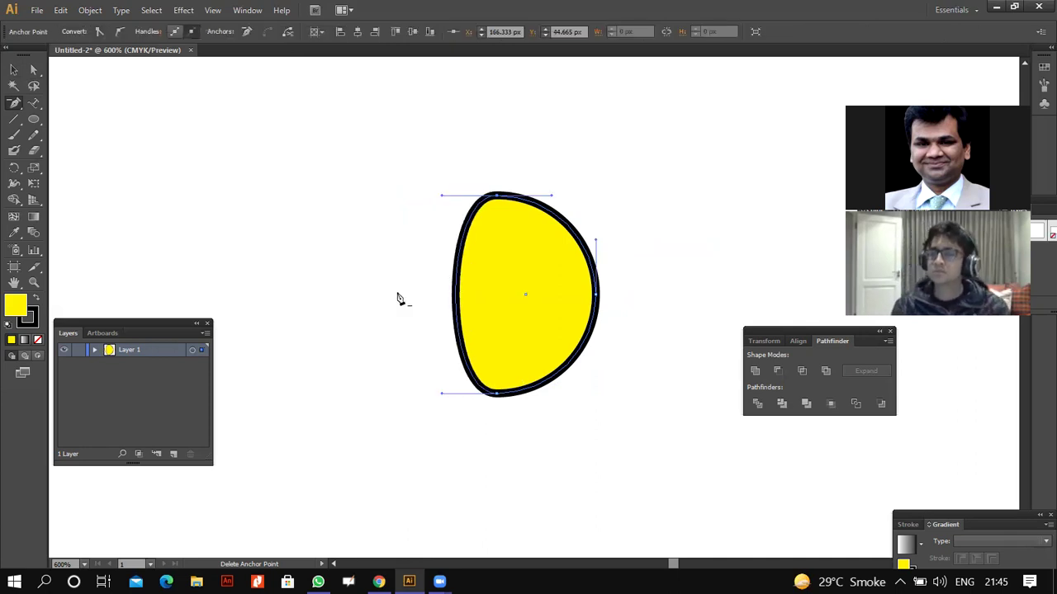
click(496, 199)
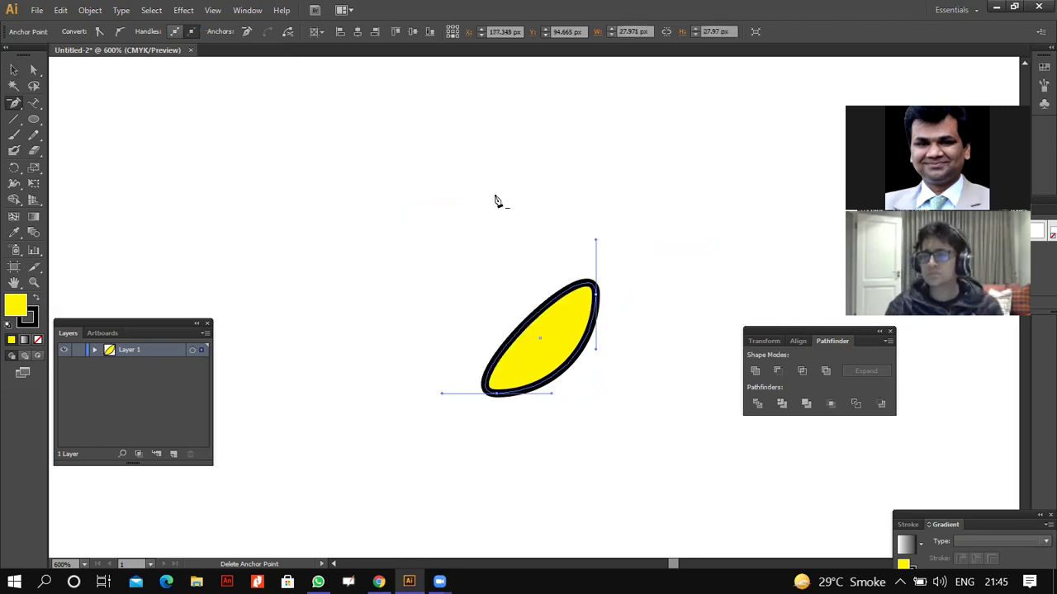
click(595, 297)
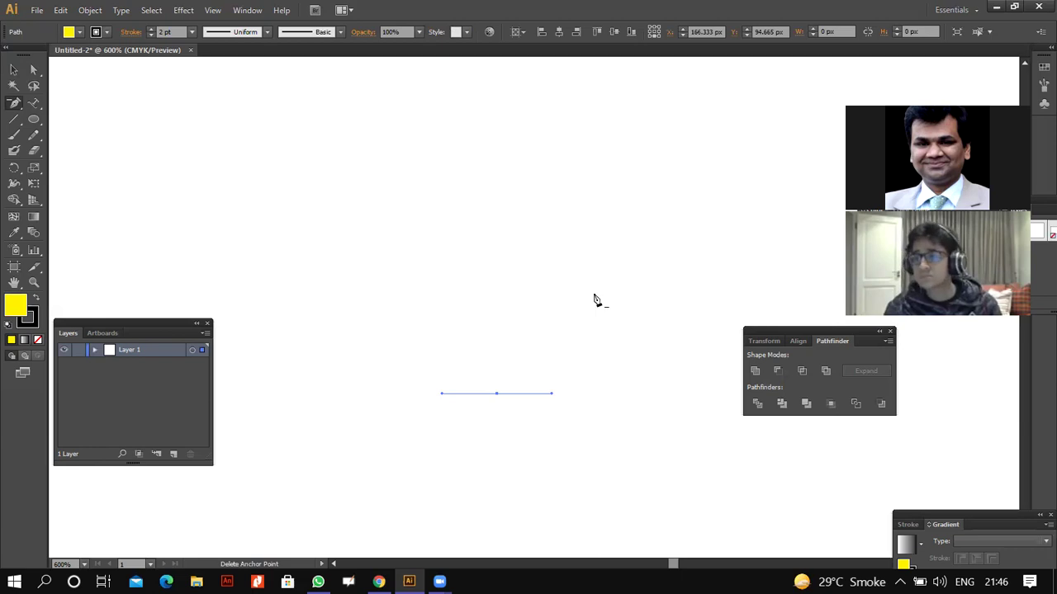
click(15, 70)
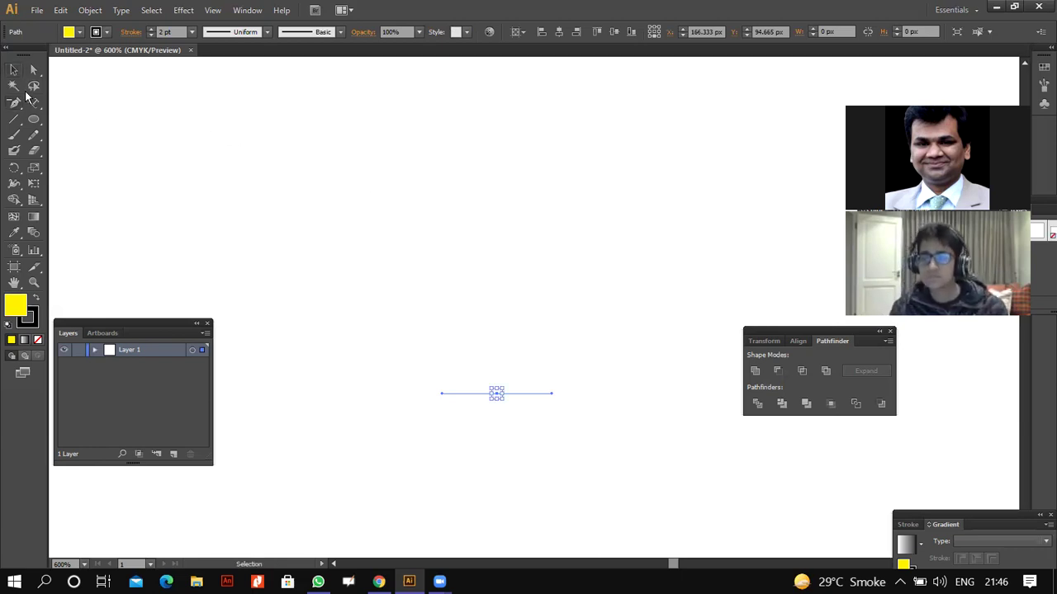
key(Delete)
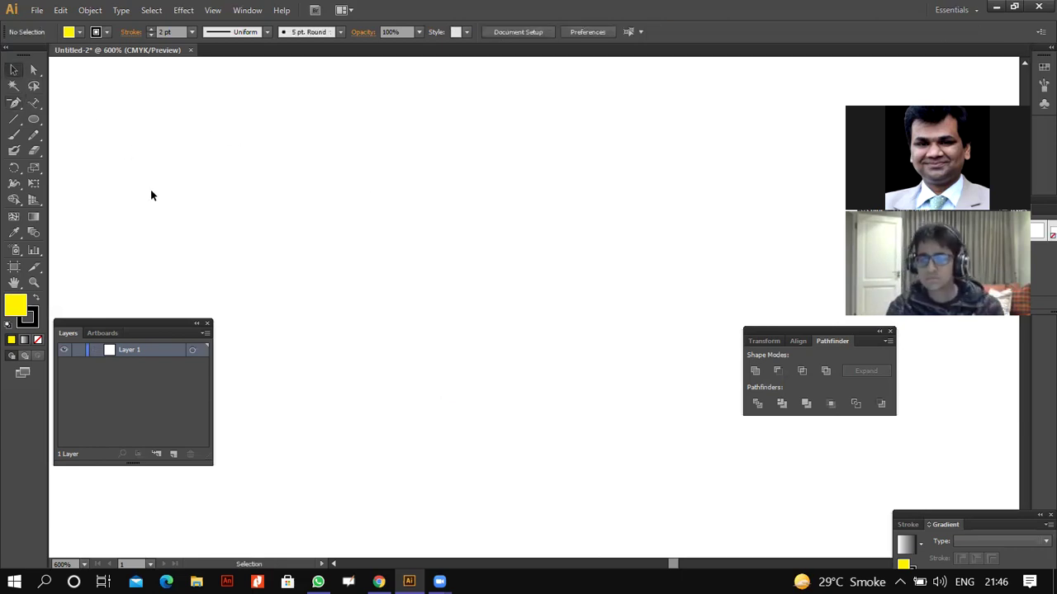
- Create a 50 × 50 px square and remove its upper-left anchor point with the Delete Anchor Point tool, making a triangle
drag(34, 119, 95, 117)
click(400, 203)
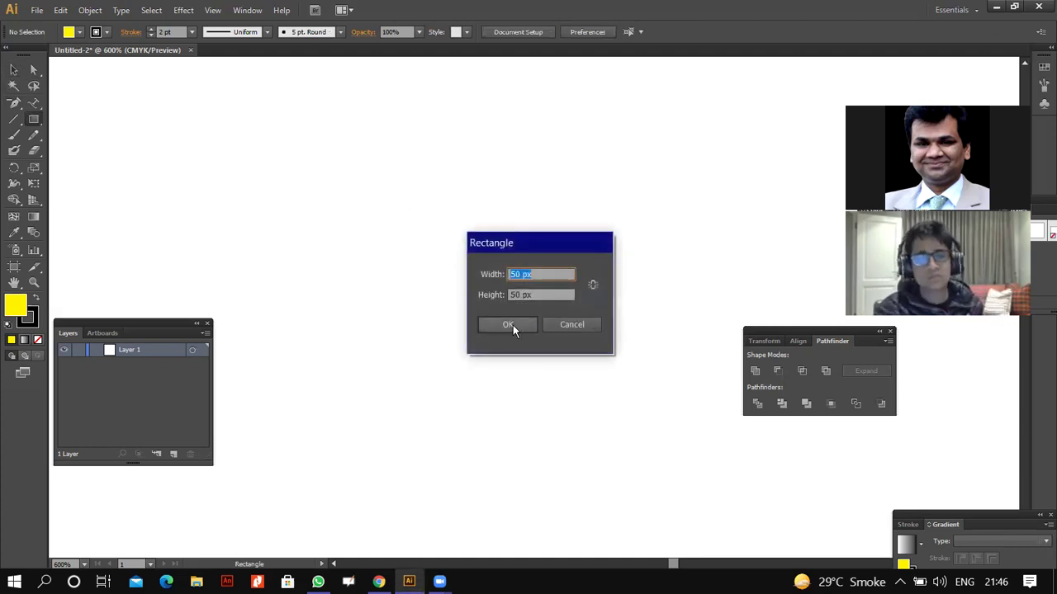
click(512, 324)
click(14, 104)
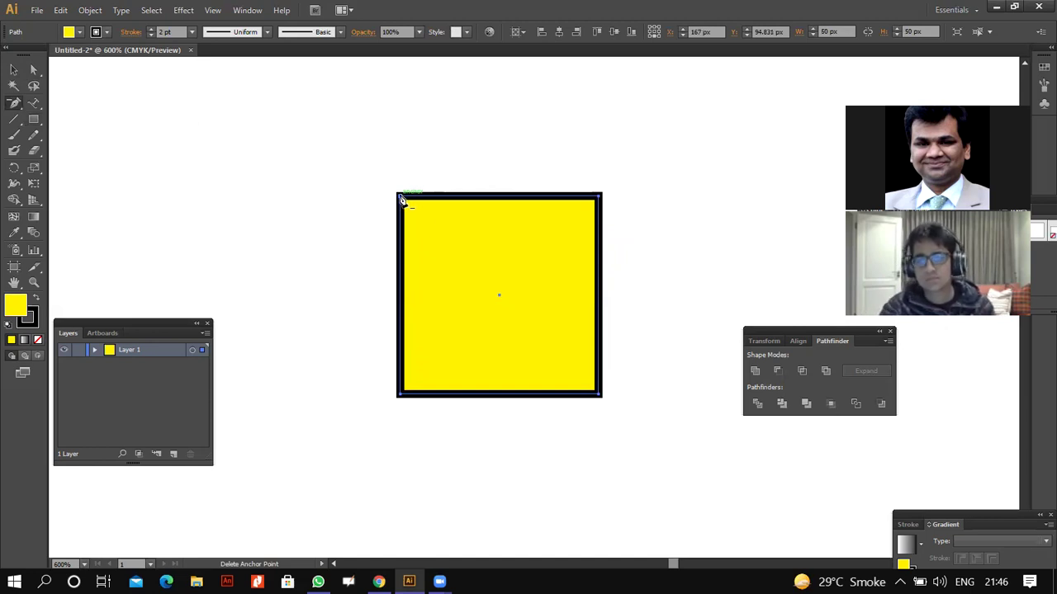
click(401, 198)
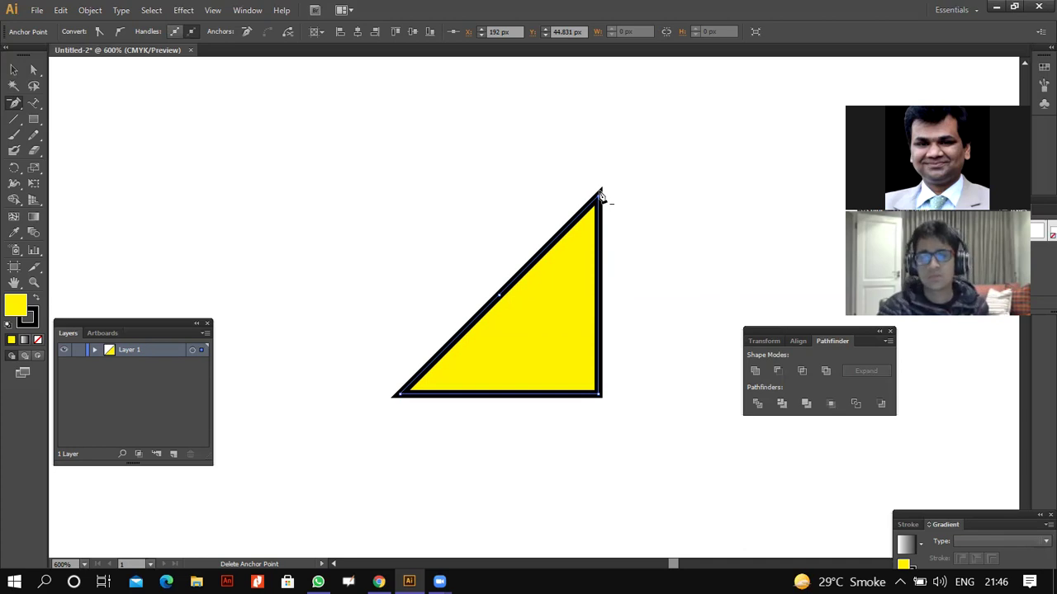
- Add an anchor point on the lower part of the triangle's vertical edge and remove its top corner anchor point
drag(16, 104, 66, 118)
click(600, 337)
drag(18, 105, 63, 132)
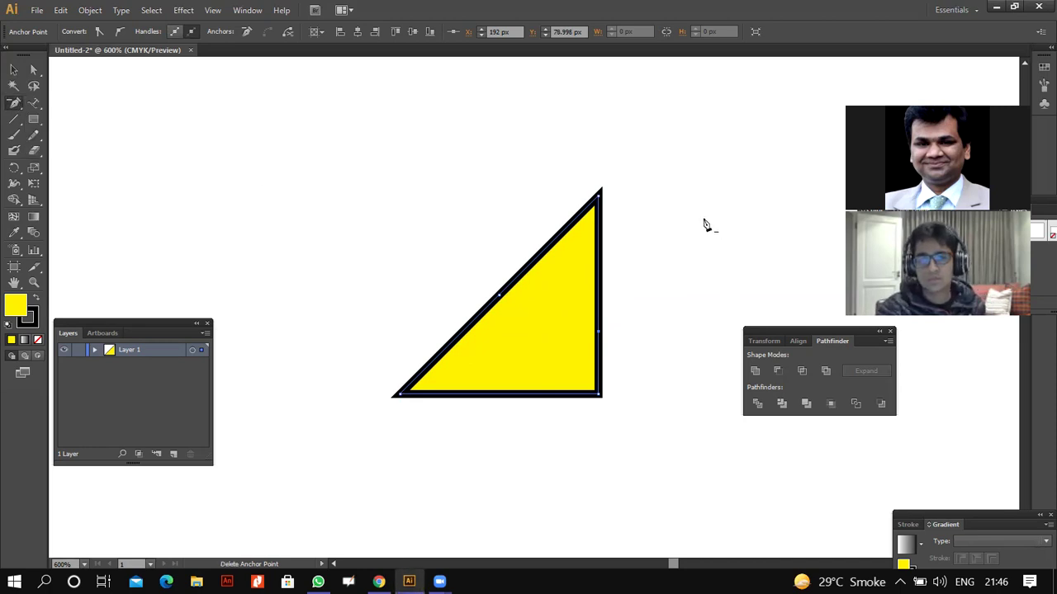
click(600, 198)
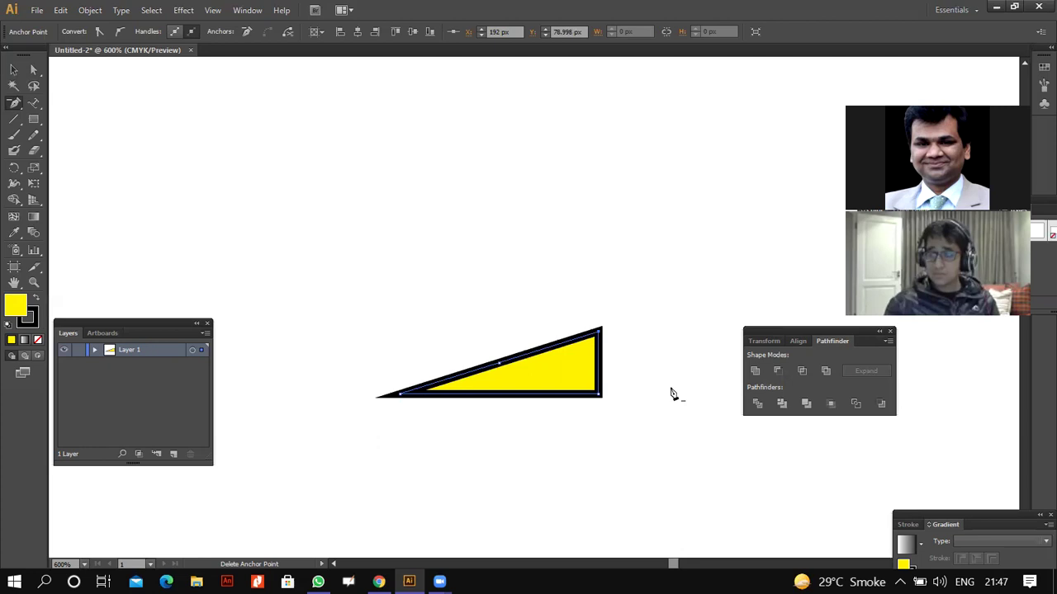
- Clear the remaining flat triangle from the canvas
click(14, 70)
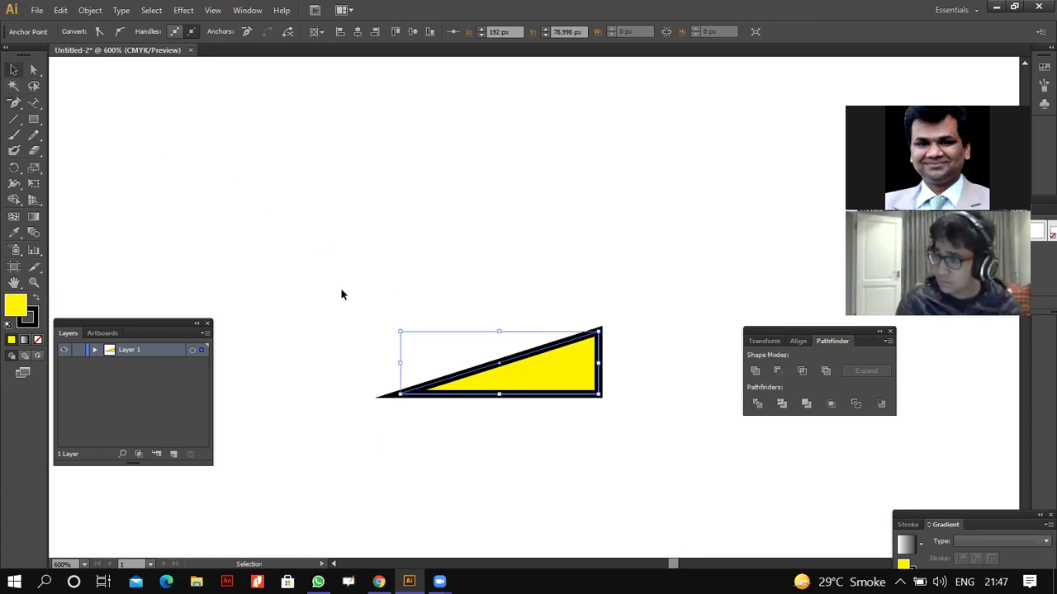
key(ctrl+z)
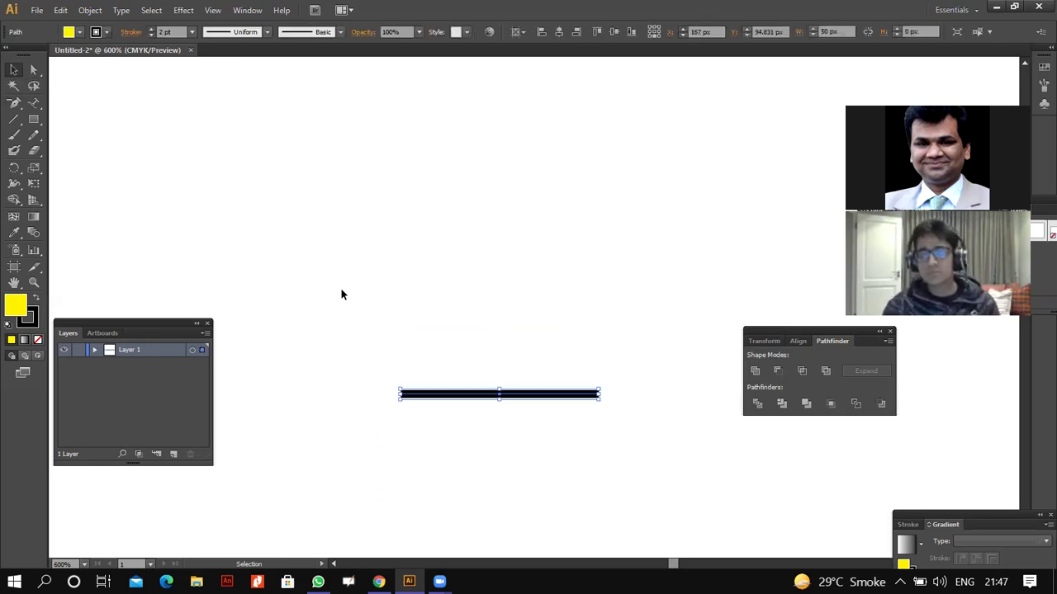
key(ctrl+z)
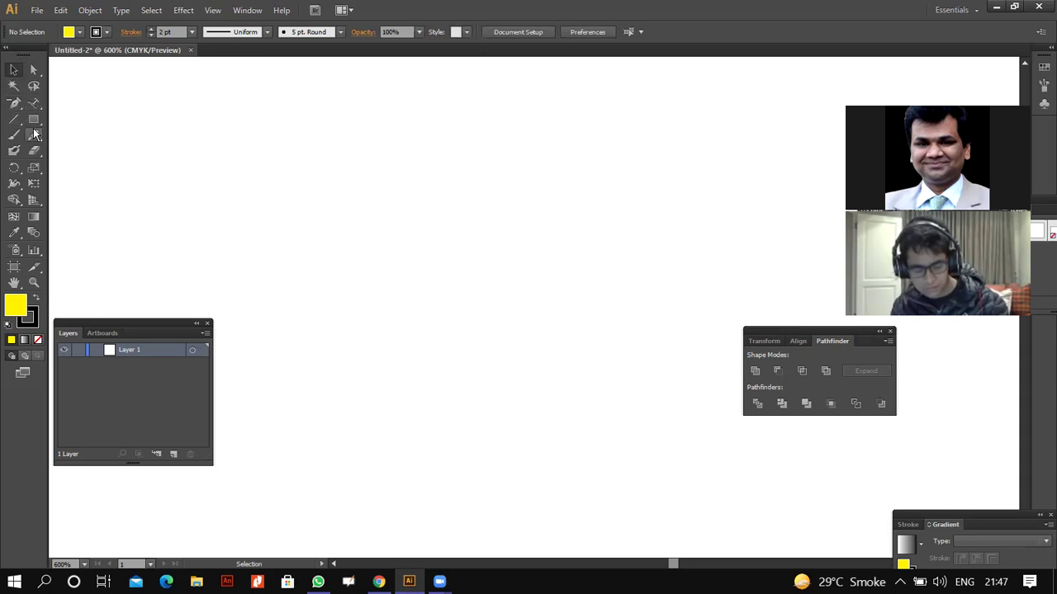
- Set the fill to None and draw an open wavy path across the canvas with the Pen tool, using three anchor points
drag(18, 105, 79, 106)
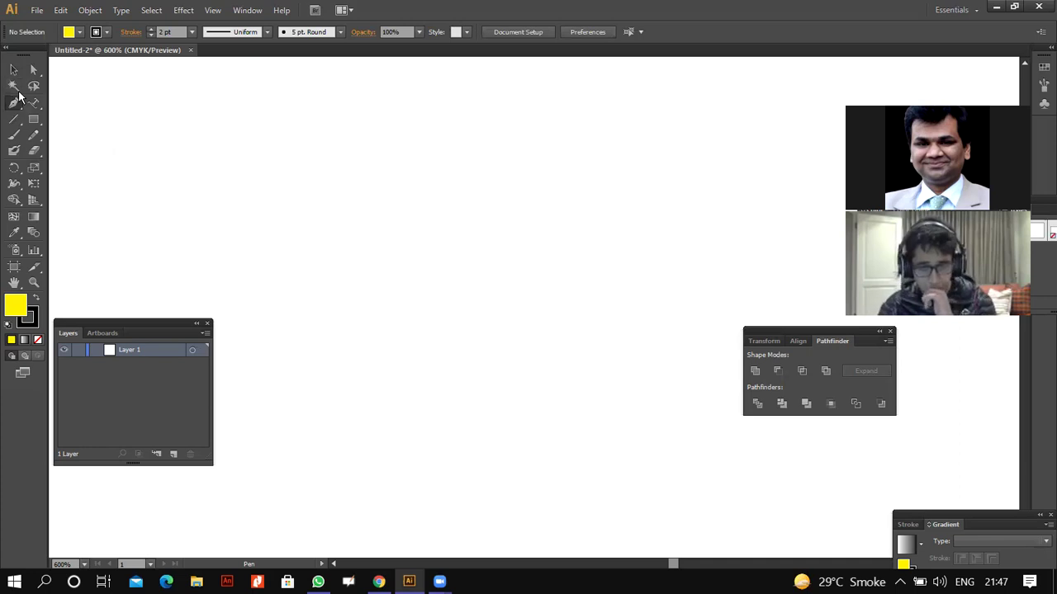
click(79, 31)
click(8, 54)
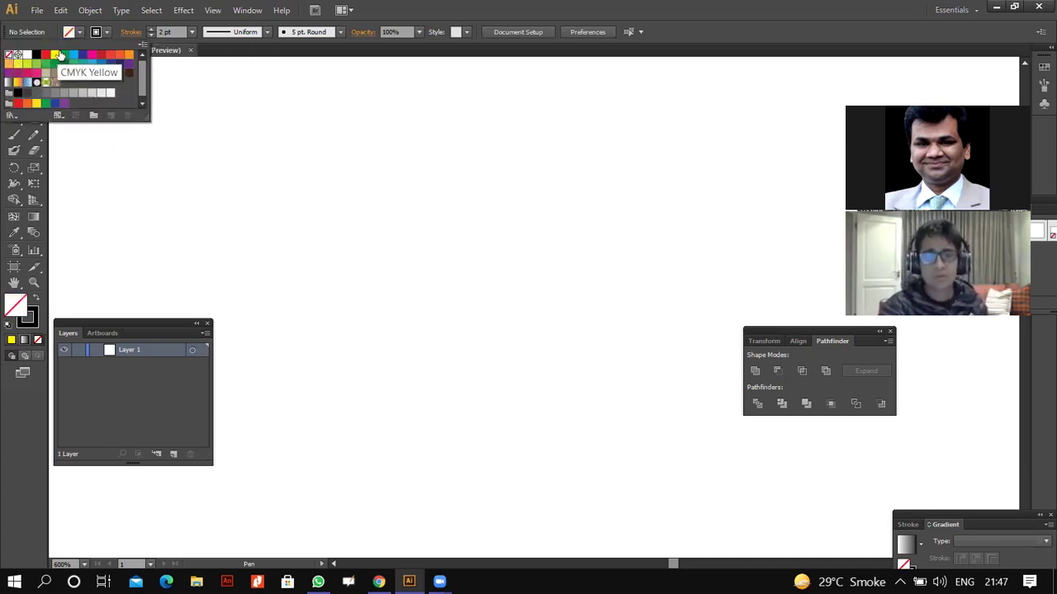
click(162, 289)
click(137, 284)
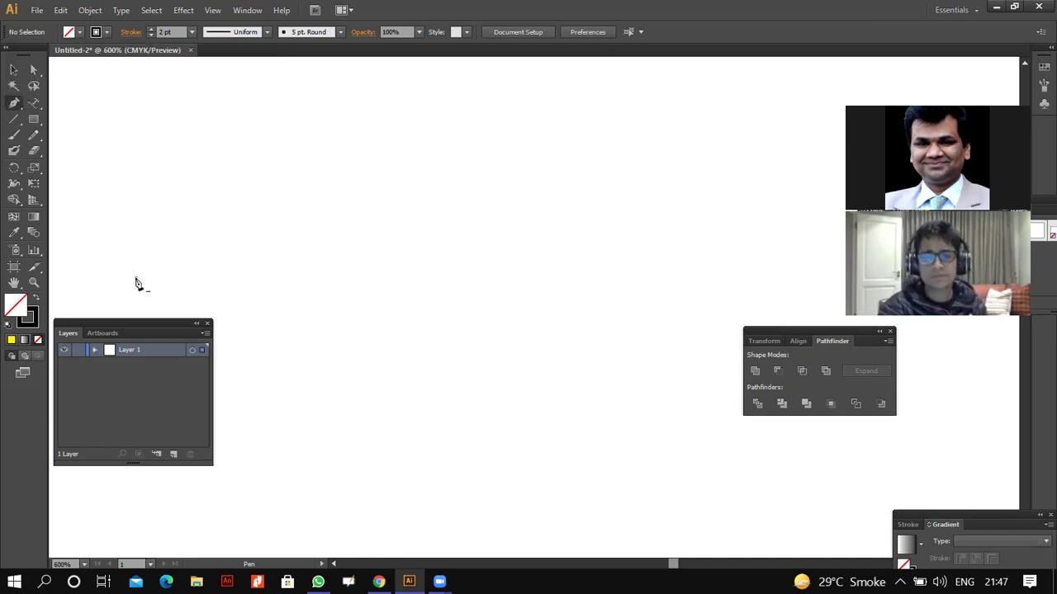
mouse_move(456, 217)
mouse_down()
mouse_move(523, 239)
mouse_move(691, 325)
mouse_move(646, 312)
mouse_move(682, 314)
mouse_up()
mouse_move(761, 155)
mouse_down()
mouse_move(800, 97)
mouse_move(836, 74)
mouse_up()
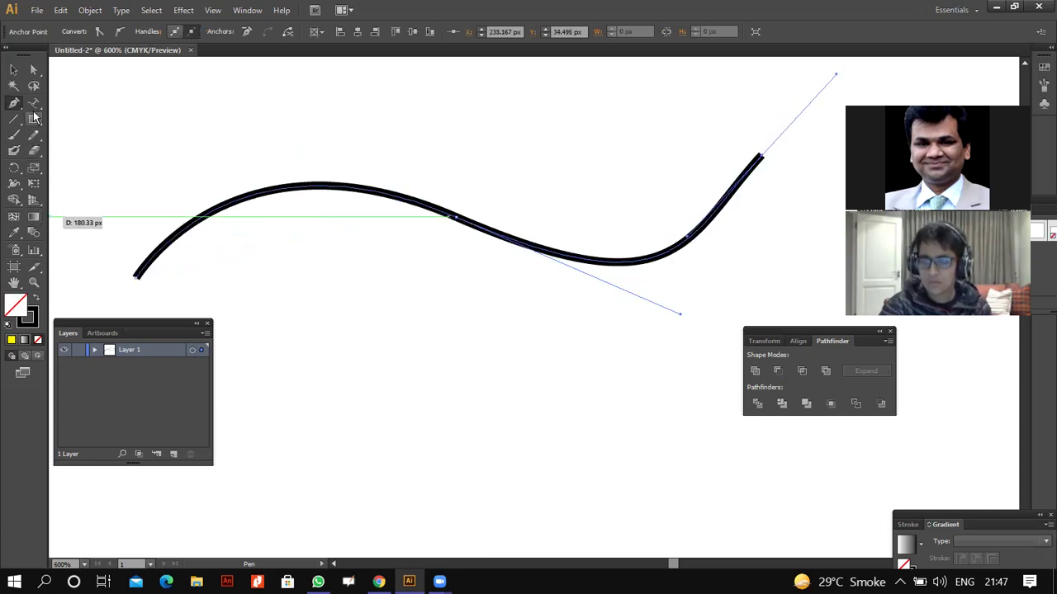
- Add the text "Learning Illustrator is easy" along the wavy path with the Type on a Path tool, starting near its left end
click(33, 103)
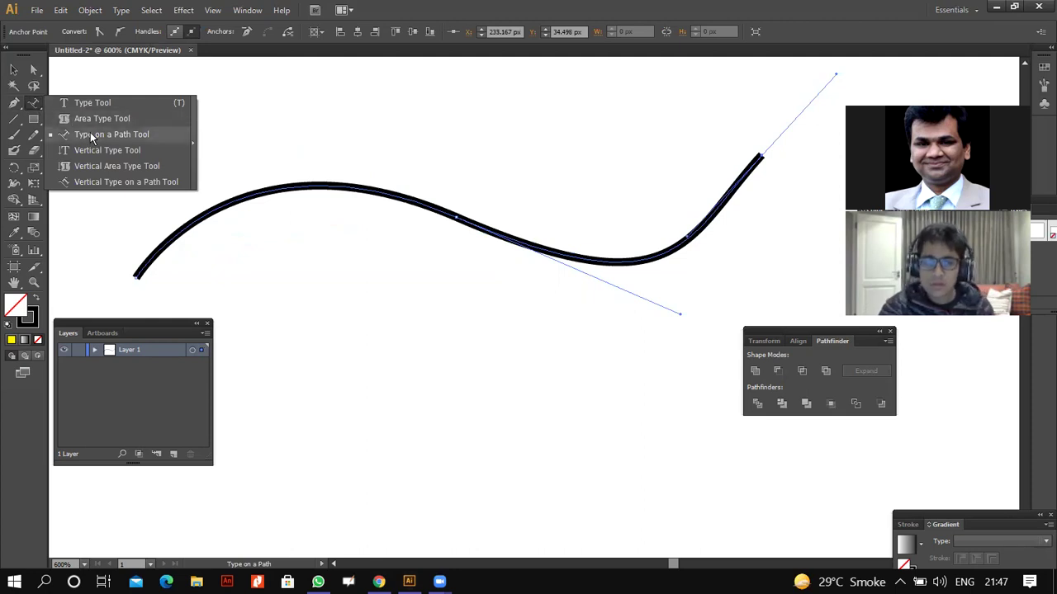
click(90, 133)
click(34, 107)
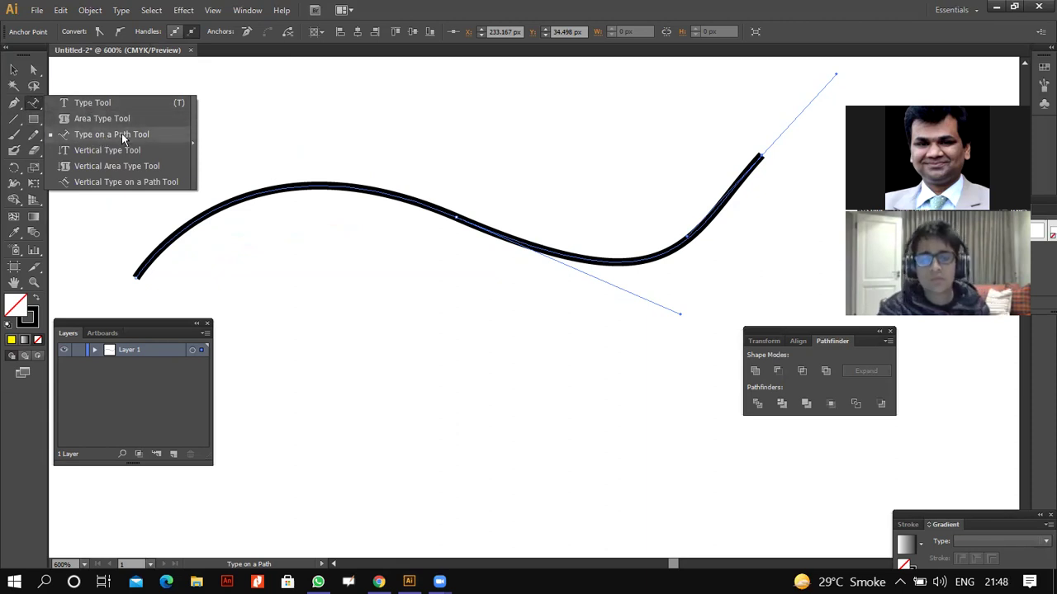
click(74, 135)
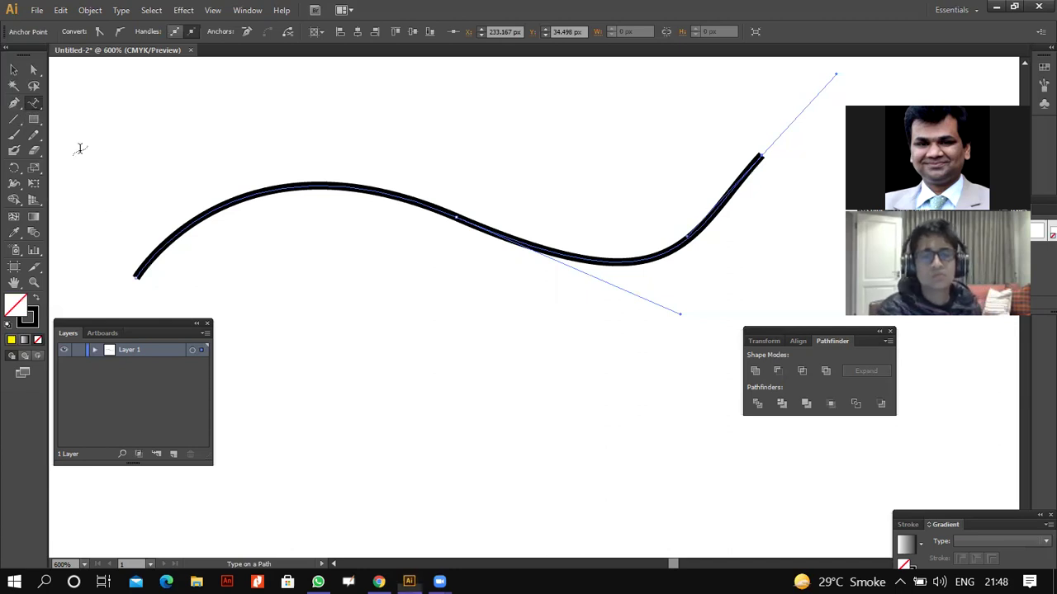
click(158, 234)
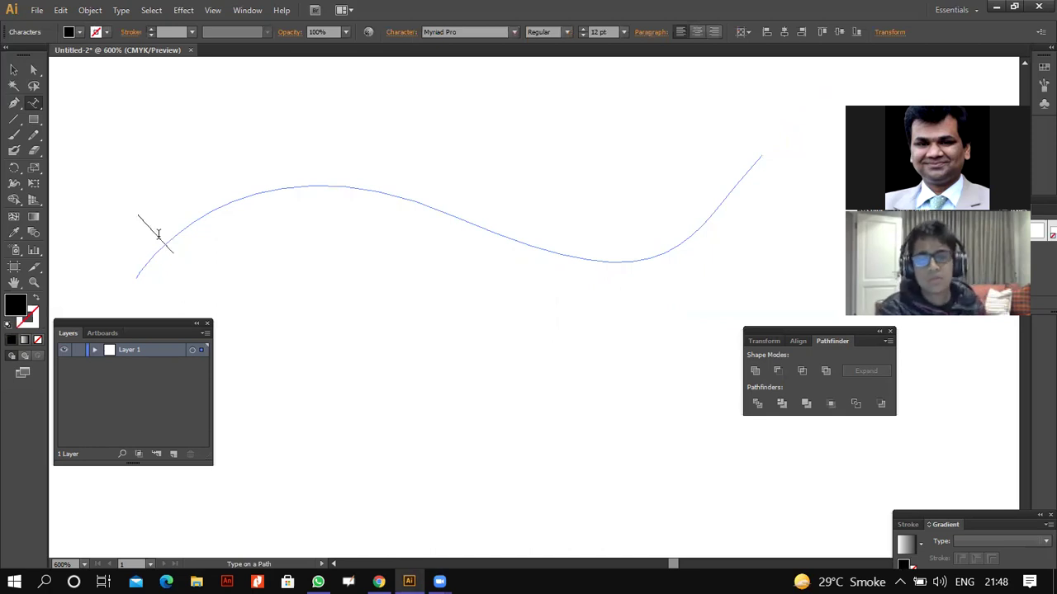
text(Learnin)
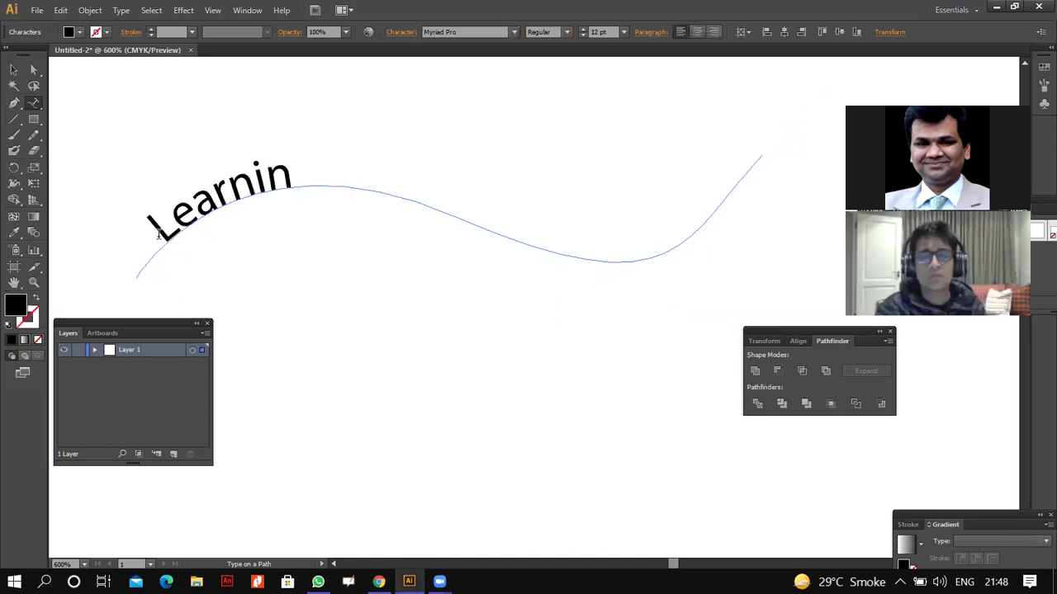
text(g Il)
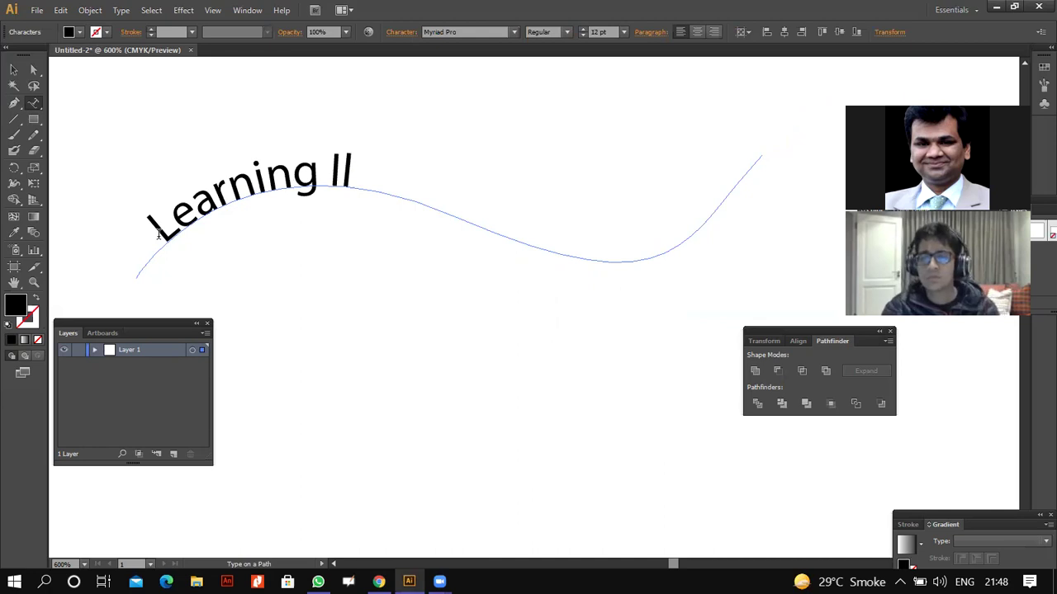
text(lustrato)
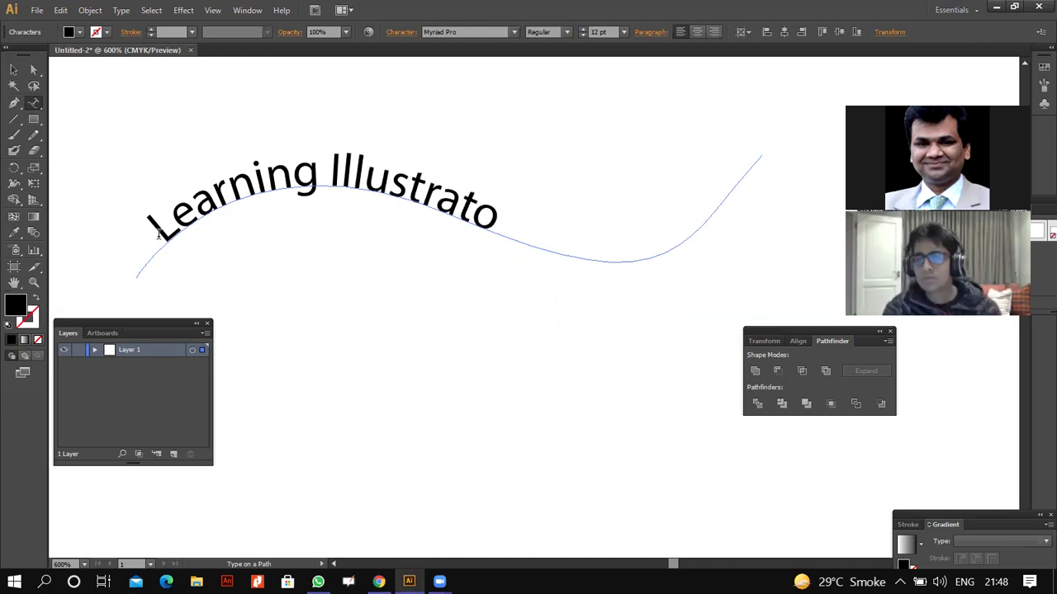
text(r is )
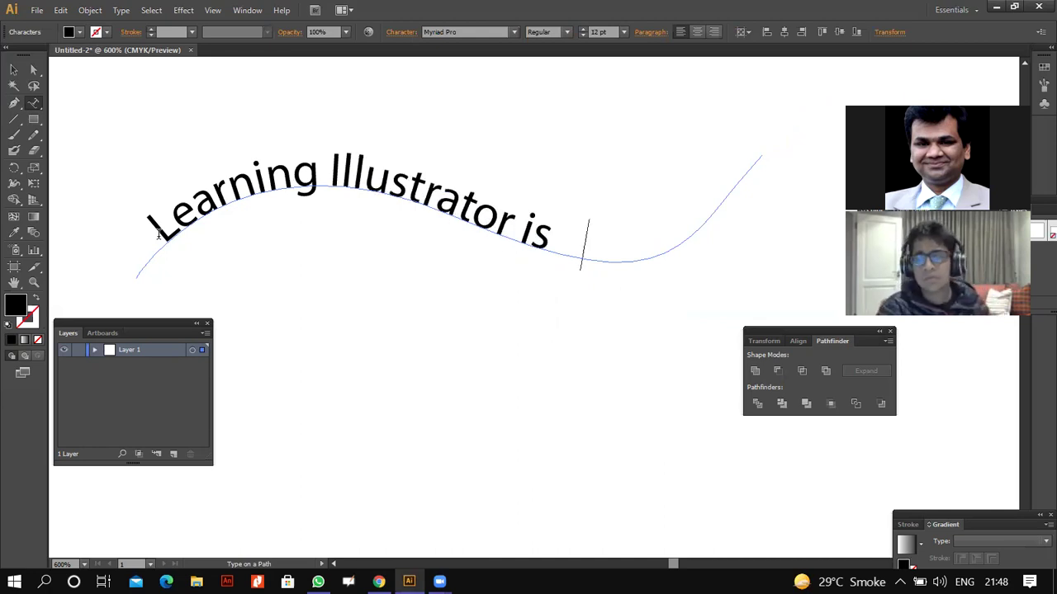
text(easy)
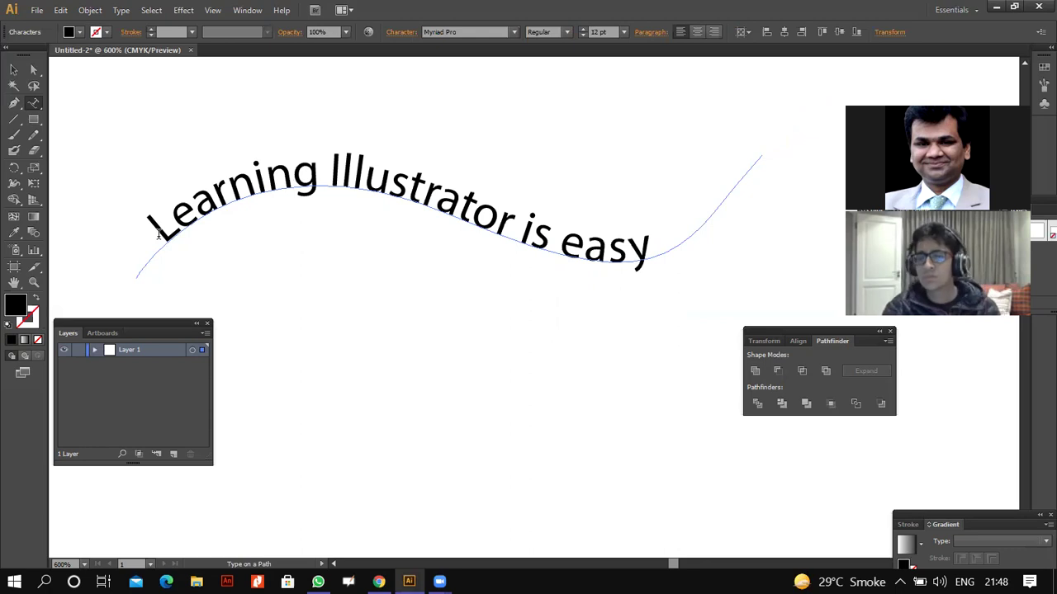
click(14, 69)
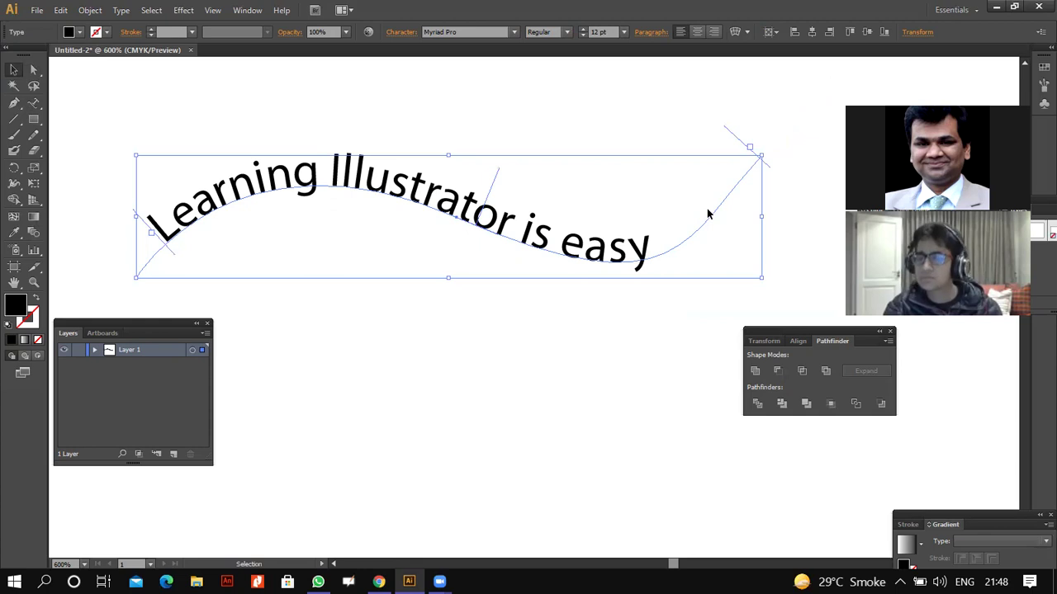
- Remove the wavy text path and create a 50 x 50 px circle near the middle of the canvas with the Ellipse tool
key(Delete)
drag(34, 124, 87, 149)
alt+click(443, 292)
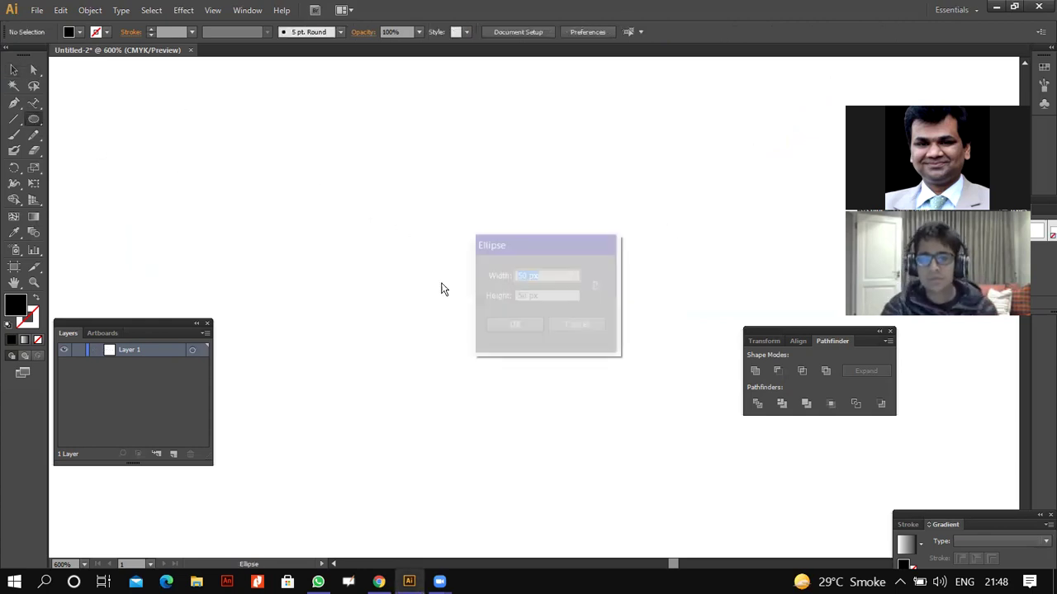
click(516, 325)
- Run placeholder letters around the whole circle with the Type on a Path tool, then delete the circular text
click(34, 103)
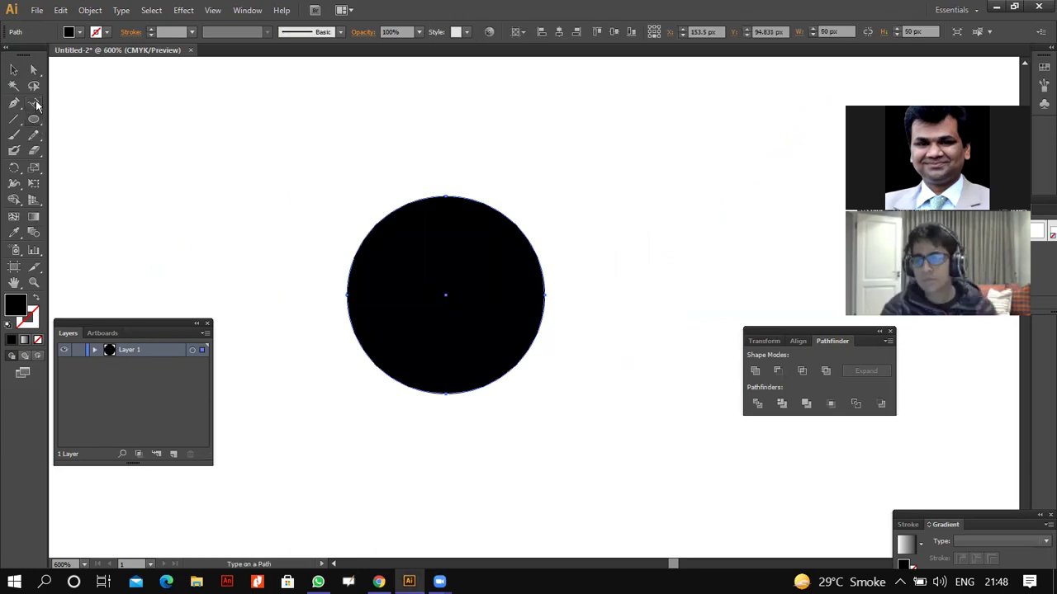
click(352, 317)
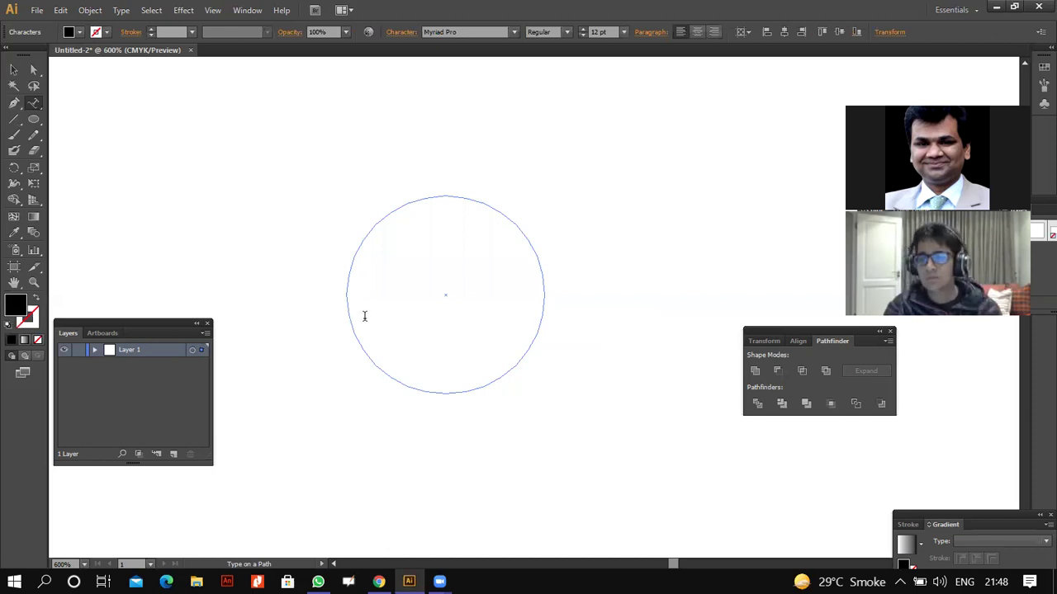
text(fsdfdsfdsfdsfdsfsdfsdxfbcxbcxvxd)
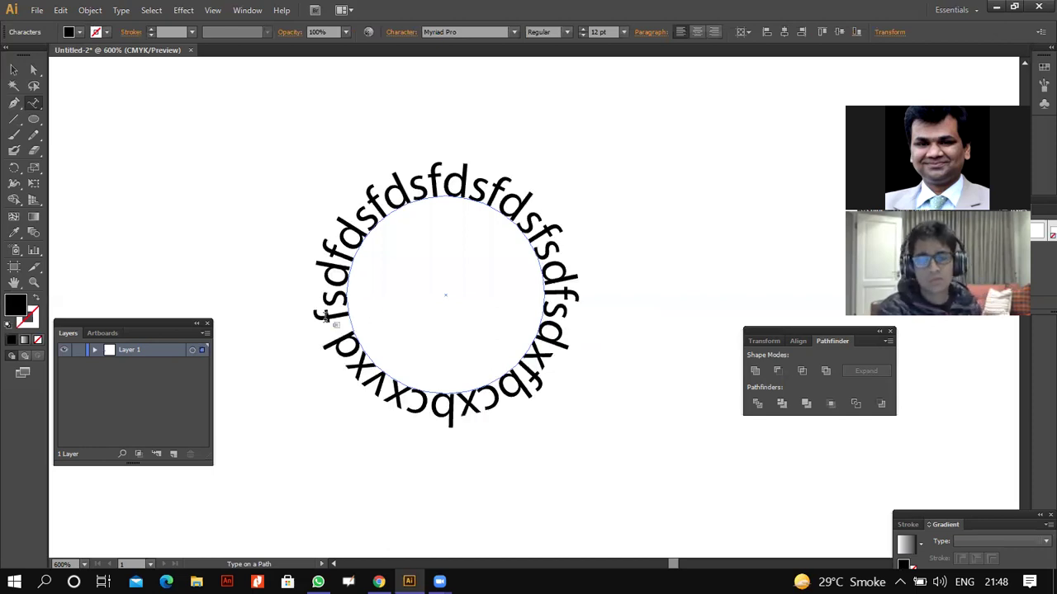
click(13, 69)
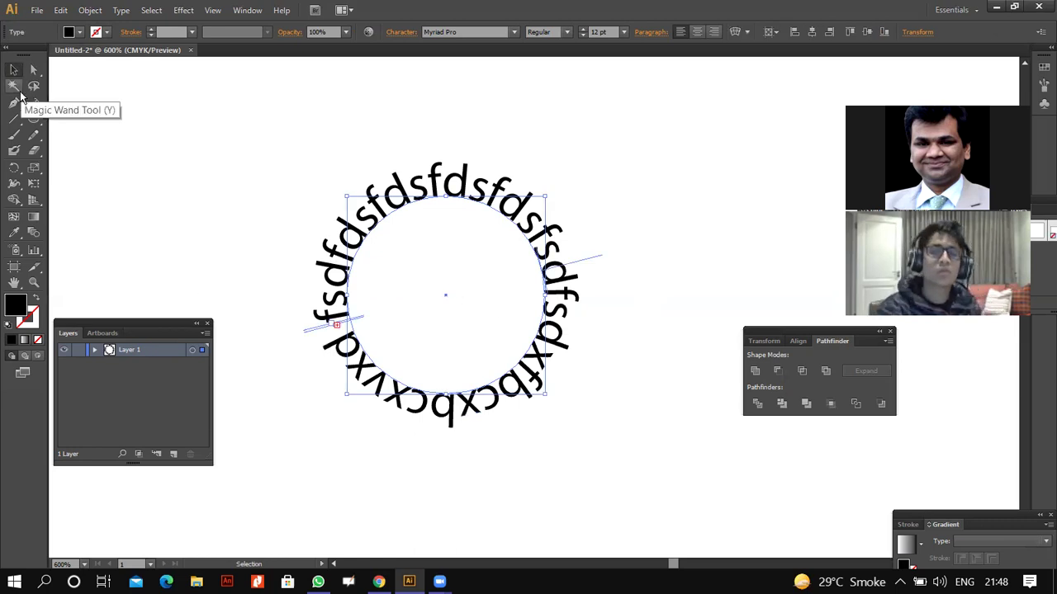
key(Delete)
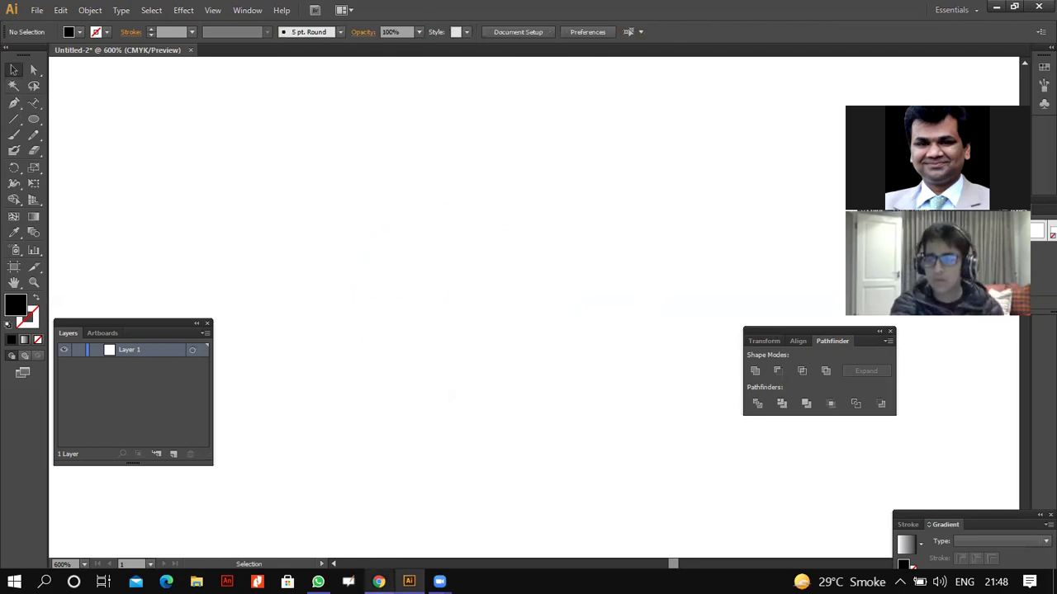
- Switch to Chrome, download 603a2912159371.5626c1562e29c.png from the A Level IT activities page and view it in Photos as a drawing reference
click(378, 581)
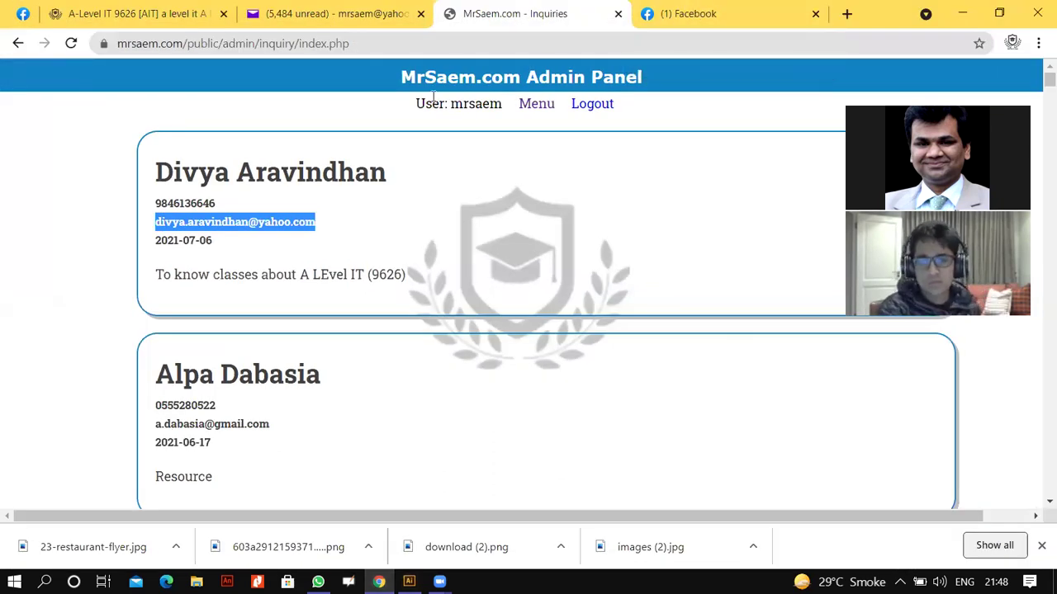
click(92, 13)
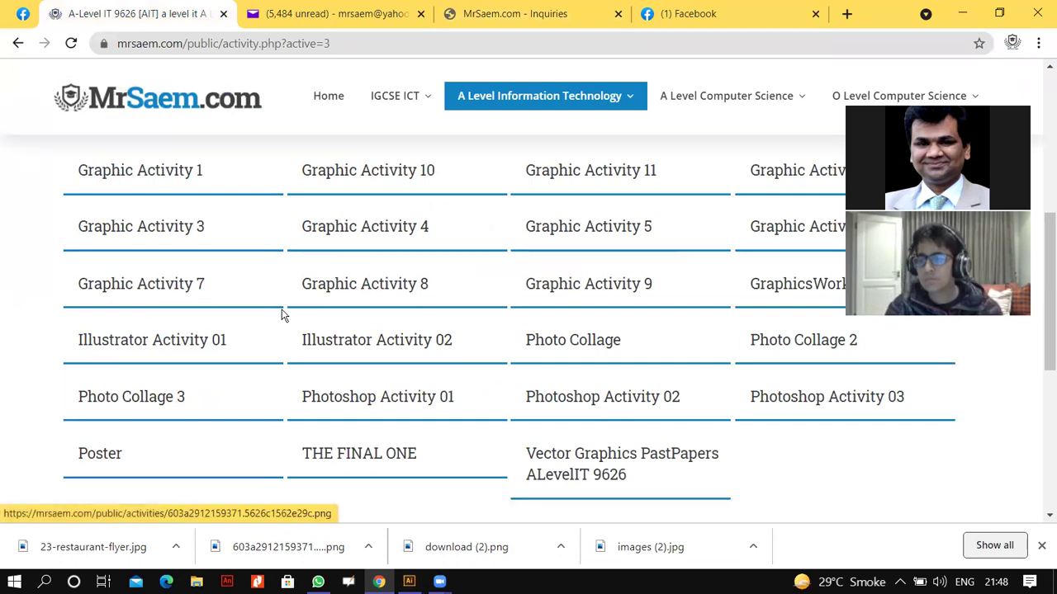
click(246, 444)
click(95, 546)
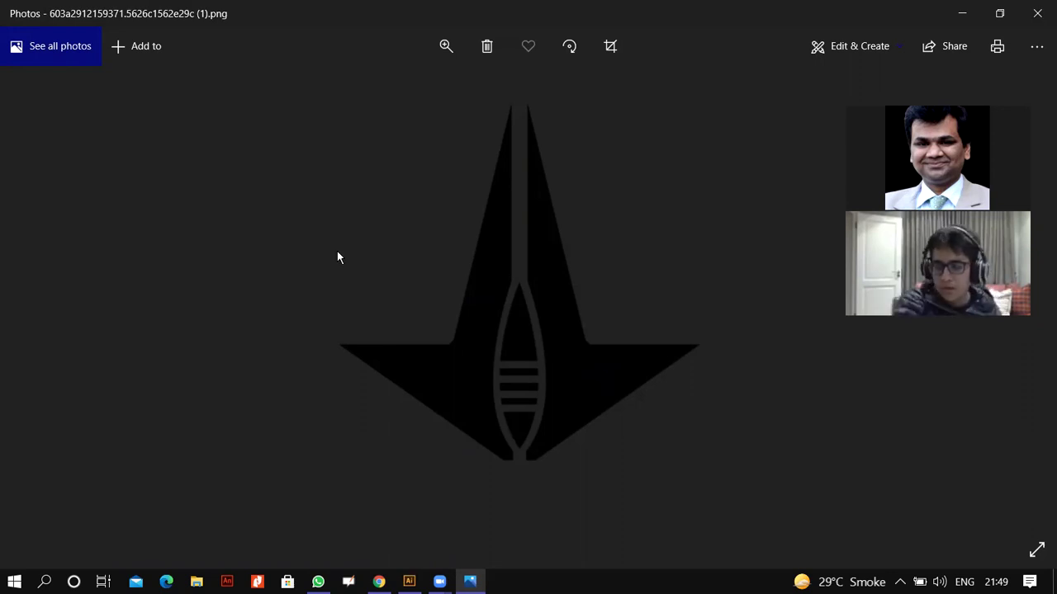
click(409, 581)
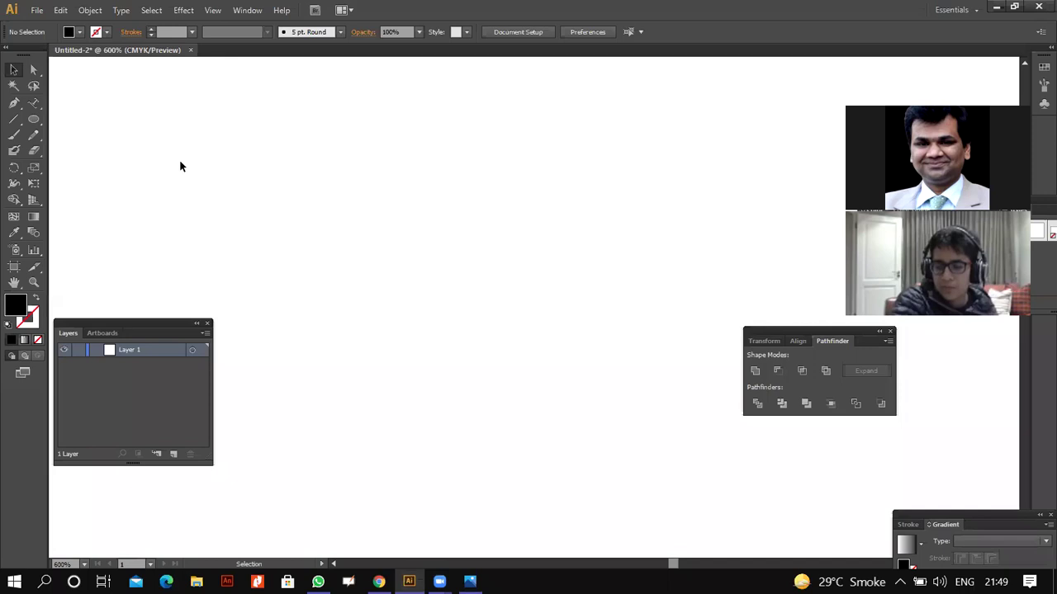
click(469, 582)
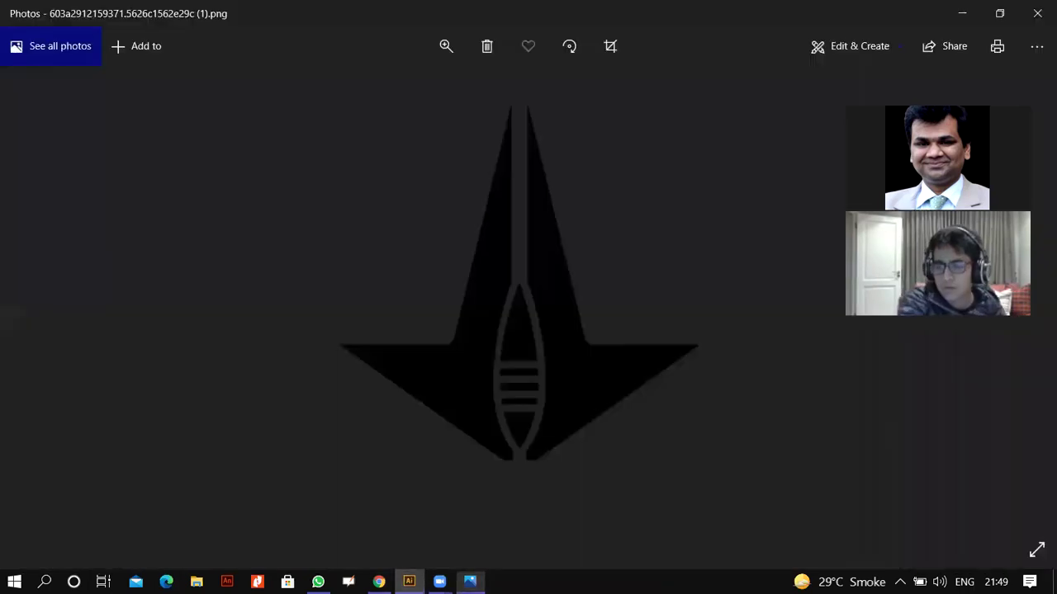
- Return to Illustrator and set the fill to None, with a black stroke of 2 pt
key(alt+Tab)
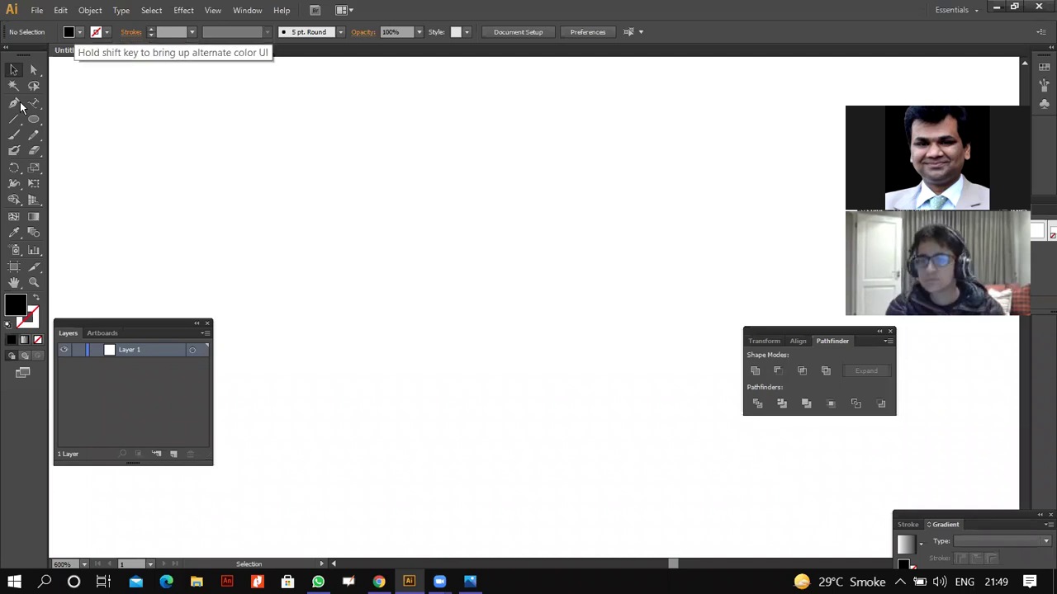
click(69, 31)
click(9, 54)
click(69, 32)
click(38, 56)
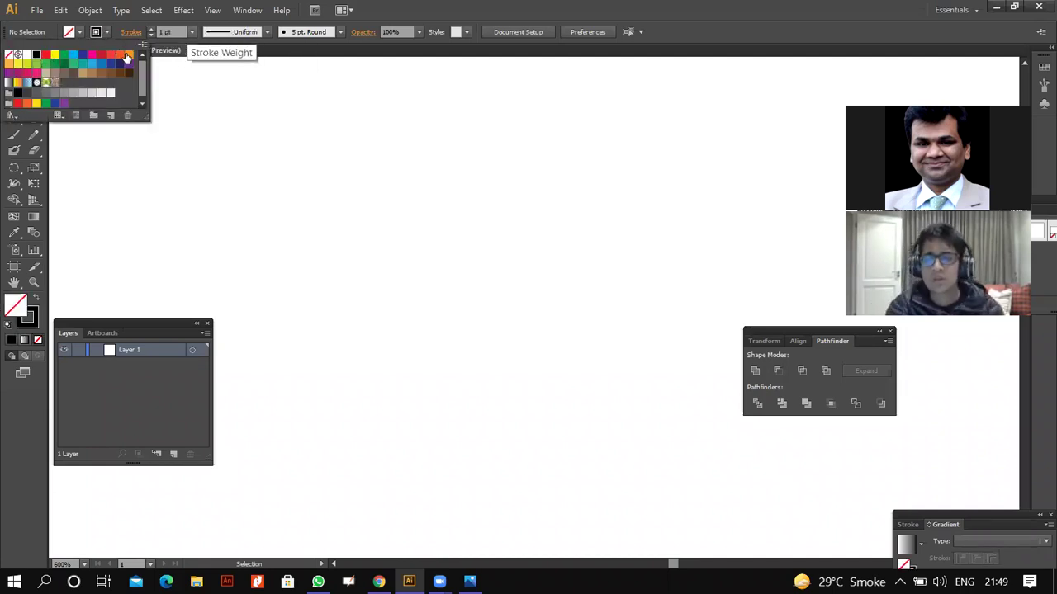
click(191, 32)
click(191, 32)
click(207, 104)
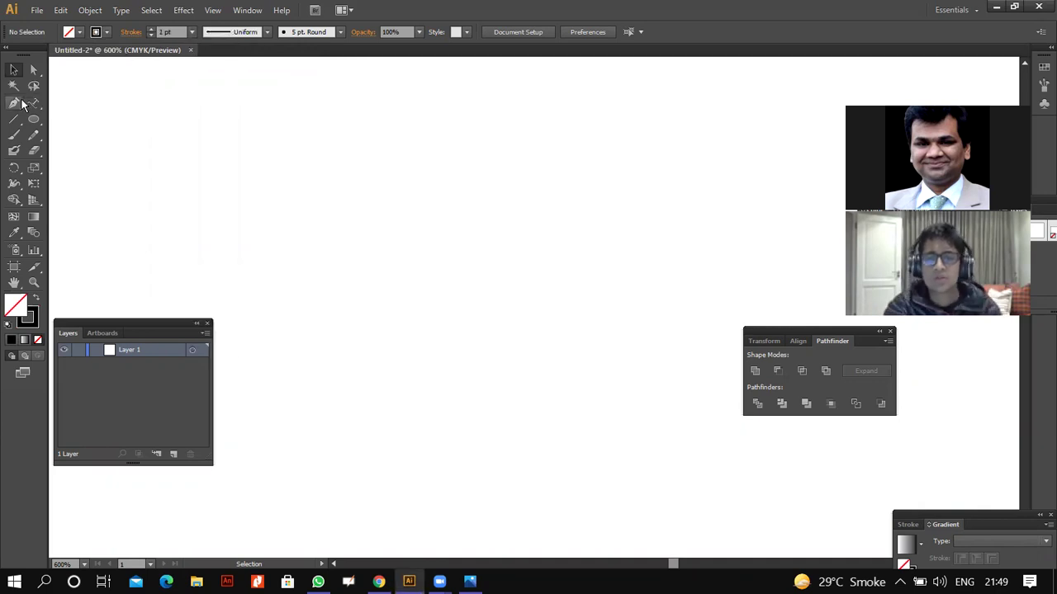
- Start a Pen tool path with a straight vertical segment about 46.5 px long, going downward from the upper canvas
click(14, 104)
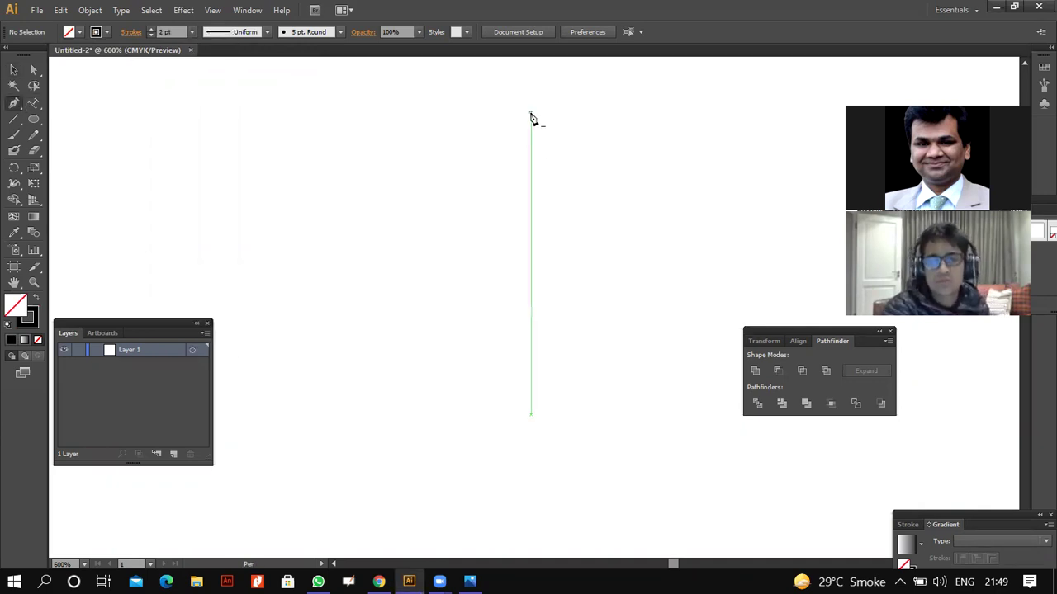
click(531, 113)
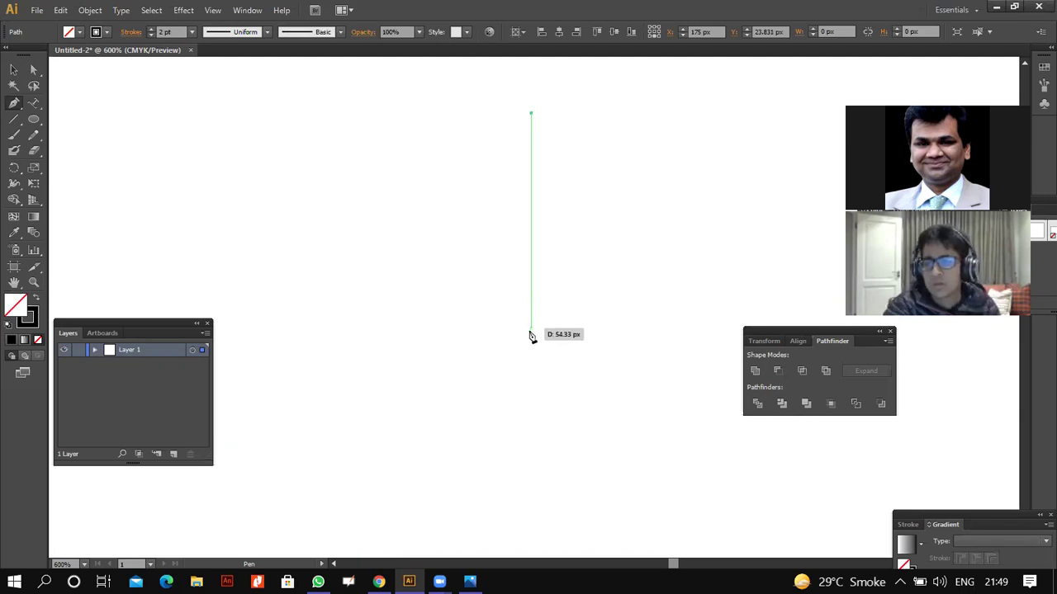
click(532, 299)
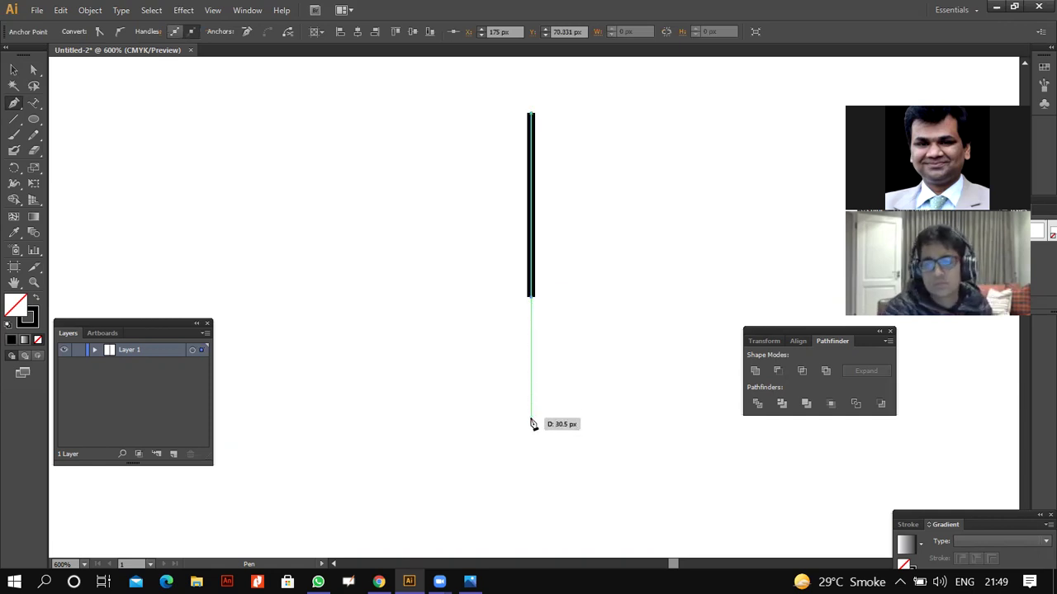
- Continue the path downward about 37 px with a curve bulging to the right, and remove the outgoing handle at its end anchor
drag(531, 443, 483, 519)
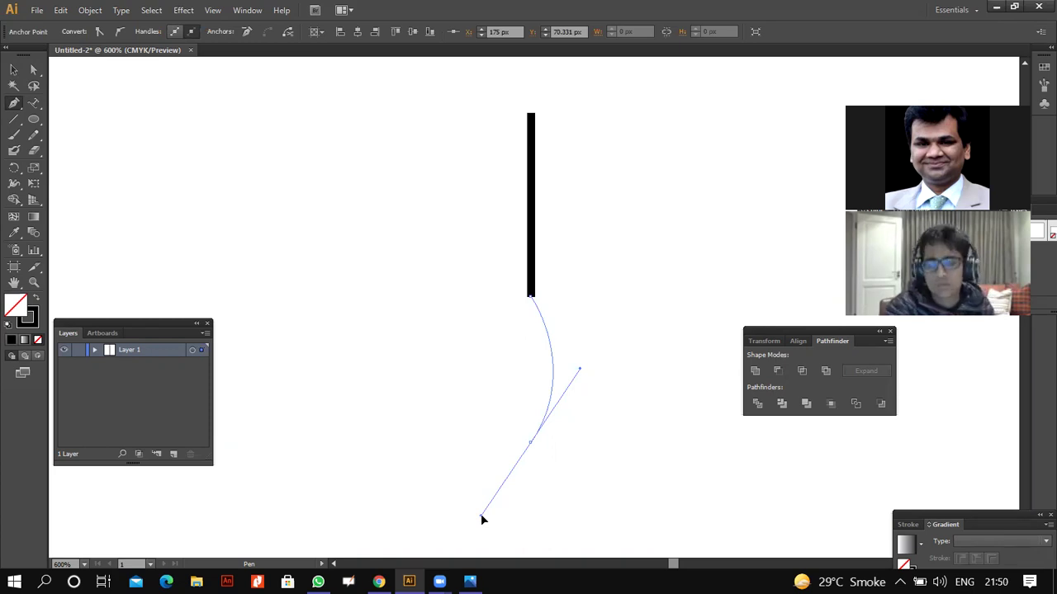
drag(483, 520, 481, 516)
click(530, 443)
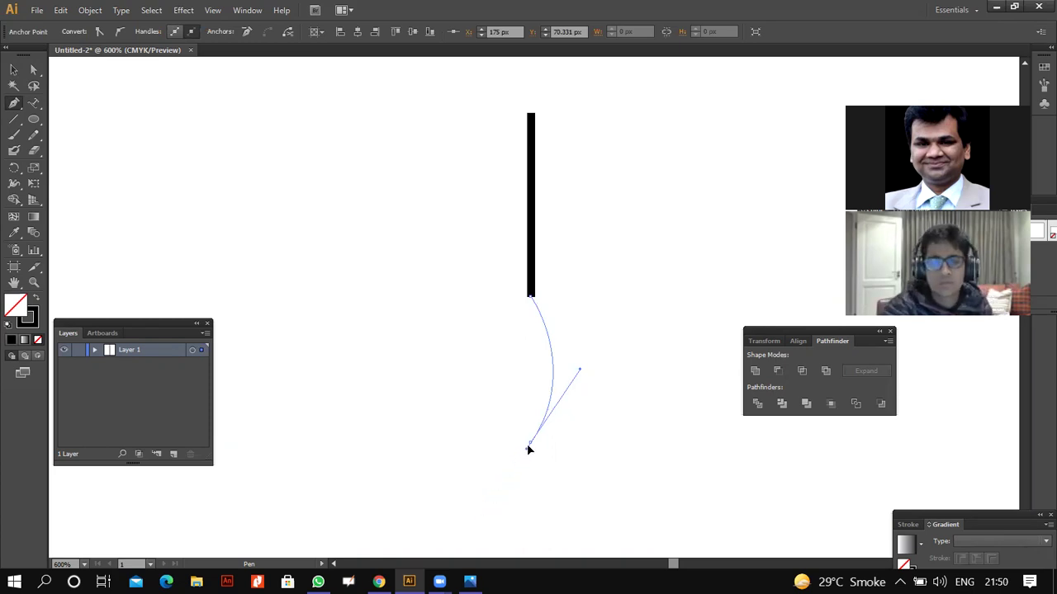
drag(530, 444, 443, 536)
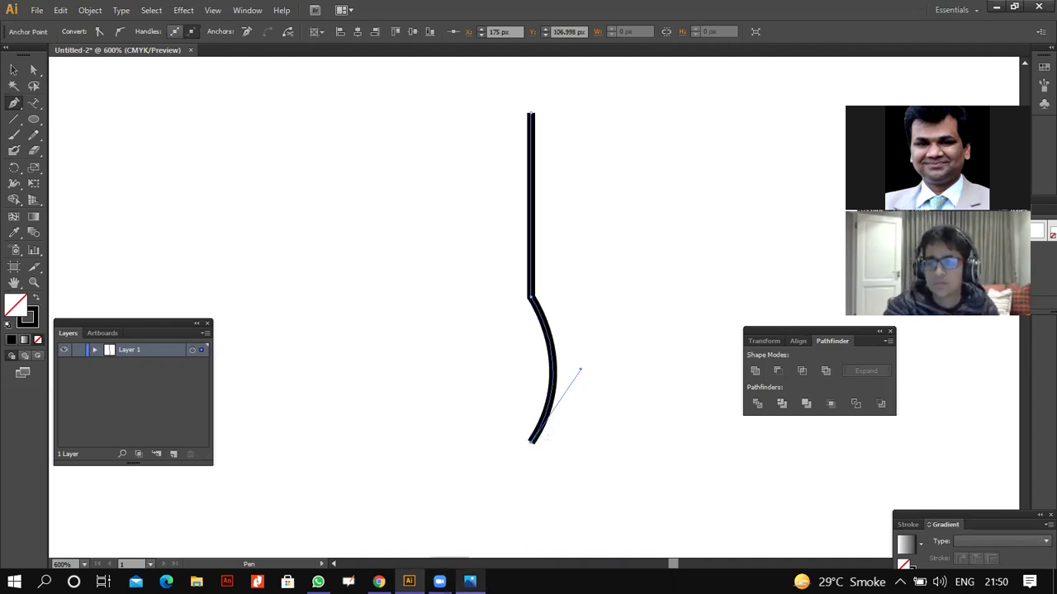
- Check the reference image and extend the path about 3.5 px straight down, followed by a diagonal up to the right at about X 233, Y 67 px
click(470, 582)
click(470, 581)
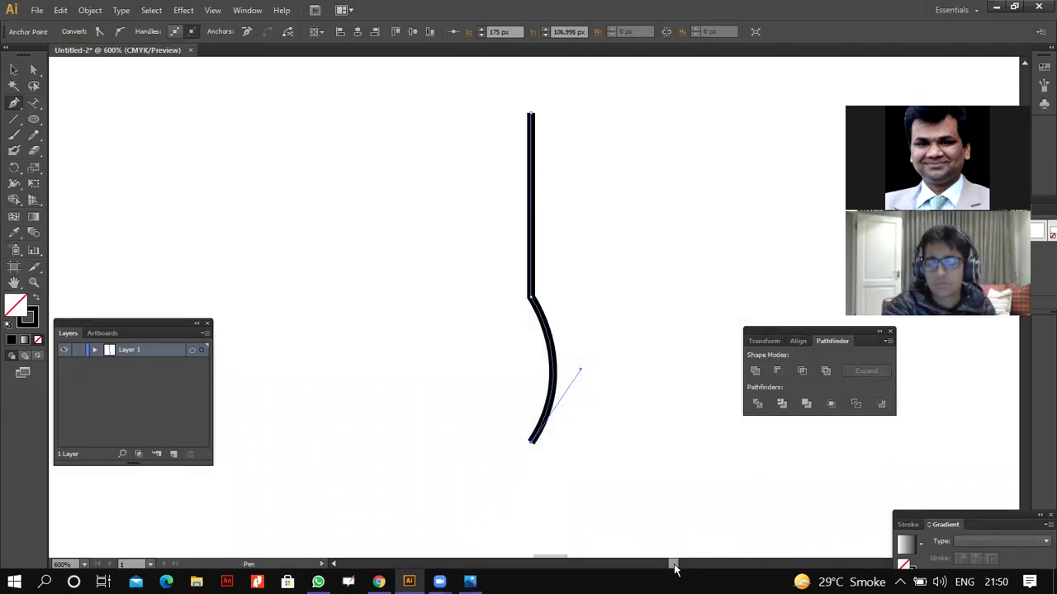
scroll(678, 568, right, 3)
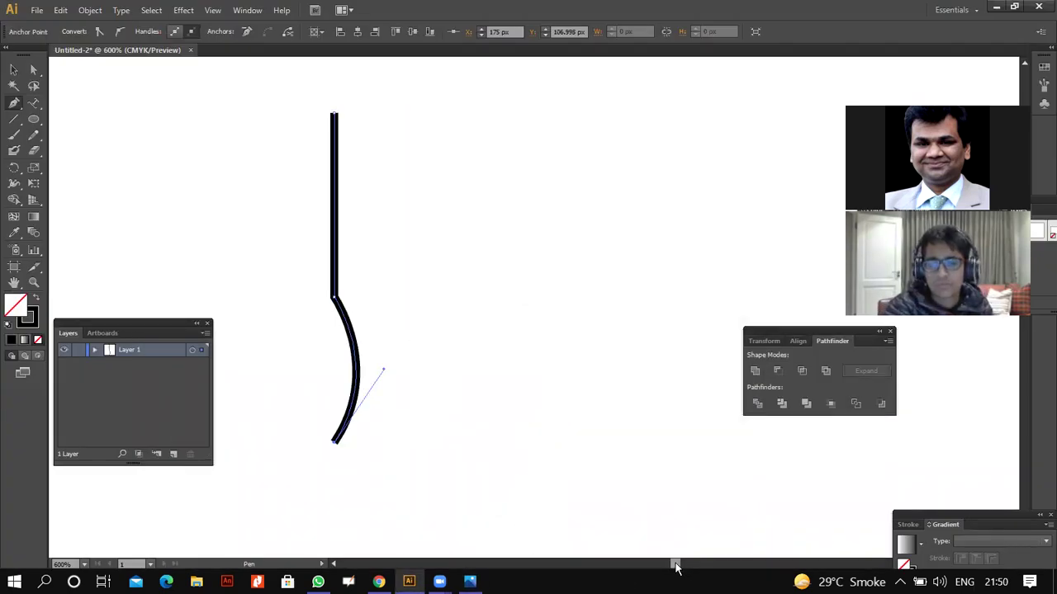
click(336, 459)
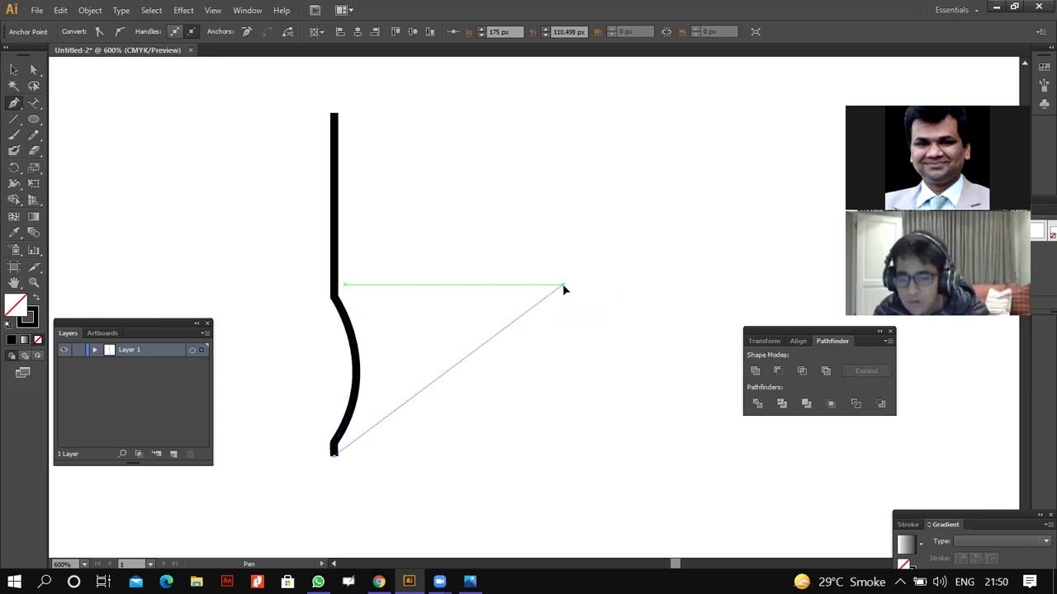
click(562, 285)
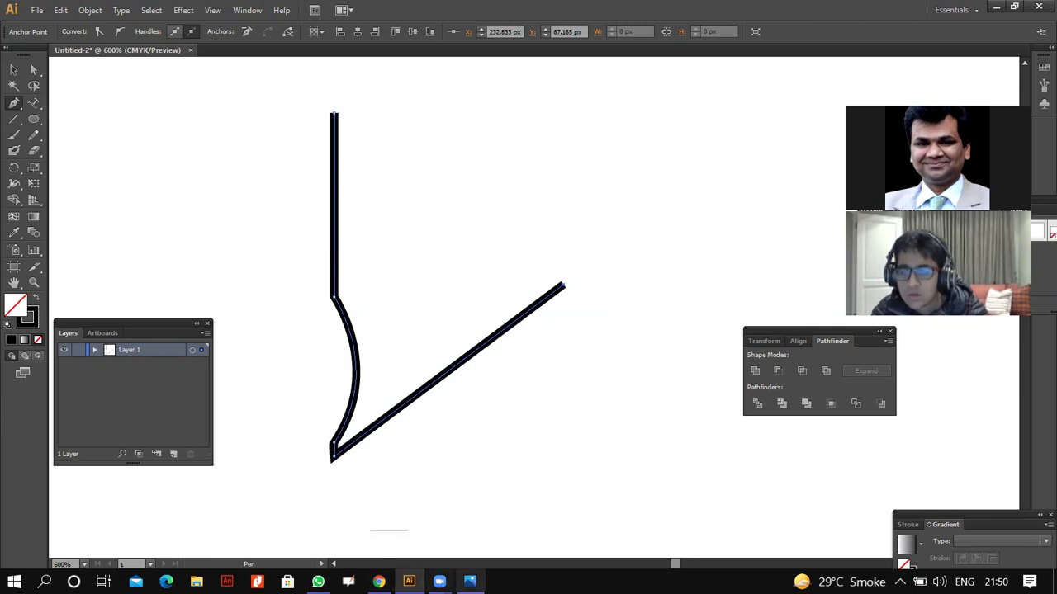
- Add a perfectly horizontal segment about 38 px long from the outer tip back towards the vertical line, and close the path at its uppermost anchor
click(470, 581)
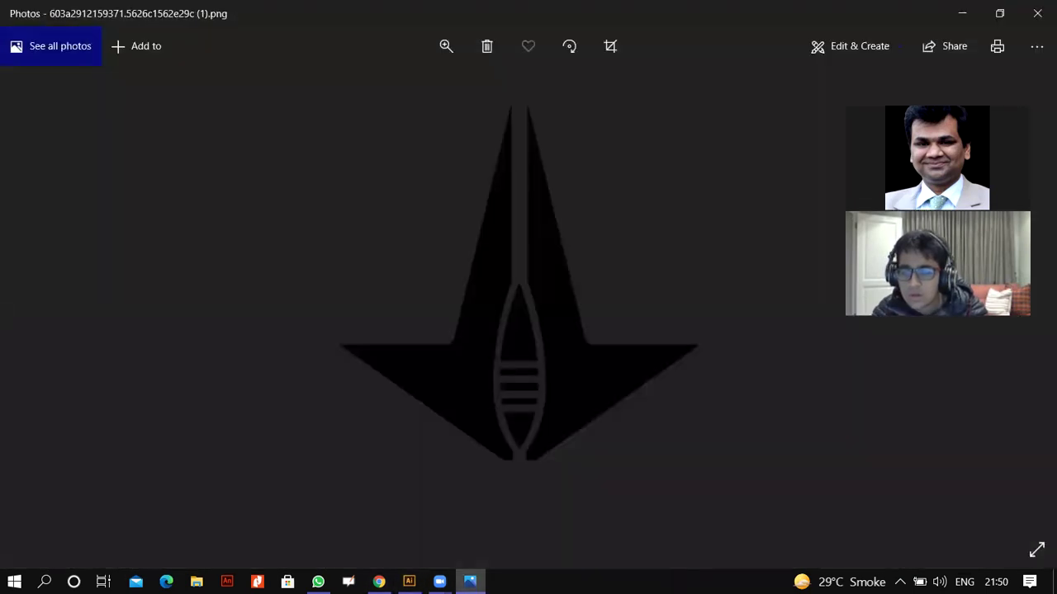
key(alt+Tab)
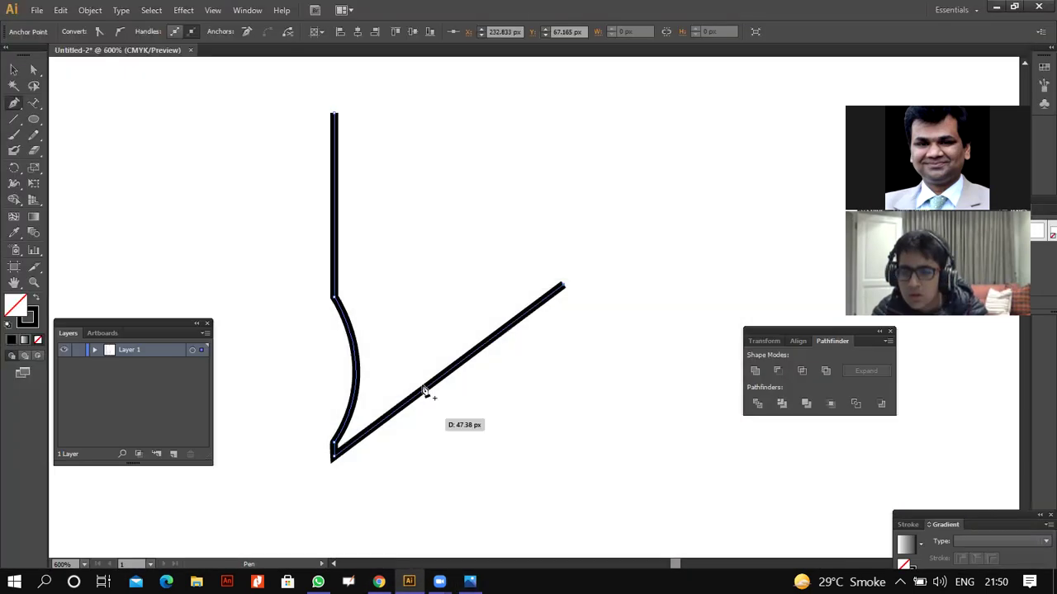
click(413, 281)
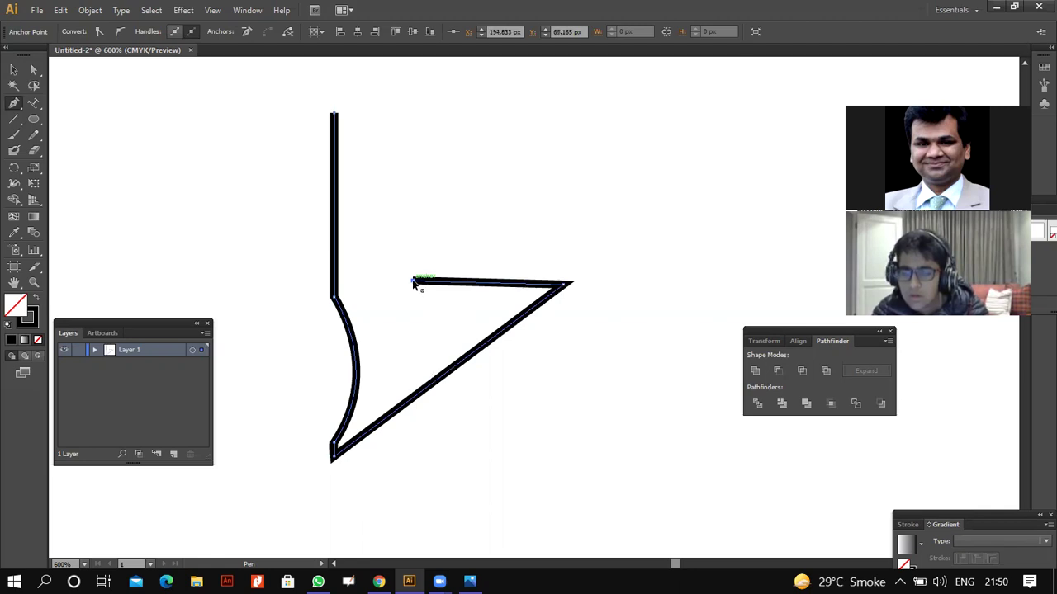
key(ctrl+z)
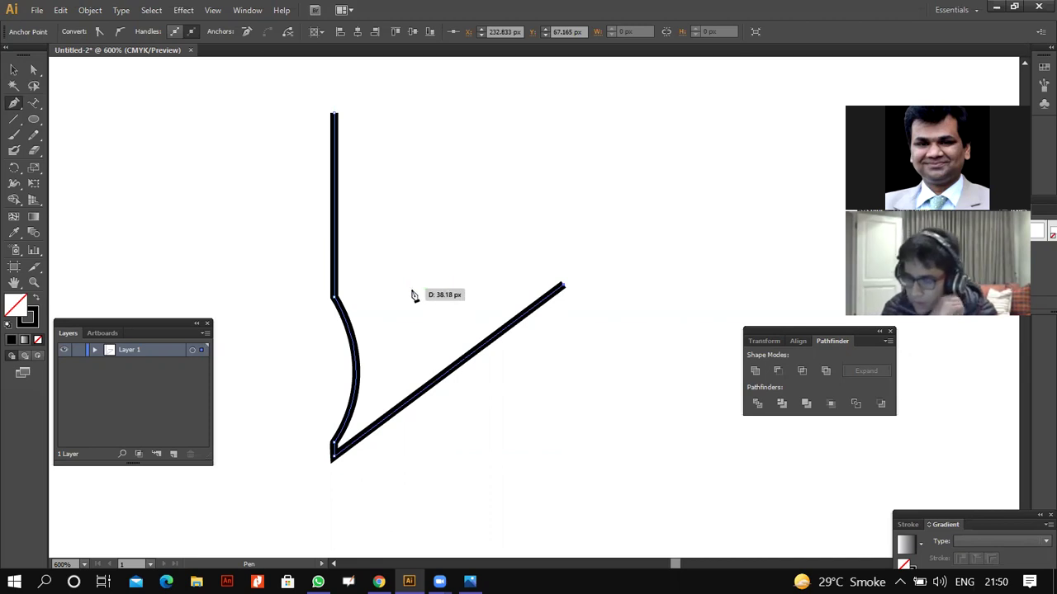
ctrl+click(414, 289)
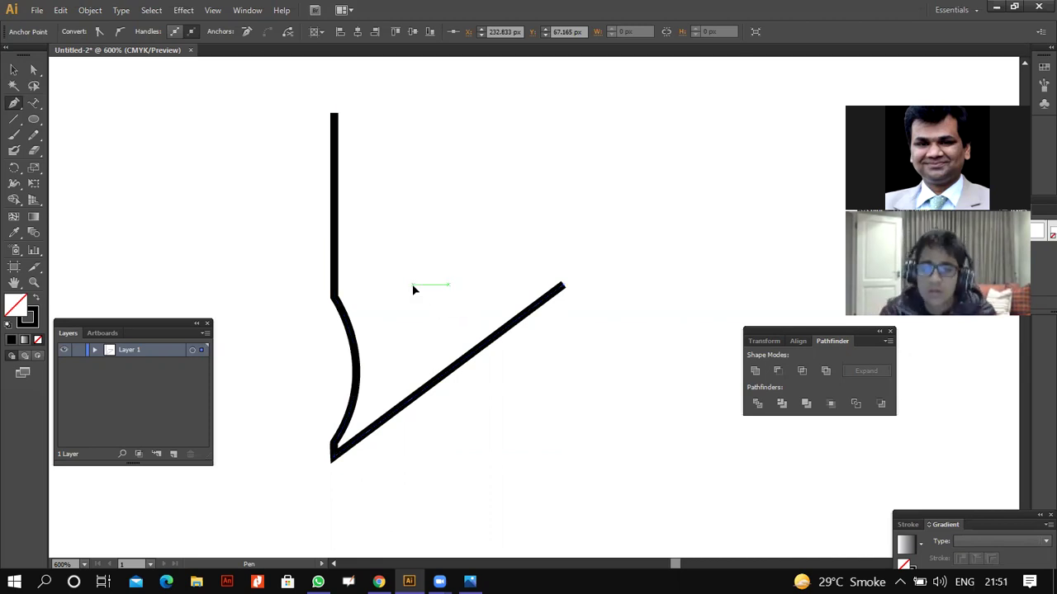
key(ctrl+shift+z)
click(334, 113)
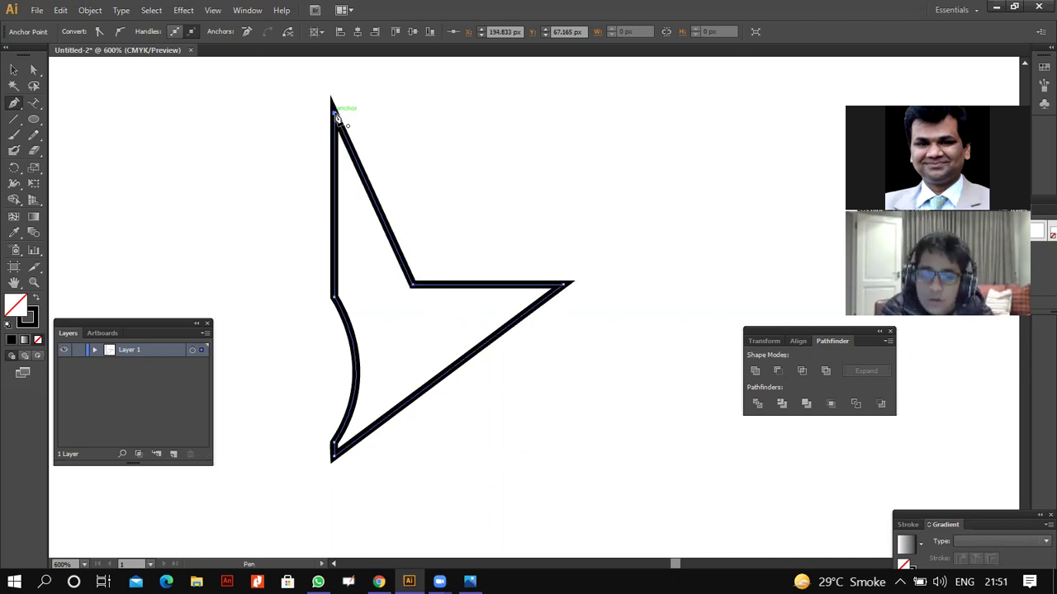
- Resize the closed half shape to about 42 px wide and 90 px high, and compare it with the reference image
click(13, 70)
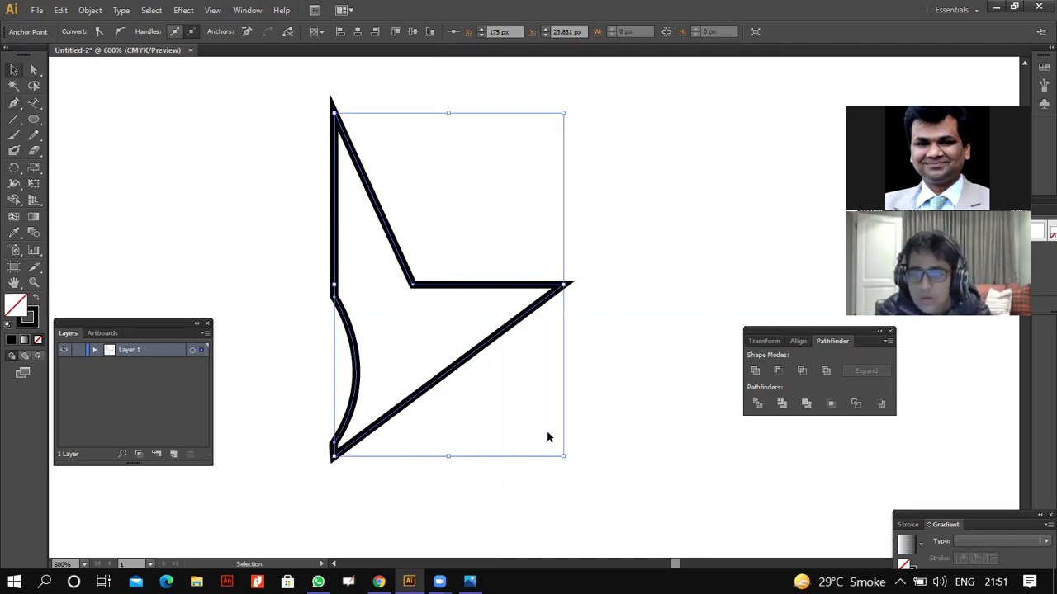
drag(553, 458, 499, 469)
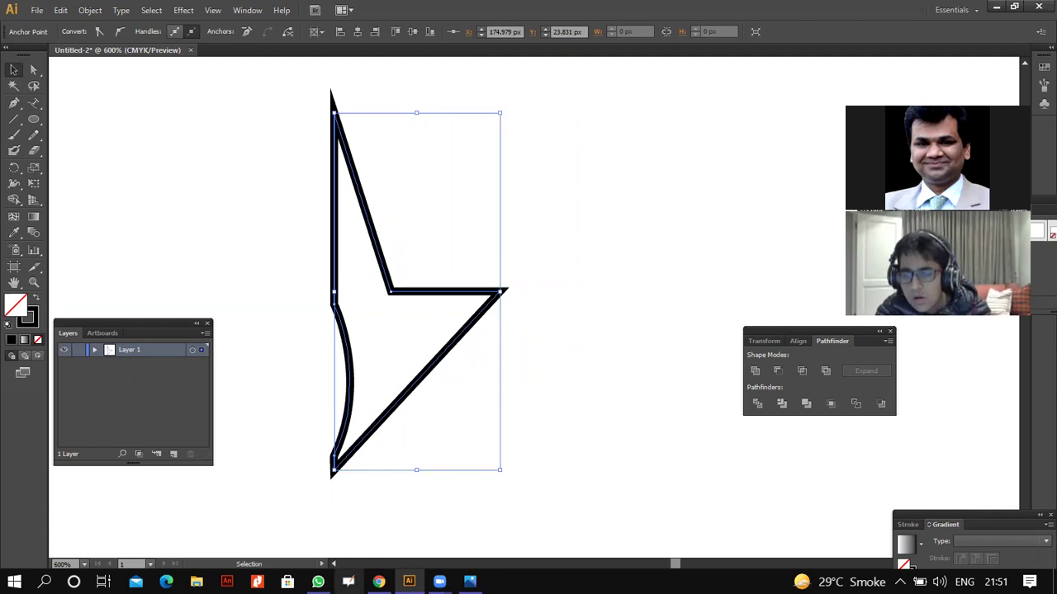
click(470, 582)
key(alt+Tab)
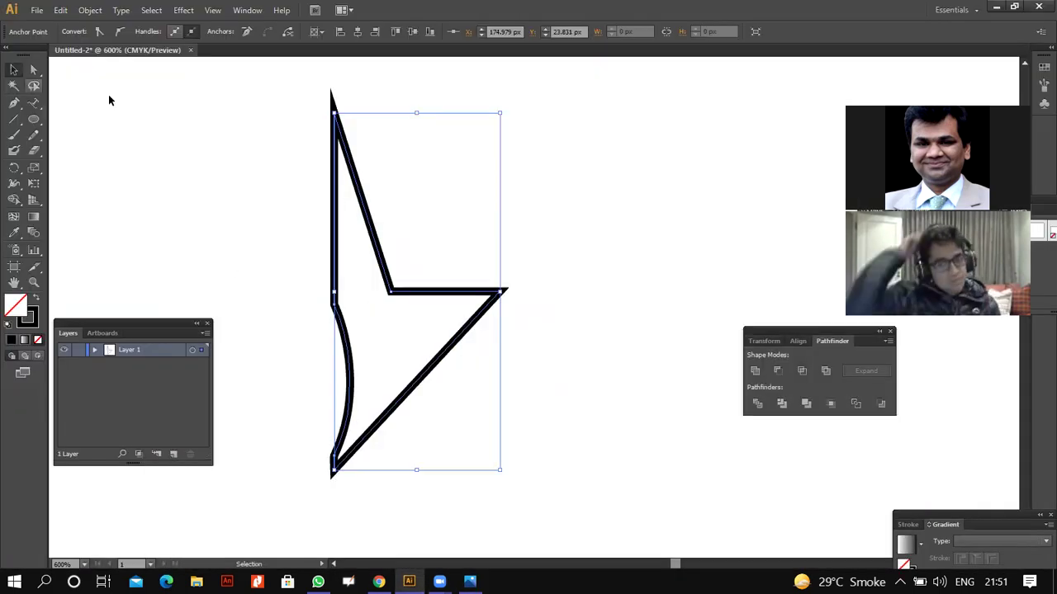
- Select the entire half shape and set its fill to black
click(102, 96)
key(v)
key(ctrl+a)
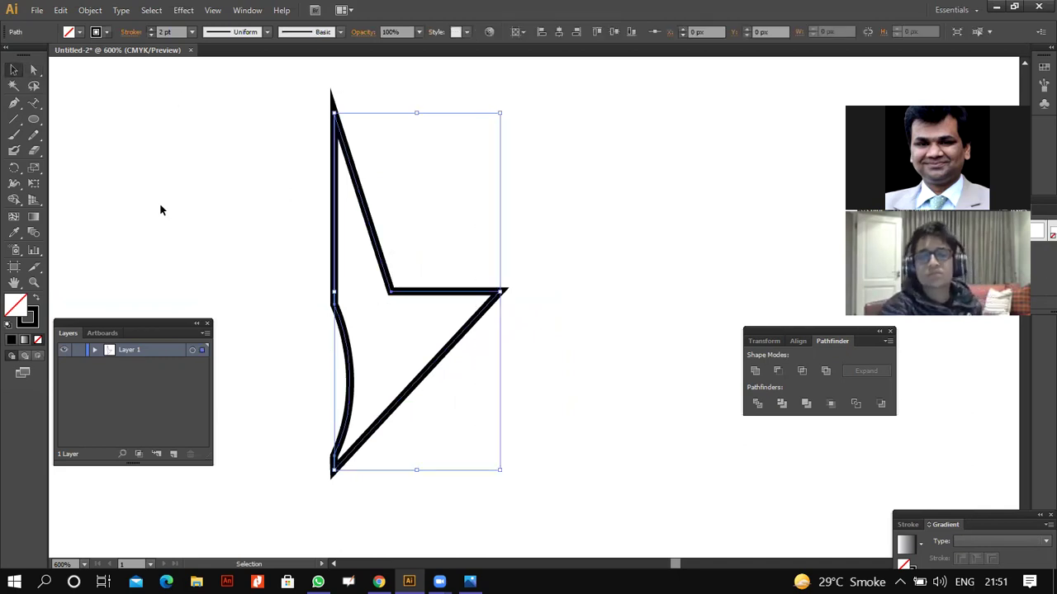
click(80, 32)
click(36, 54)
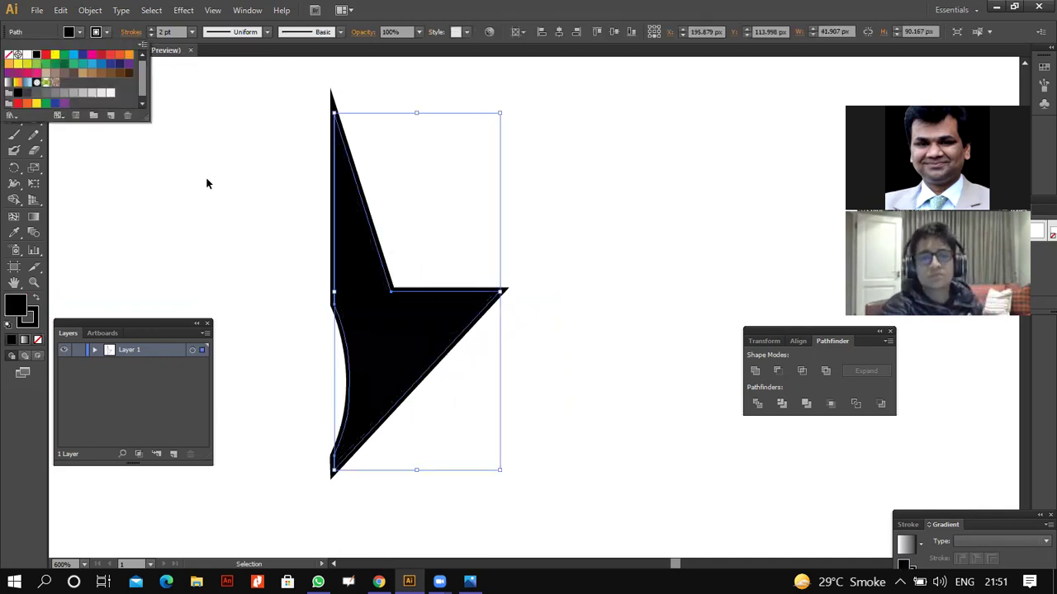
- Stretch the black half shape downward to about 108 px high and shift it about 18 px to the right
click(416, 336)
click(618, 460)
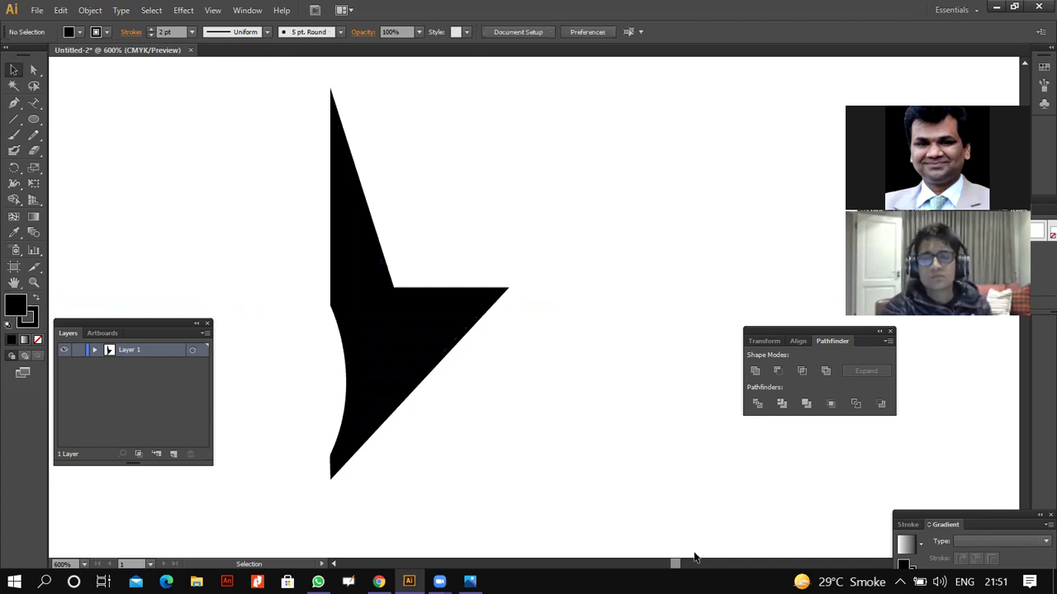
key(ctrl+minus)
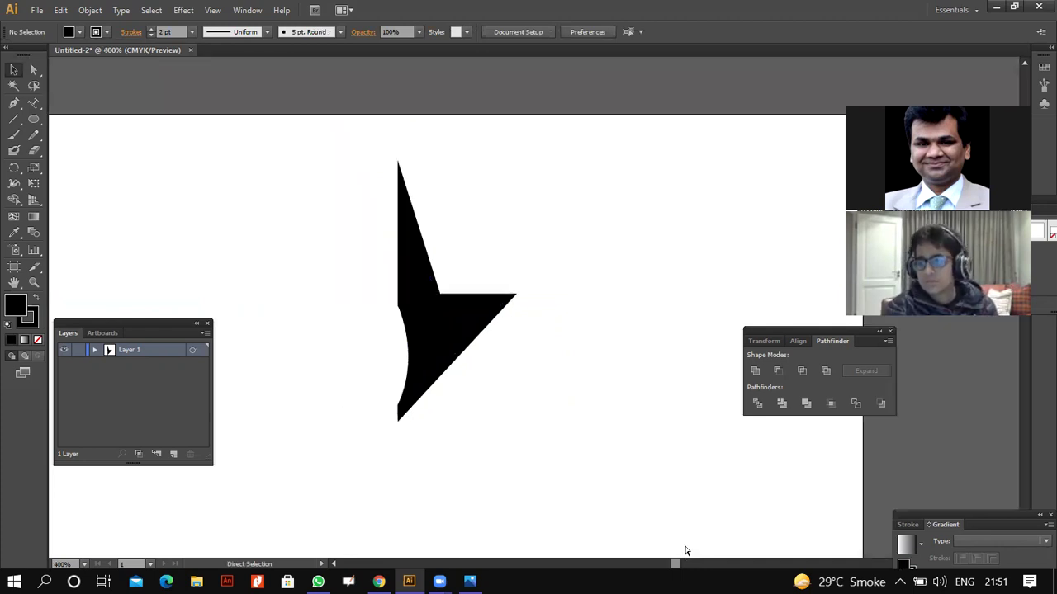
click(453, 346)
drag(455, 416, 451, 461)
drag(441, 371, 488, 364)
right_click(487, 364)
key(Escape)
- Duplicate the half shape and reflect the copy horizontally to make its mirrored counterpart
click(61, 10)
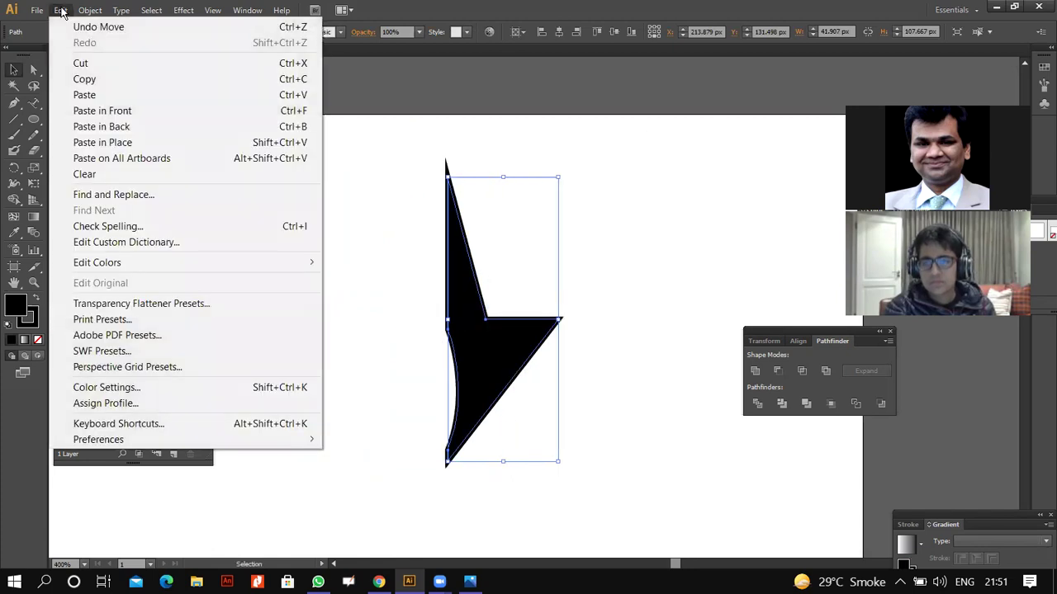
click(94, 81)
key(alt+e)
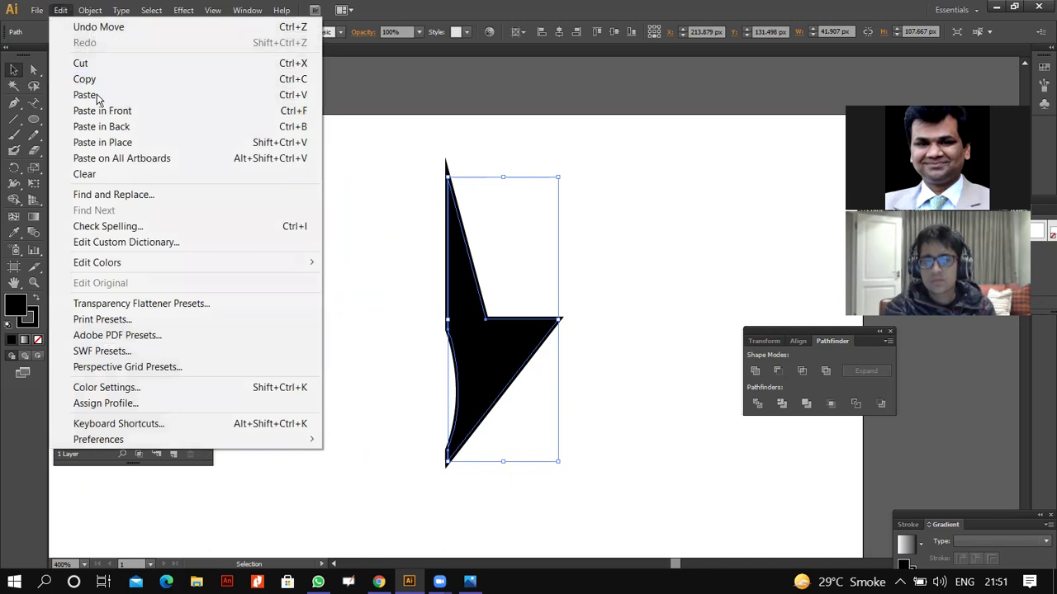
click(86, 94)
right_click(517, 356)
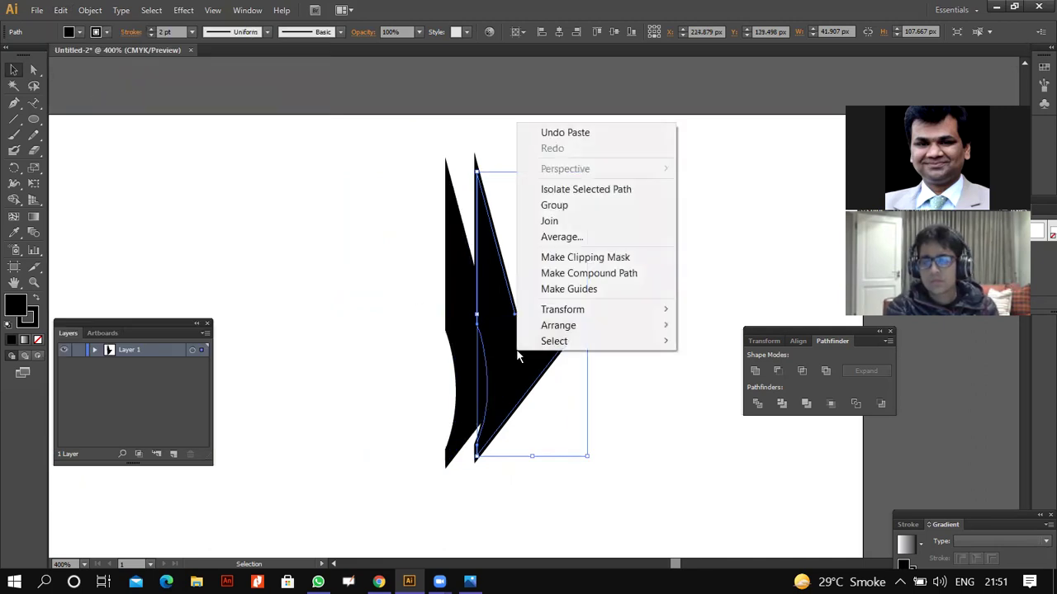
mouse_move(568, 319)
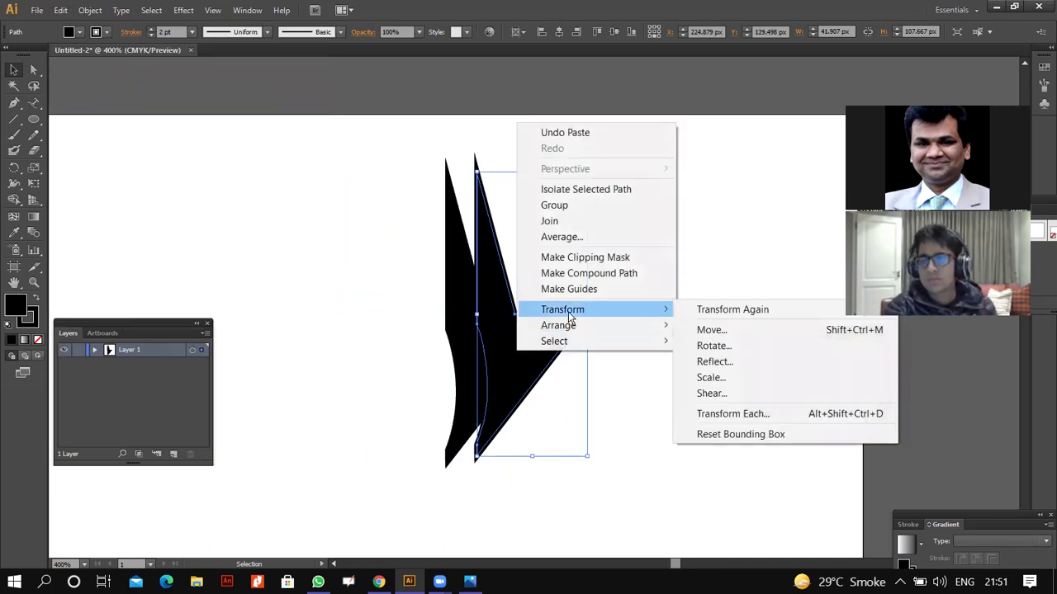
click(698, 364)
click(535, 382)
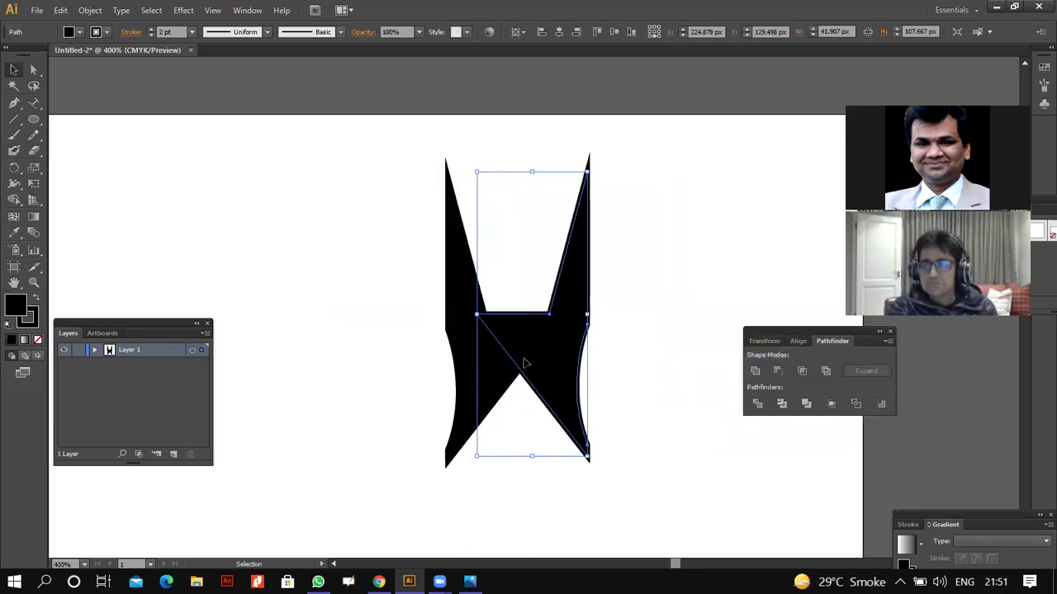
- Move the mirrored copy to the left of the original, level with it and leaving only a narrow central gap
drag(545, 356, 371, 351)
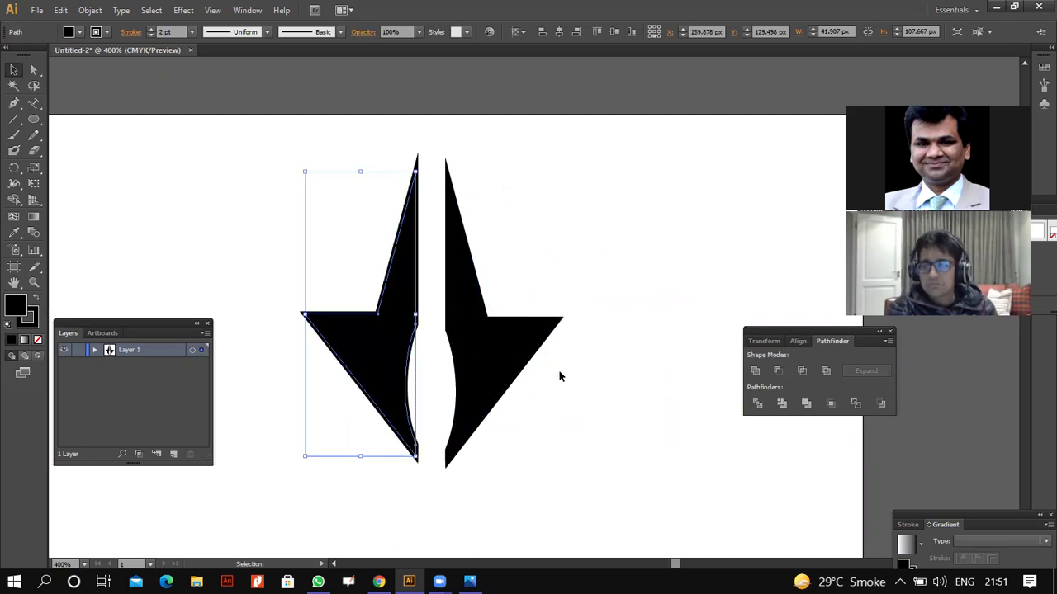
key(Down)
key(Down)
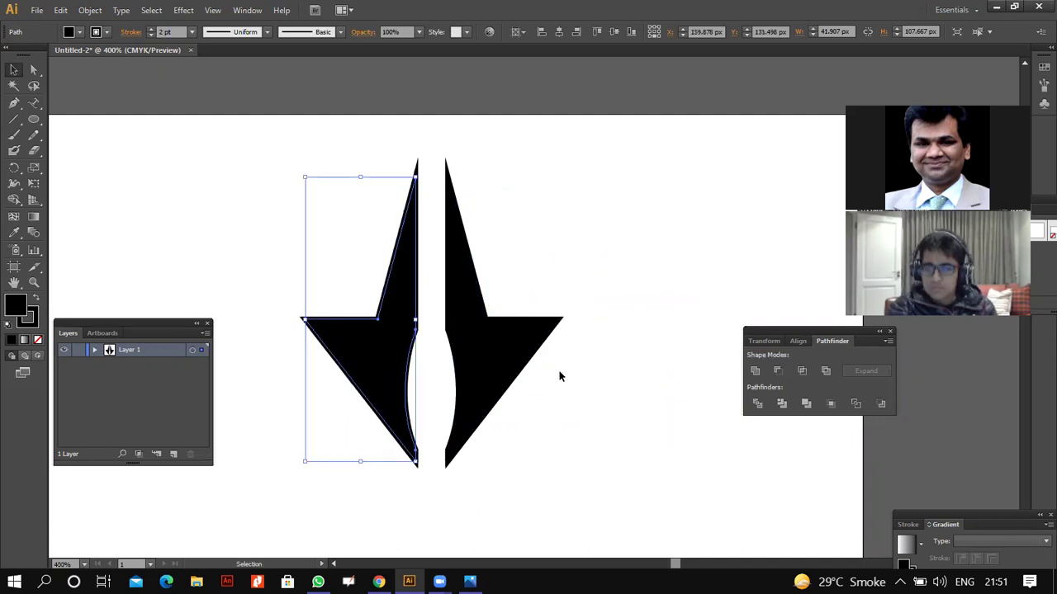
key(Right)
key(Right)
key(Right)
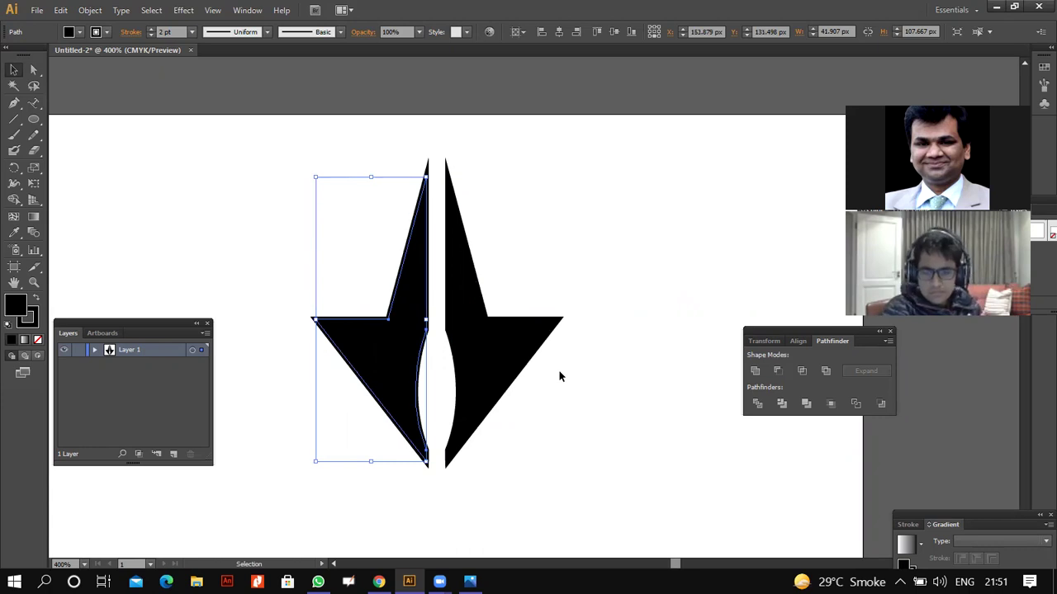
key(Right)
key(Right)
key(Right)
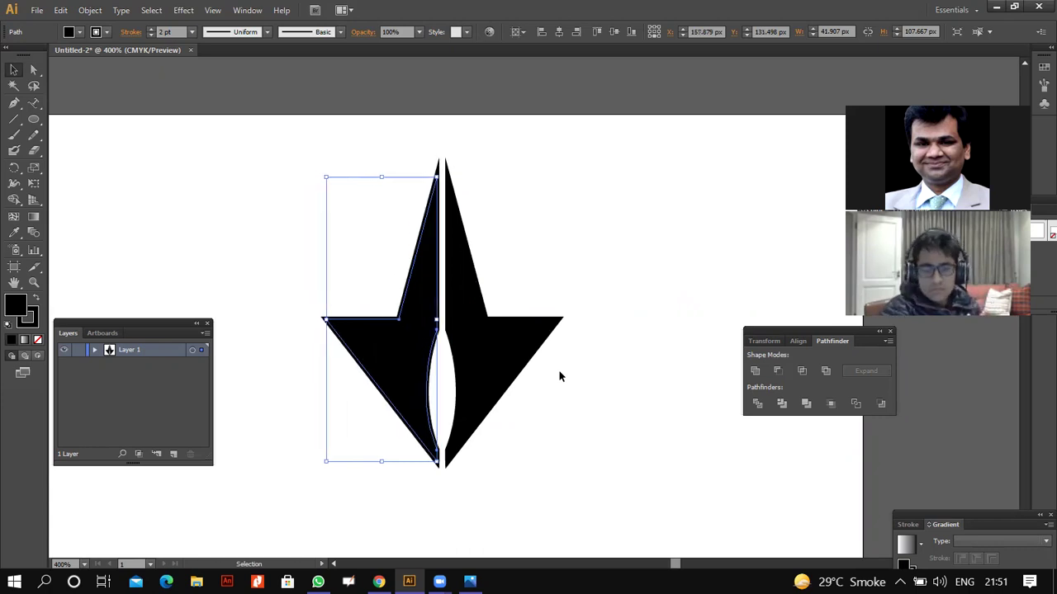
- Compare the central gap with the reference image and widen it by moving the mirrored half 2 px left
click(470, 581)
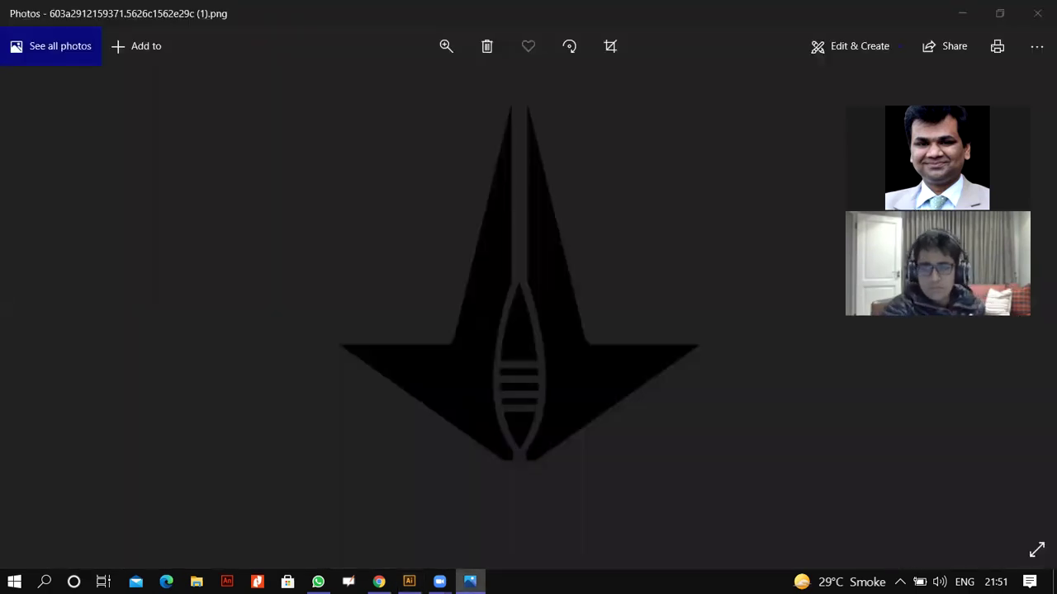
click(470, 581)
key(Left)
key(Left)
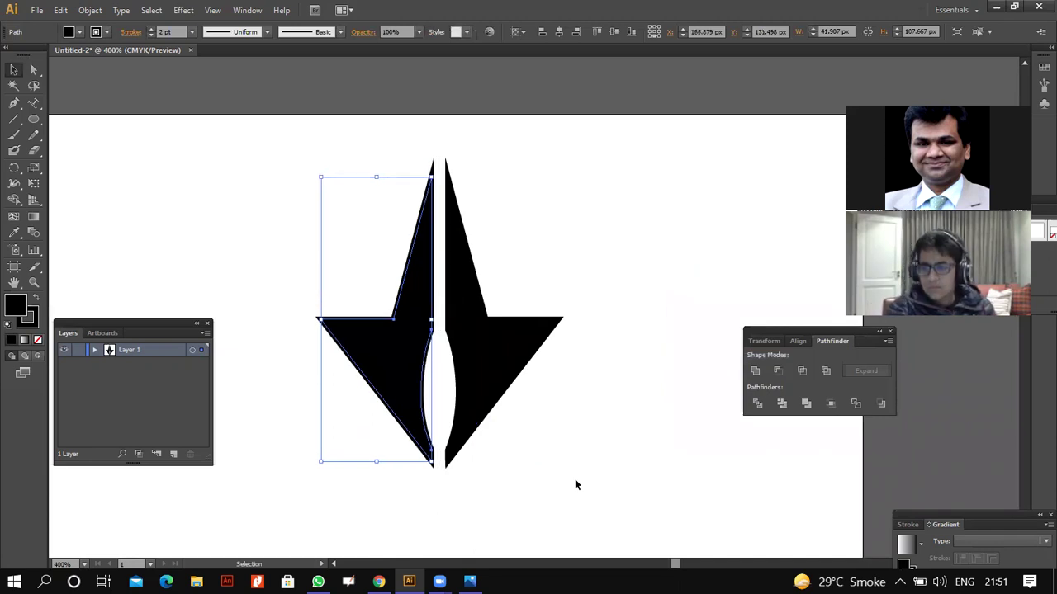
click(575, 484)
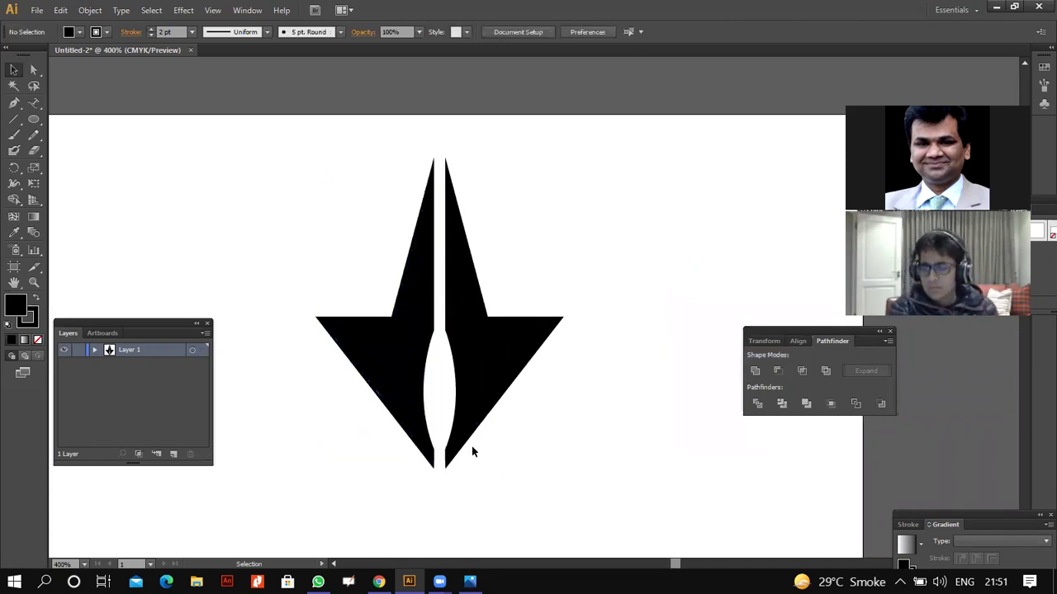
- Draw a tall black ellipse about 20 px wide and 95 px high right of the arrow, checking it against the reference image
click(470, 581)
click(470, 581)
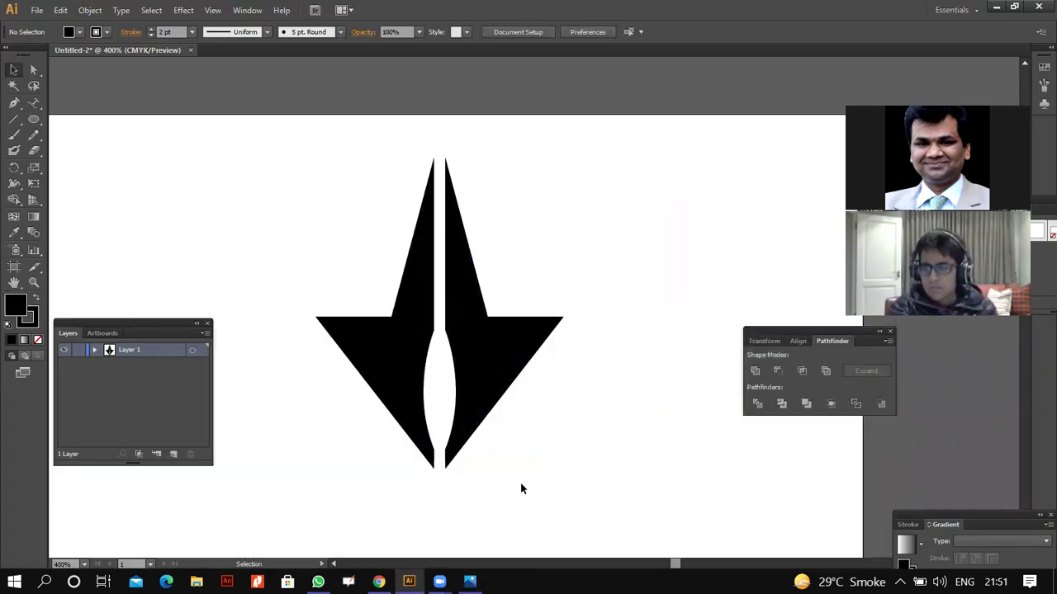
click(36, 116)
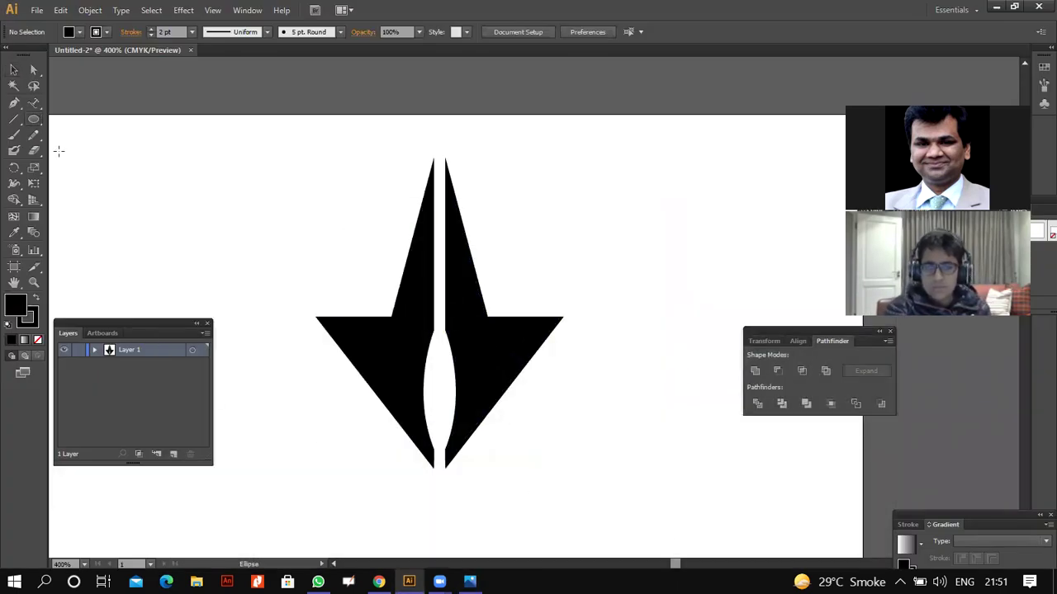
click(676, 566)
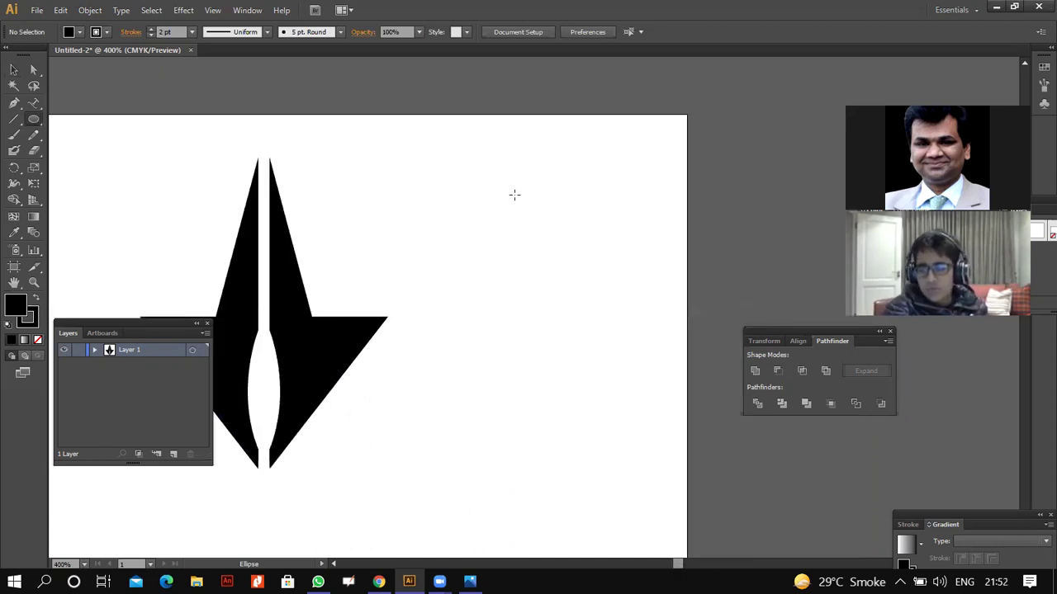
drag(512, 180, 564, 431)
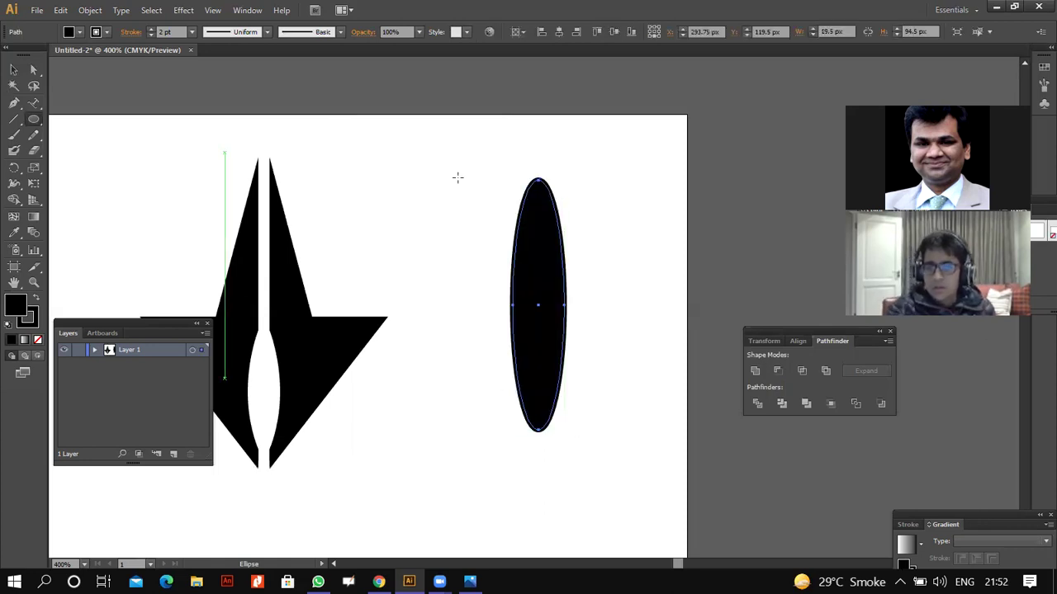
click(469, 581)
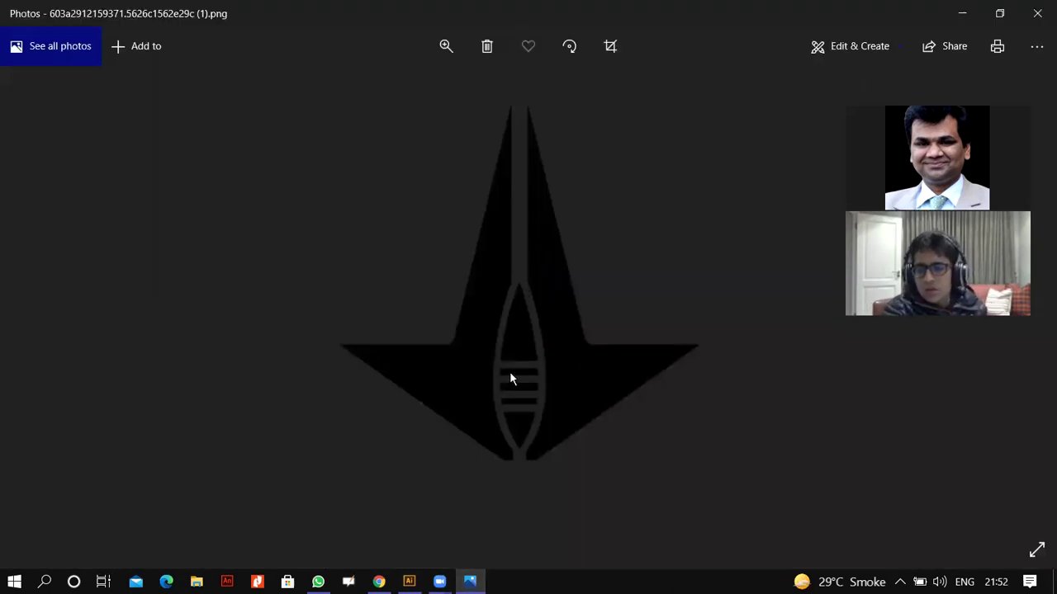
click(470, 581)
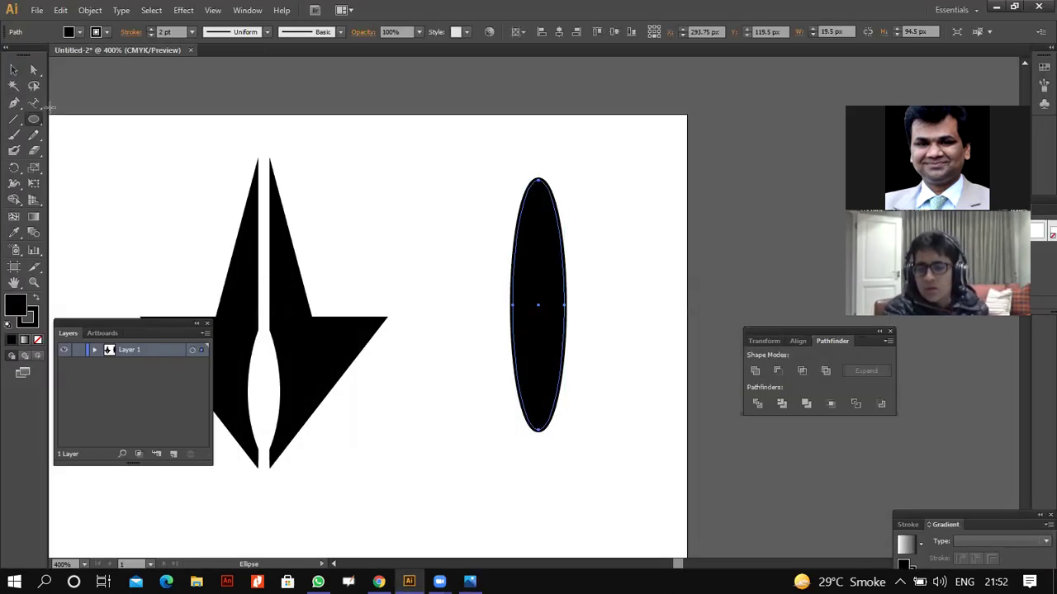
- Try filling the ellipse with CMYK Green, and undo the fill
drag(39, 119, 79, 115)
click(69, 31)
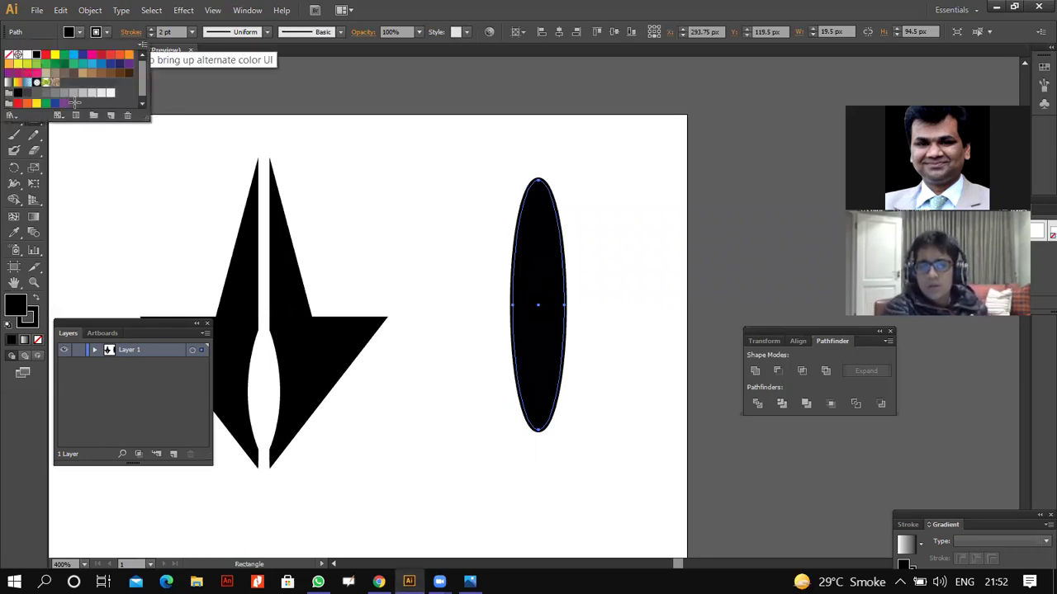
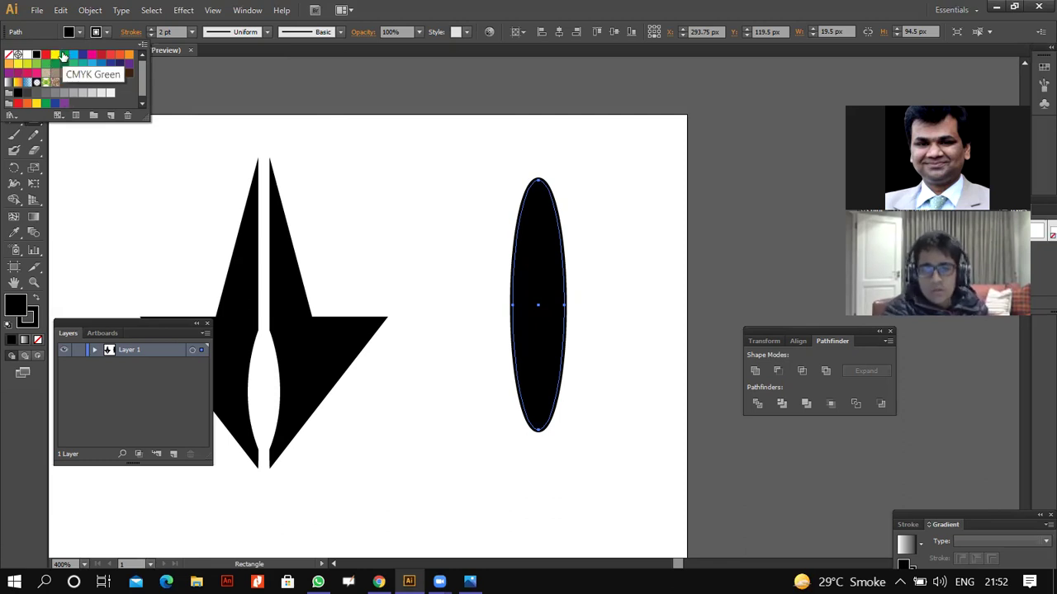
click(63, 56)
click(355, 177)
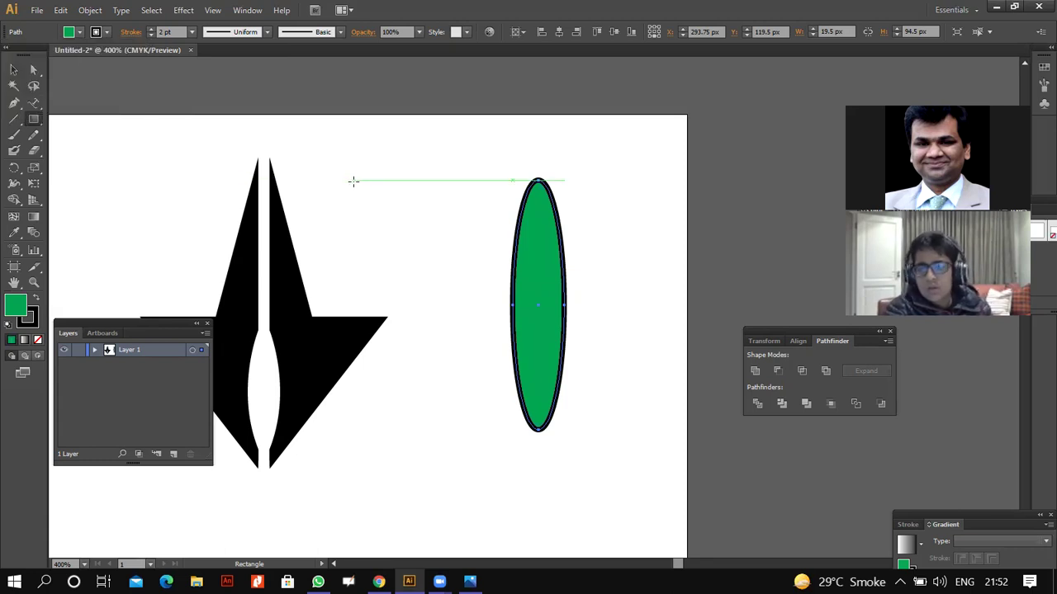
key(ctrl+z)
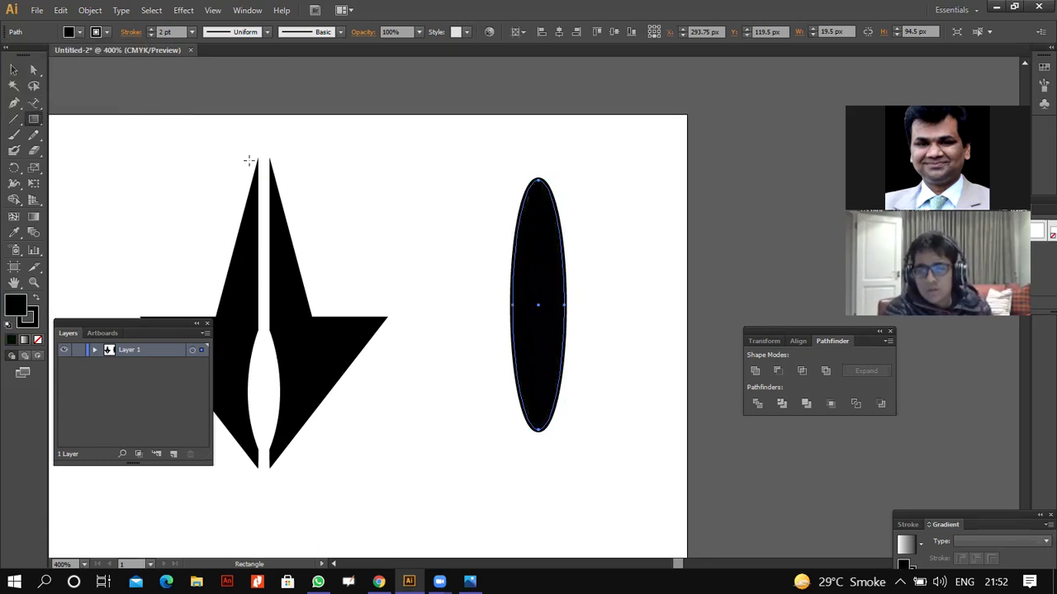
- Draw a rectangle about 19 px wide and 108 px high right of the ellipse and fill it with CMYK Green
mouse_move(596, 176)
mouse_down()
mouse_move(618, 193)
mouse_move(650, 463)
mouse_up()
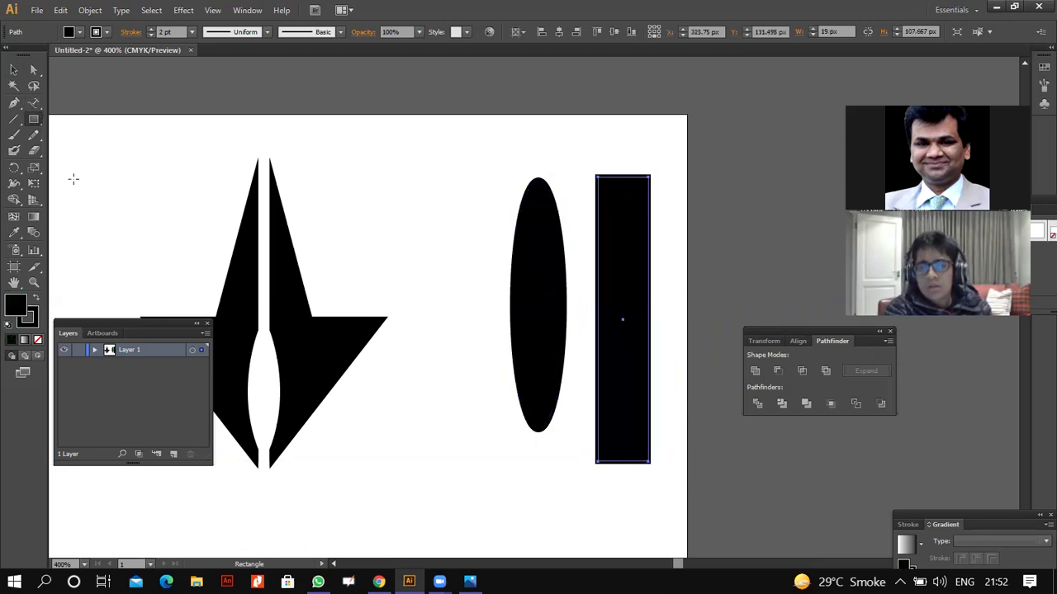
click(14, 70)
click(70, 32)
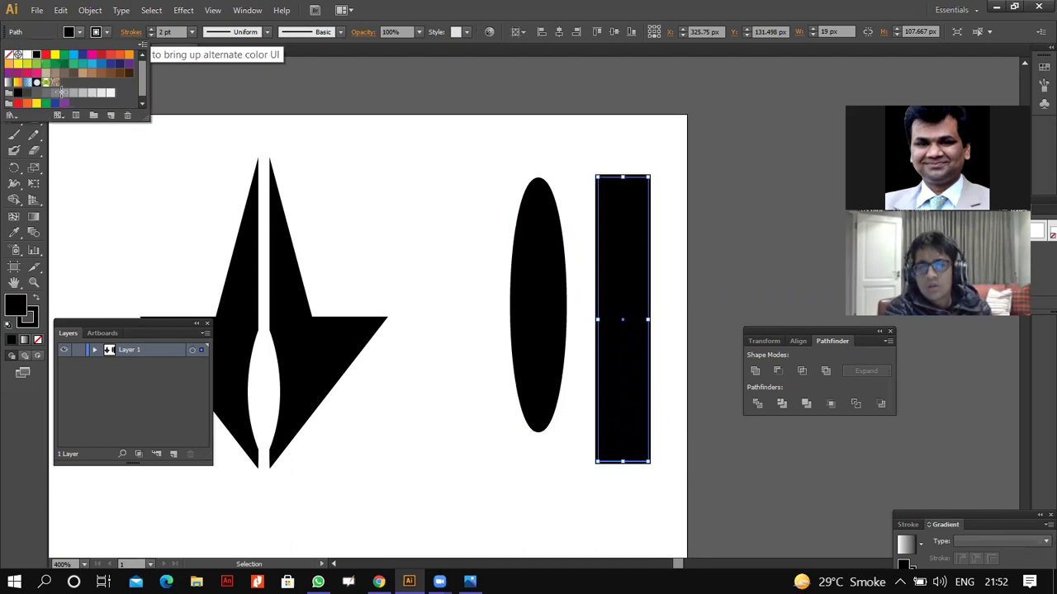
click(64, 54)
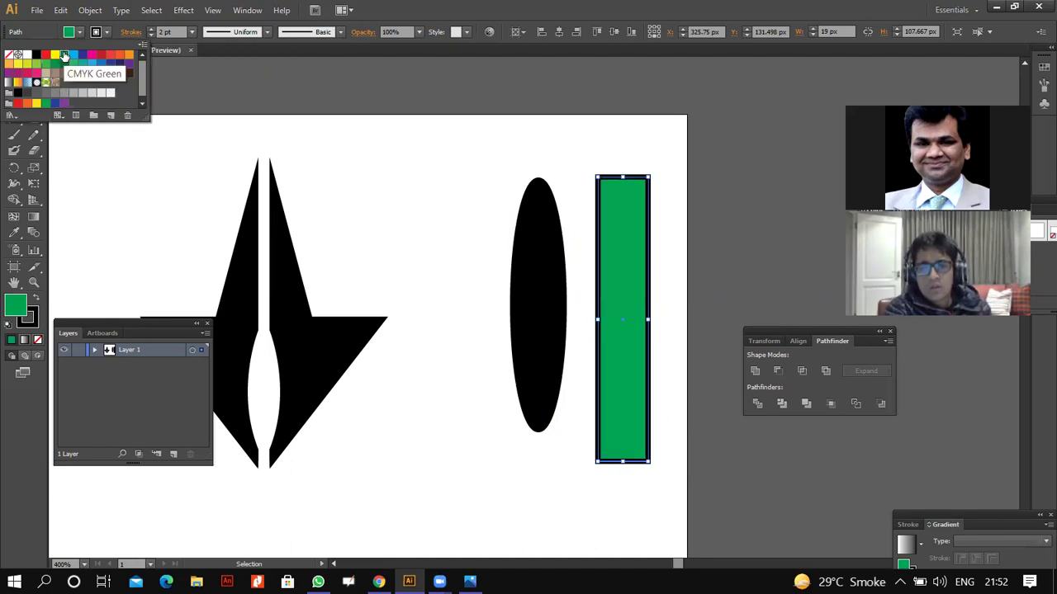
click(488, 252)
- Move the green rectangle over the right half of the ellipse, with its left edge on the ellipse's vertical centre line
drag(626, 210, 562, 199)
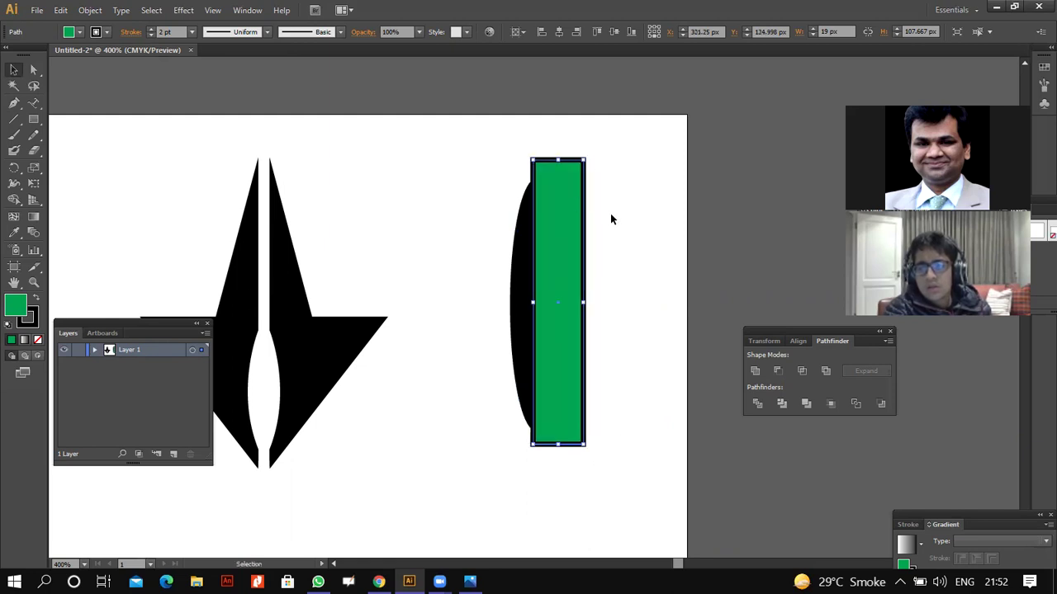
click(610, 219)
drag(448, 185, 512, 268)
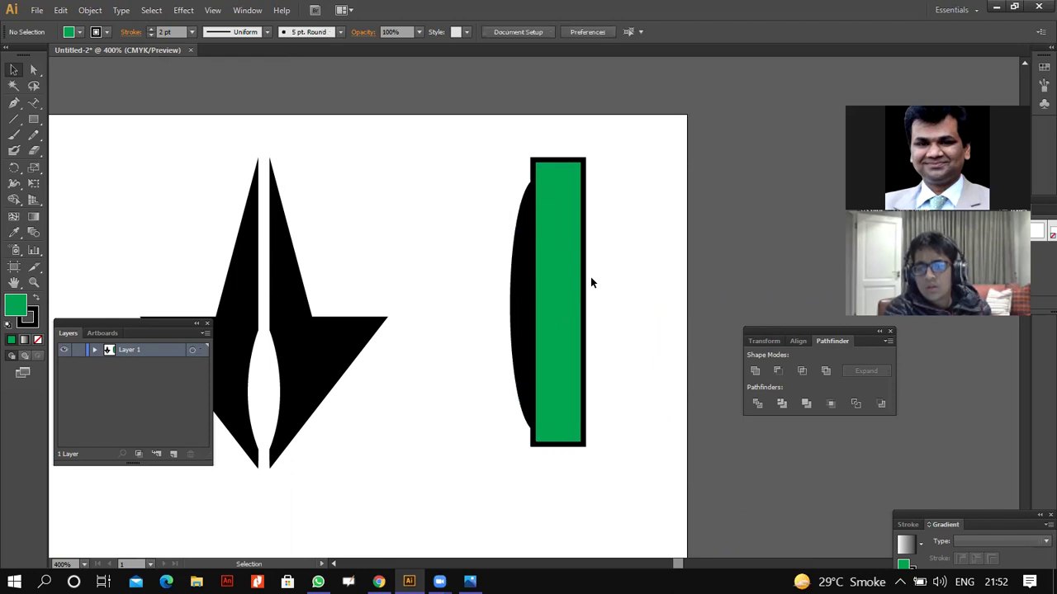
click(569, 276)
click(520, 320)
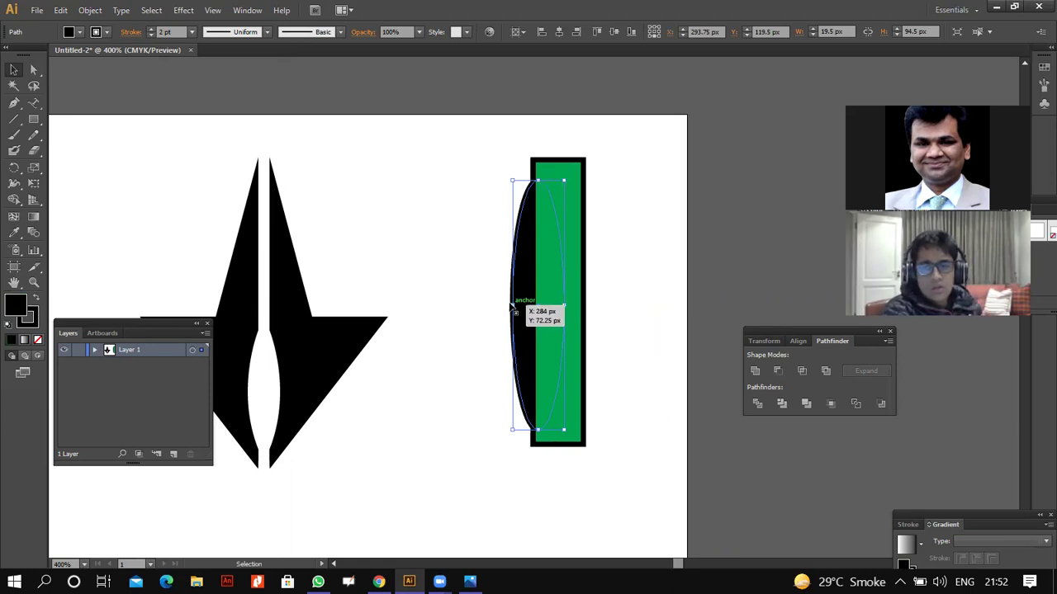
click(569, 321)
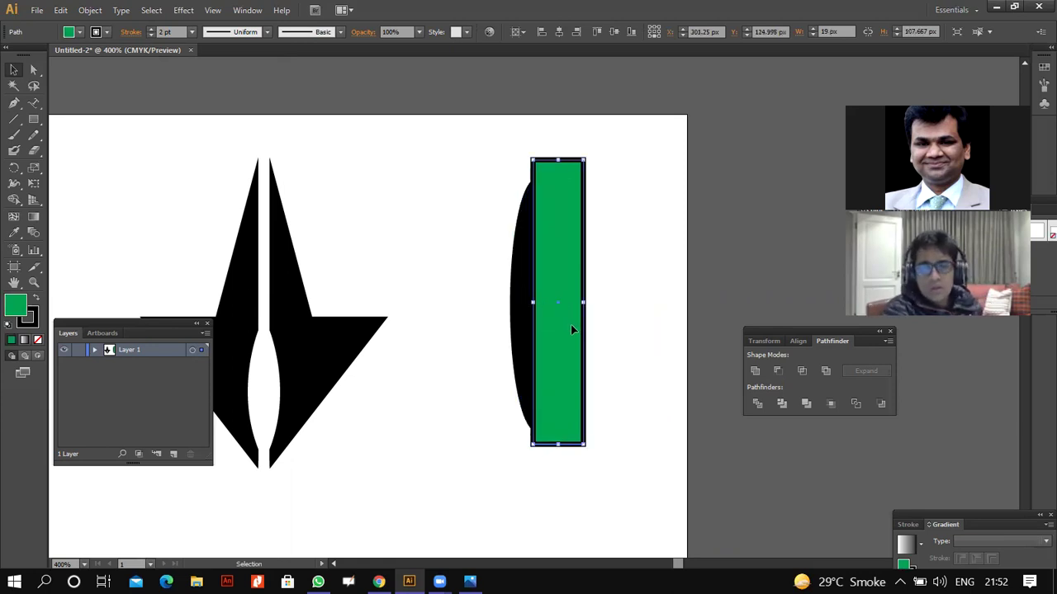
key(Right)
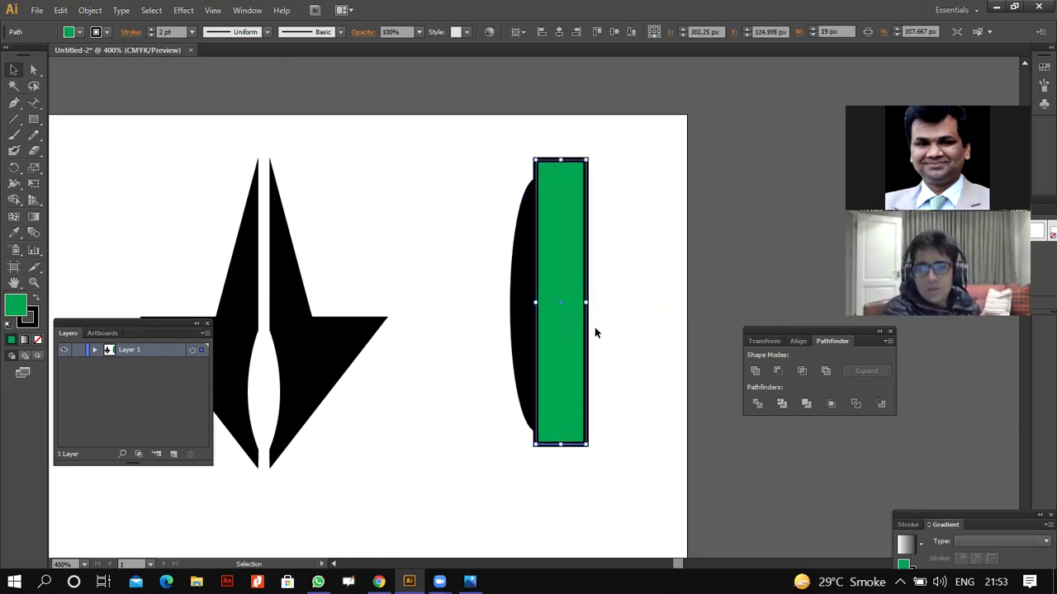
- Subtract the green rectangle from the ellipse with Minus Front, keeping only the ellipse's left half
click(651, 322)
click(568, 263)
shift+click(524, 290)
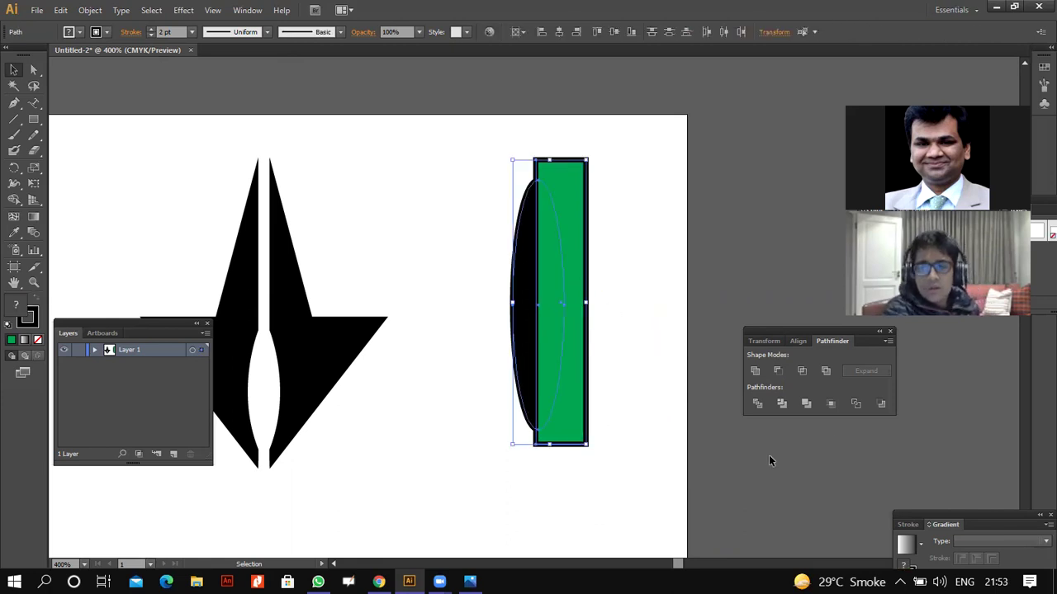
click(780, 371)
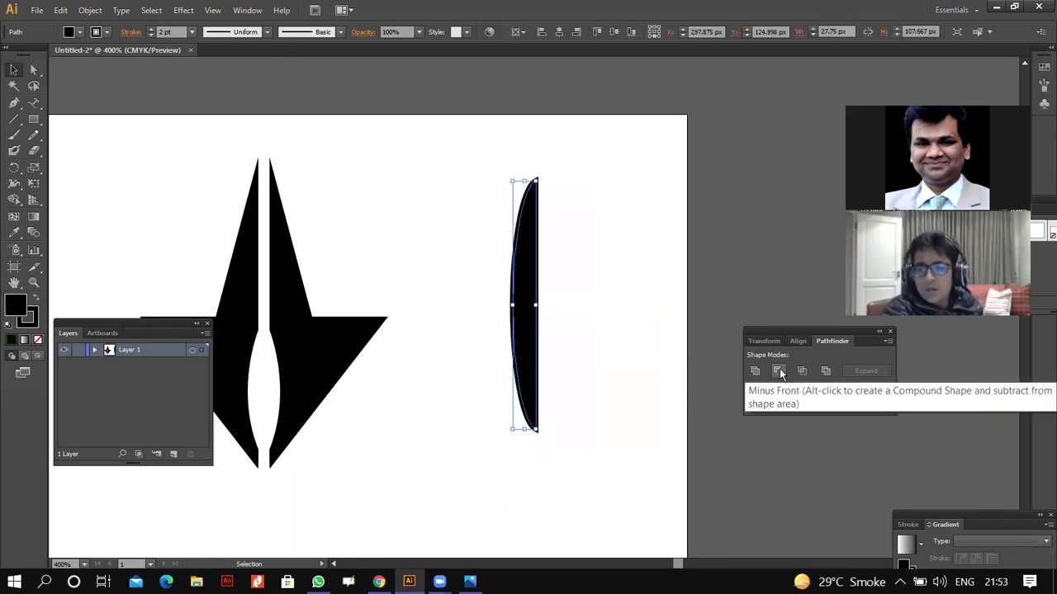
click(589, 335)
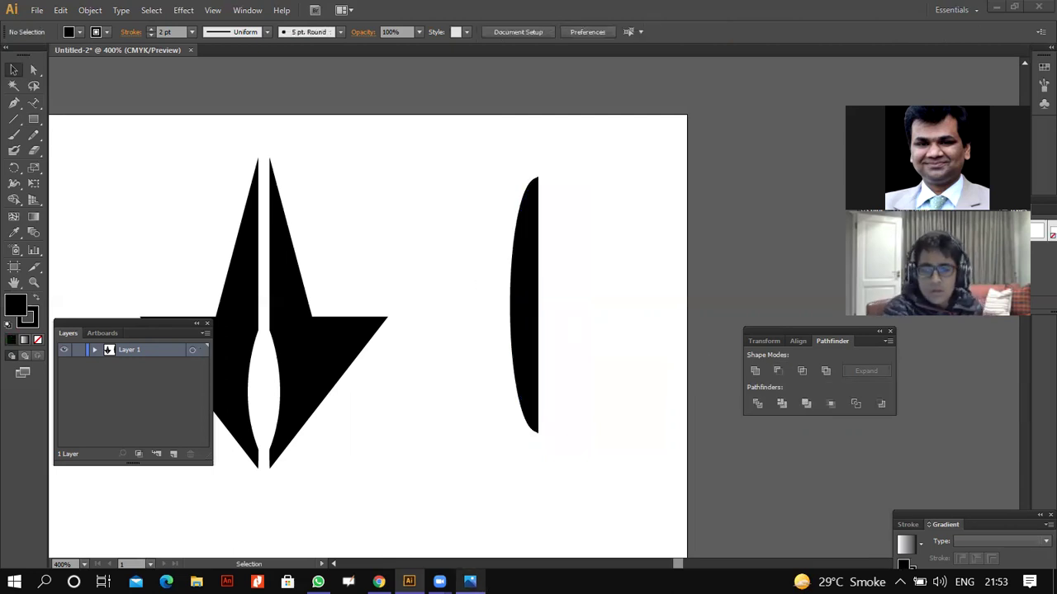
- Check the reference image in Photos and widen the half ellipse outward on its curved side to about 12.75 px
click(469, 581)
key(alt+Tab)
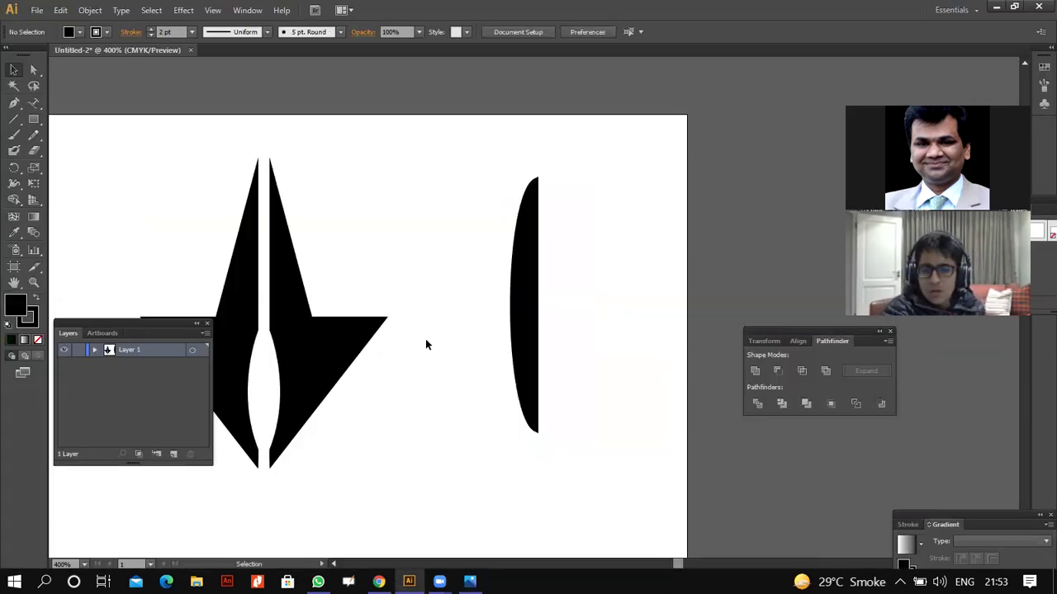
click(471, 582)
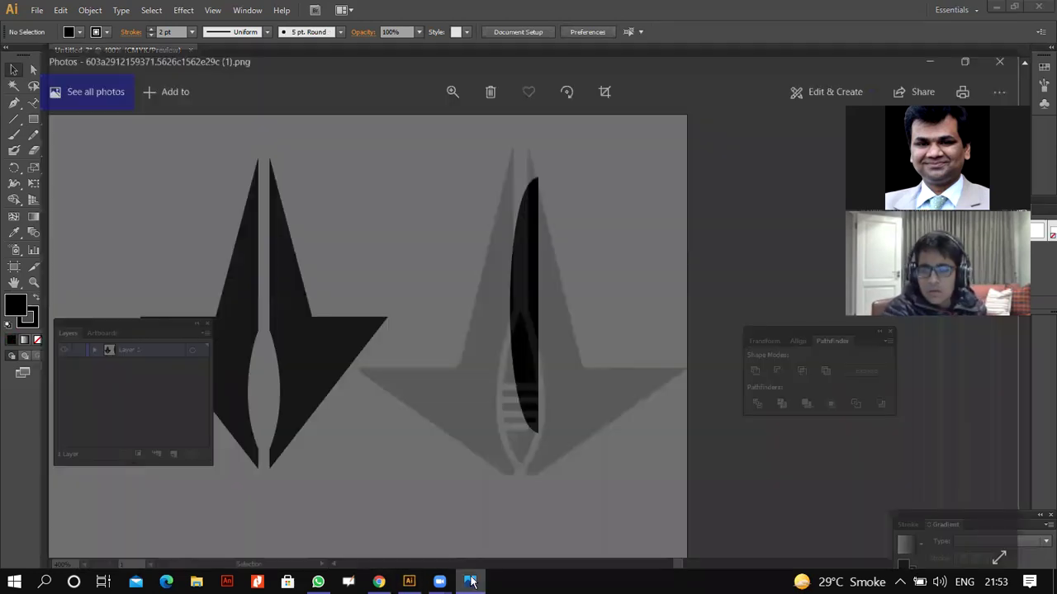
click(472, 582)
click(518, 338)
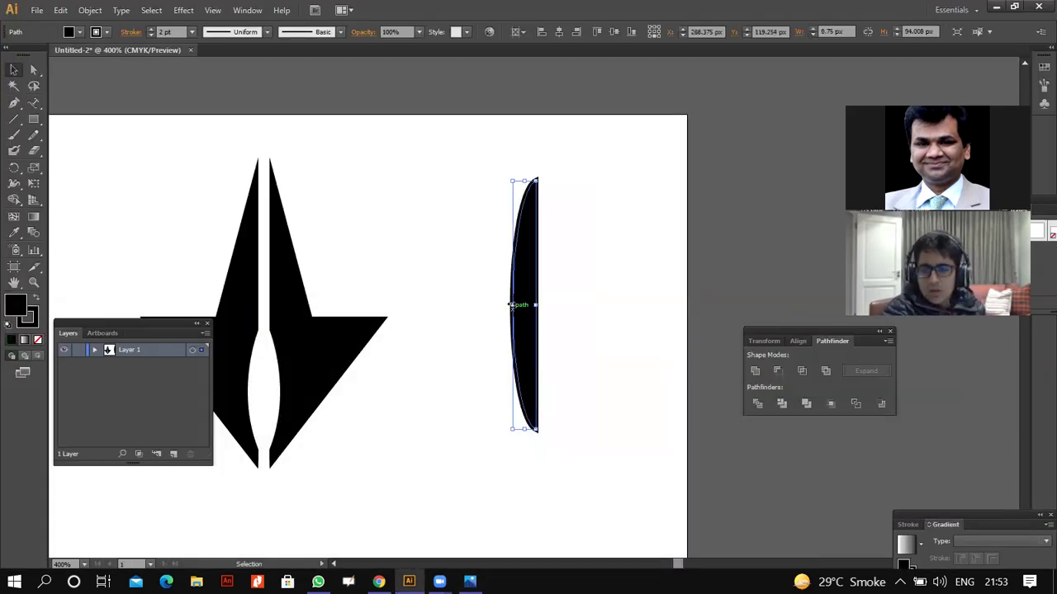
mouse_move(513, 307)
mouse_down()
mouse_move(521, 303)
mouse_move(500, 305)
mouse_up()
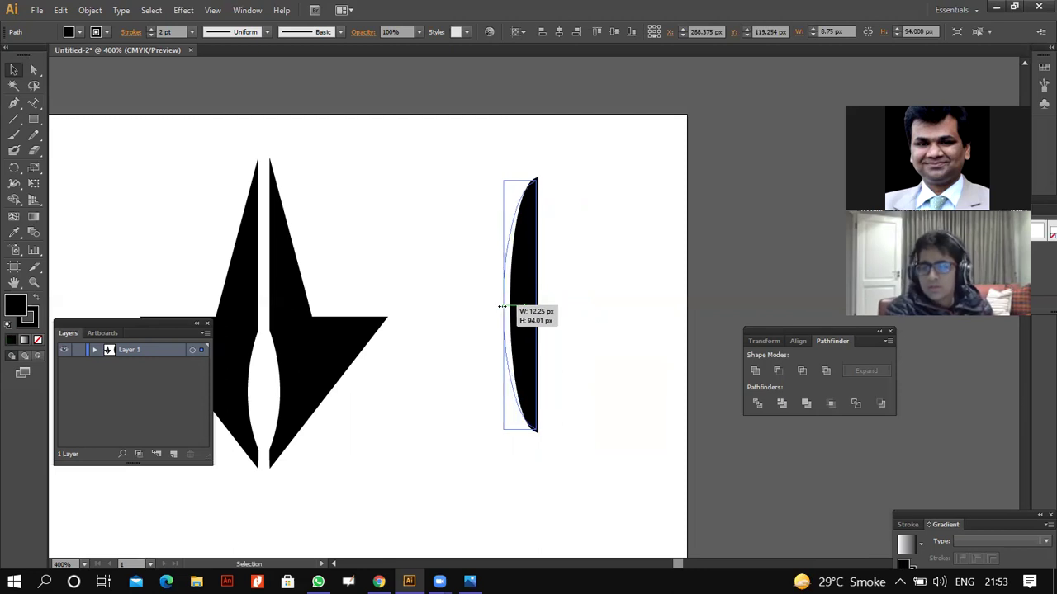
click(470, 582)
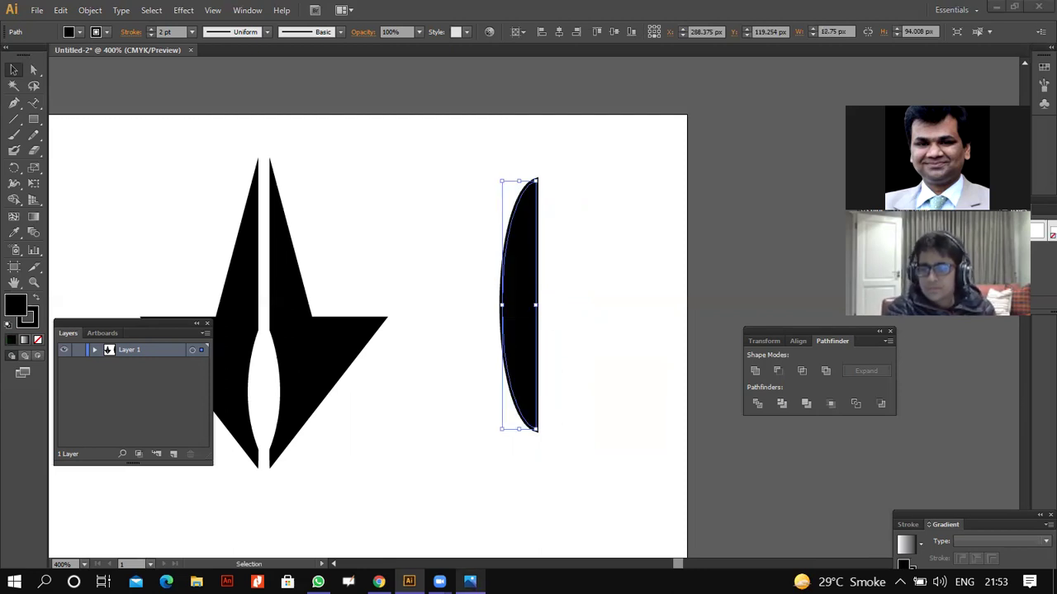
click(470, 583)
click(601, 330)
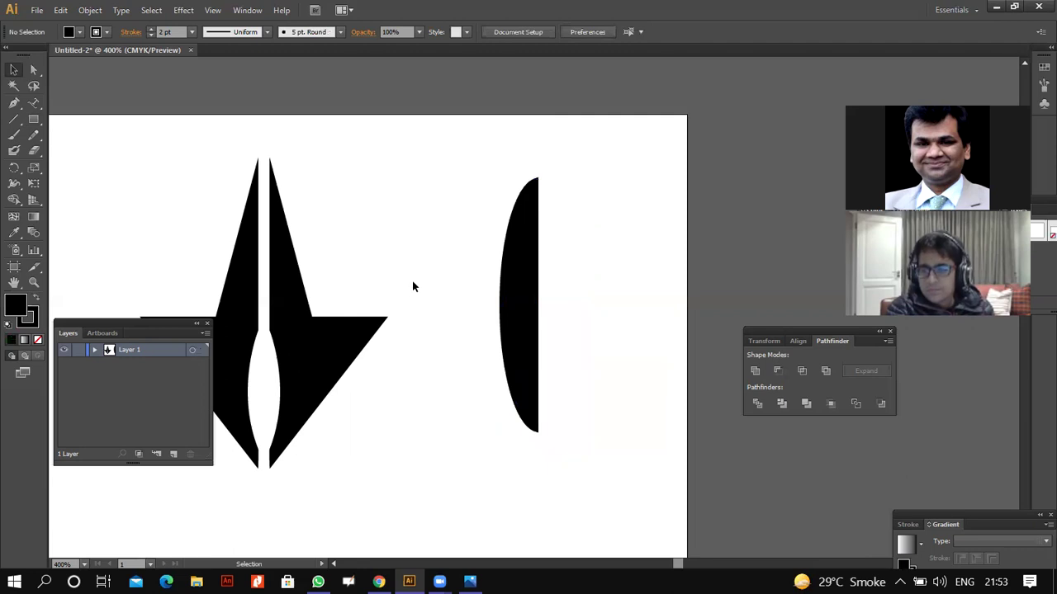
- Draw a yellow-filled rectangle about 21.5 px wide and 3.3 px high between the arrow and the half ellipse
click(34, 119)
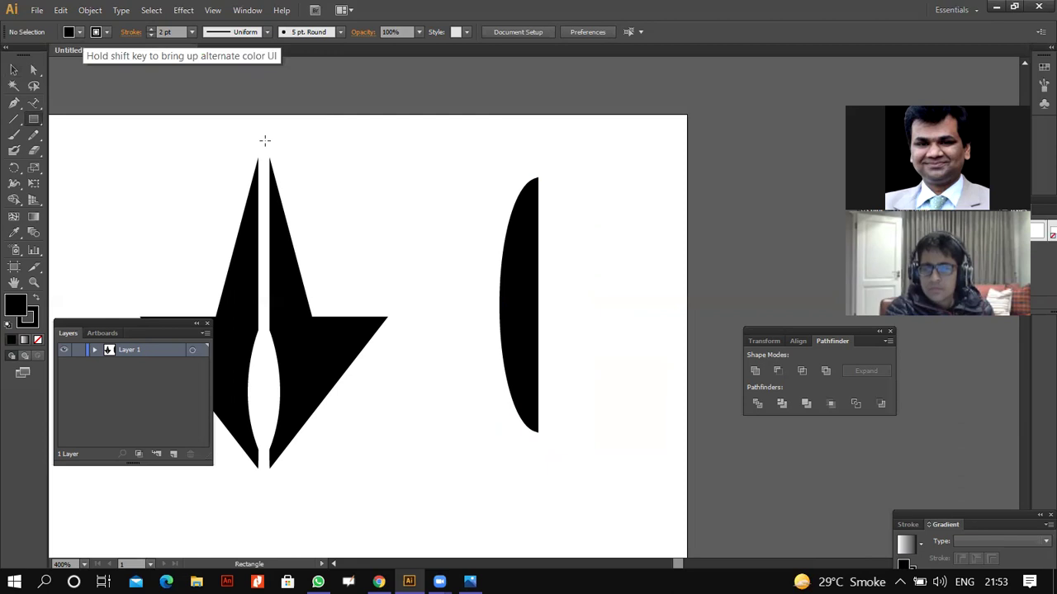
click(79, 32)
click(53, 56)
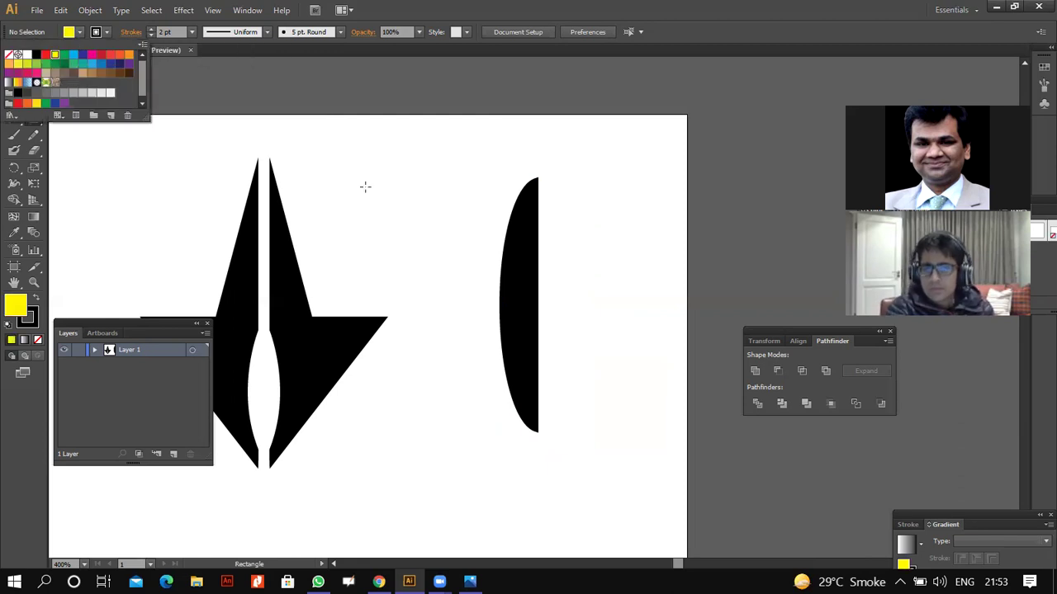
drag(345, 167, 405, 179)
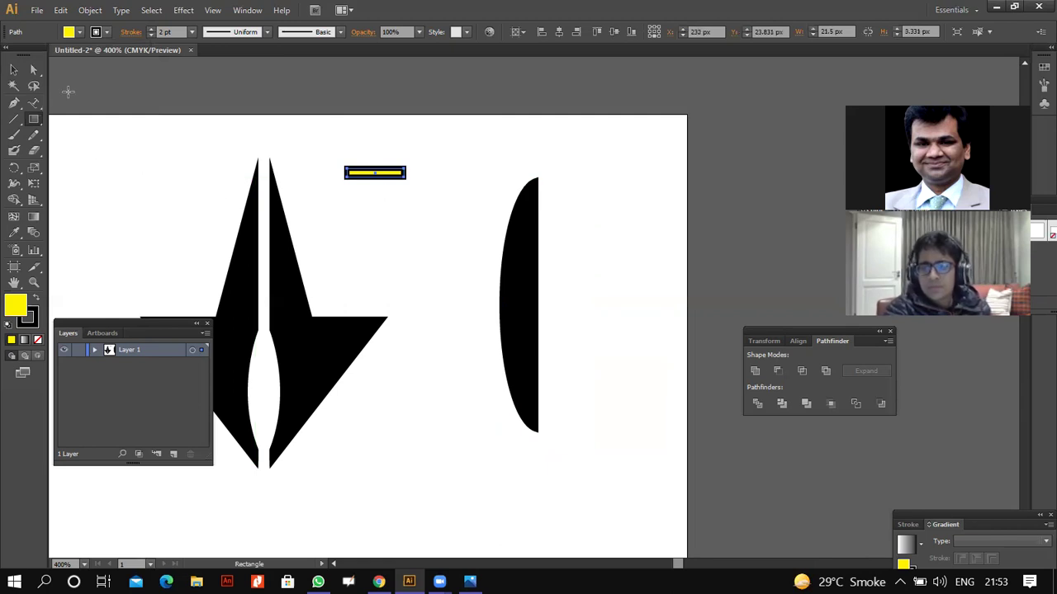
- Remove the stroke from the yellow rectangle by setting its stroke colour to None
click(192, 32)
click(201, 91)
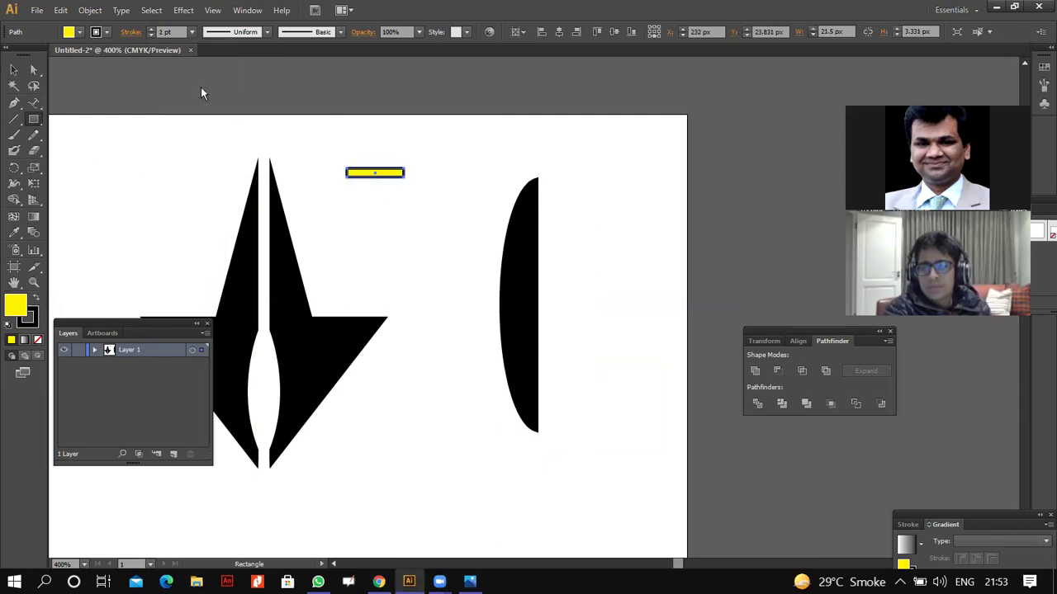
click(99, 32)
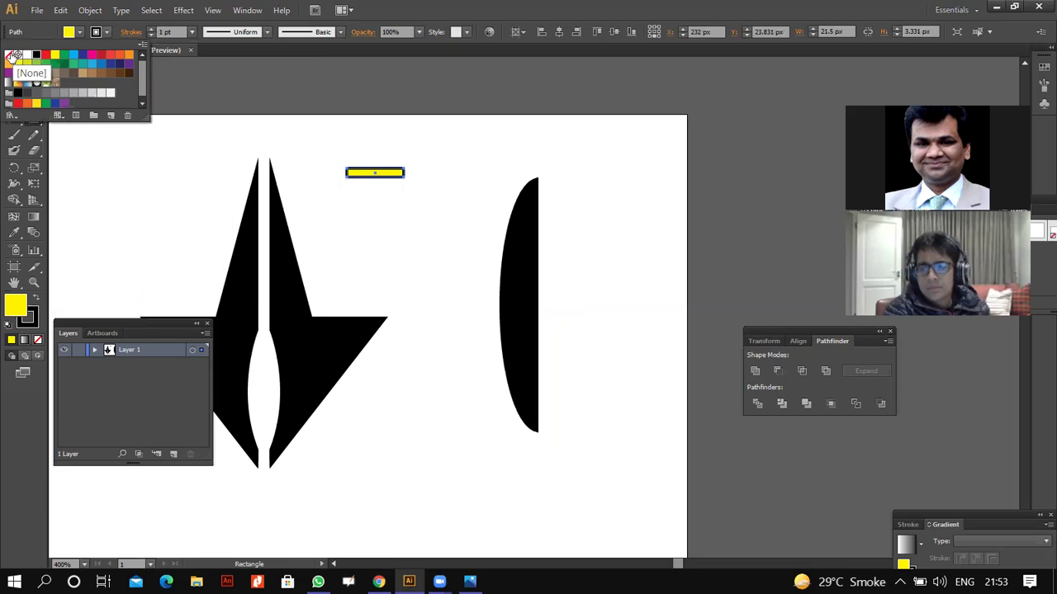
click(9, 54)
click(14, 70)
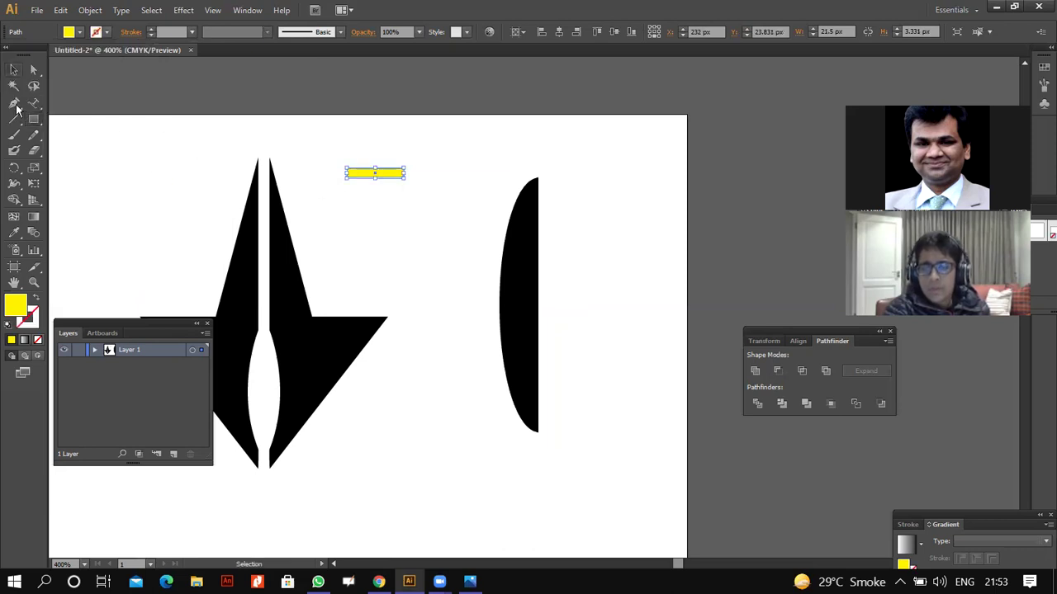
- Duplicate the yellow bar and place the copy directly below the original with a small gap
click(426, 195)
drag(334, 152, 426, 196)
key(ctrl+v)
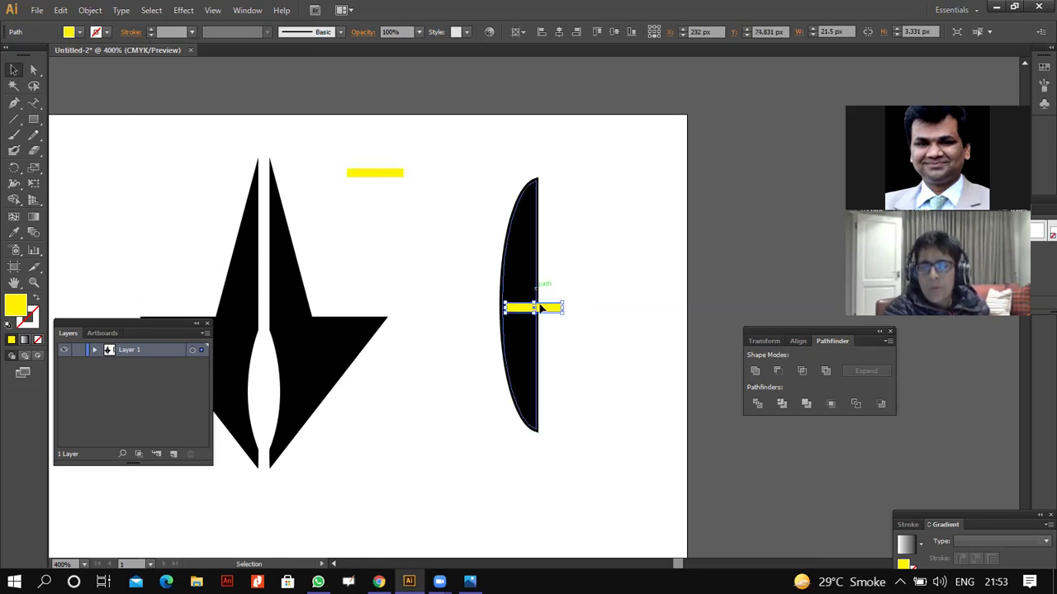
drag(548, 309, 390, 198)
- Duplicate both yellow bars and place the copies below them to form an evenly spaced stack of four bars
drag(316, 142, 406, 243)
key(ctrl+c)
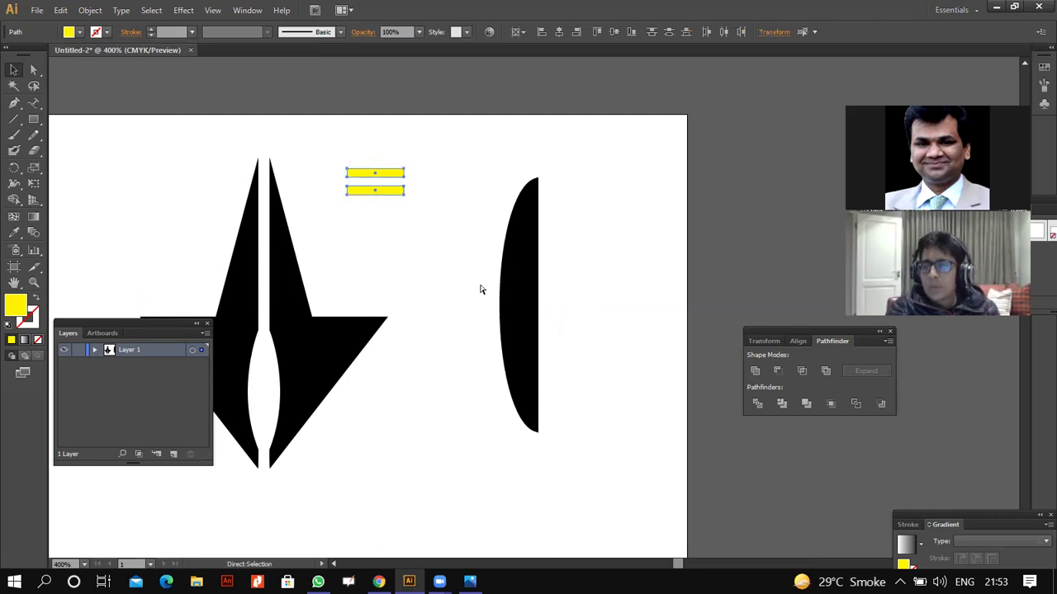
key(ctrl+v)
drag(552, 306, 395, 212)
click(442, 213)
drag(319, 135, 430, 286)
- Move the four yellow bars across the middle of the half ellipse and subtract them from it with Minus Front
click(470, 581)
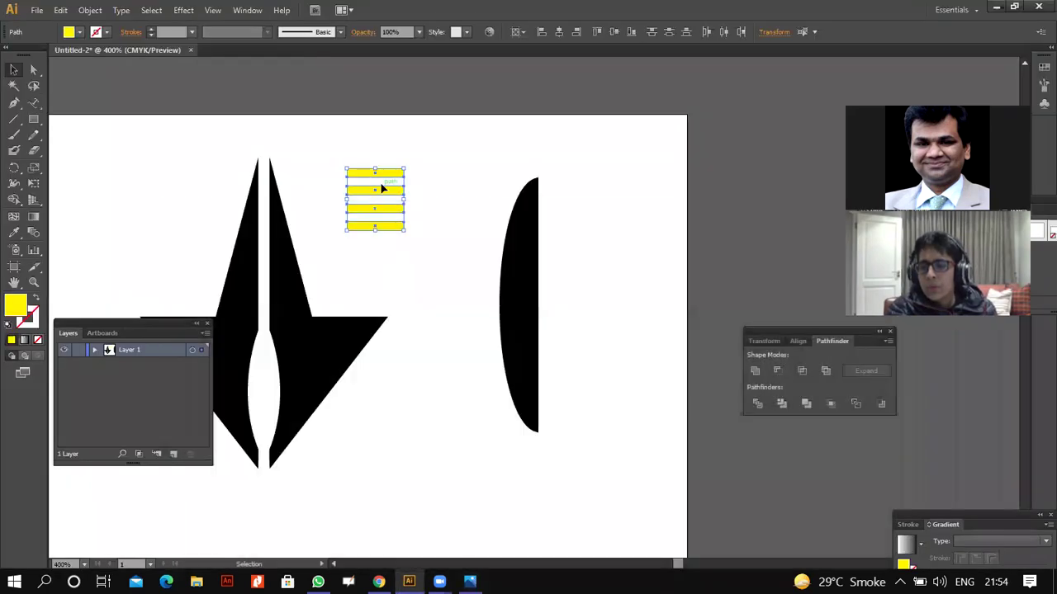
drag(385, 178, 529, 287)
click(592, 301)
drag(430, 198, 702, 415)
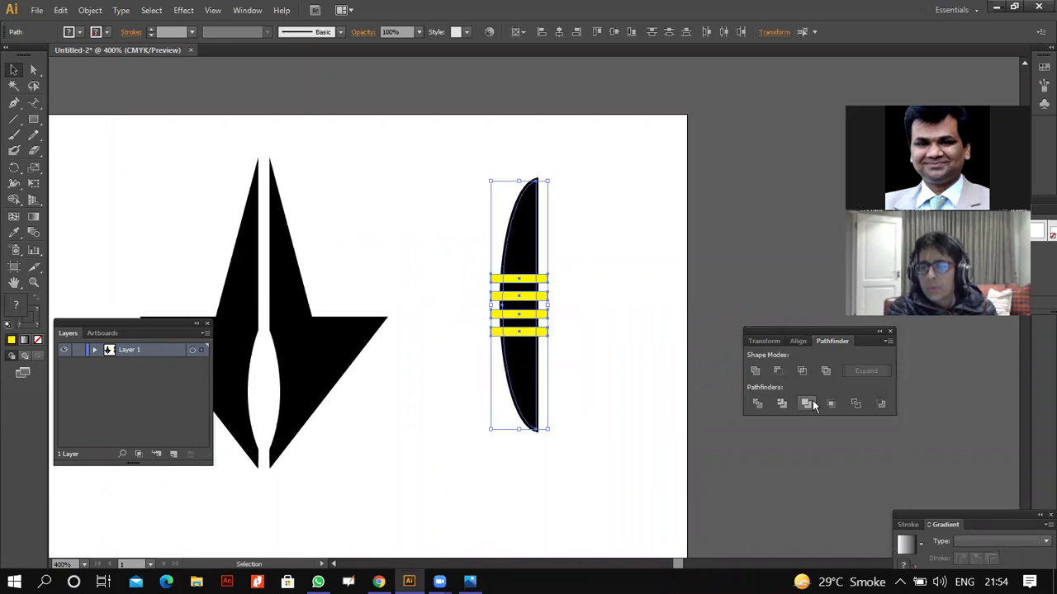
click(779, 370)
click(603, 333)
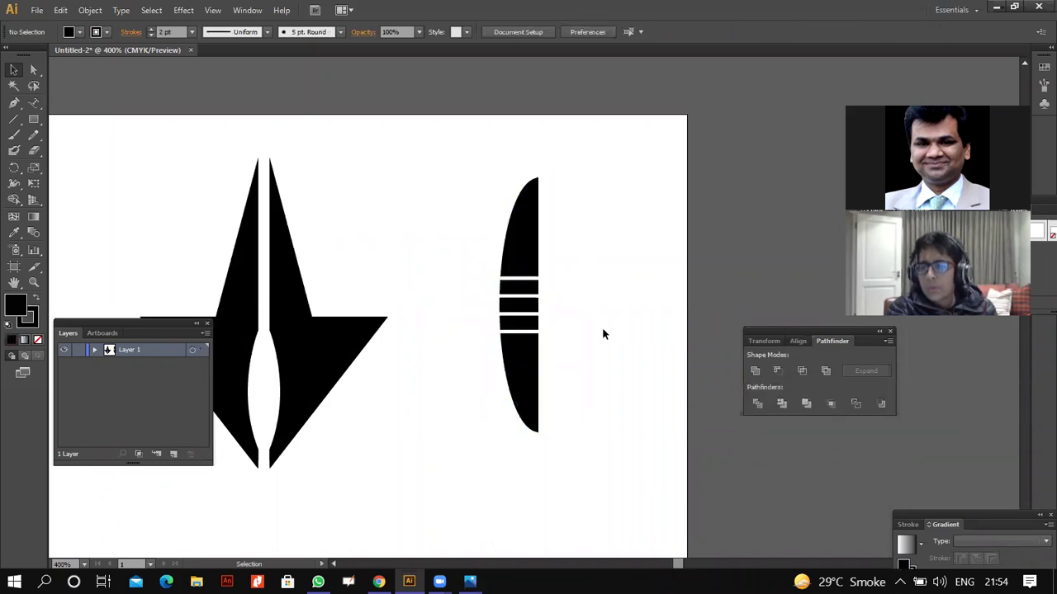
- Copy the striped half-ellipse group and paste a duplicate of it
drag(470, 175, 595, 481)
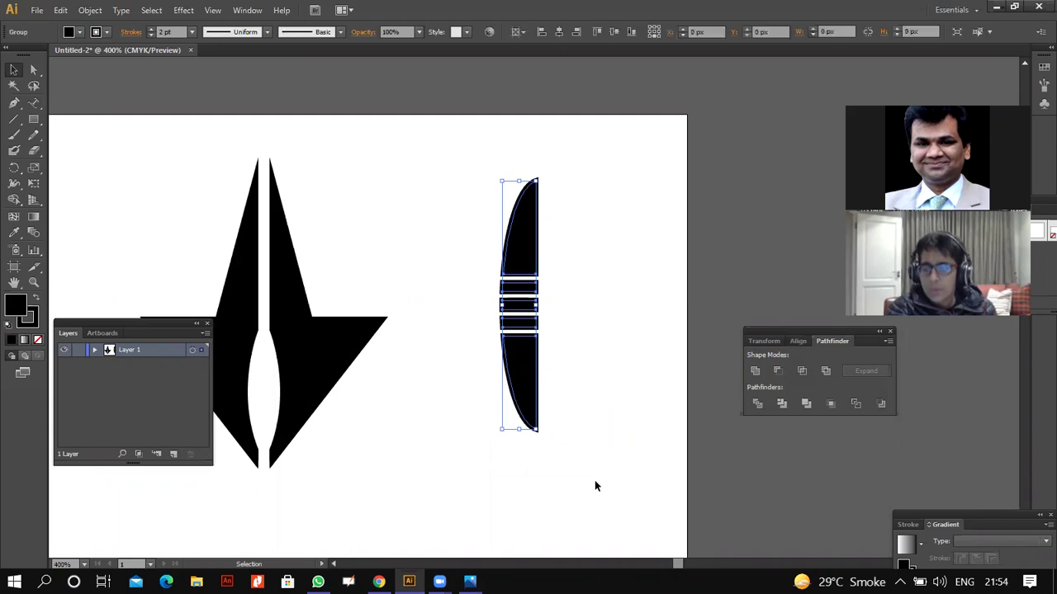
right_click(524, 254)
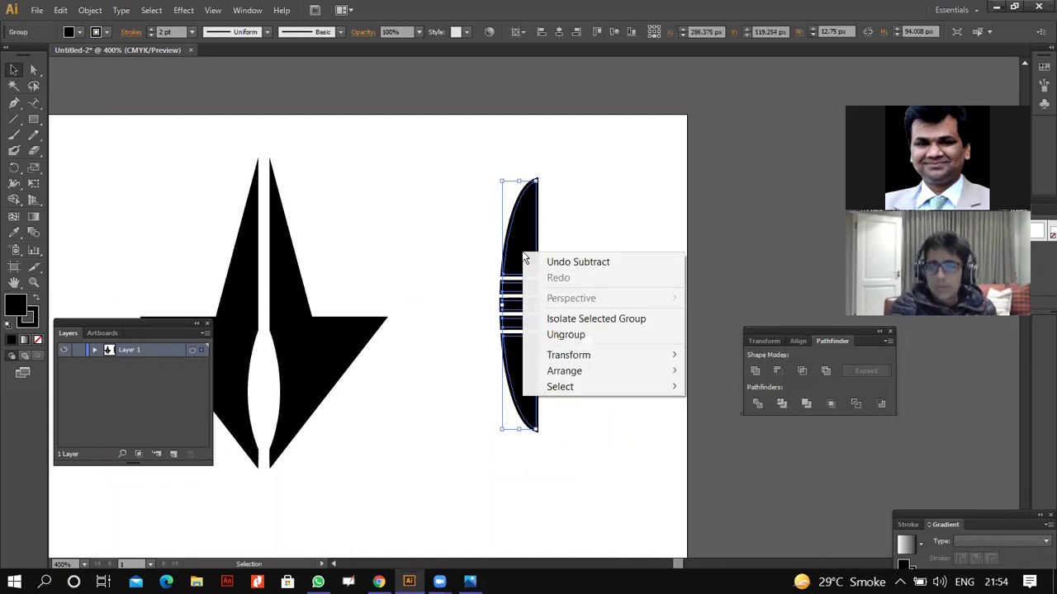
click(62, 9)
click(103, 80)
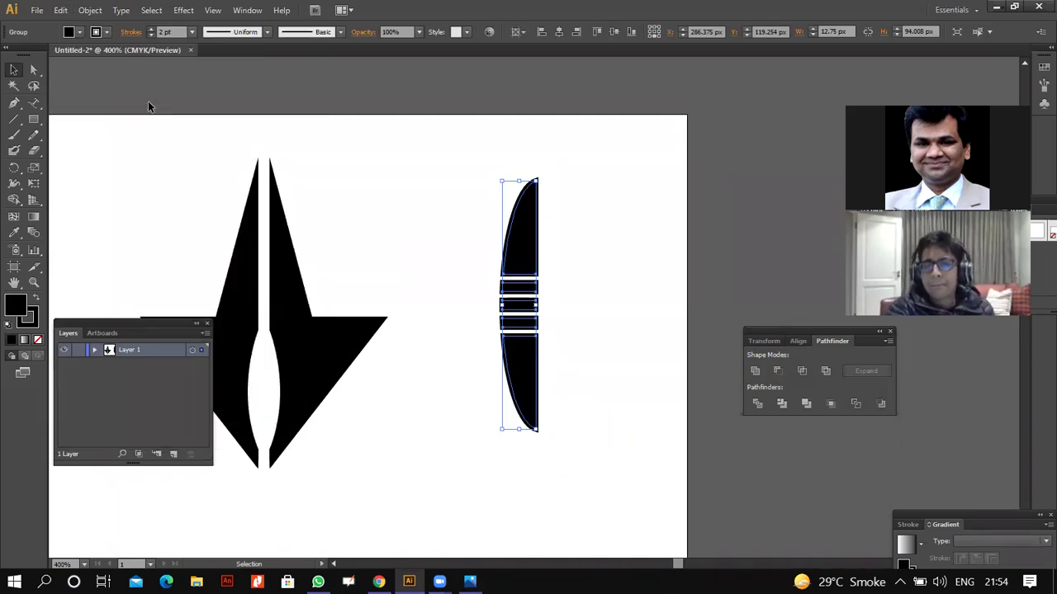
right_click(340, 159)
click(66, 10)
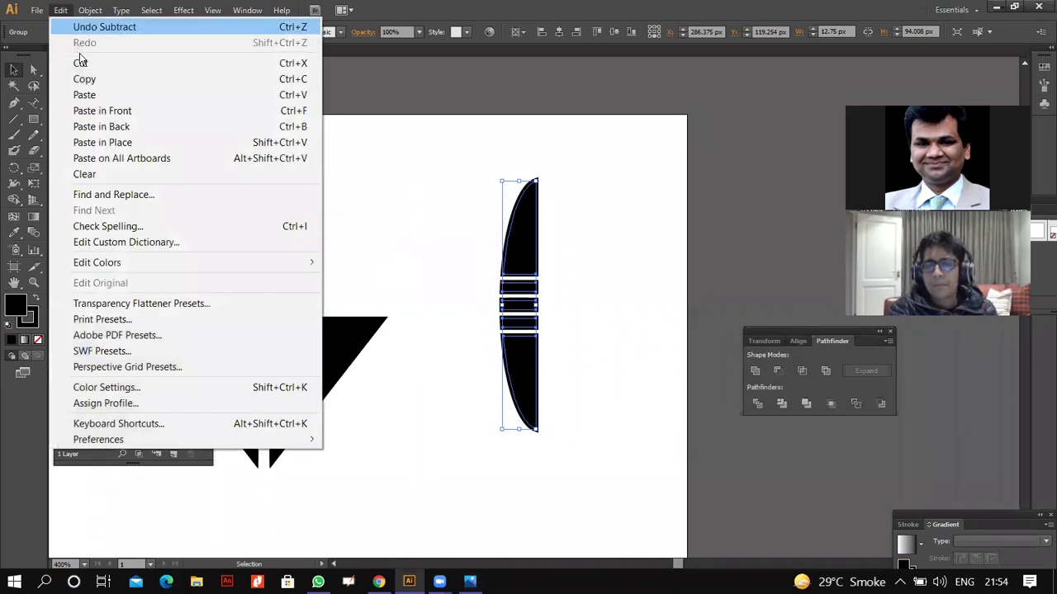
click(95, 94)
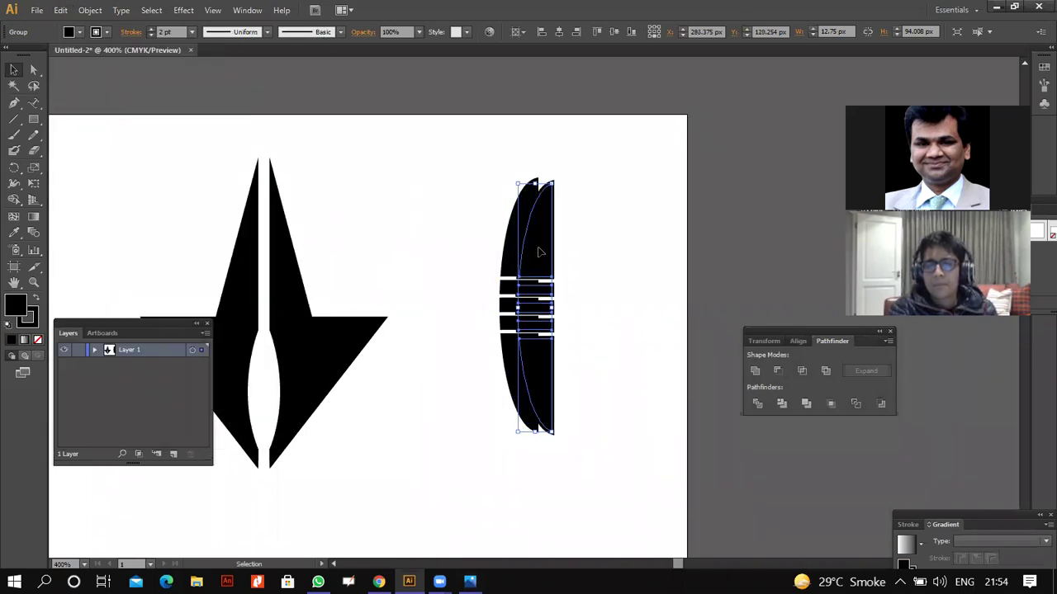
- Reflect the pasted striped half across the vertical axis so its curved side faces right
right_click(540, 249)
mouse_move(620, 356)
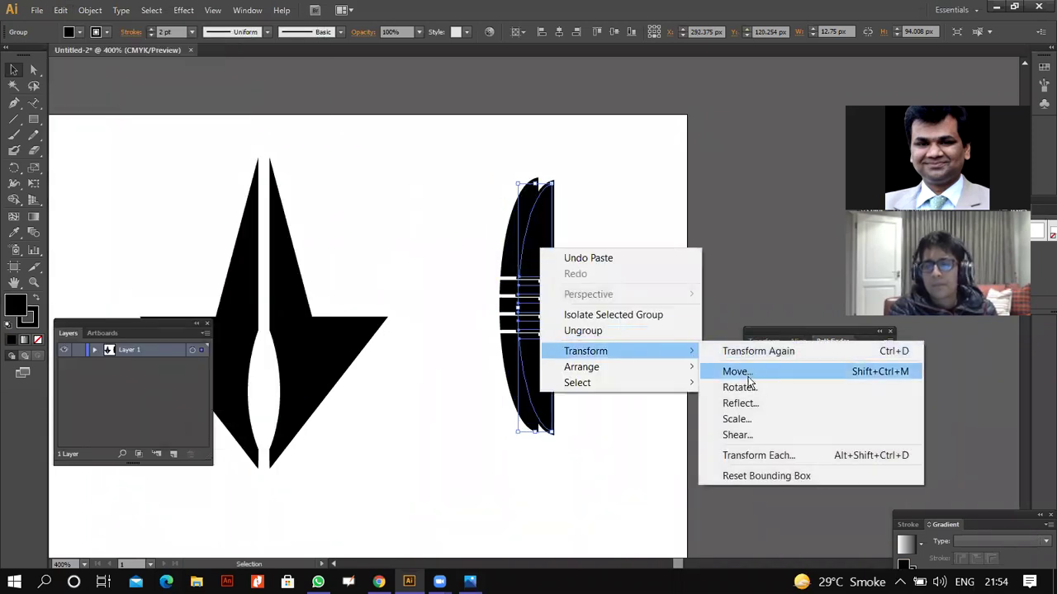
click(737, 403)
click(559, 371)
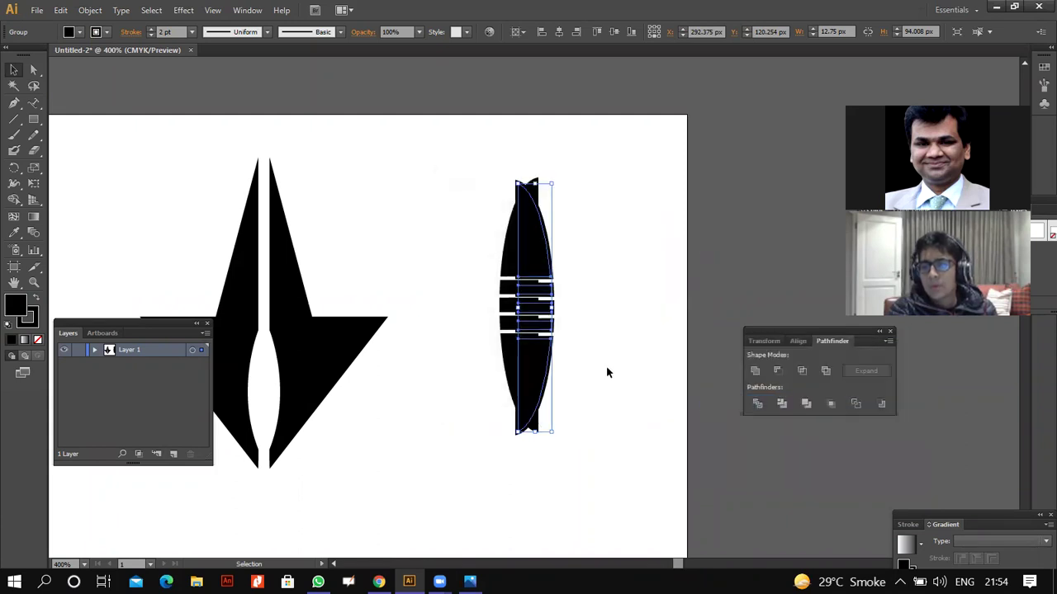
- Move the mirrored half 8 px right and 1 px up so its straight edge meets the left half and the stripes line up
key(a)
key(ctrl+equal)
key(ctrl+equal)
key(ctrl+equal)
key(v)
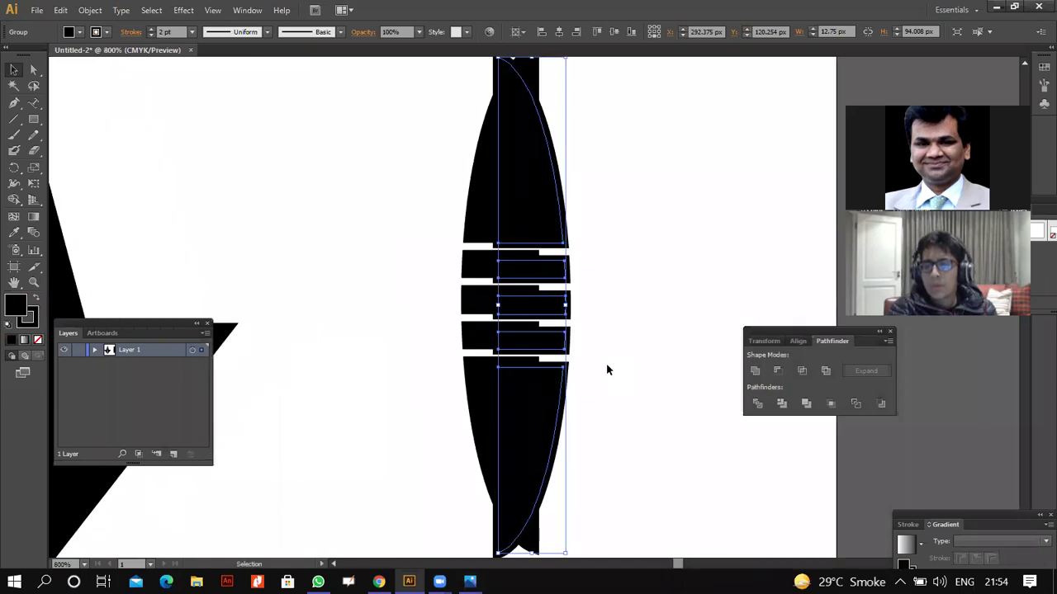
scroll(614, 361, up, 1)
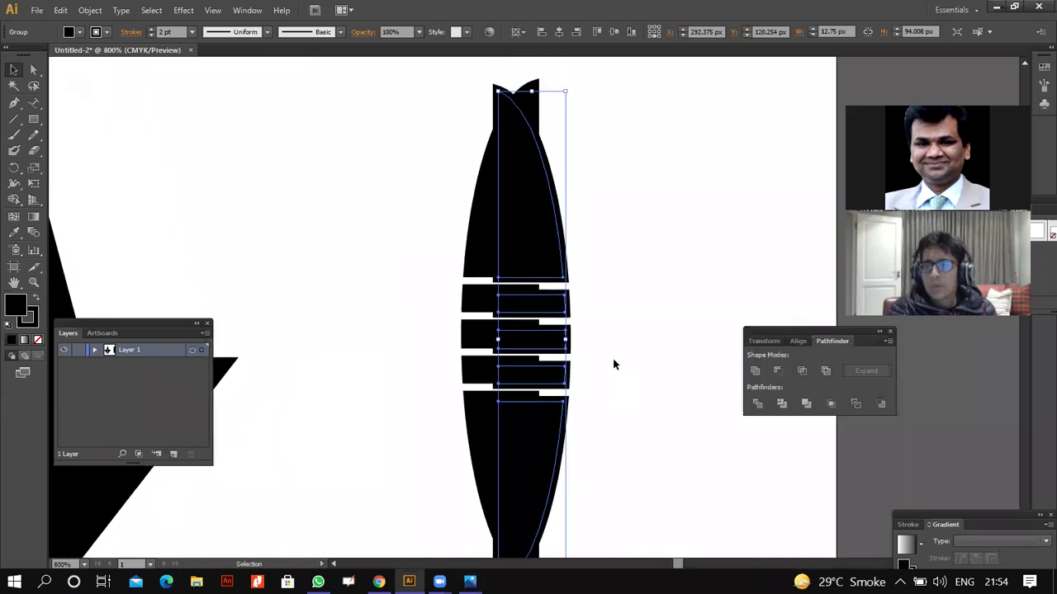
key(Right)
key(Right)
key(Right)
key(Right)
key(Right)
key(Right)
key(Right)
key(Right)
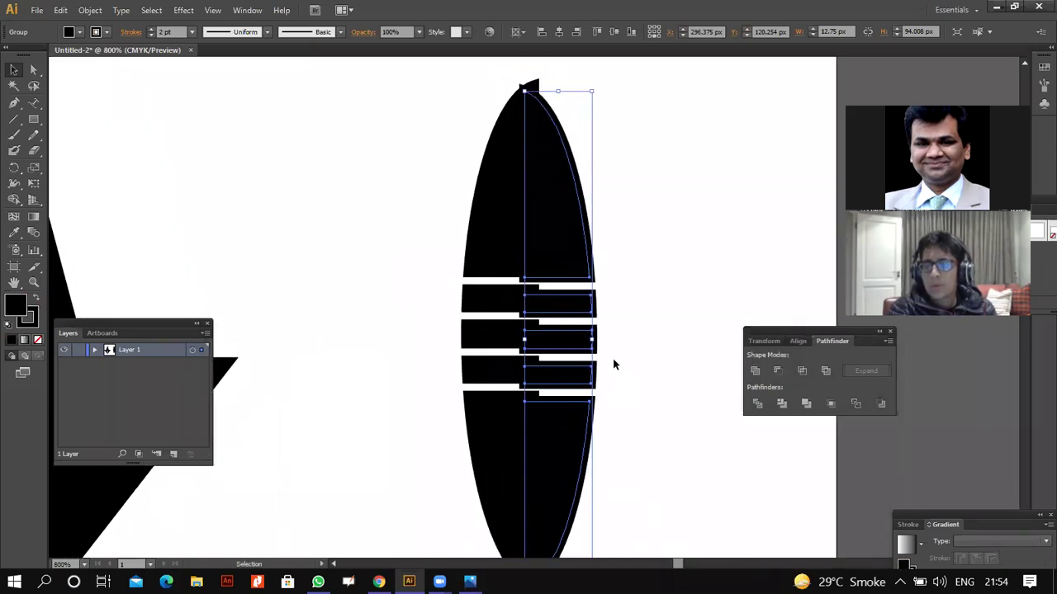
key(Right)
key(Right)
key(Right)
key(Right)
key(Right)
key(Right)
key(Right)
key(Right)
key(Up)
key(Up)
key(Up)
key(Up)
key(Up)
key(Up)
key(Up)
key(Up)
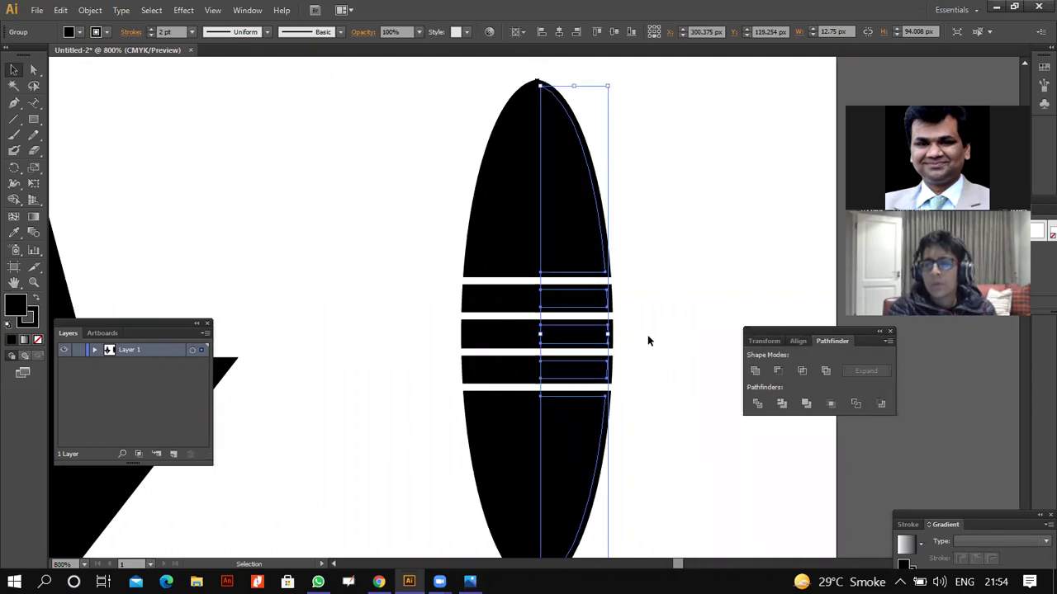
click(649, 341)
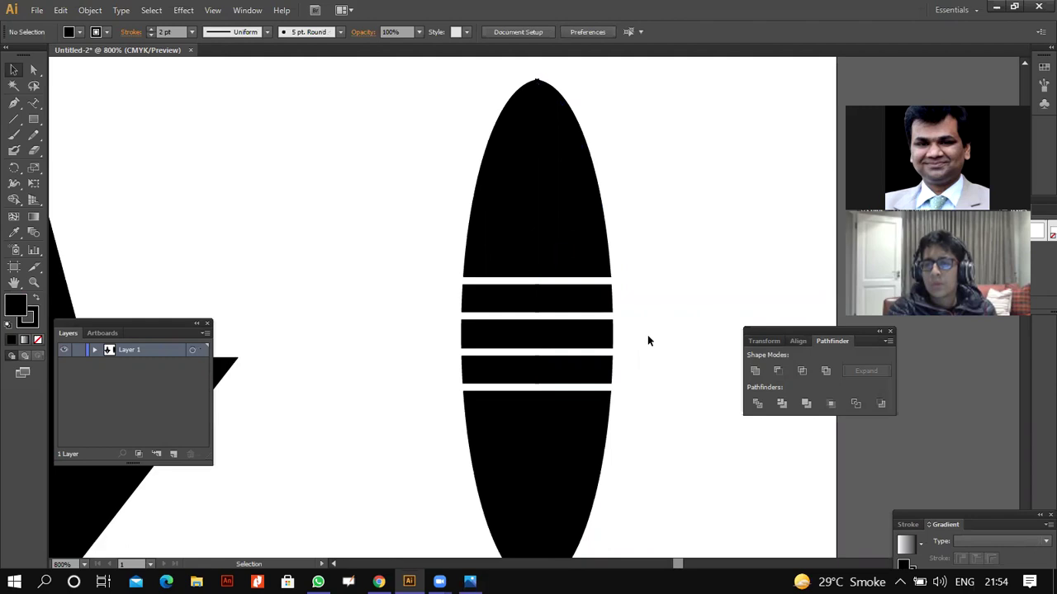
- Try nudging the mirrored half 1 px further right, and move it back against the left half
key(a)
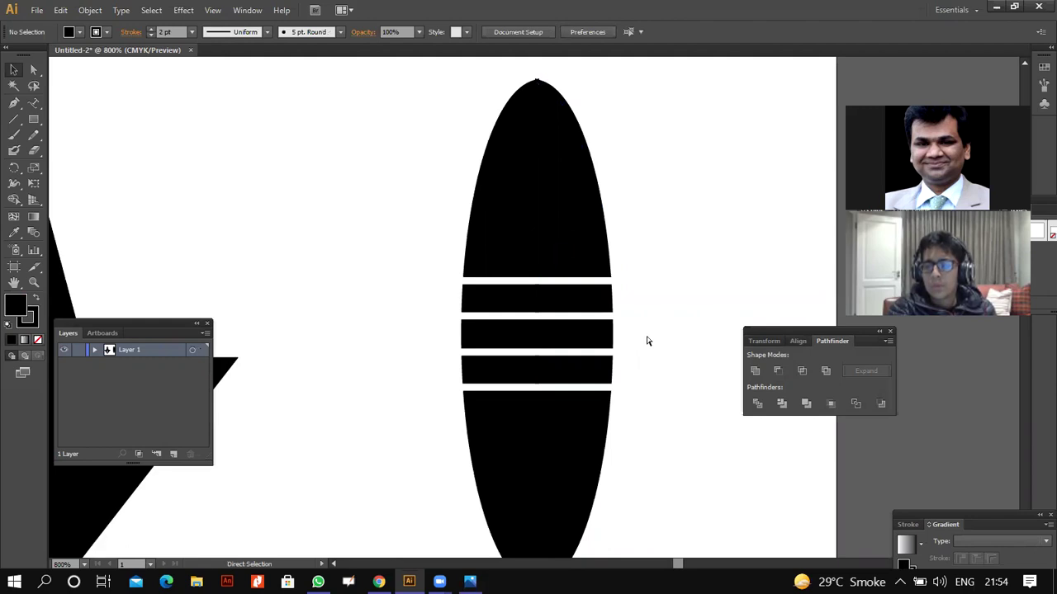
key(ctrl+z)
key(Down)
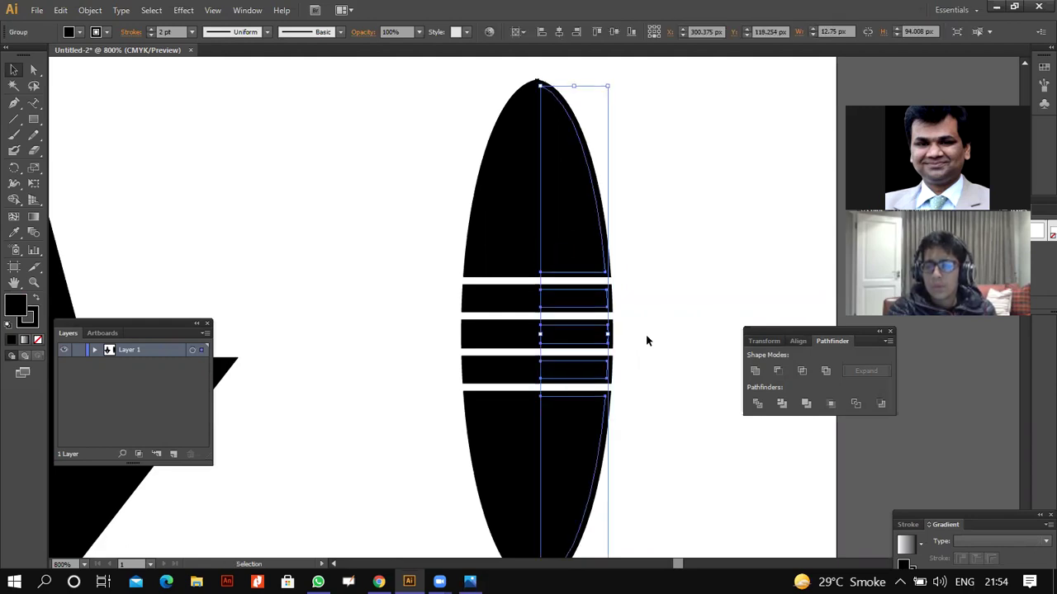
key(Right)
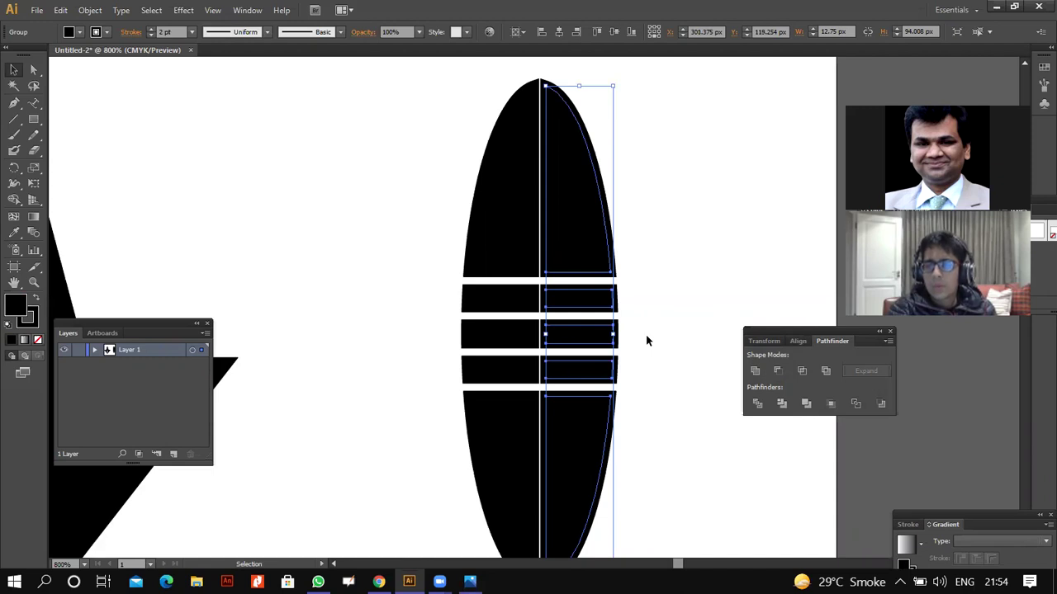
key(backslash)
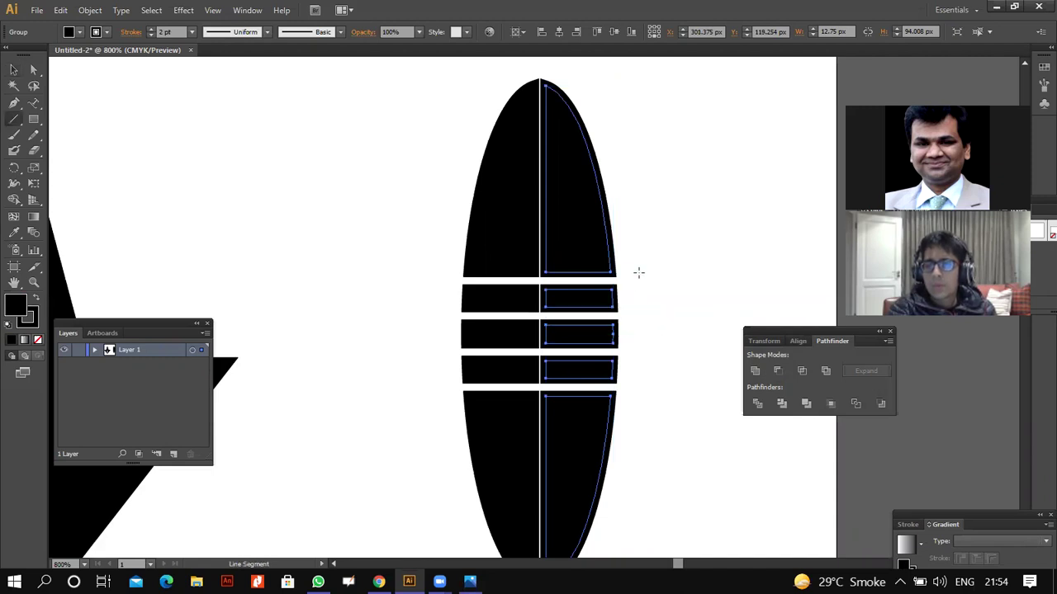
key(Left)
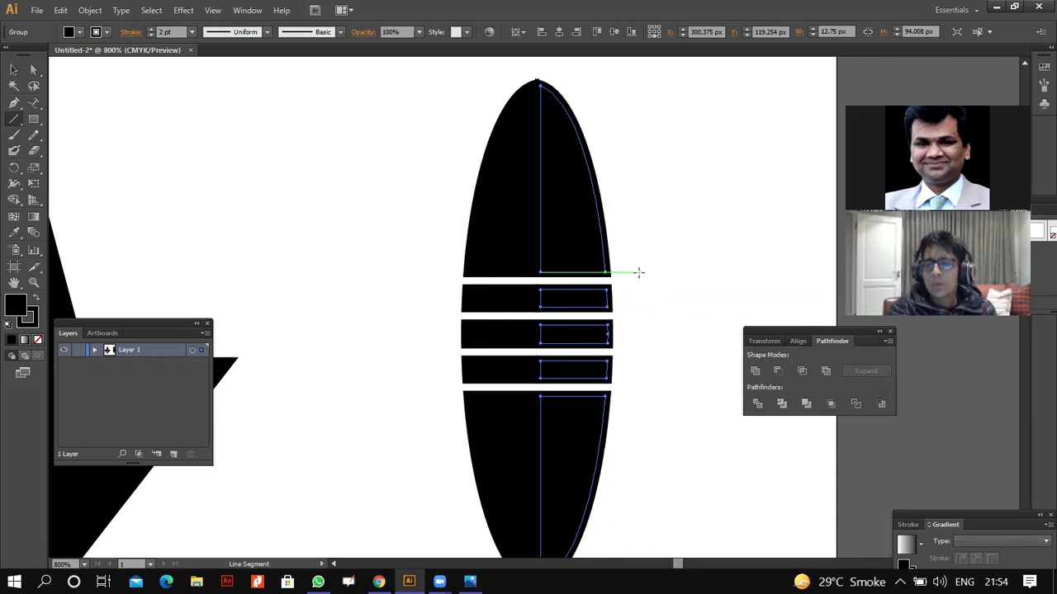
click(644, 272)
click(576, 338)
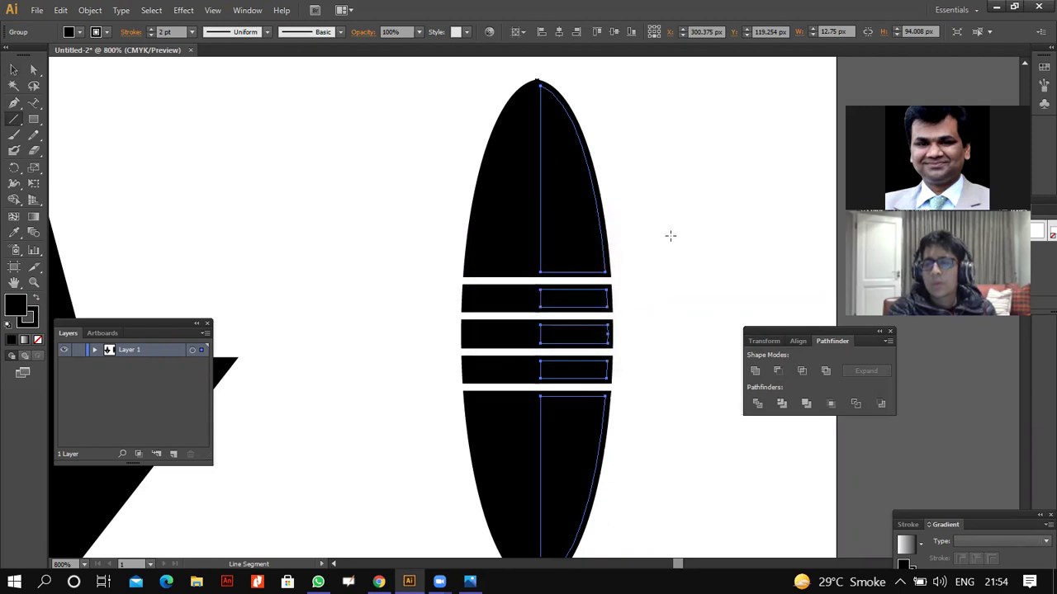
- Group the left and right striped halves into one complete lens
key(v)
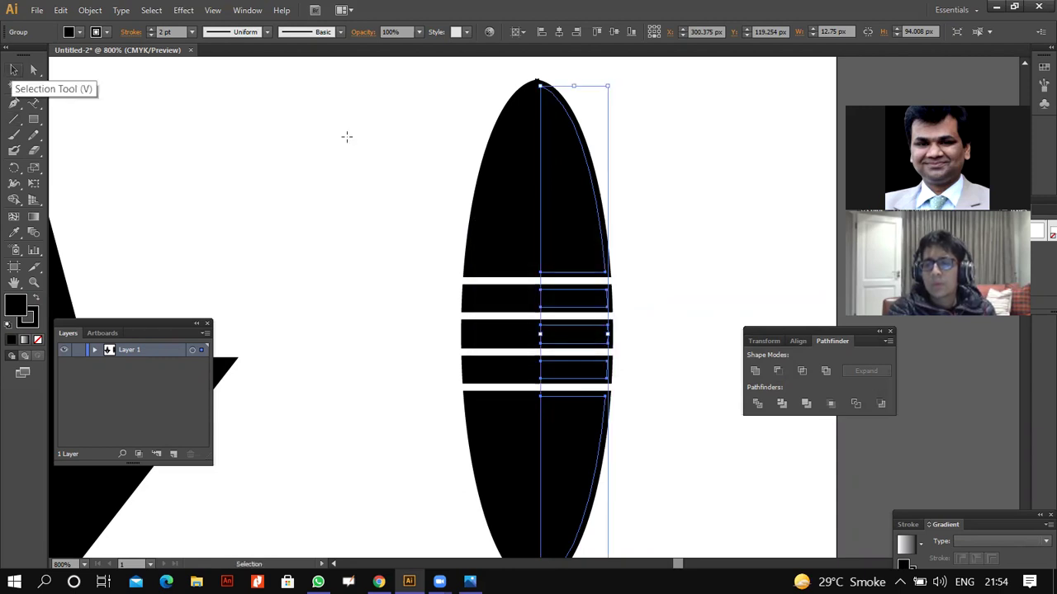
key(ctrl+minus)
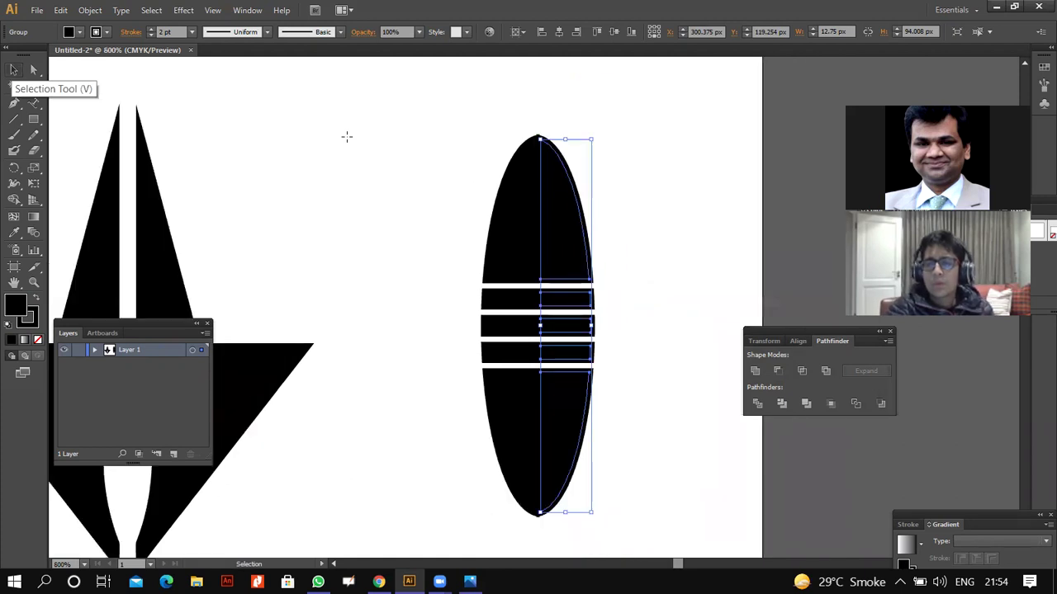
drag(423, 144, 615, 428)
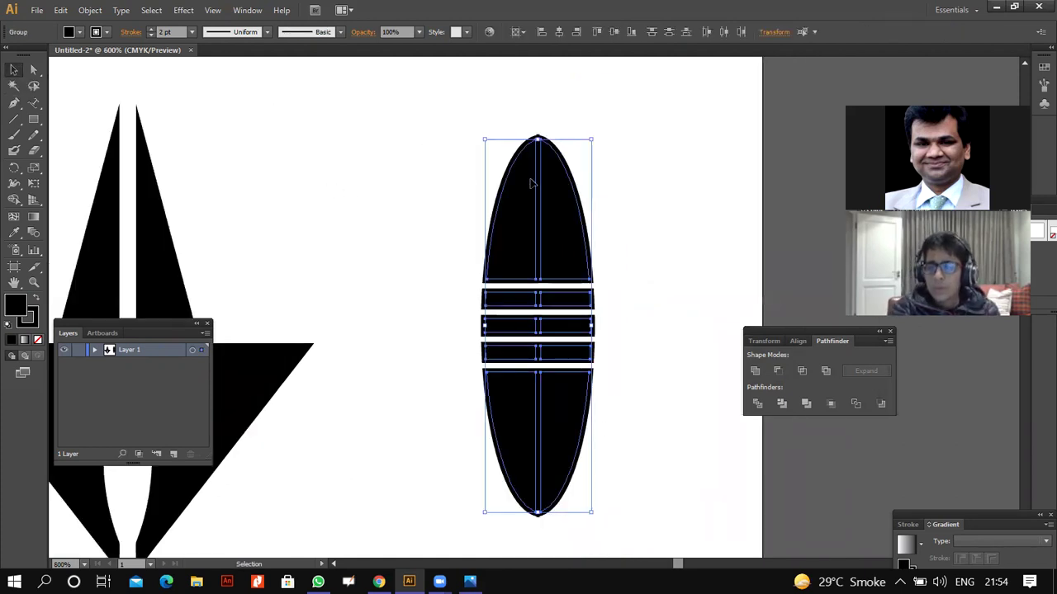
key(ctrl+minus)
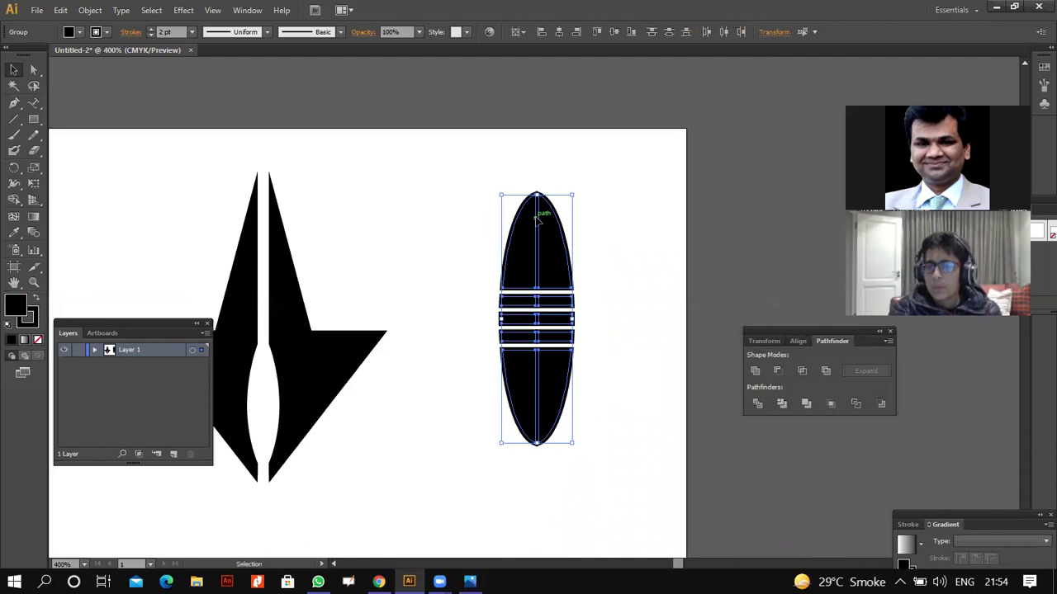
right_click(528, 257)
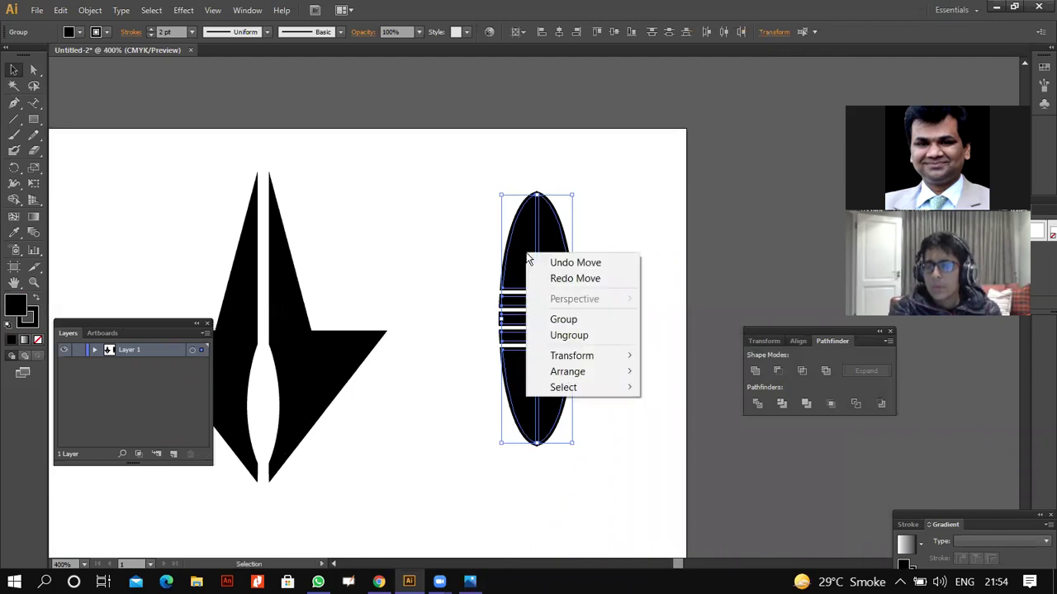
click(572, 326)
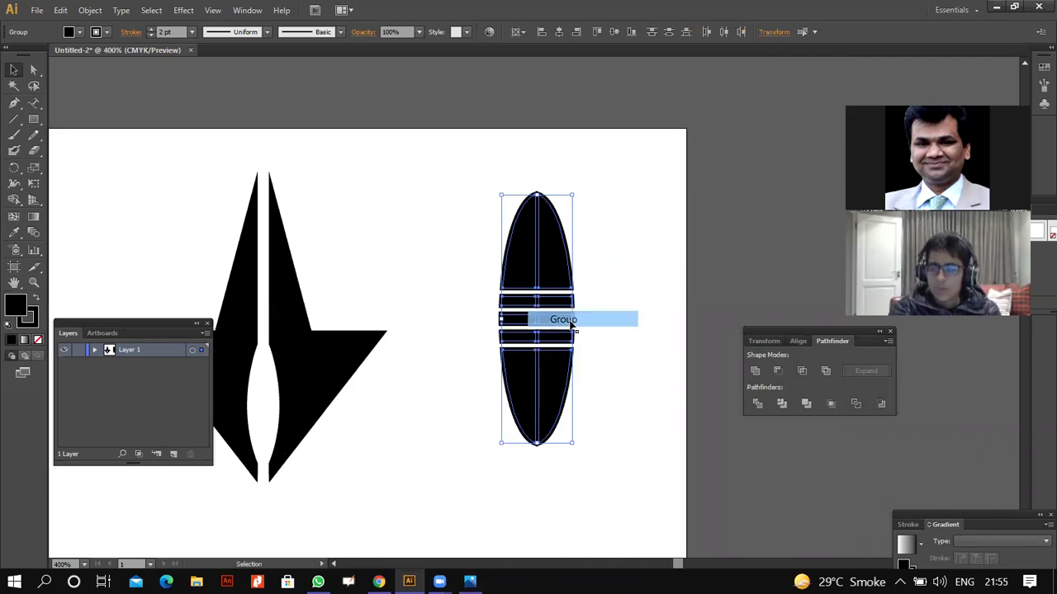
click(322, 189)
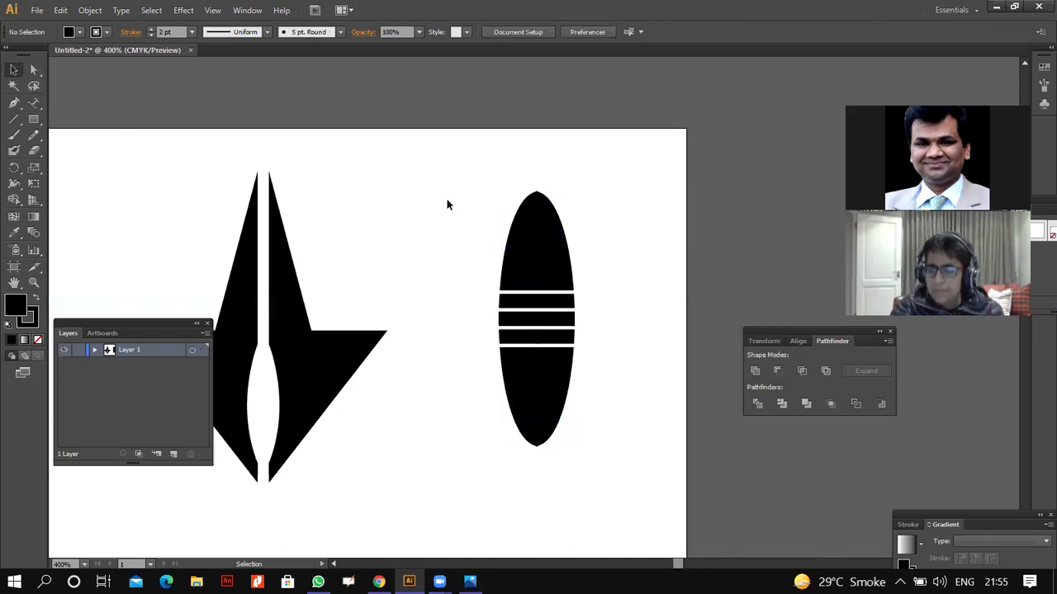
- Scale the grouped lens down to about 12 px wide and 38 px high and place it nearer the arrow shape
drag(528, 227, 483, 247)
click(508, 253)
click(416, 219)
drag(441, 179, 494, 296)
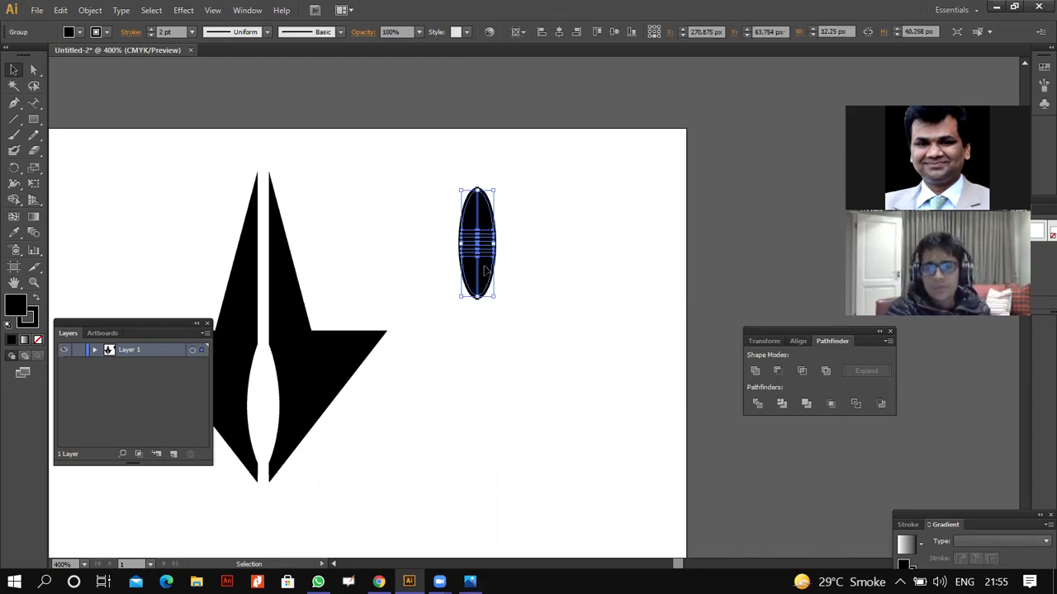
click(515, 294)
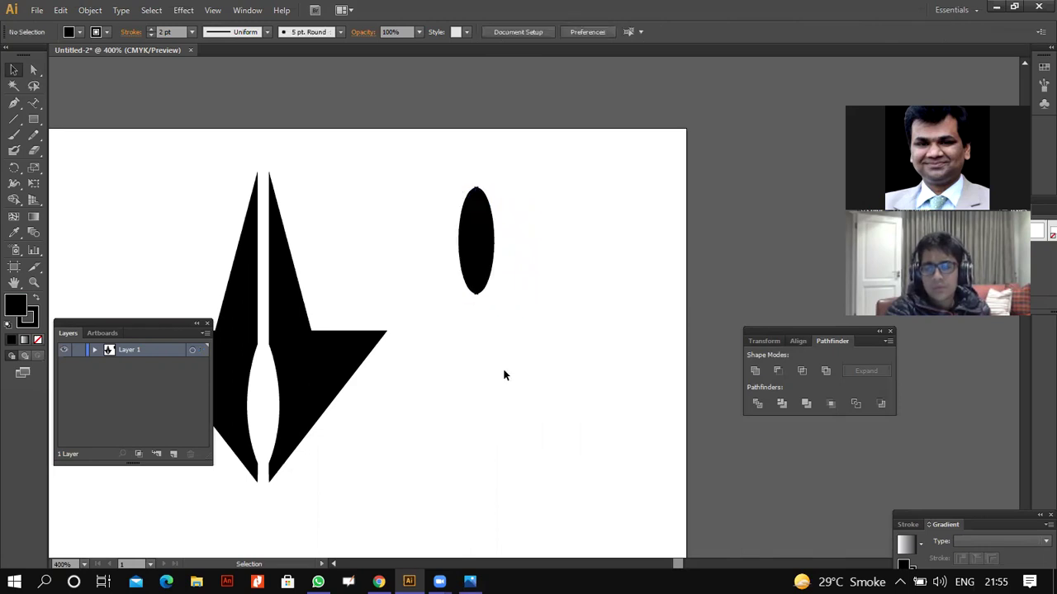
click(480, 281)
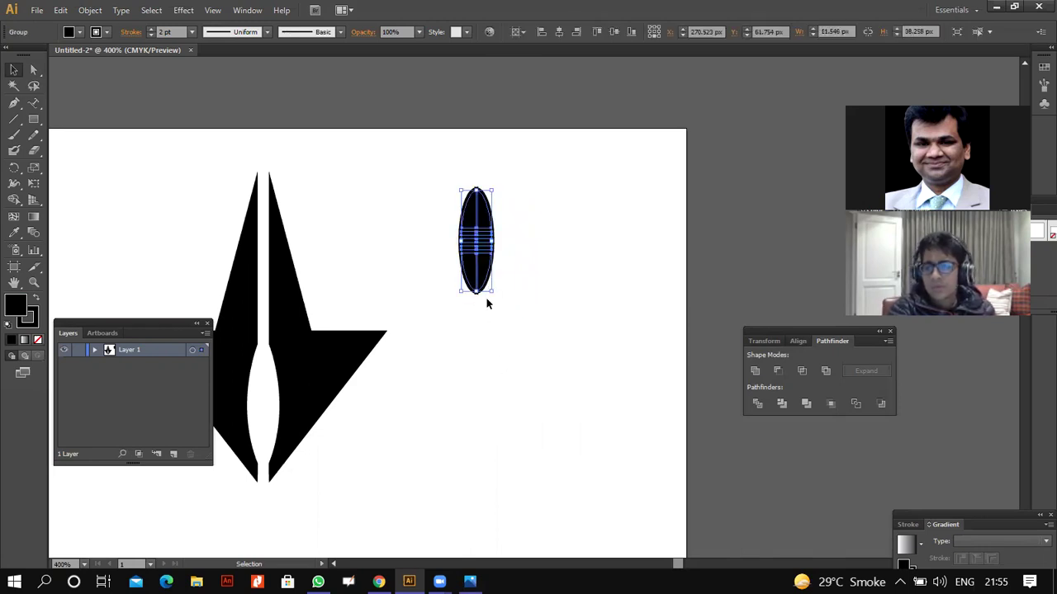
- Enlarge the striped lens to about 31 px wide and 74 px high
key(a)
key(ctrl+plus)
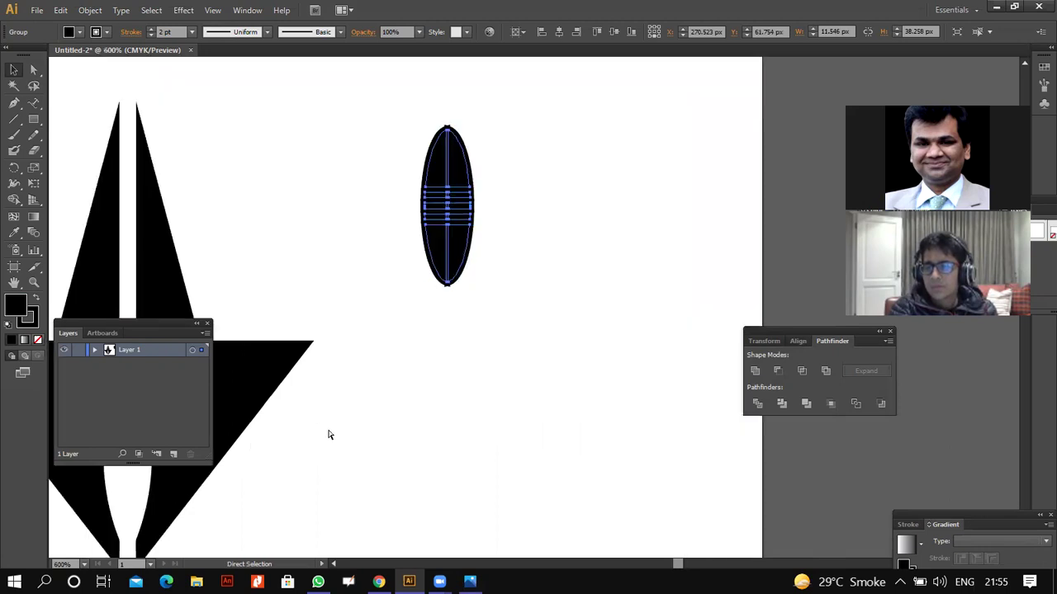
key(ctrl+plus)
click(454, 356)
key(v)
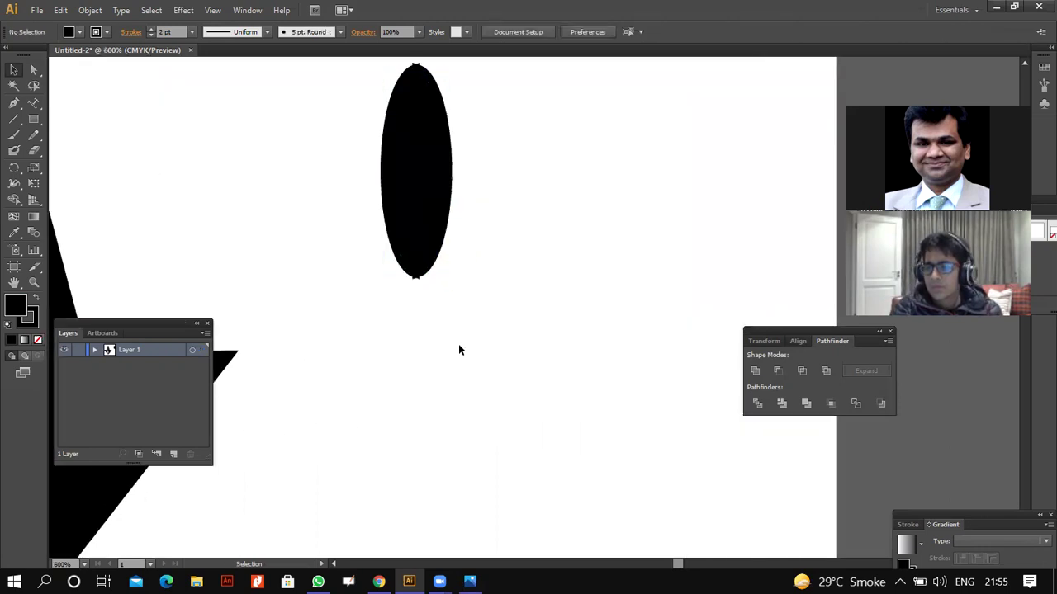
click(409, 169)
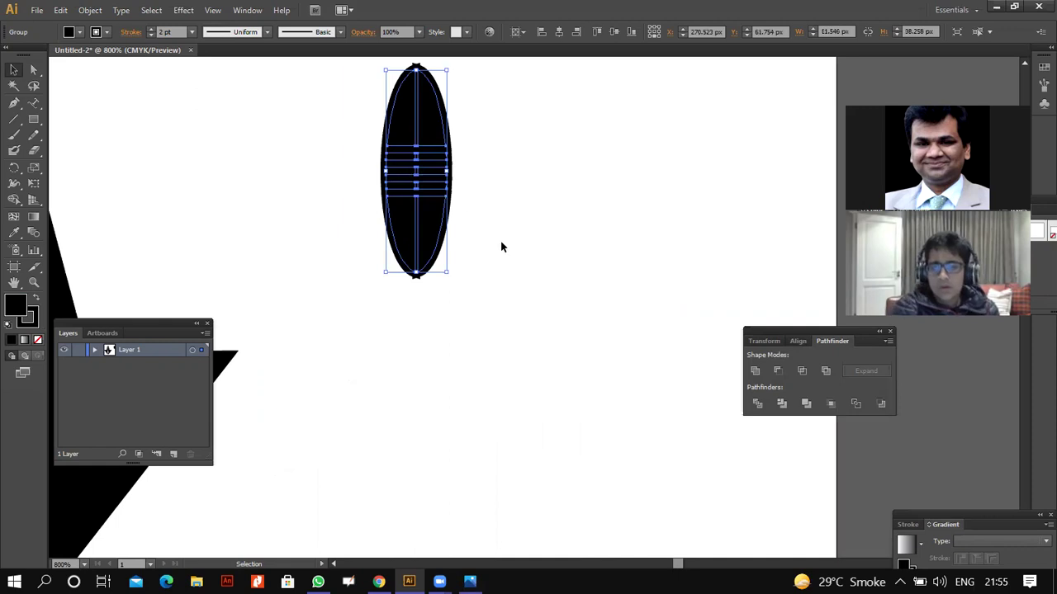
click(504, 261)
click(433, 239)
drag(446, 272, 548, 455)
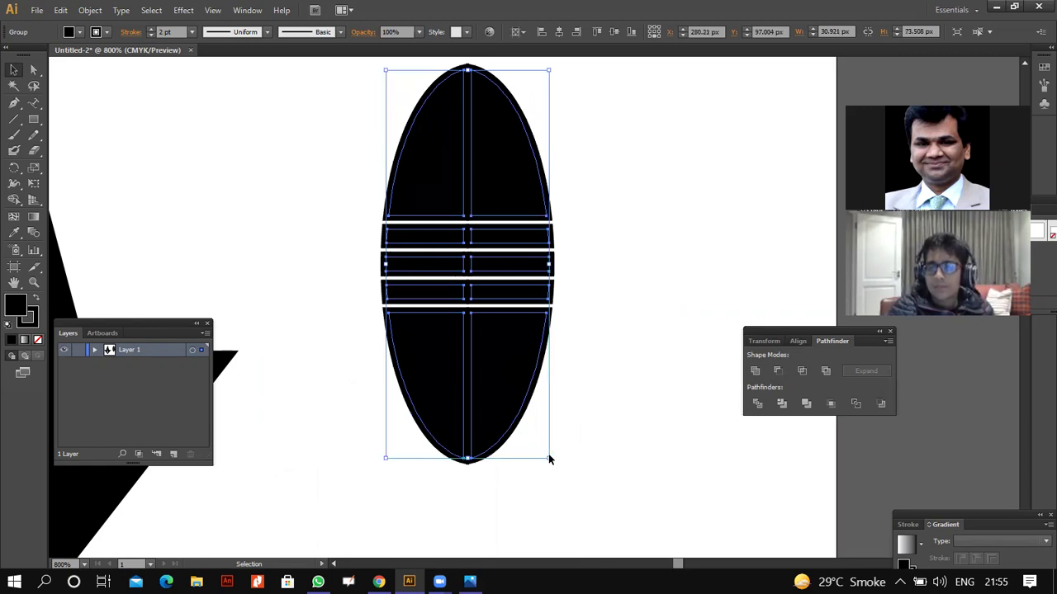
- Enlarge both arrow halves together so they span roughly the full height of the artboard
mouse_move(677, 566)
mouse_down()
mouse_move(660, 566)
mouse_move(673, 567)
mouse_up()
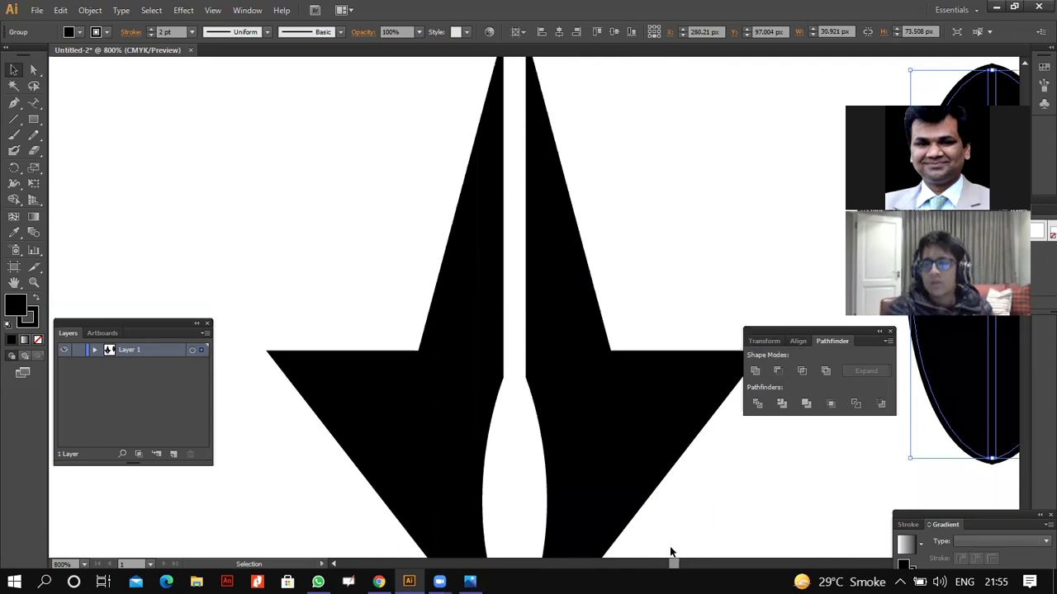
key(ctrl+minus)
key(ctrl+minus)
key(ctrl+minus)
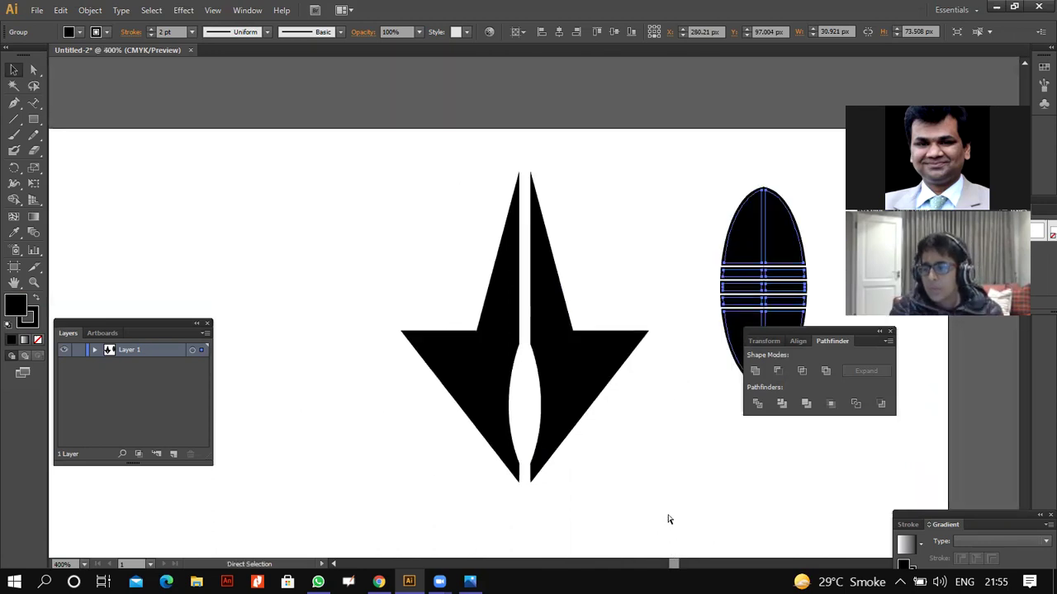
drag(406, 181, 577, 450)
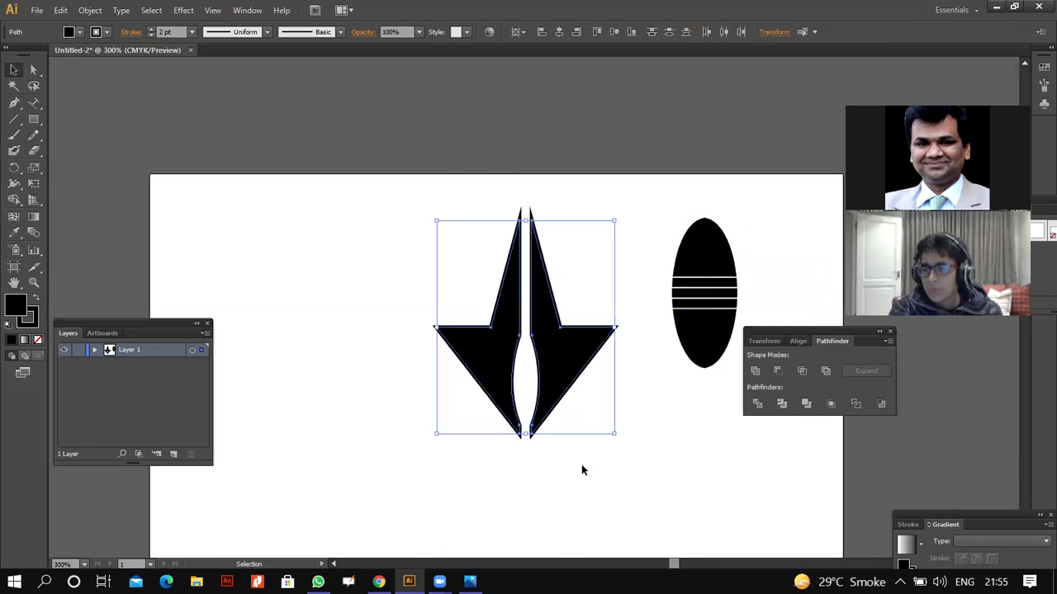
scroll(514, 467, down, 3)
drag(435, 372, 248, 502)
drag(249, 164, 244, 110)
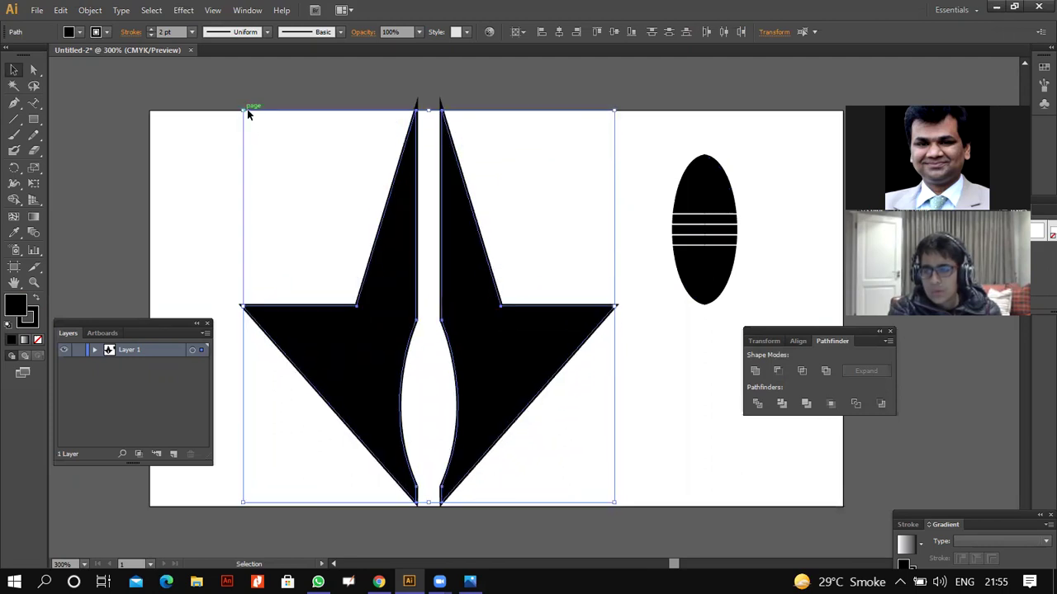
- Move the striped lens into the arrow's central opening and narrow it to about 22 px wide
click(679, 240)
drag(716, 265, 445, 429)
drag(465, 392, 447, 395)
- Nudge the striped lens sideways and down until it sits centred in the arrow's opening, and deselect it
key(Right)
key(Right)
key(Down)
key(Down)
key(Down)
key(Down)
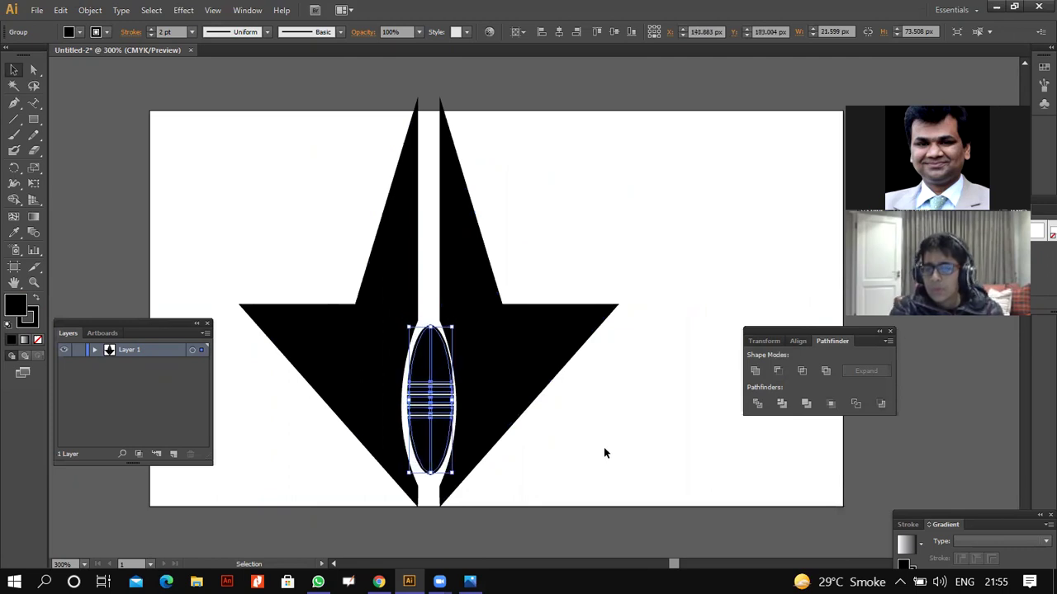
key(Down)
click(604, 449)
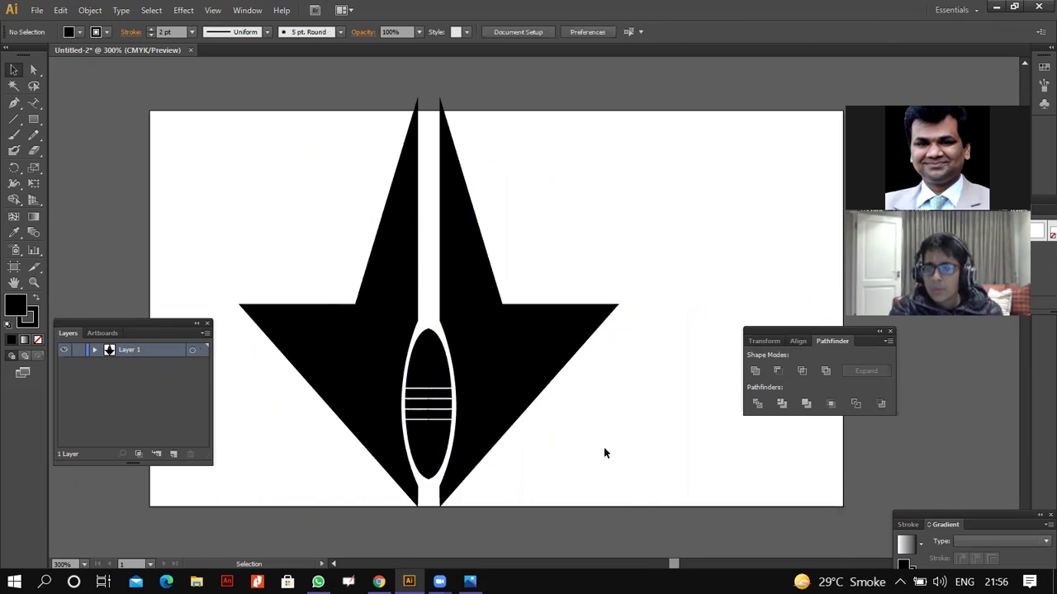
- Switch to Chrome and view the Graphic Activity 8 reference image from the activities page
click(470, 577)
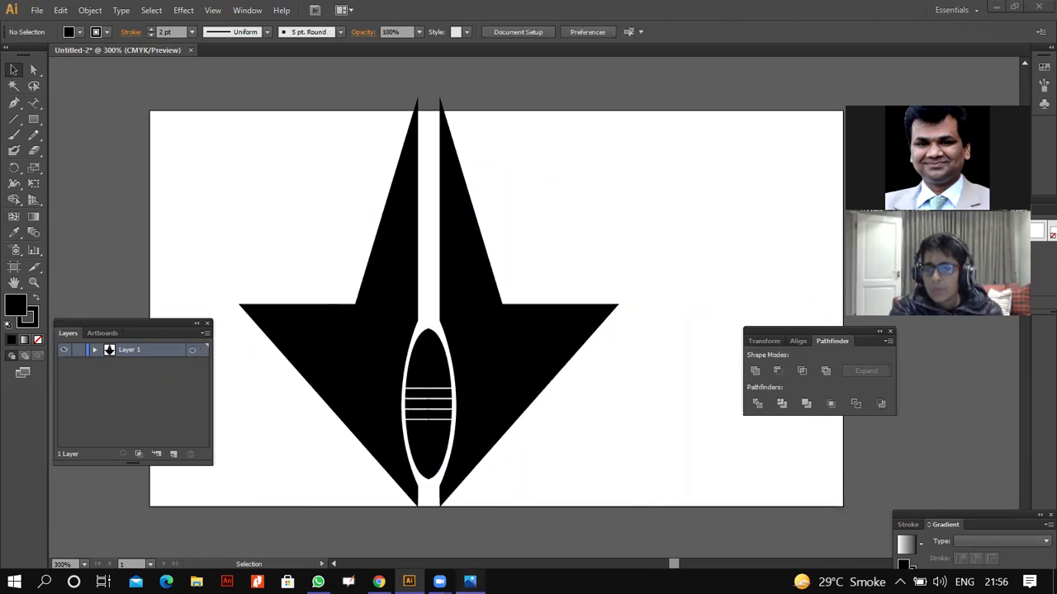
key(alt+Tab)
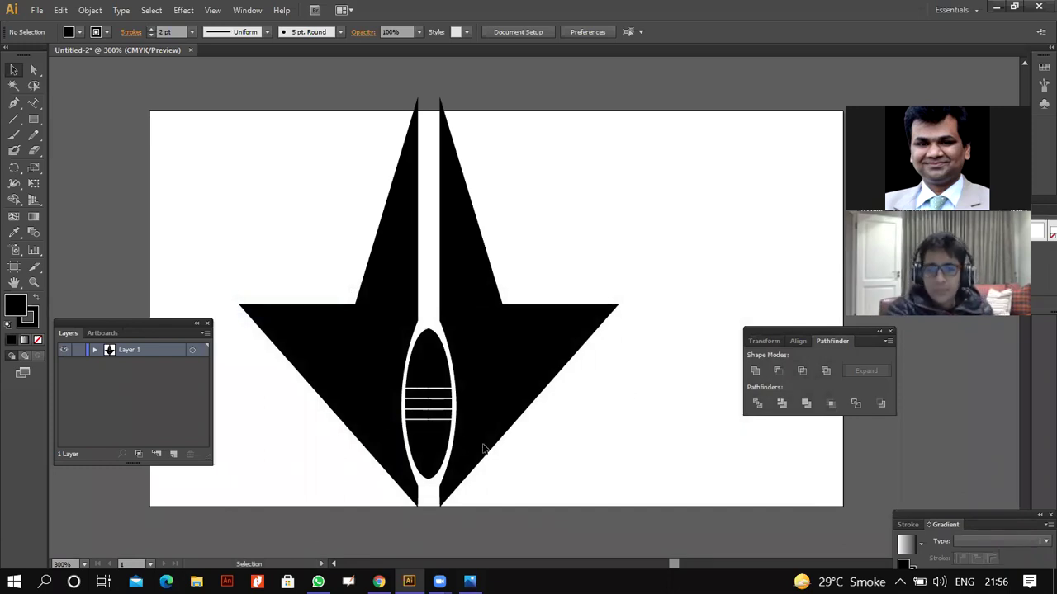
click(378, 582)
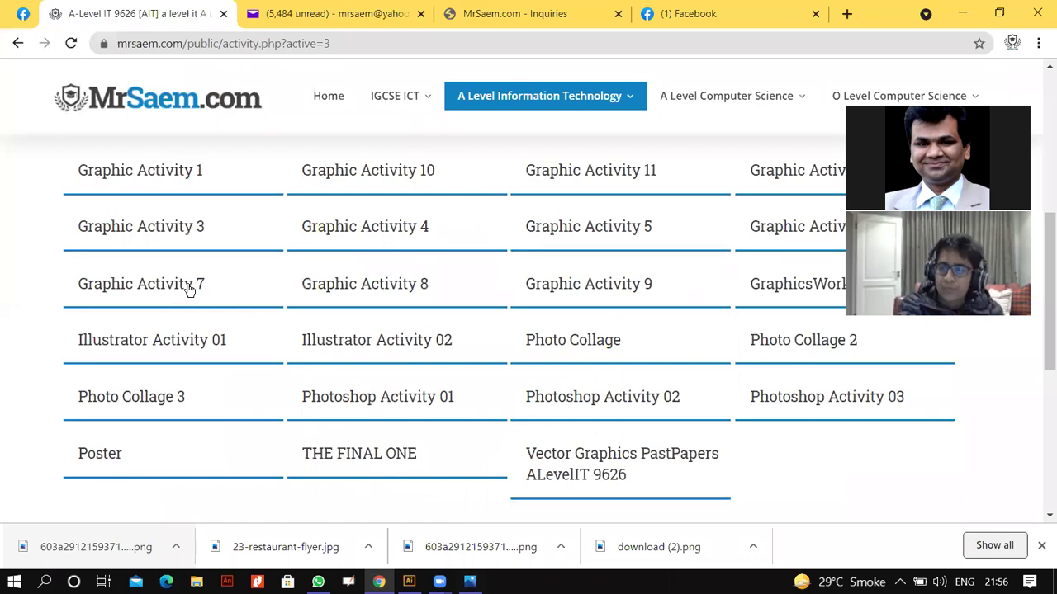
click(360, 285)
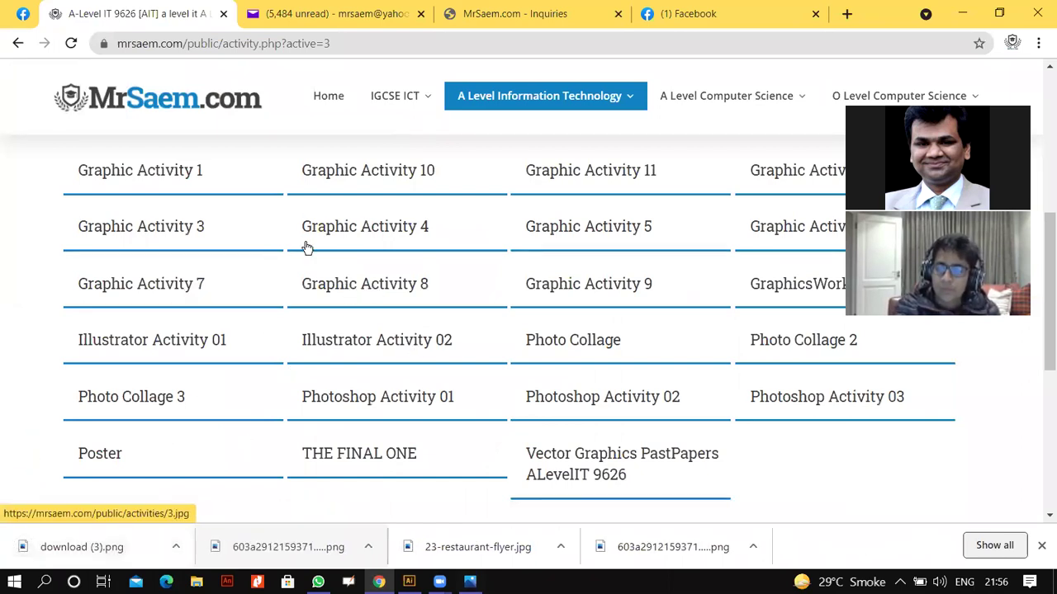
click(91, 546)
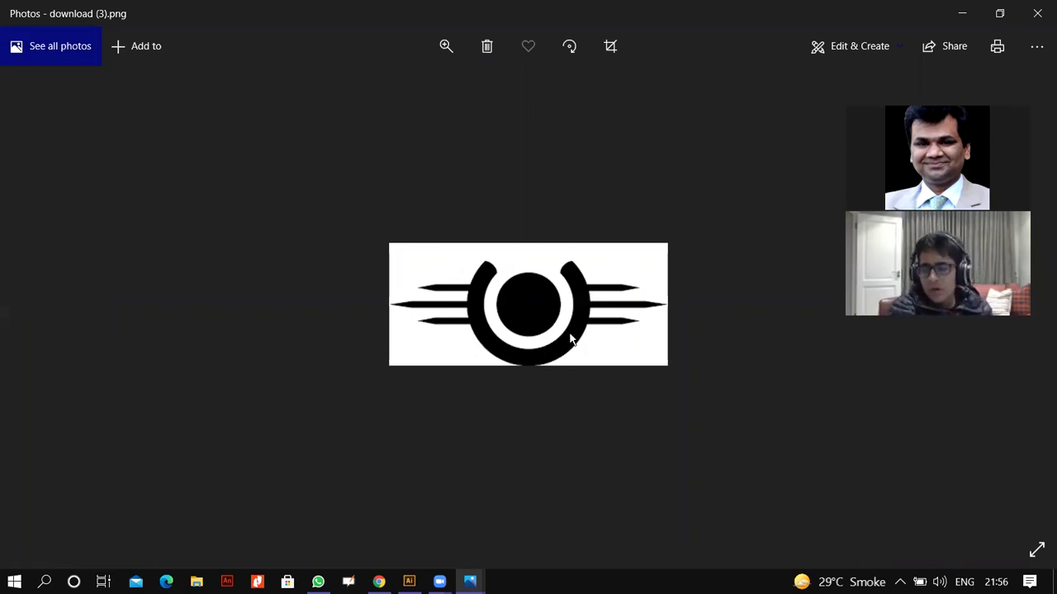
click(1037, 13)
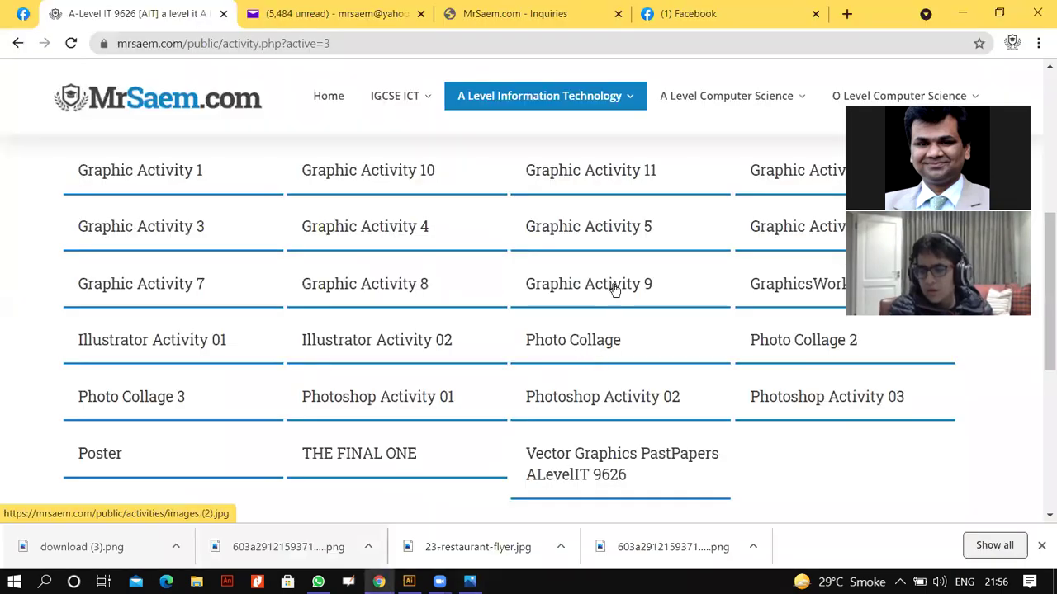
- View the images (2) (1).jpg reference and open the Illustrator Activity 01 pen tool exercise
click(67, 546)
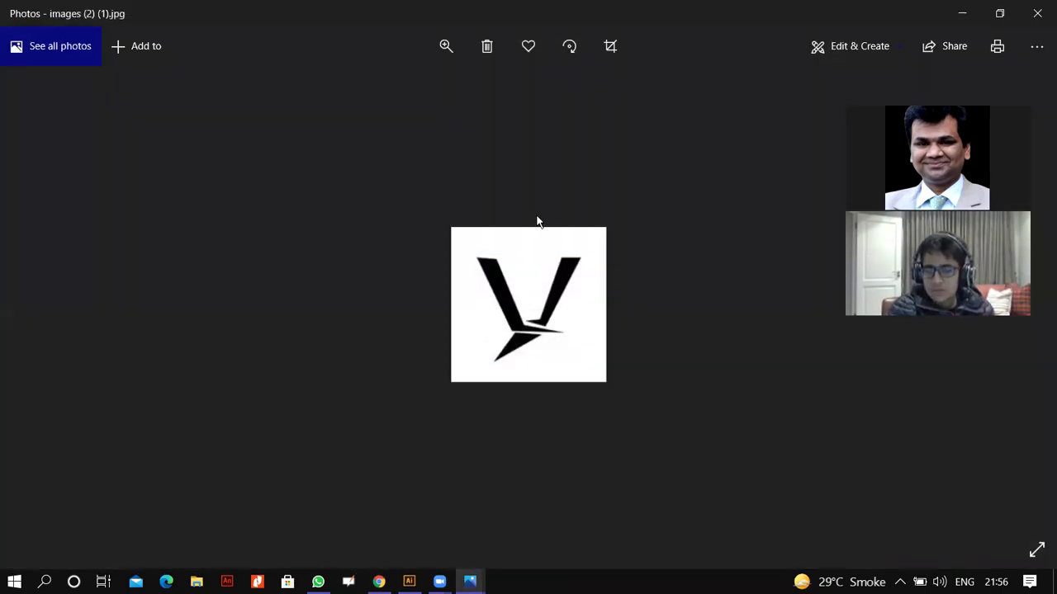
click(1035, 14)
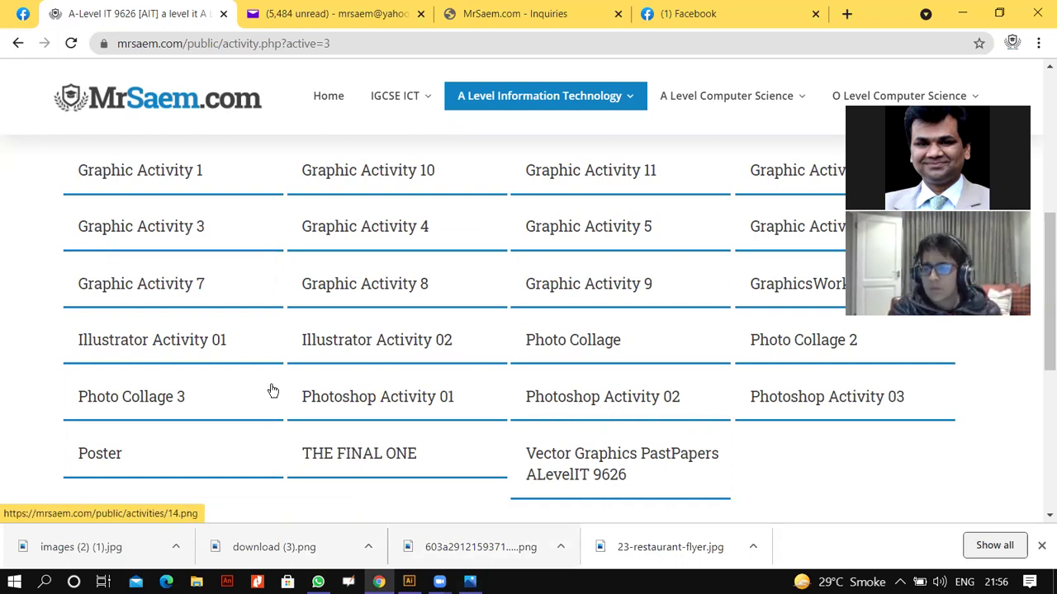
click(190, 343)
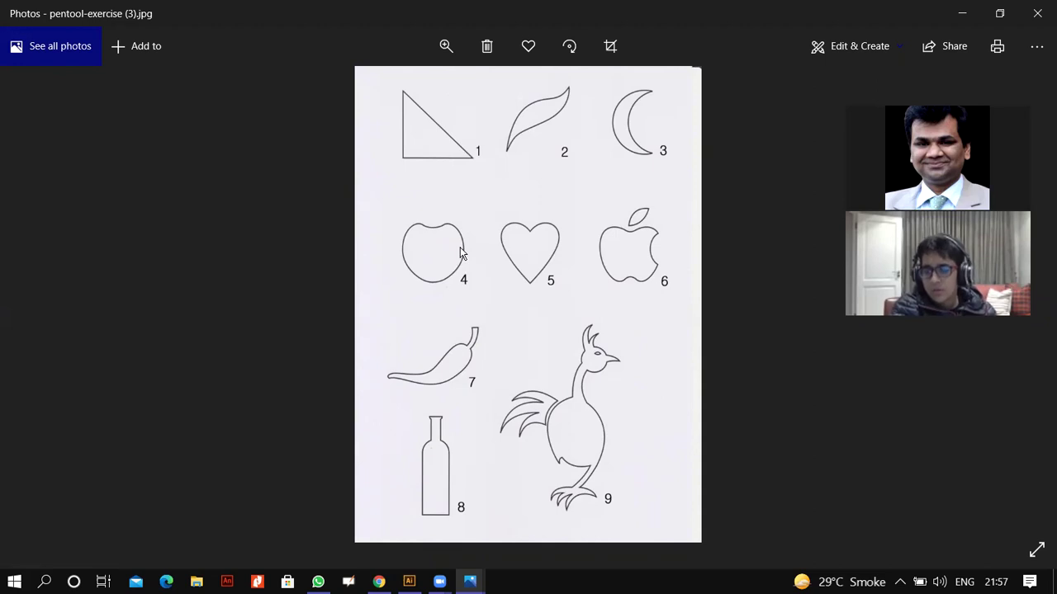
- Switch back to Illustrator and activate the Ellipse tool
click(409, 581)
click(31, 121)
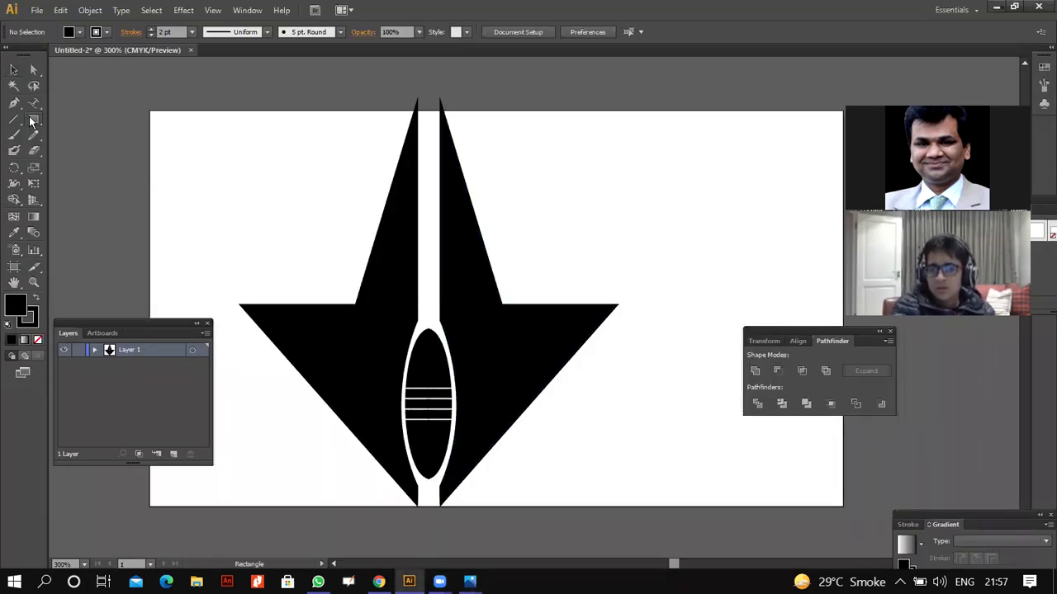
drag(37, 121, 91, 151)
click(648, 209)
click(492, 328)
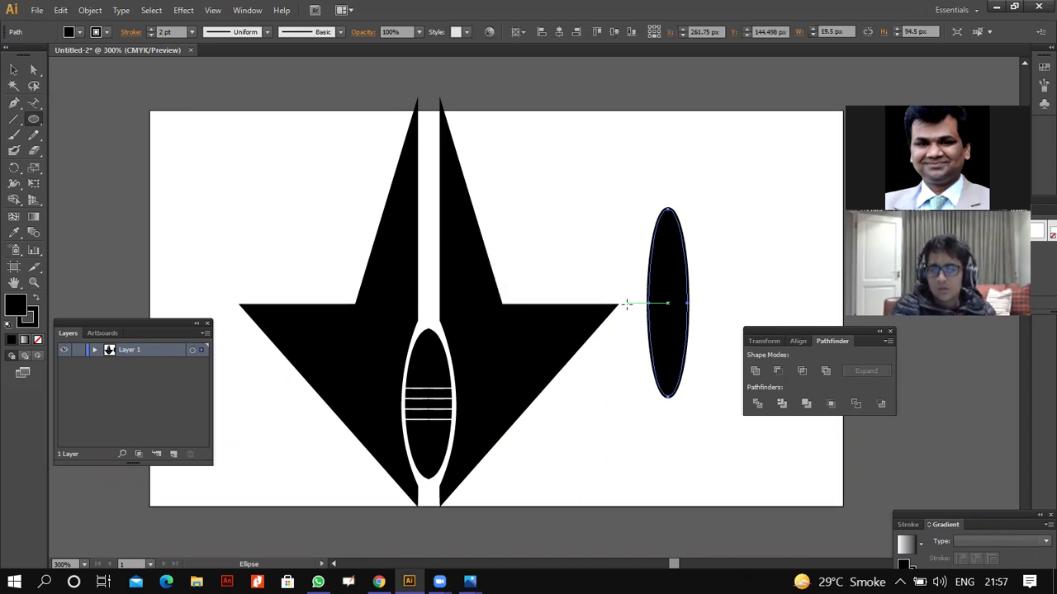
key(Delete)
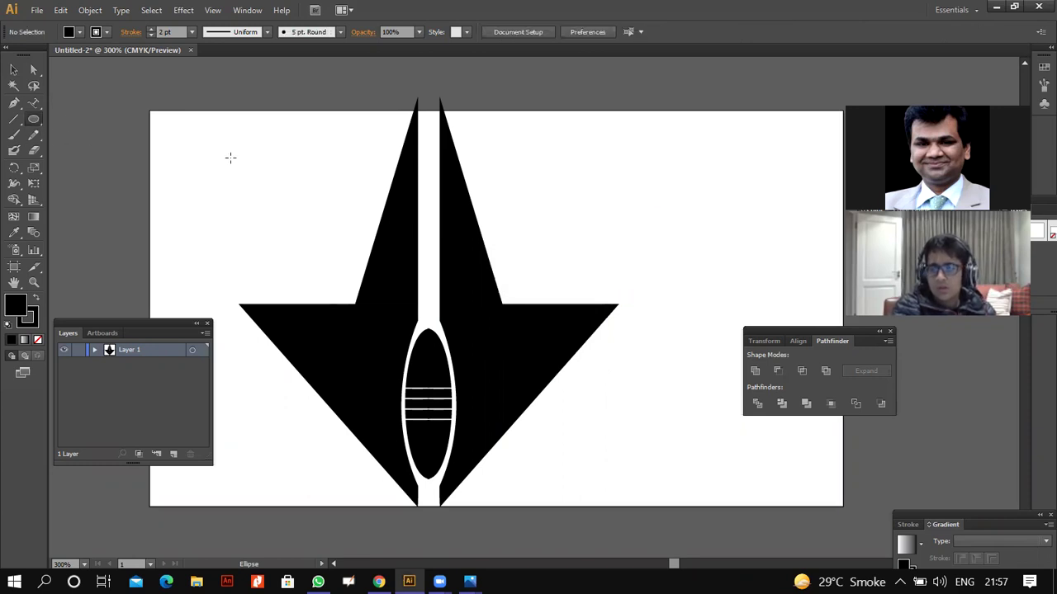
- Create a circle 50 px wide and 50 px high beside the upper part of the arrow's left half
click(561, 353)
text(50)
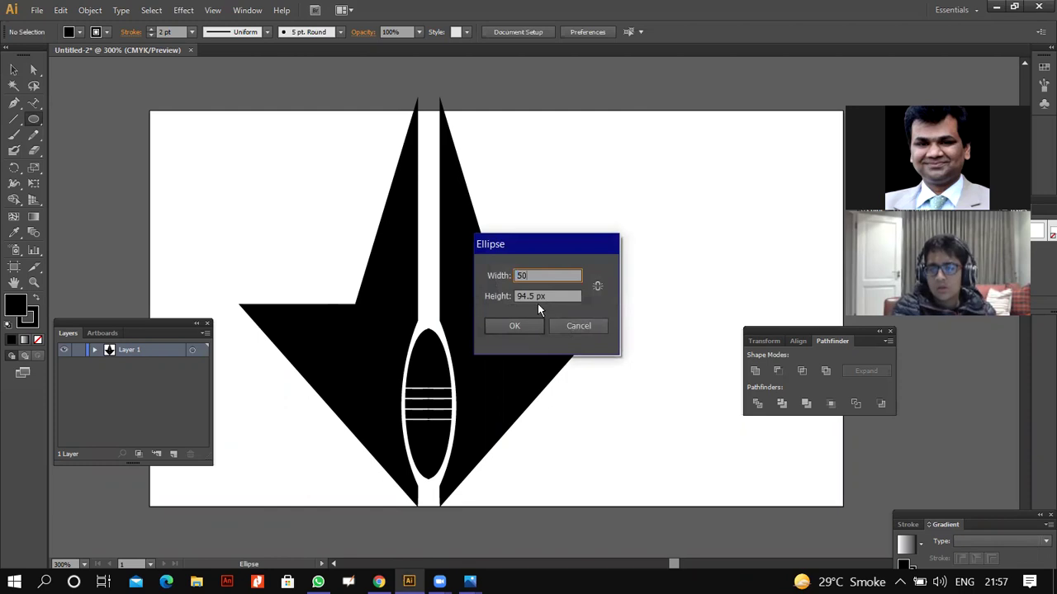
key(Tab)
text(5)
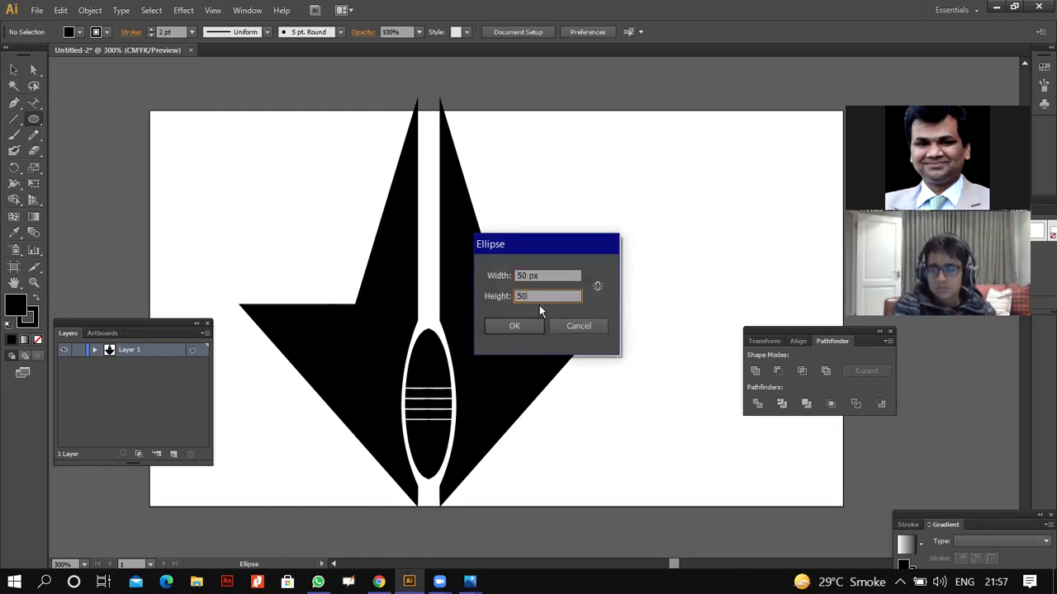
click(525, 326)
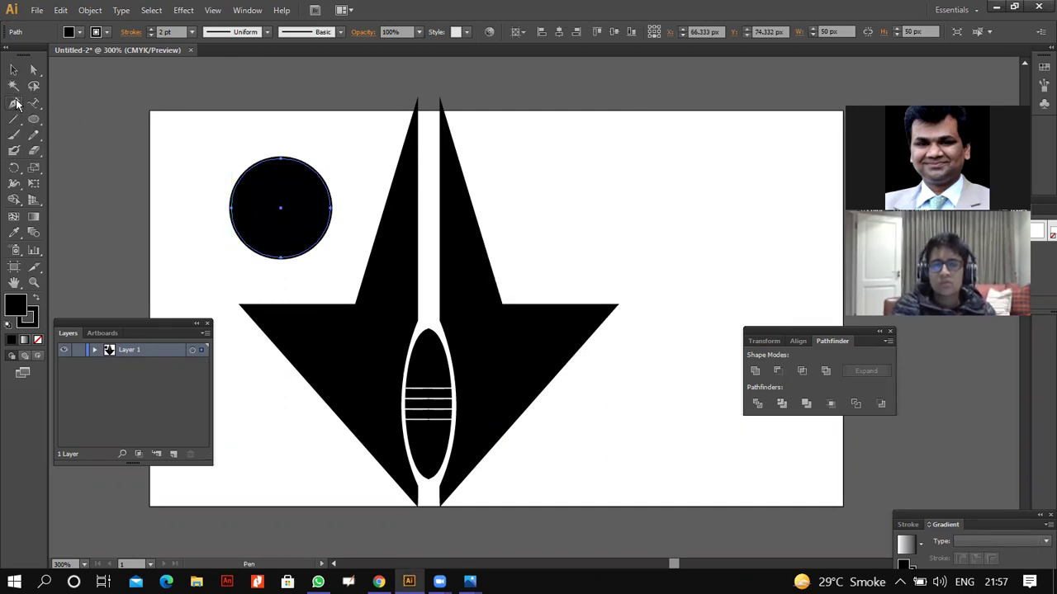
- Move the 50 px circle farther from the arrow, to about X 37 px and Y 79 px
click(18, 104)
click(51, 118)
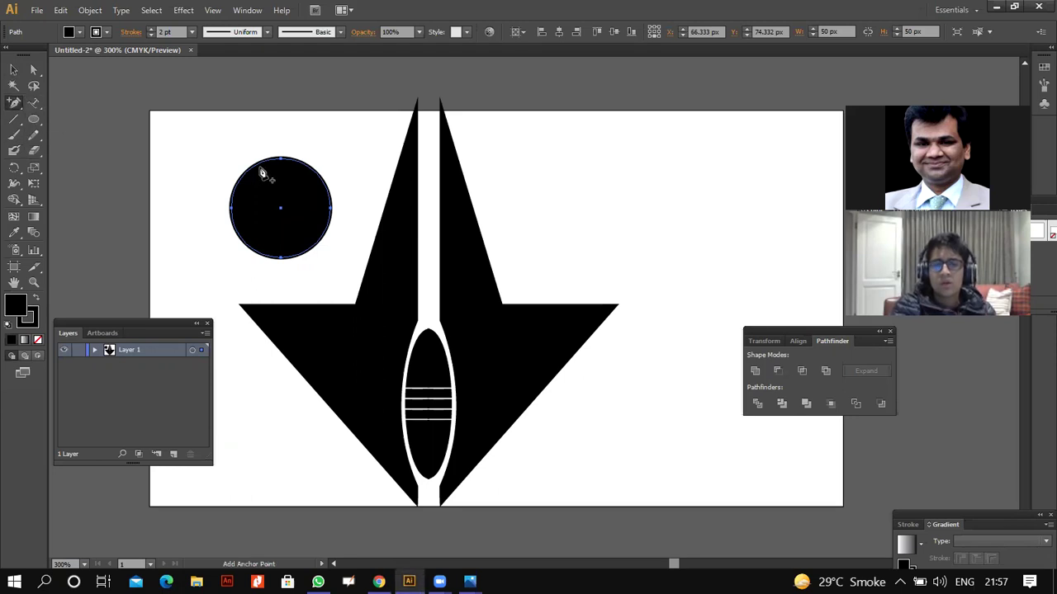
key(ctrl+equal)
key(ctrl+equal)
key(ctrl+equal)
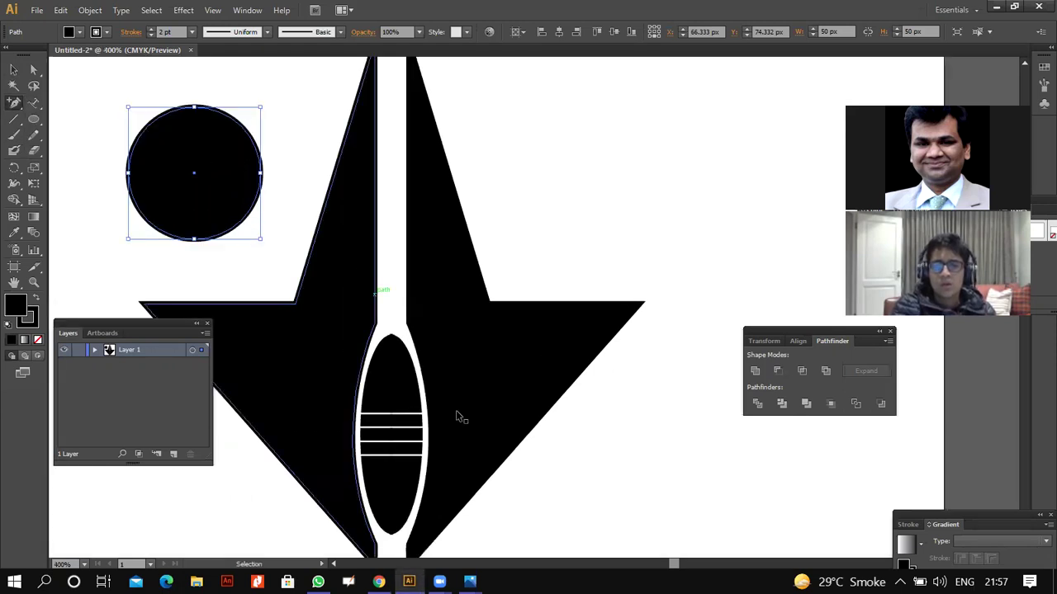
drag(673, 568, 667, 568)
scroll(589, 477, up, 3)
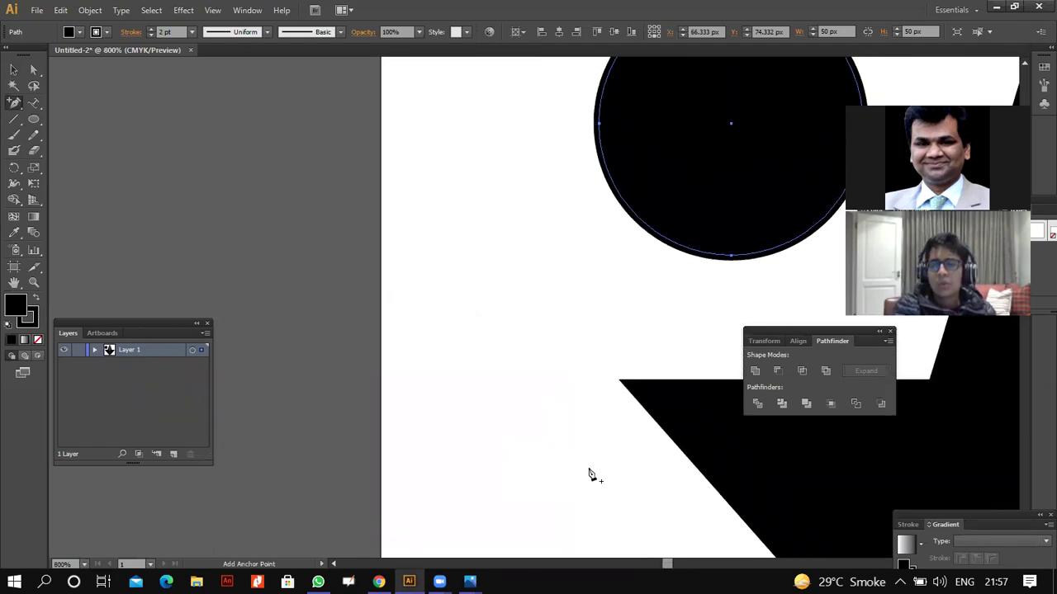
scroll(590, 474, up, 3)
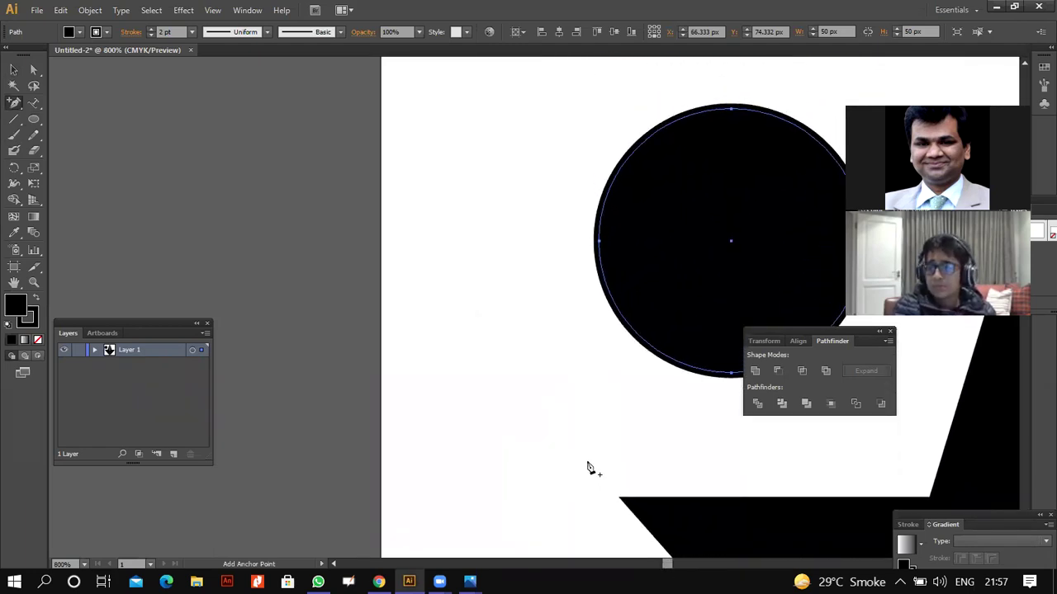
scroll(588, 469, up, 1)
click(13, 69)
drag(634, 244, 477, 266)
- Add two anchor points on the circle's upper edge, one on each side of its topmost anchor
click(13, 102)
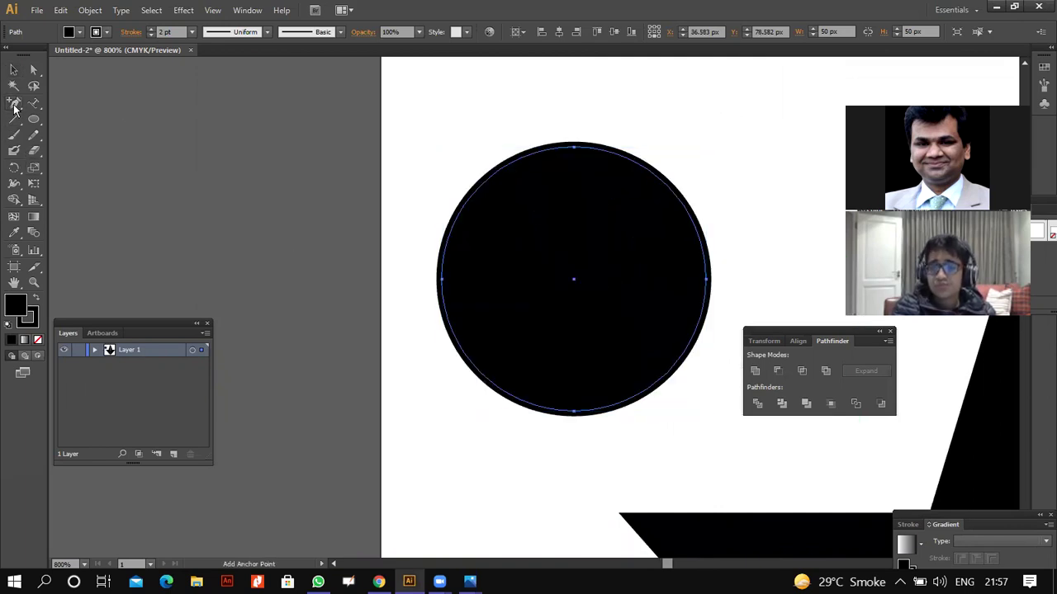
click(508, 162)
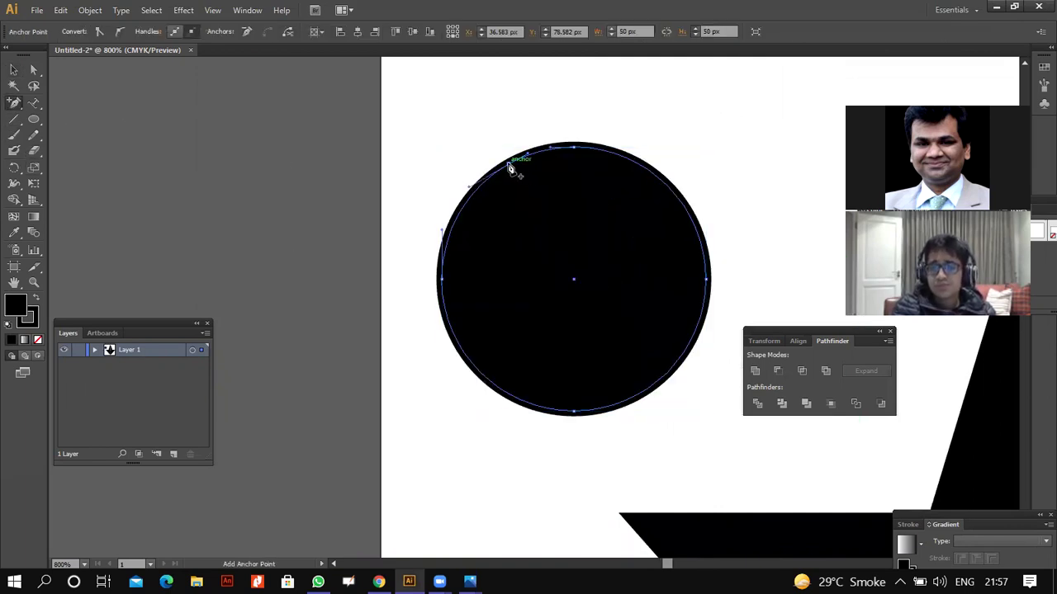
click(638, 163)
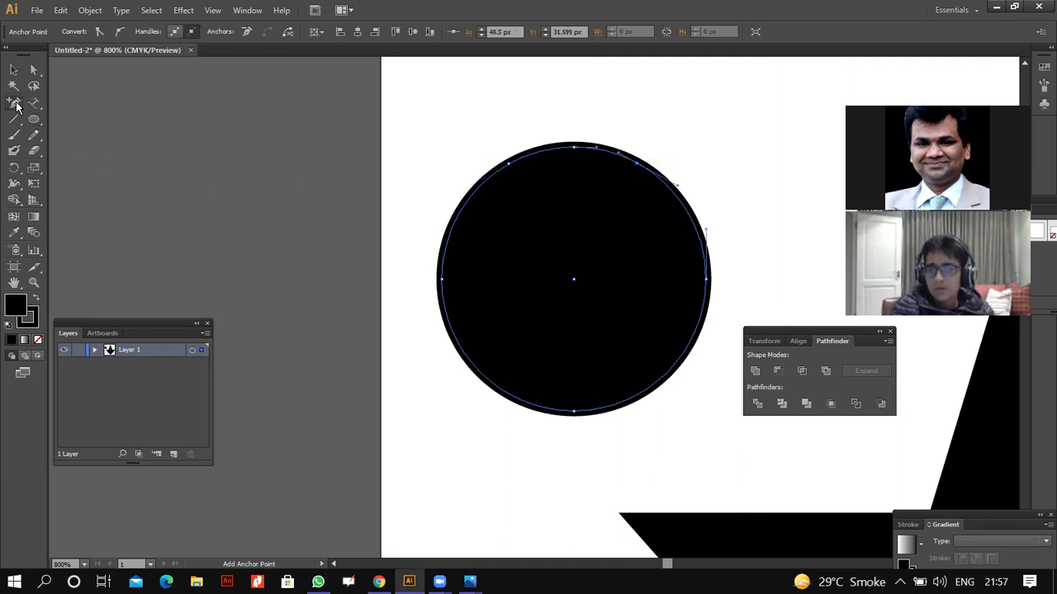
- Move the circle's topmost anchor point down to about Y 35 px to form a notch, and deselect the shape
click(34, 69)
drag(576, 150, 574, 180)
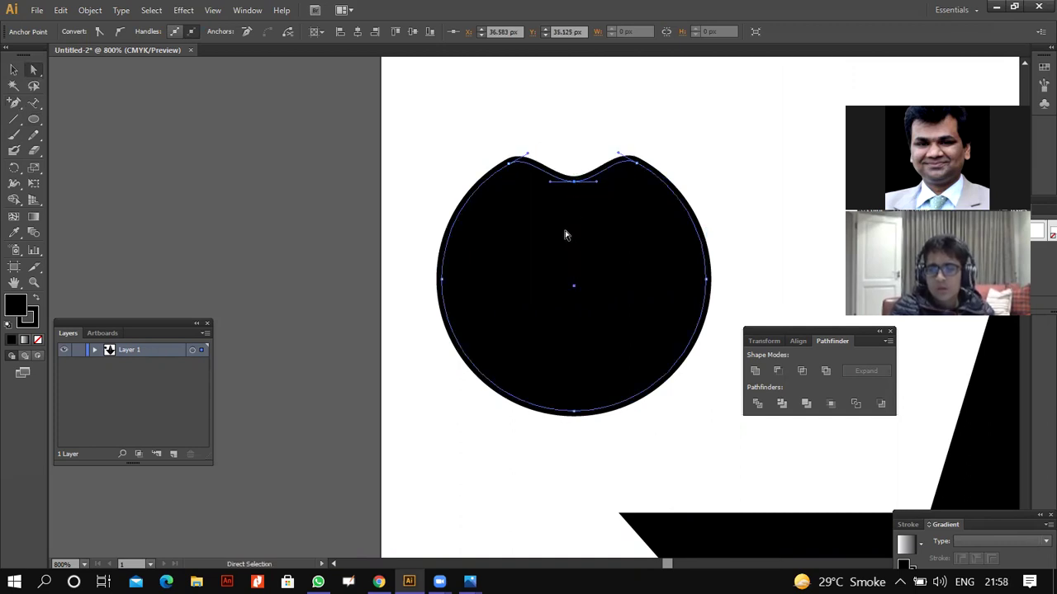
click(446, 181)
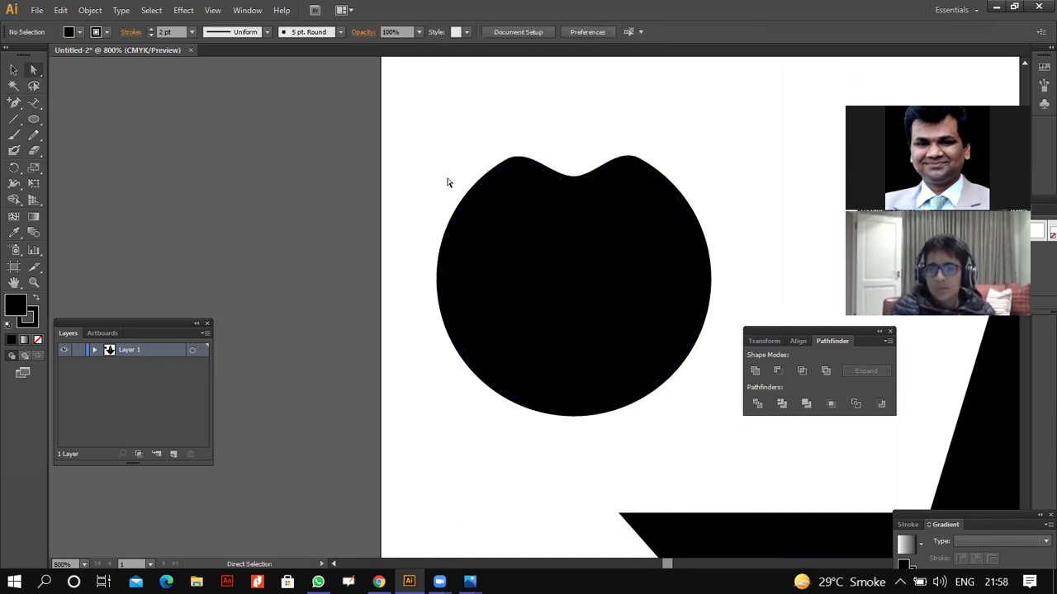